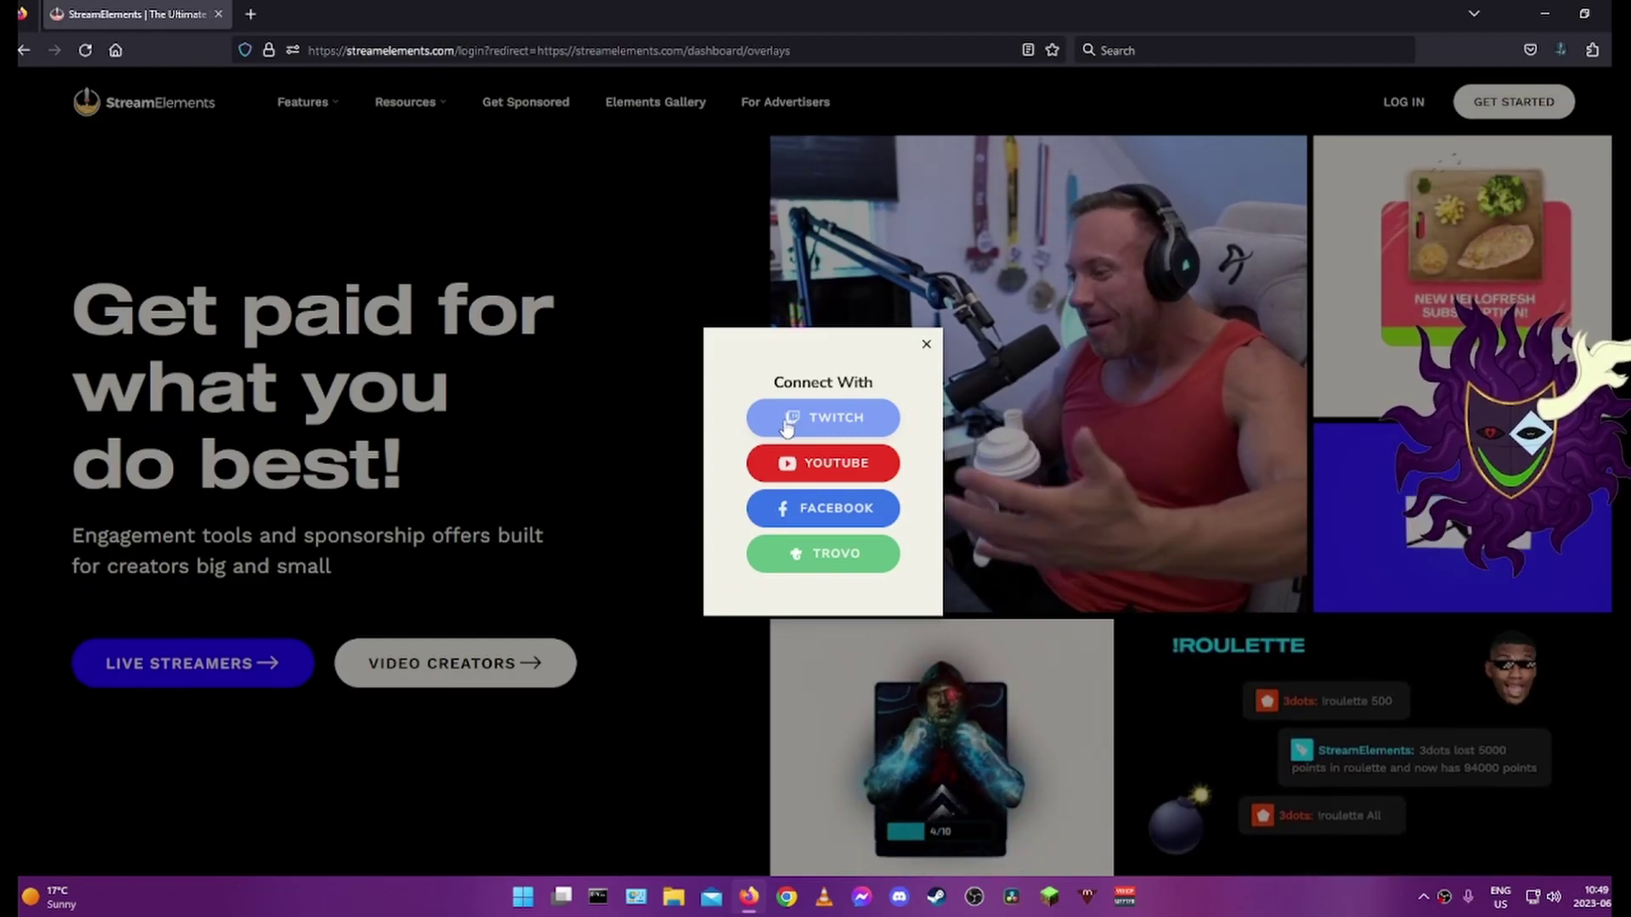
Step: Sign in to StreamElements with the Twitch account and look over the dashboard
click(785, 421)
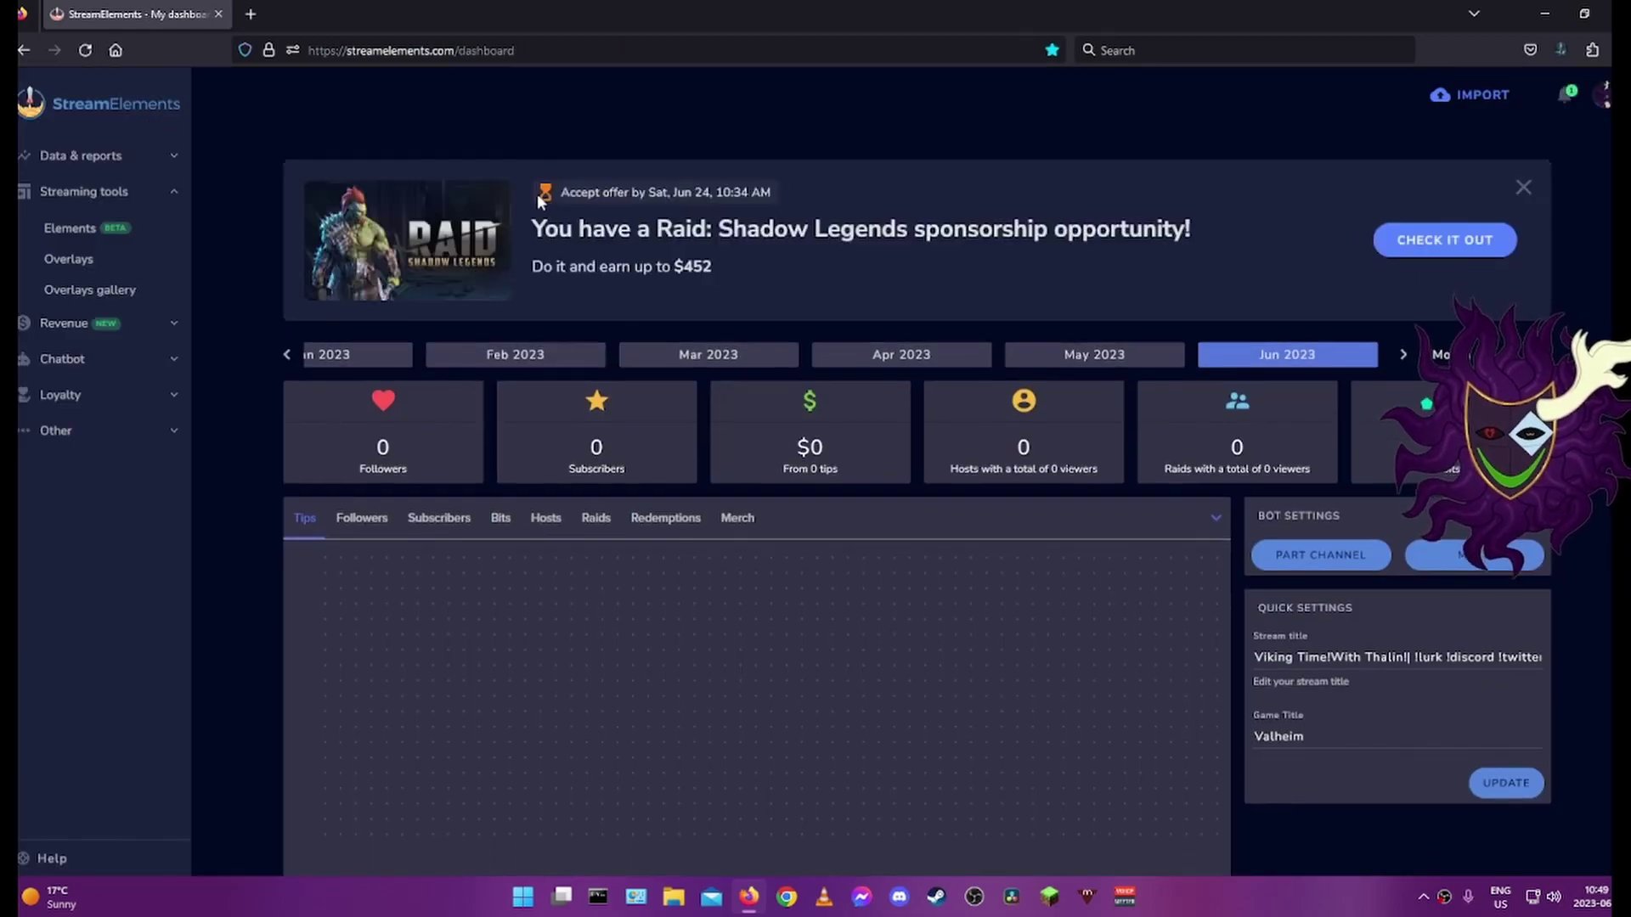
scroll(287, 299, down, 1)
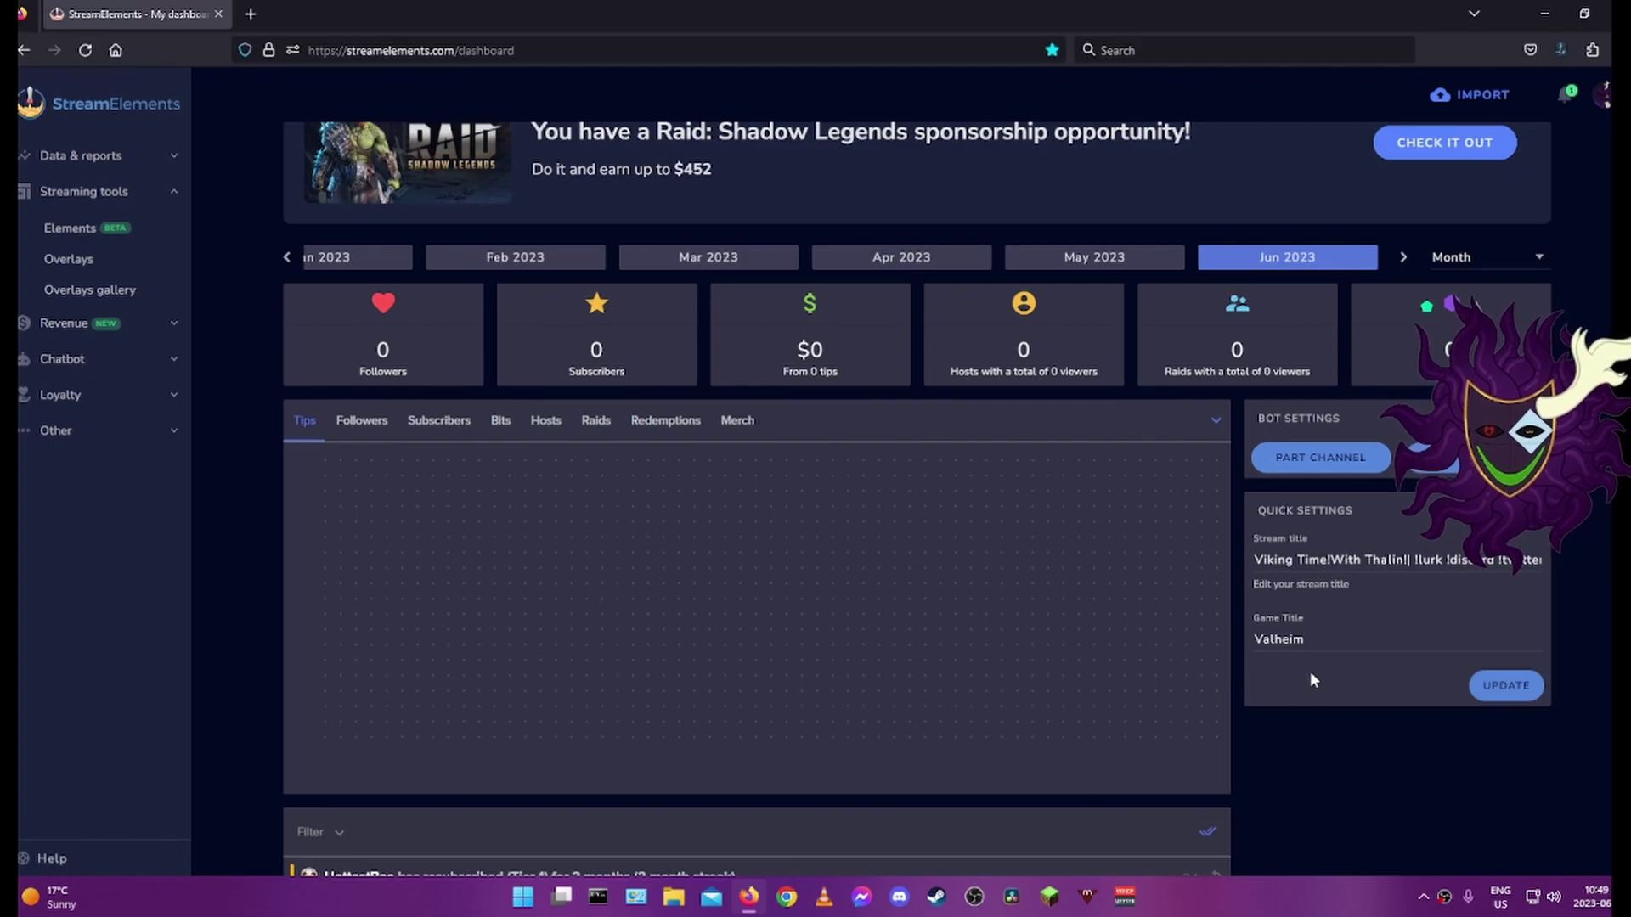
scroll(1308, 670, up, 1)
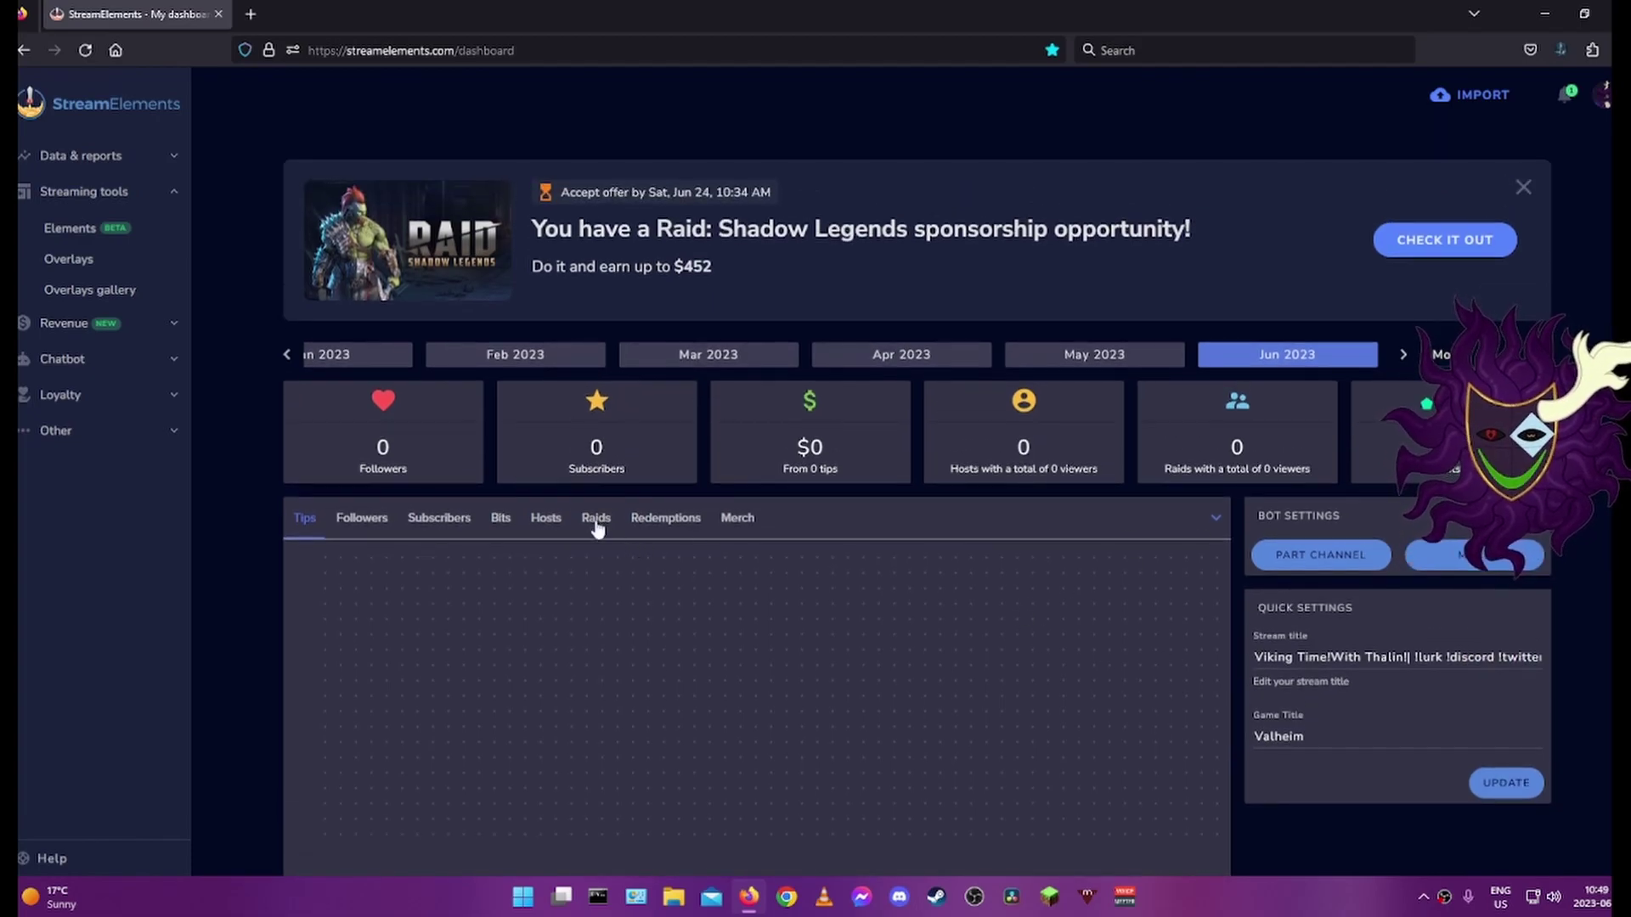
Step: Open the list of personal overlays among the streaming tools and start a new overlay
click(175, 192)
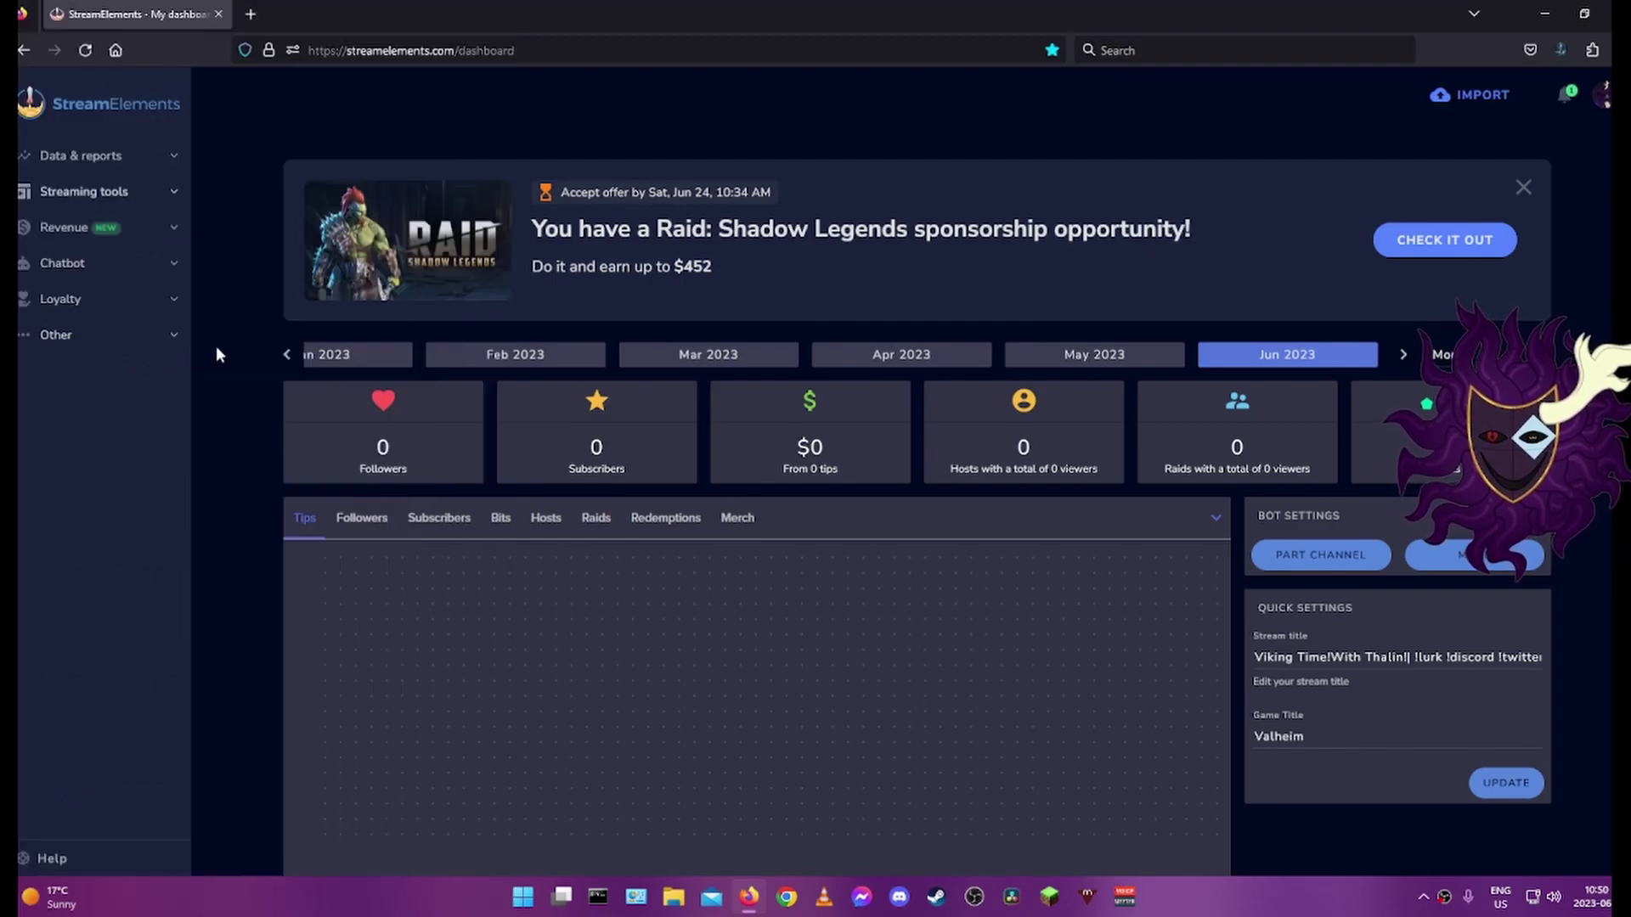
click(175, 196)
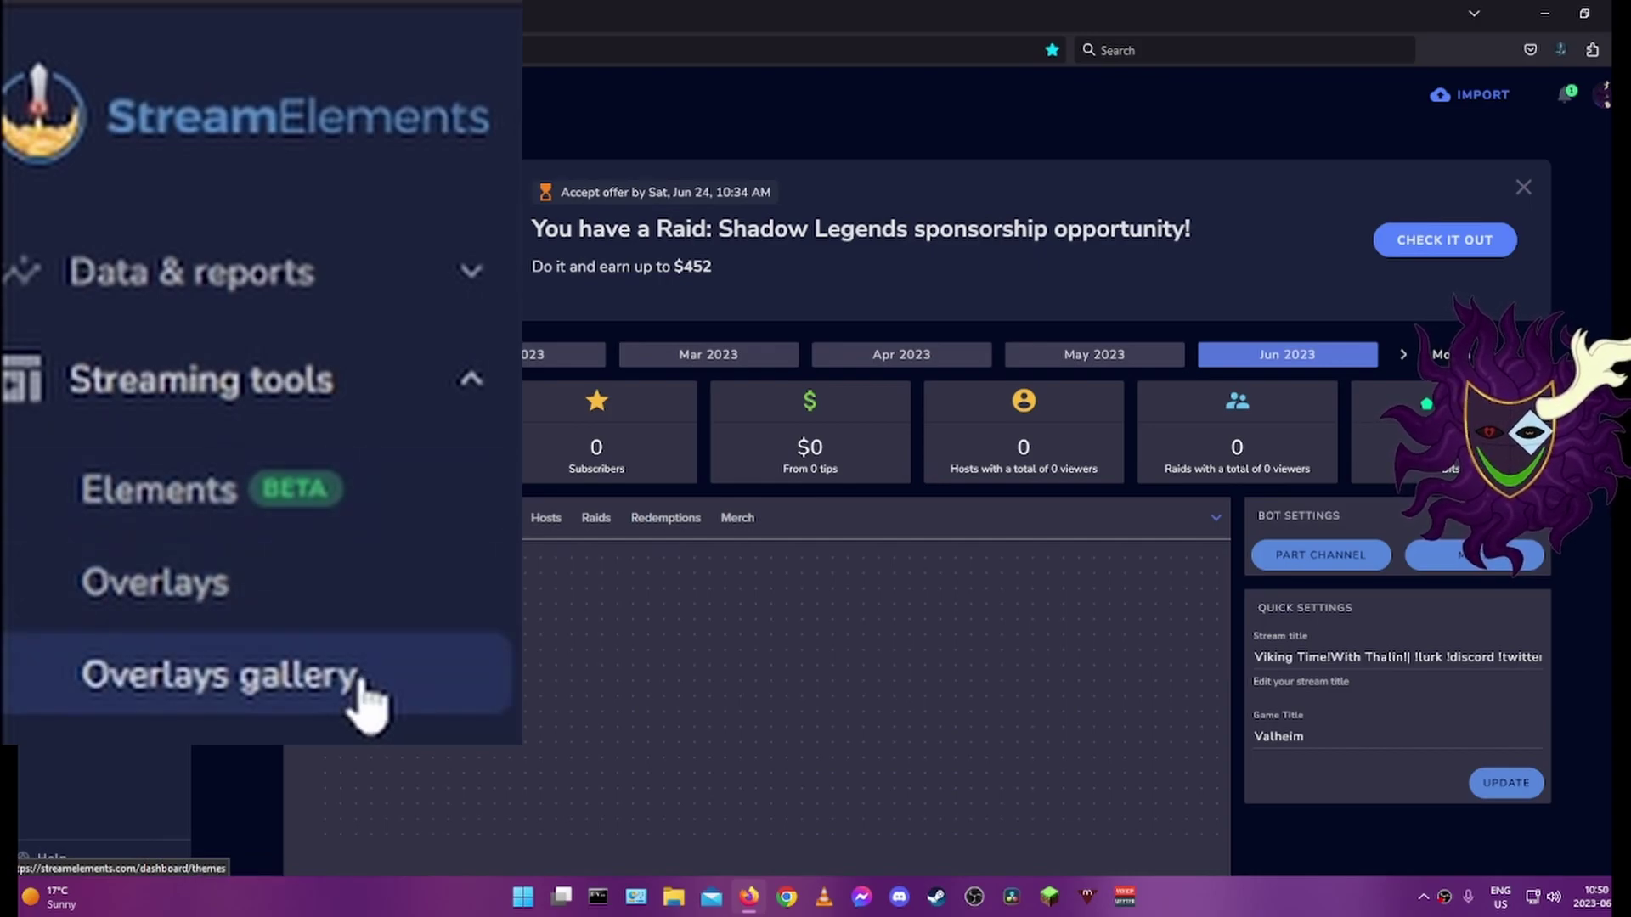
click(85, 259)
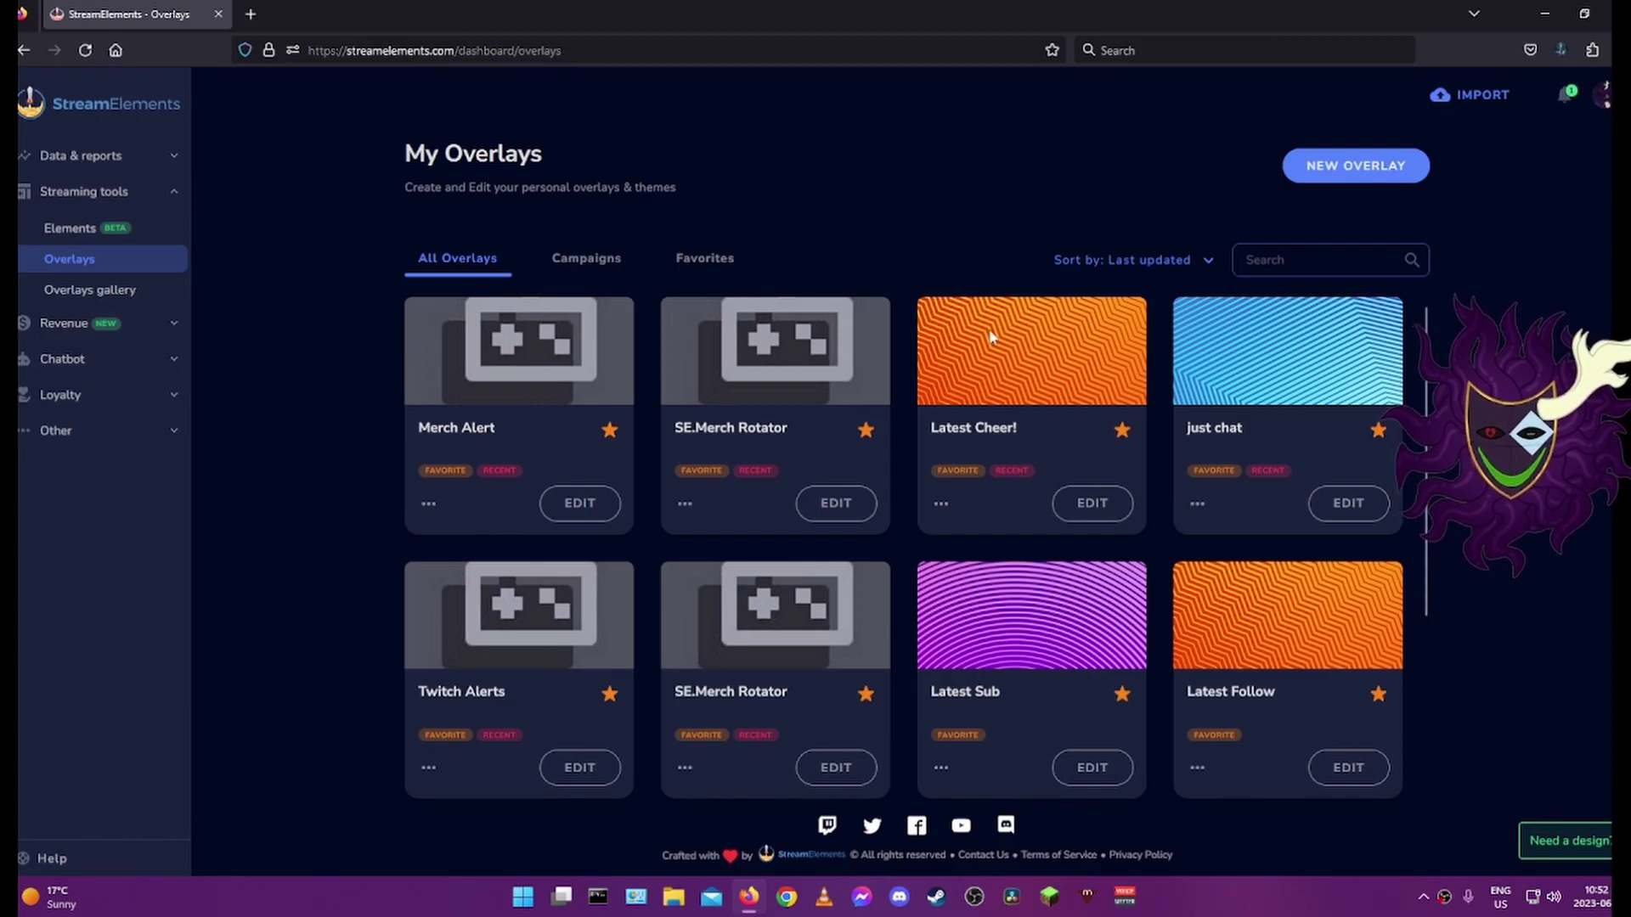
scroll(1253, 383, down, 3)
scroll(1259, 527, up, 3)
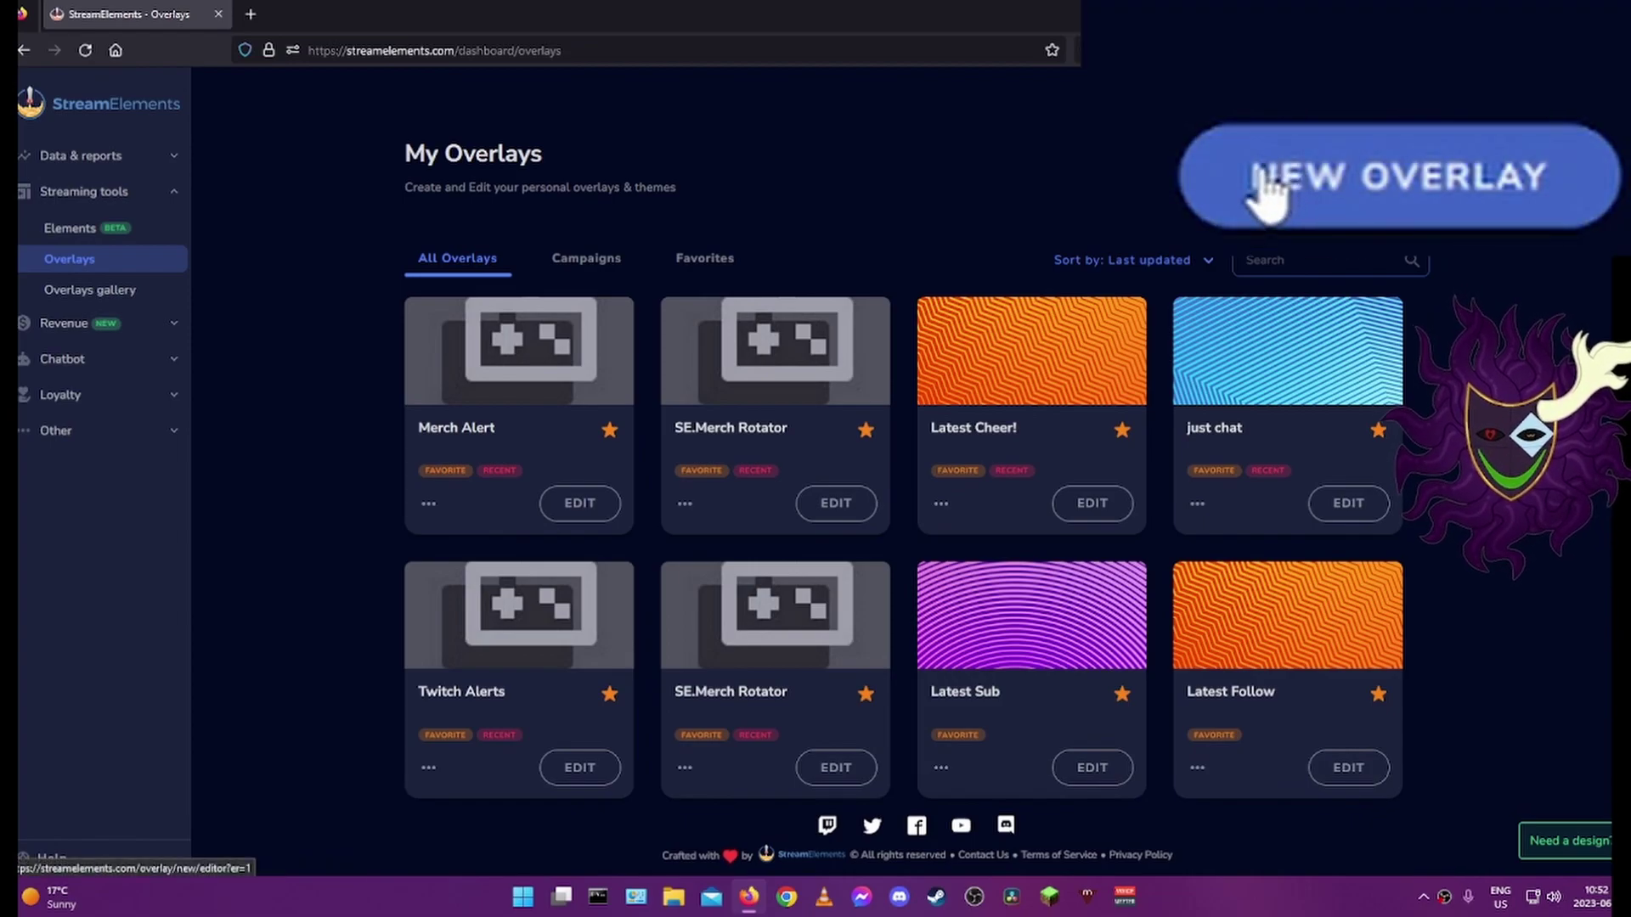
click(1354, 174)
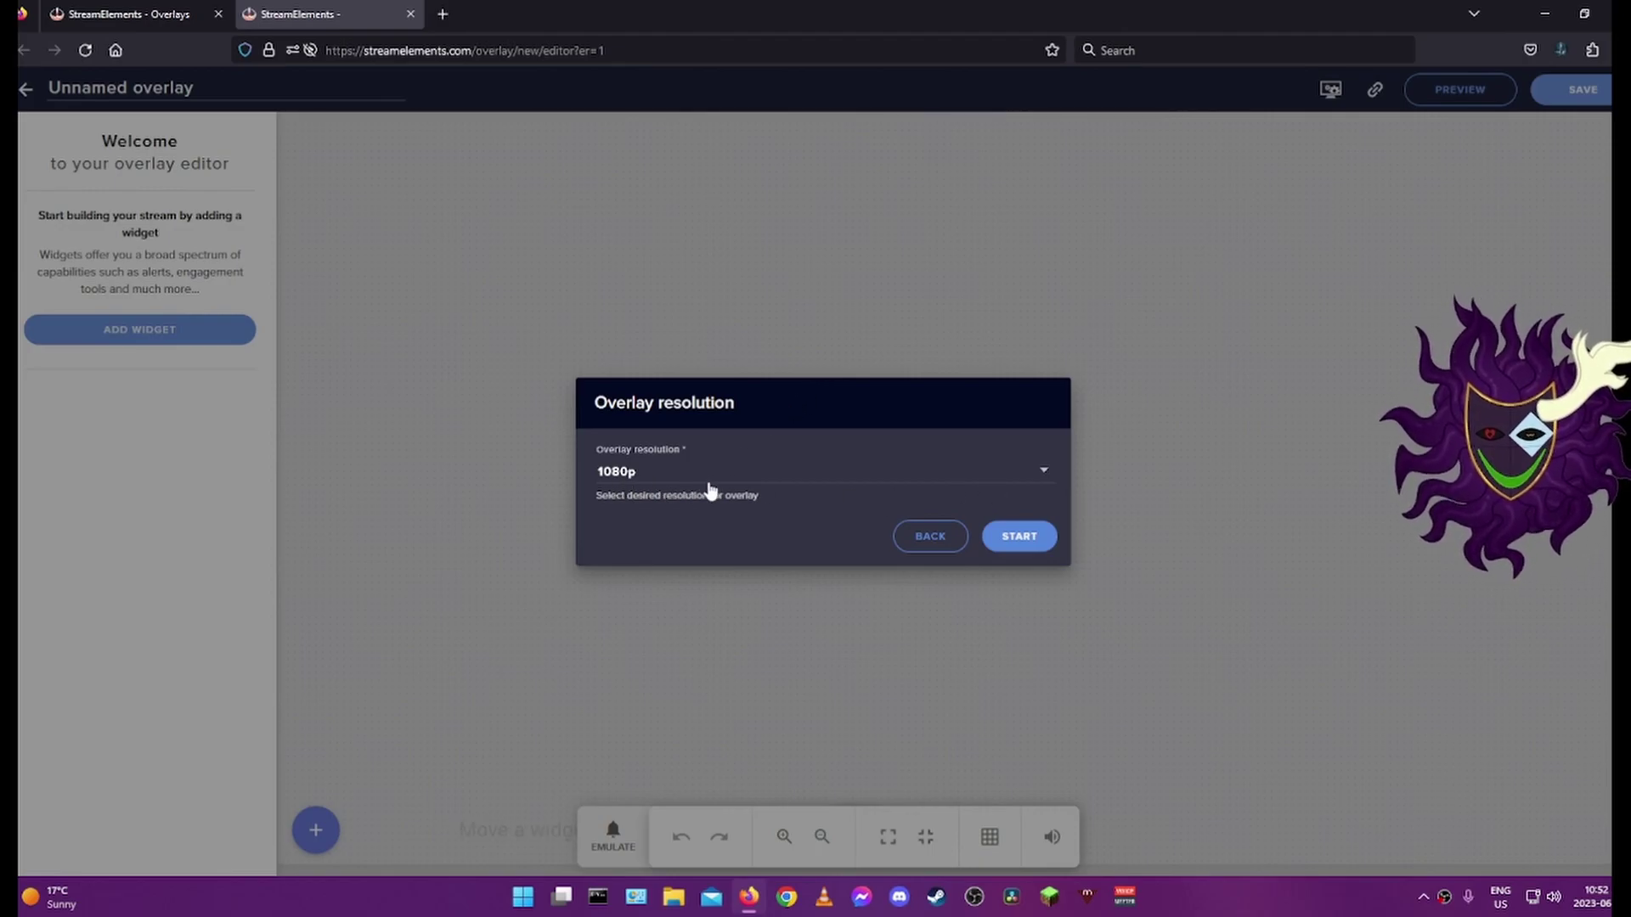
click(1045, 476)
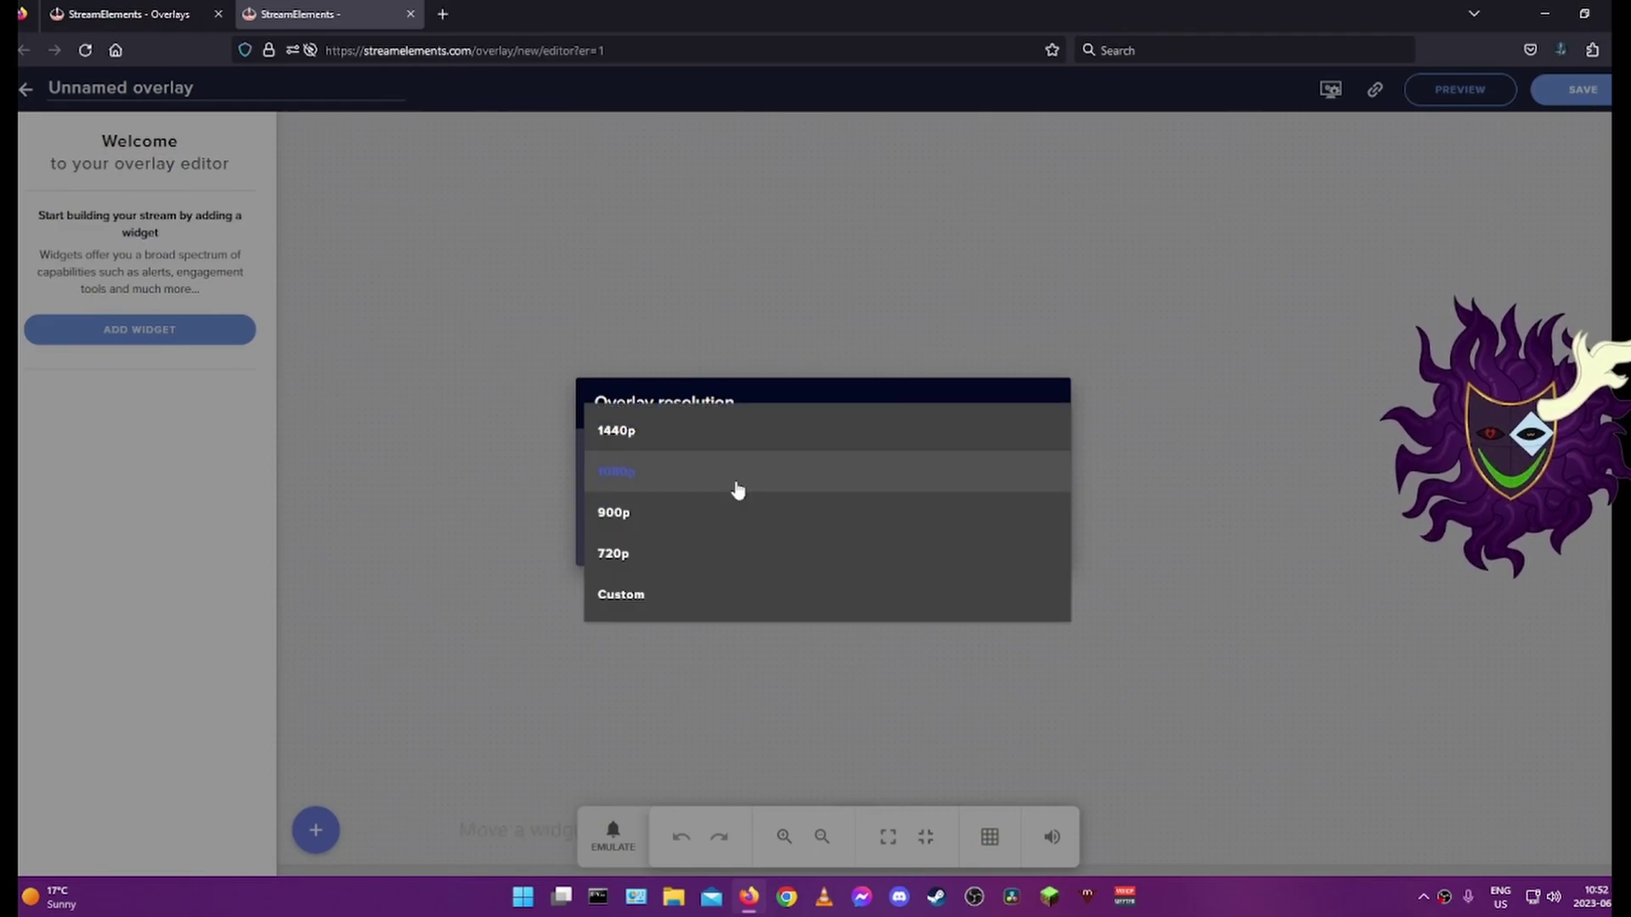
click(702, 605)
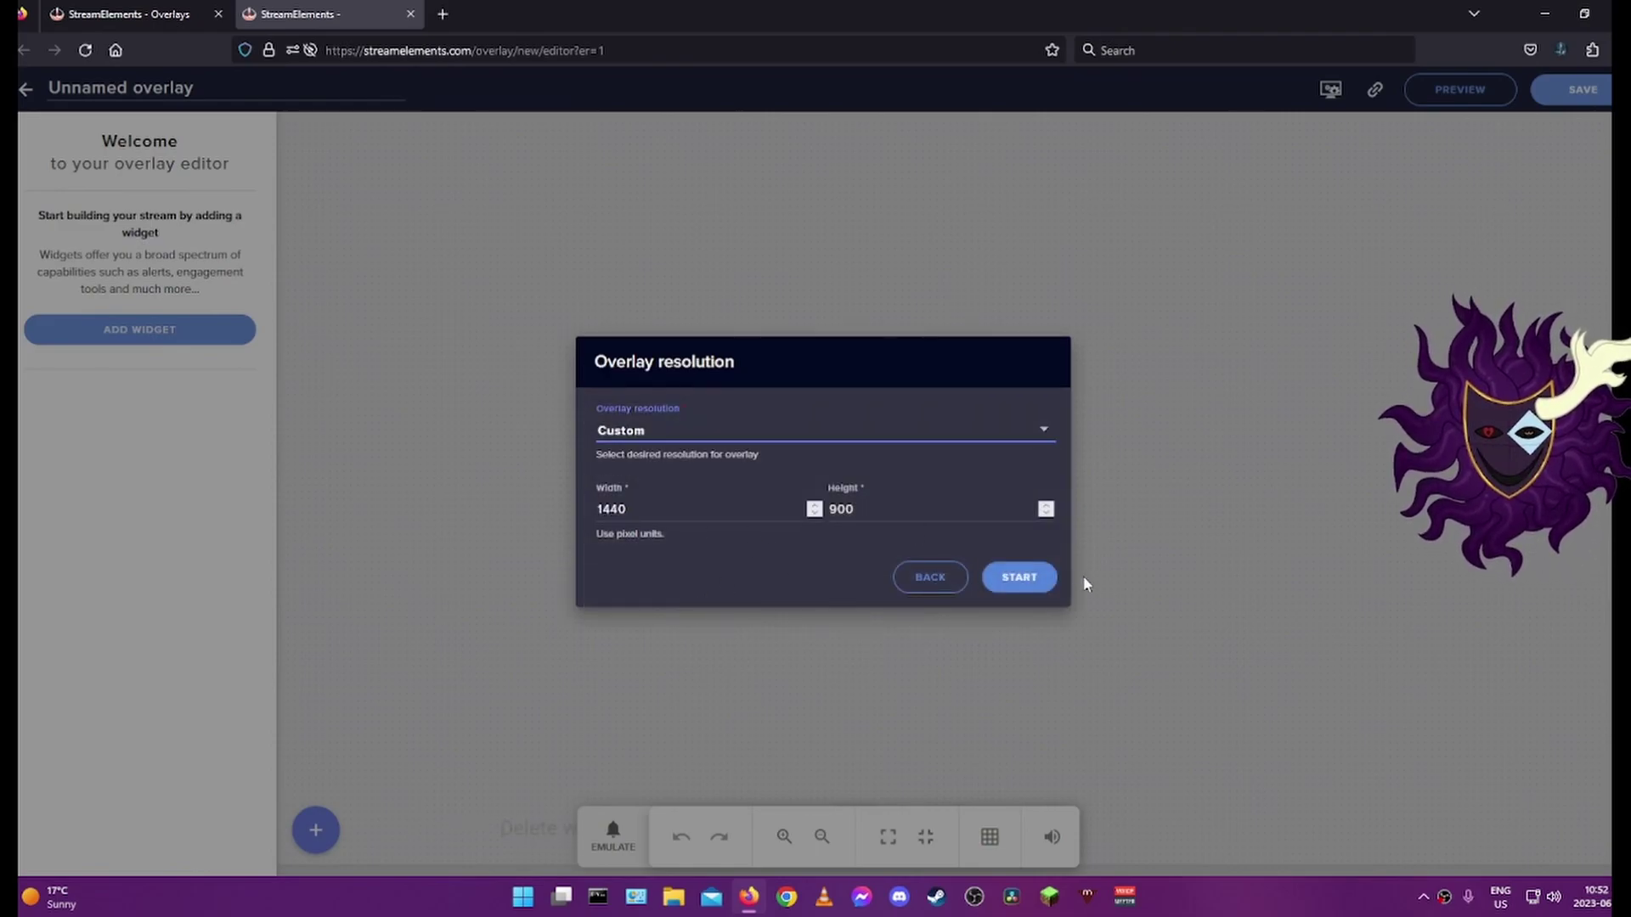
click(932, 581)
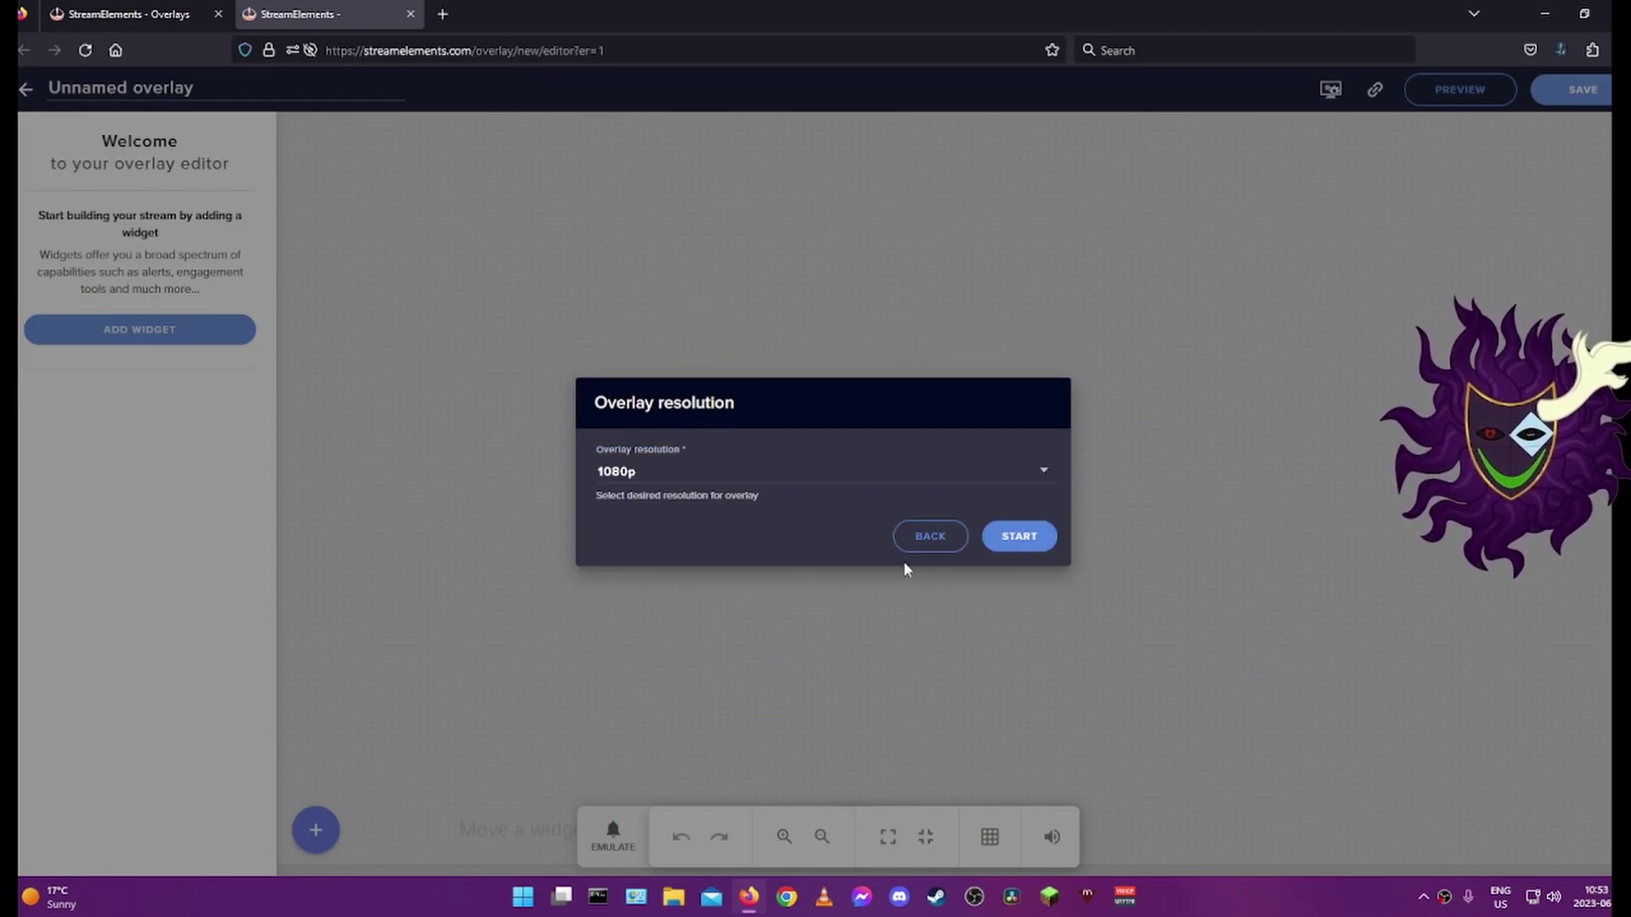
Step: Create the overlay at 1080p resolution and name it Alerts
click(1019, 537)
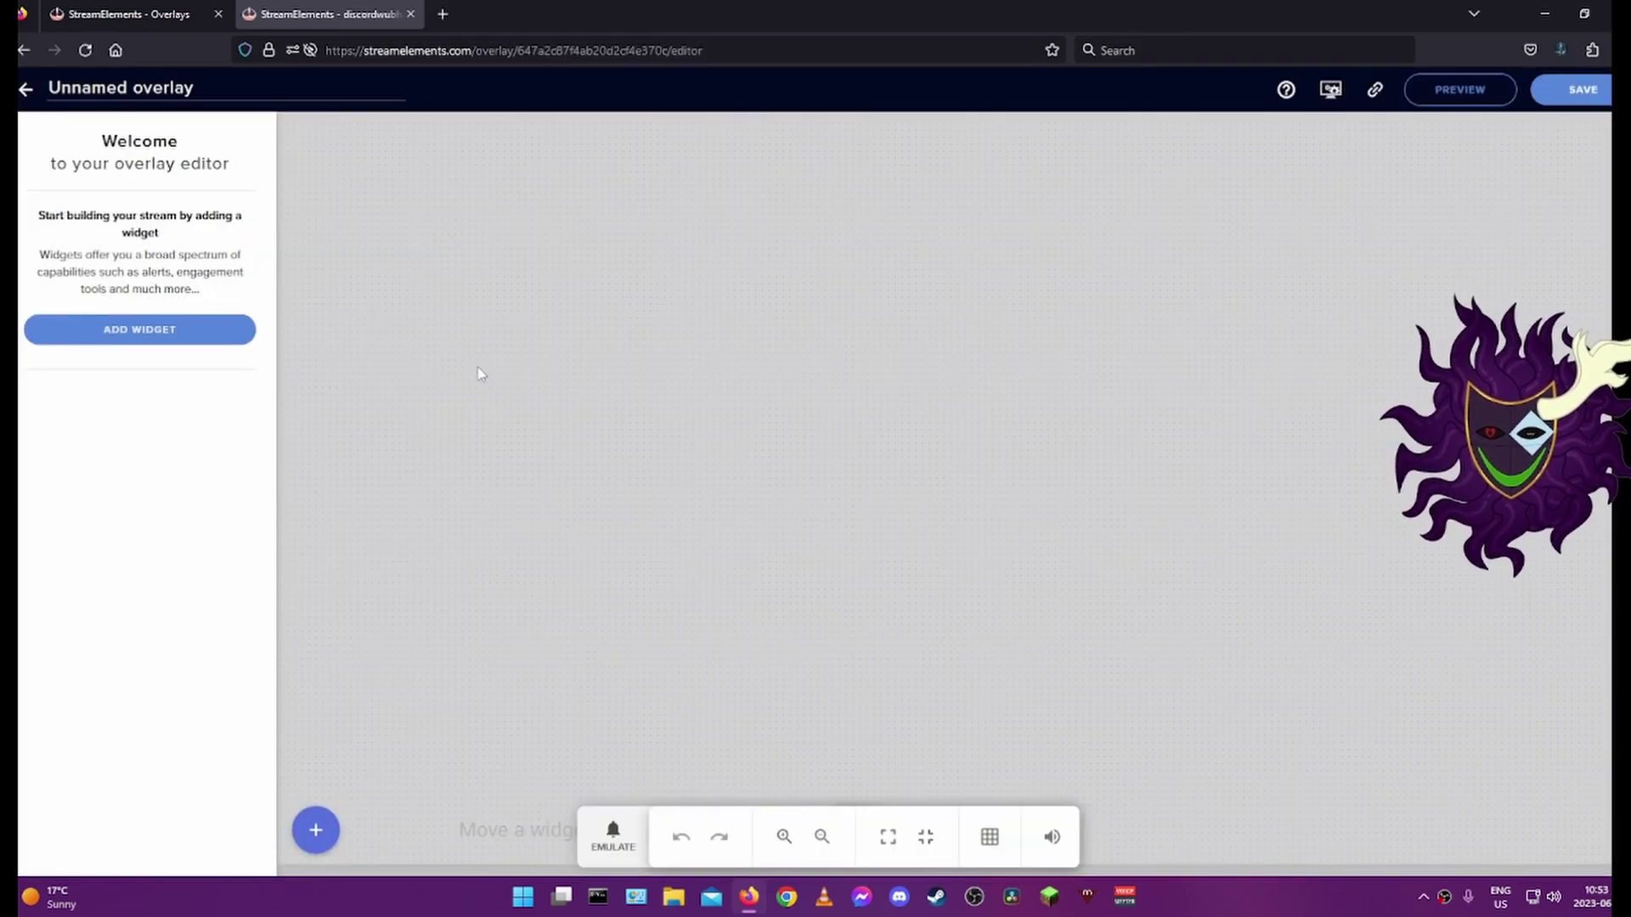
click(259, 89)
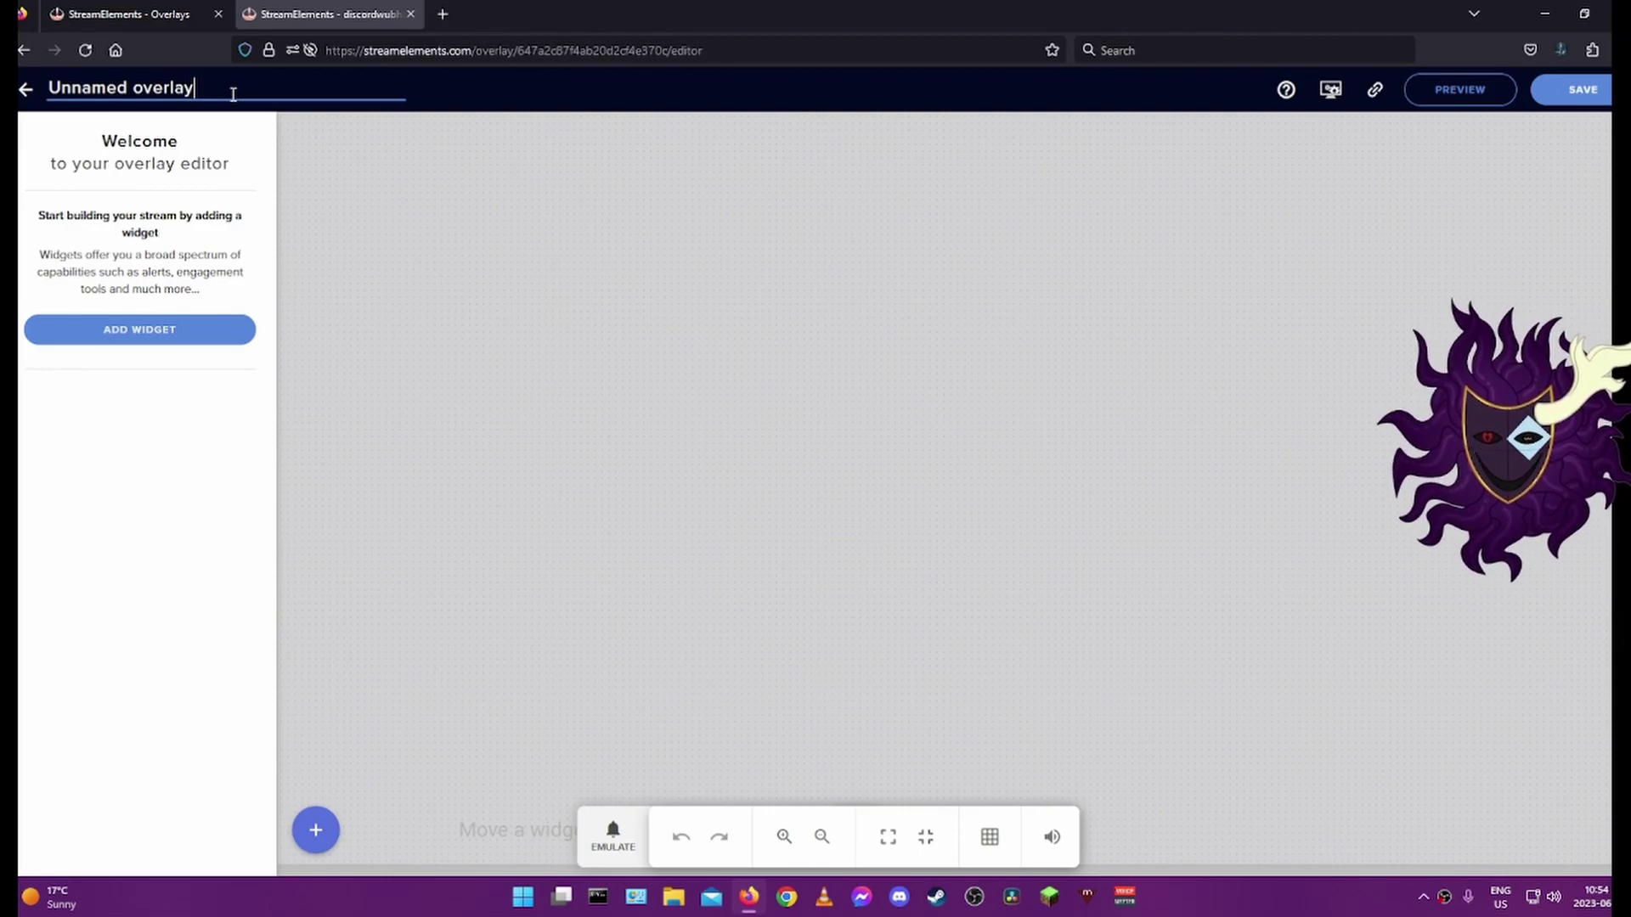
drag(233, 92, 43, 89)
text(Ale)
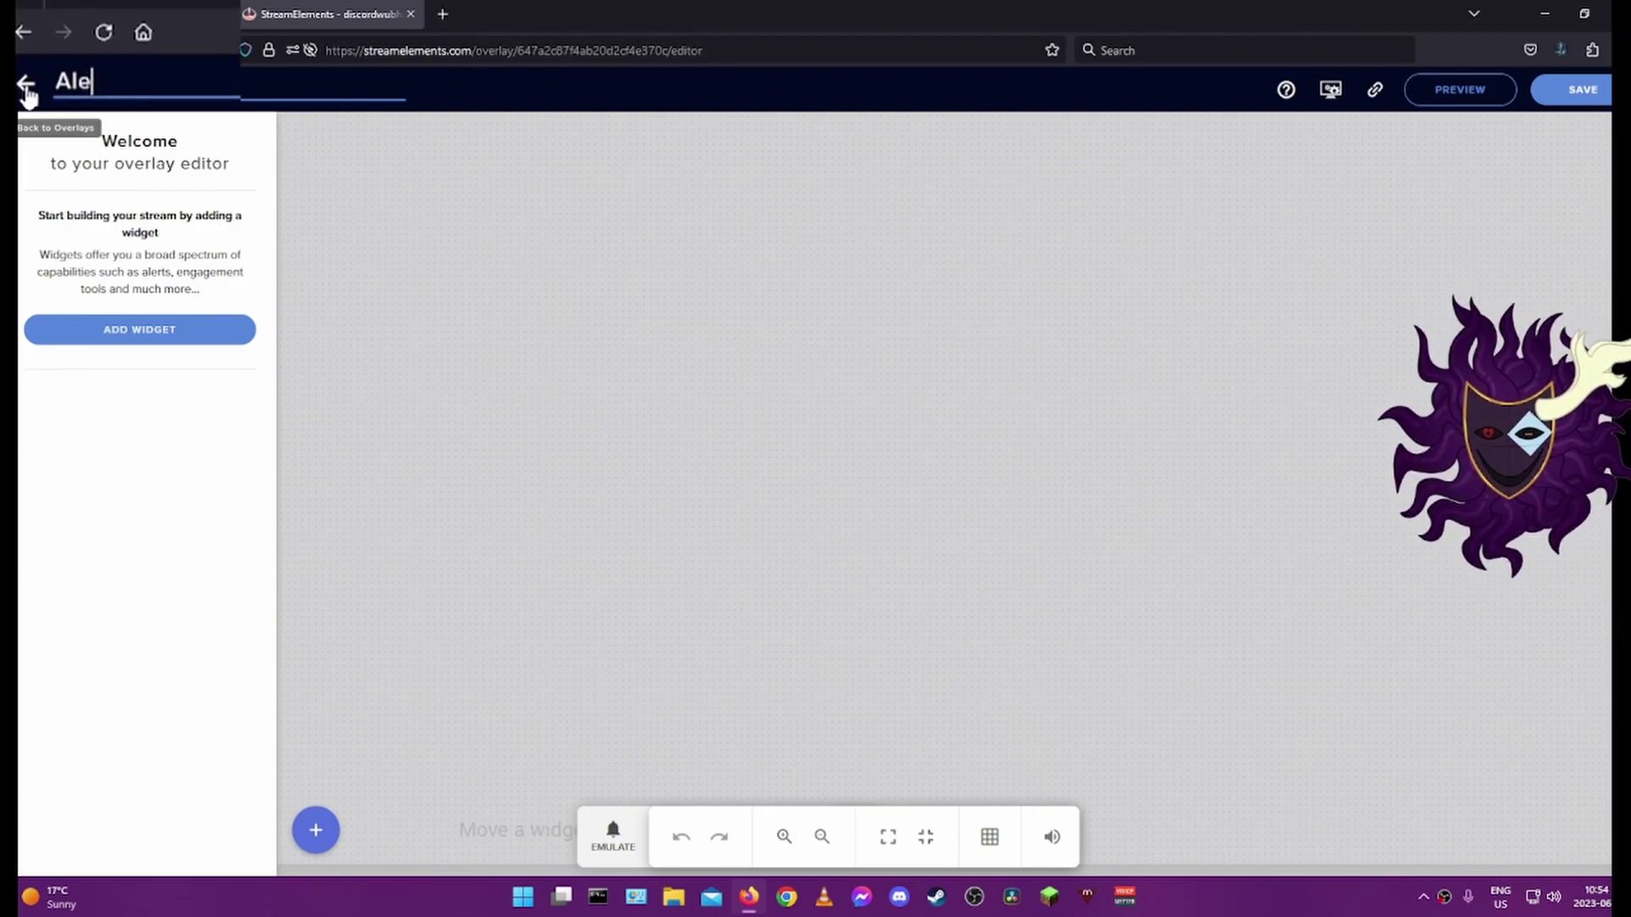
text(rts)
click(578, 129)
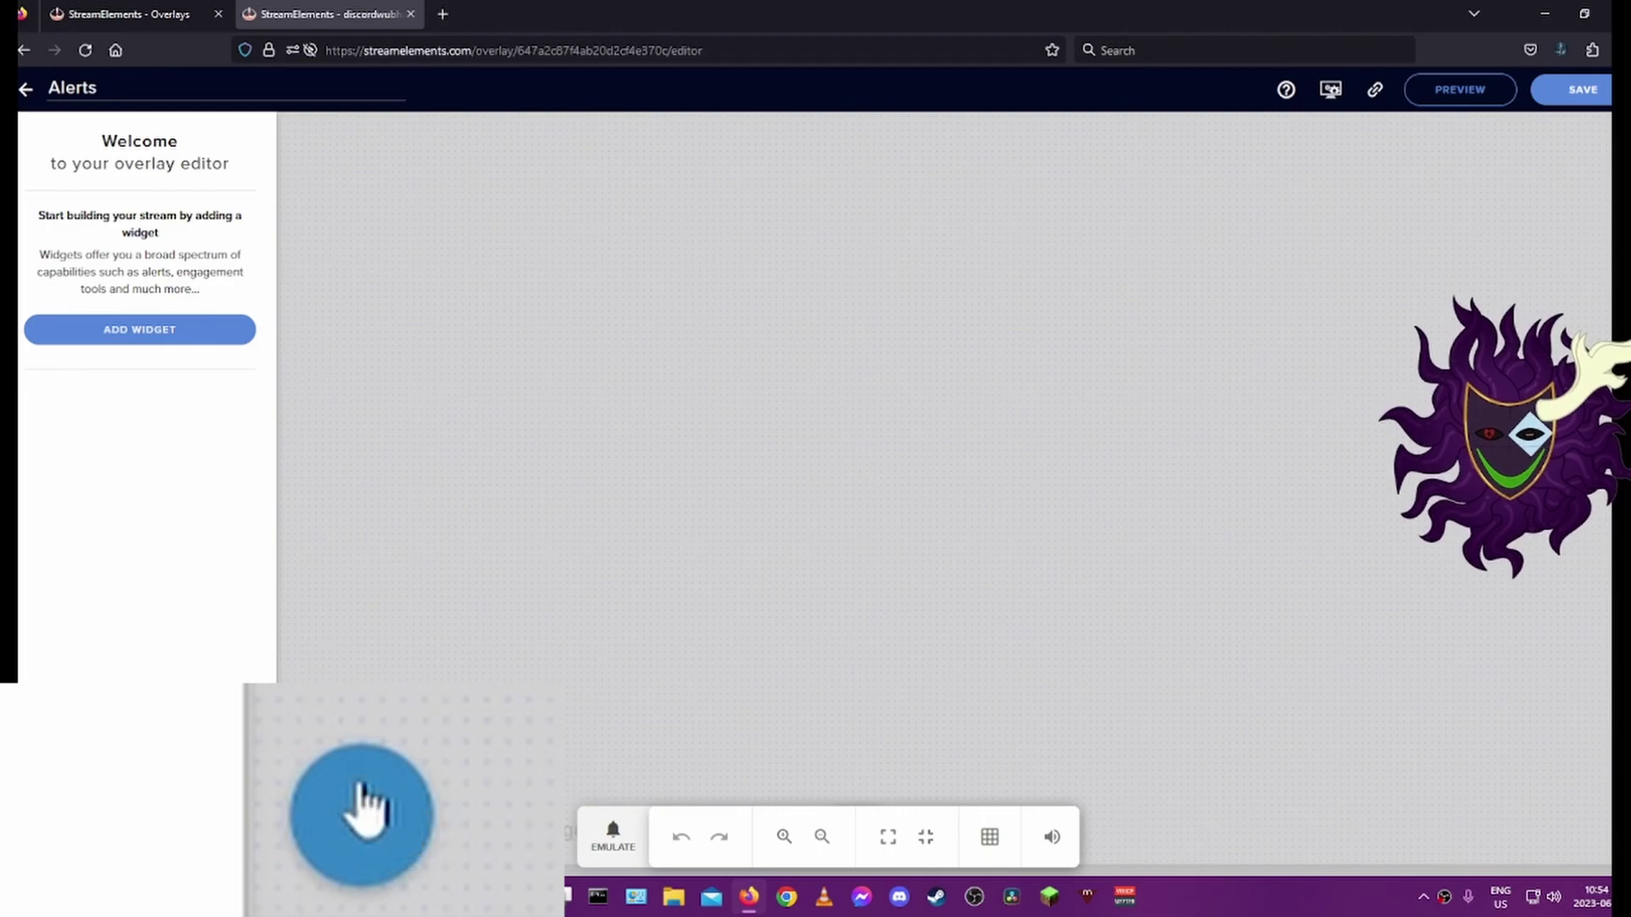
Step: Add a static image widget and enlarge it to about 1922 × 1083 px so it covers the whole canvas
click(315, 830)
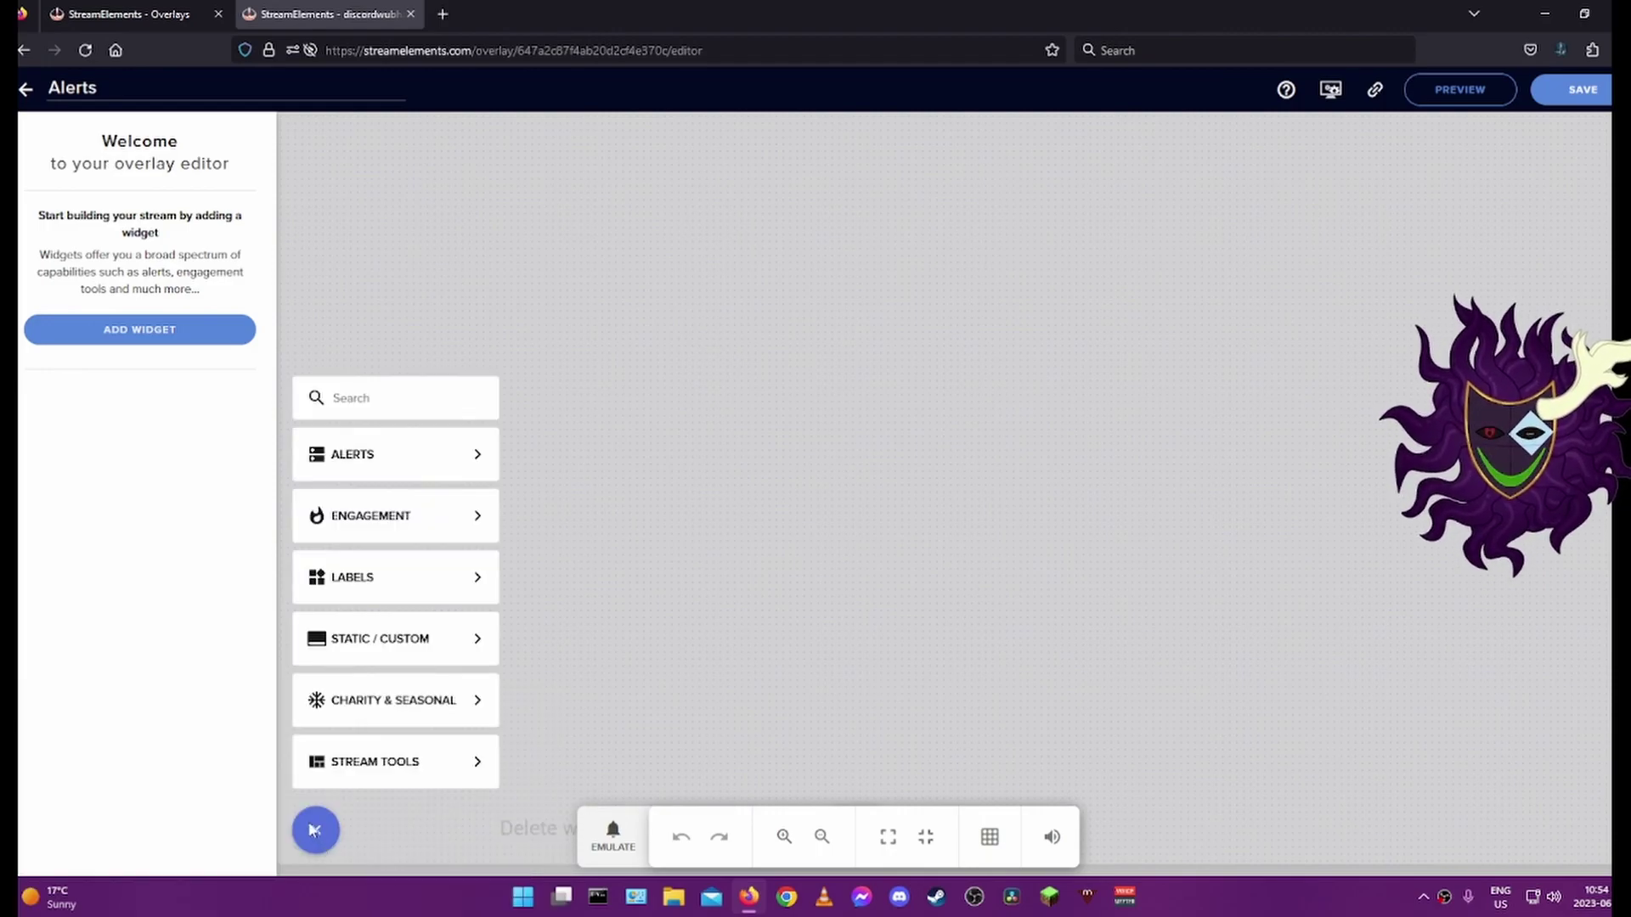
mouse_move(444, 643)
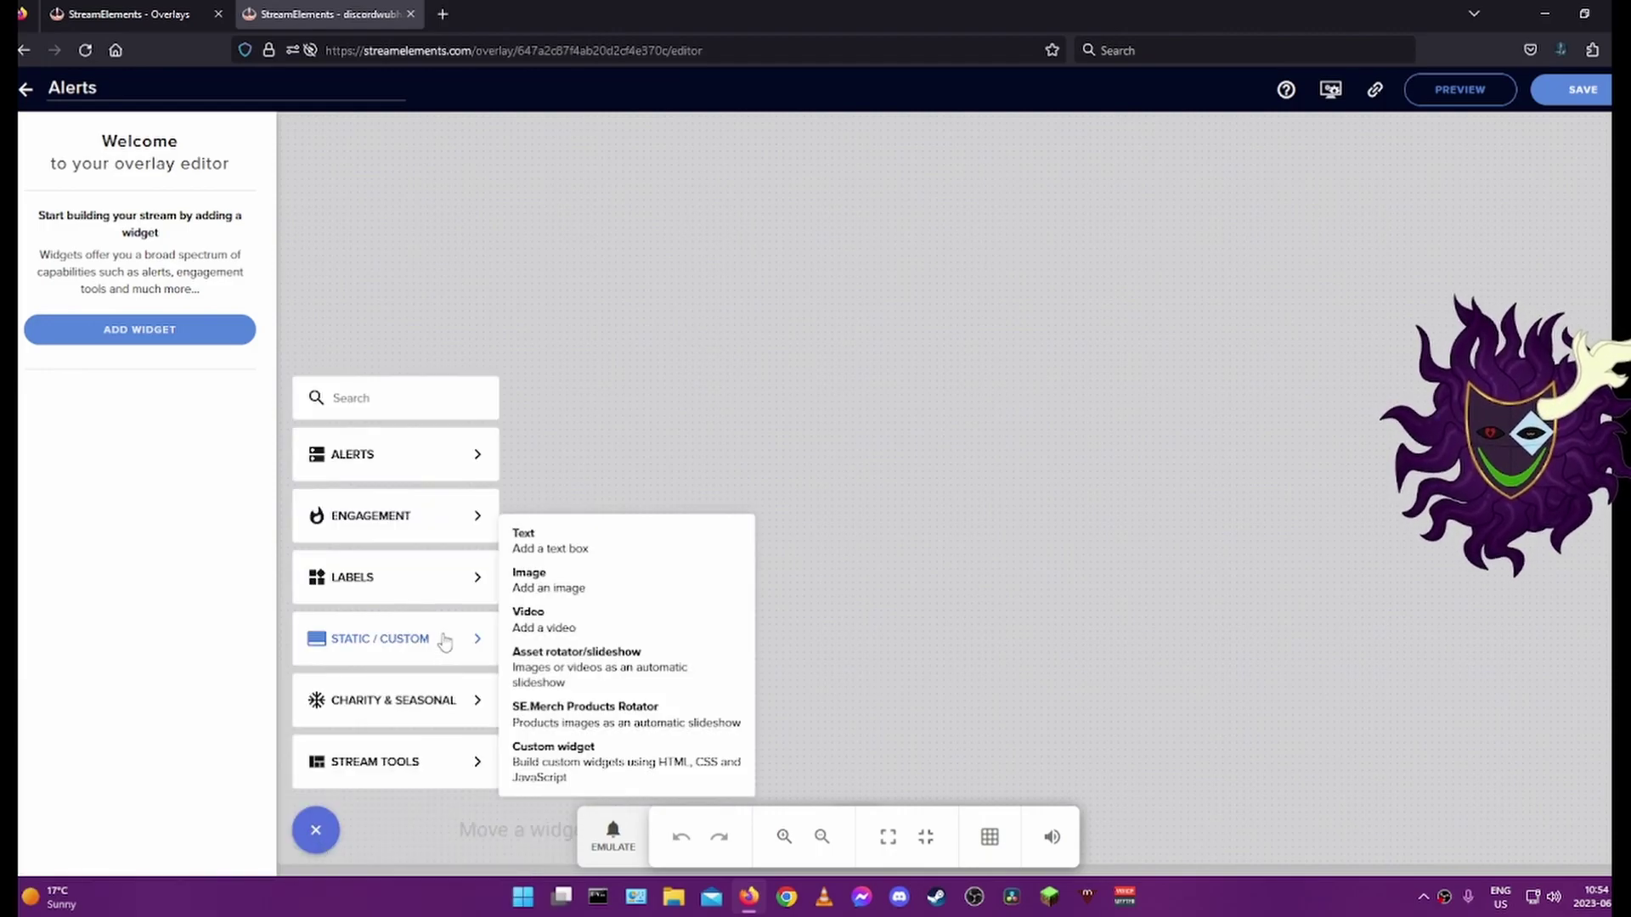
click(612, 591)
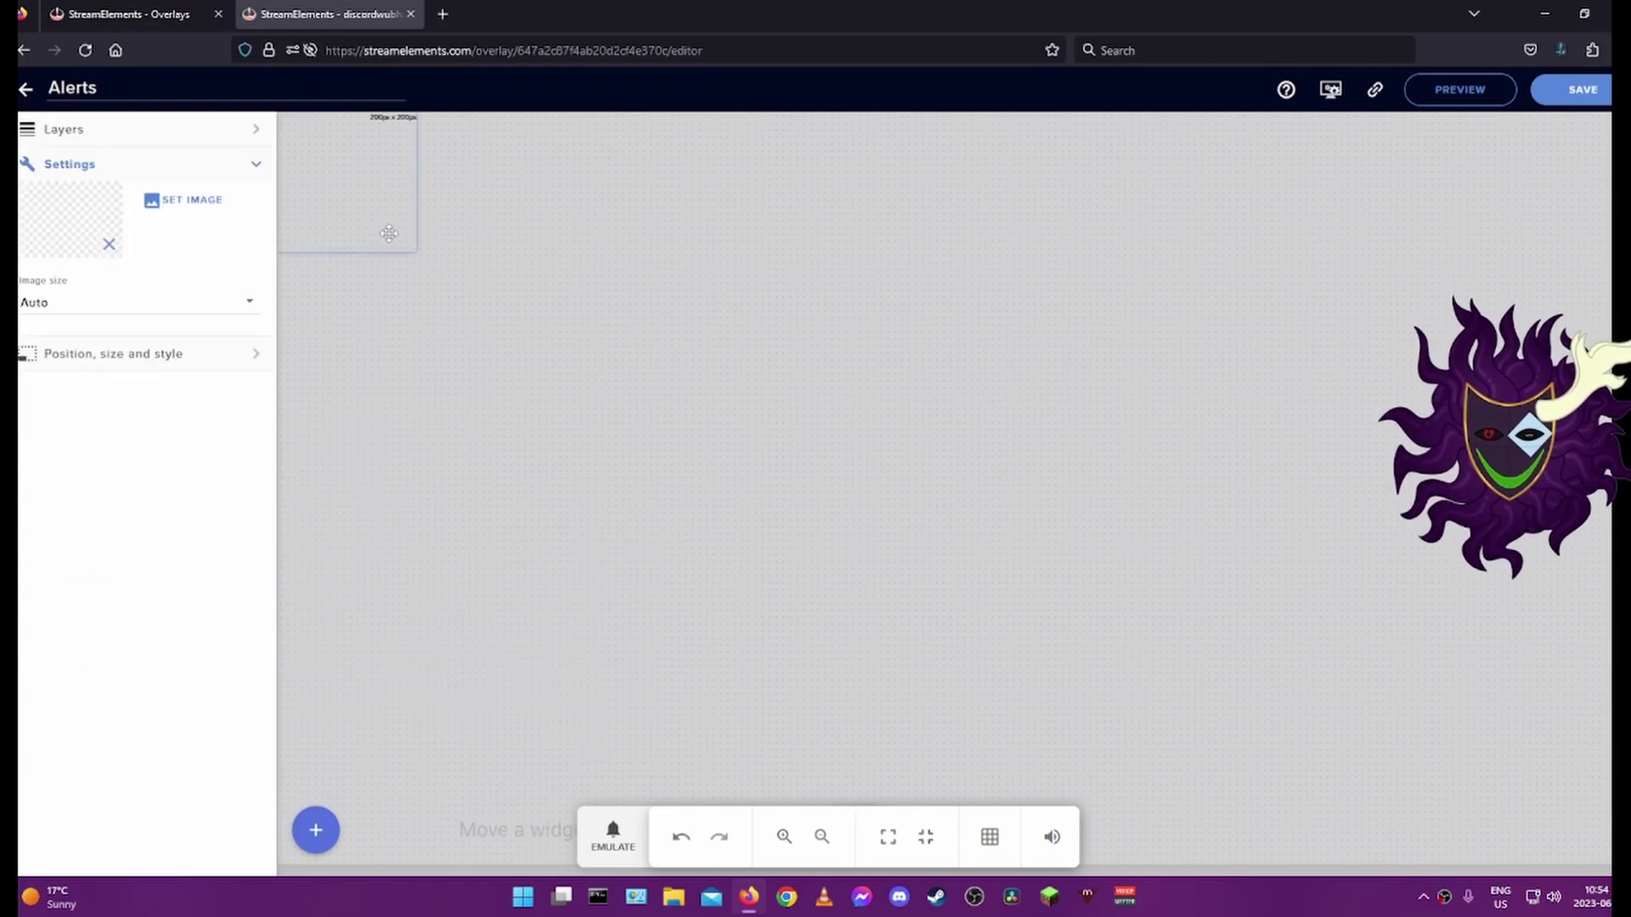
drag(383, 221, 1610, 865)
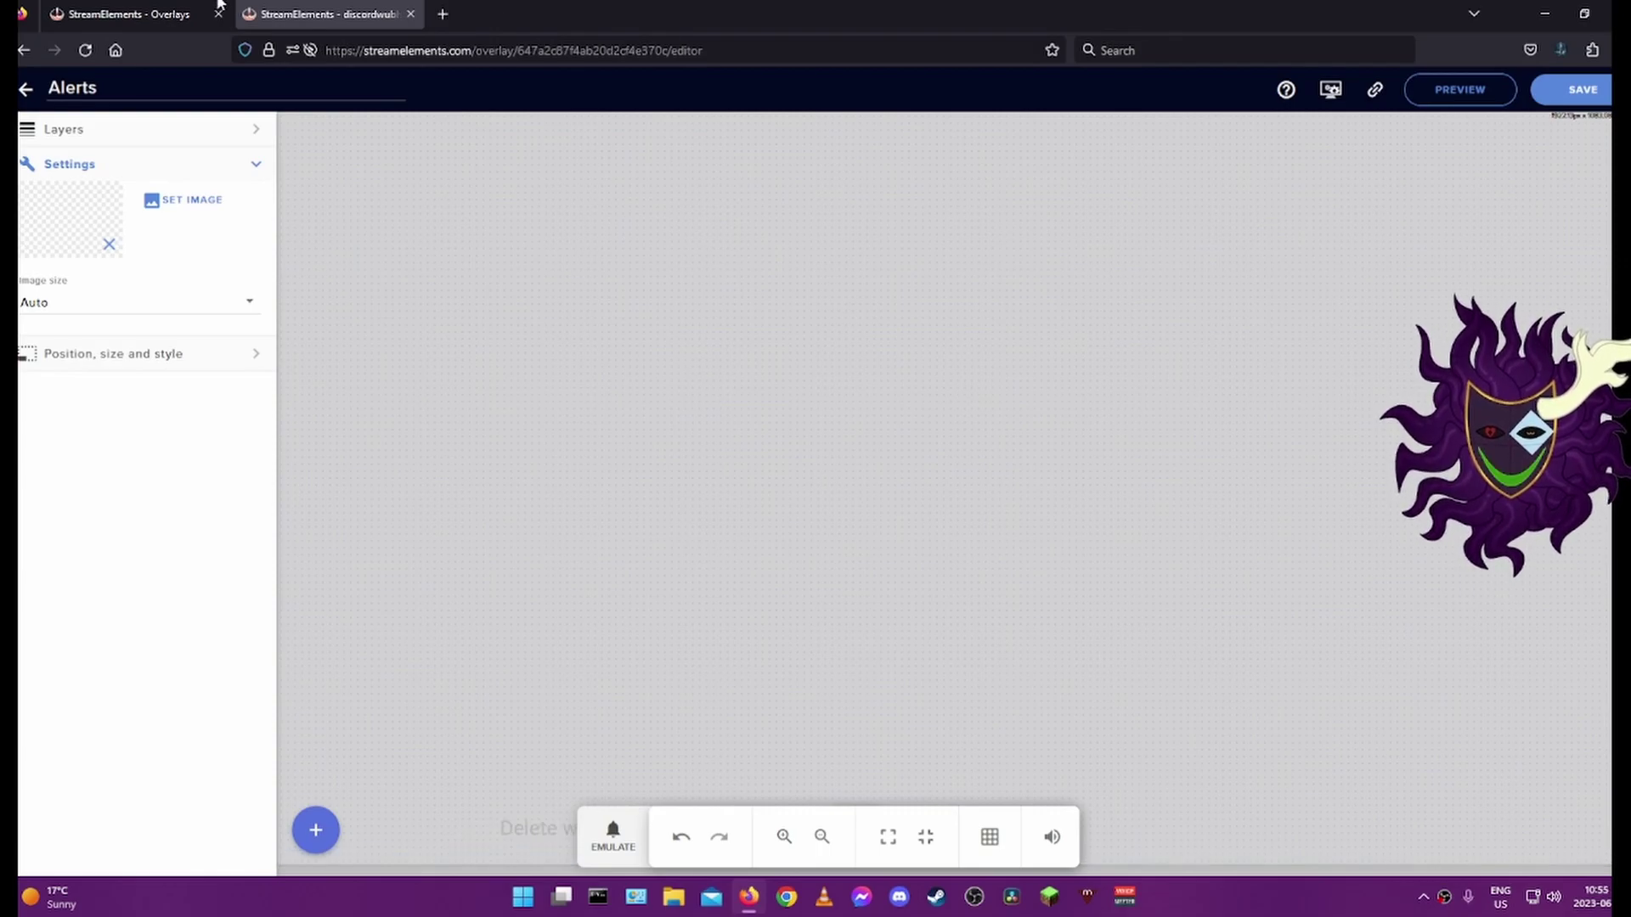
Step: Upload ChatOverlay.V3.png from the Stream assets Overlays folder and set it as the widget's image
click(194, 204)
scroll(919, 497, up, 3)
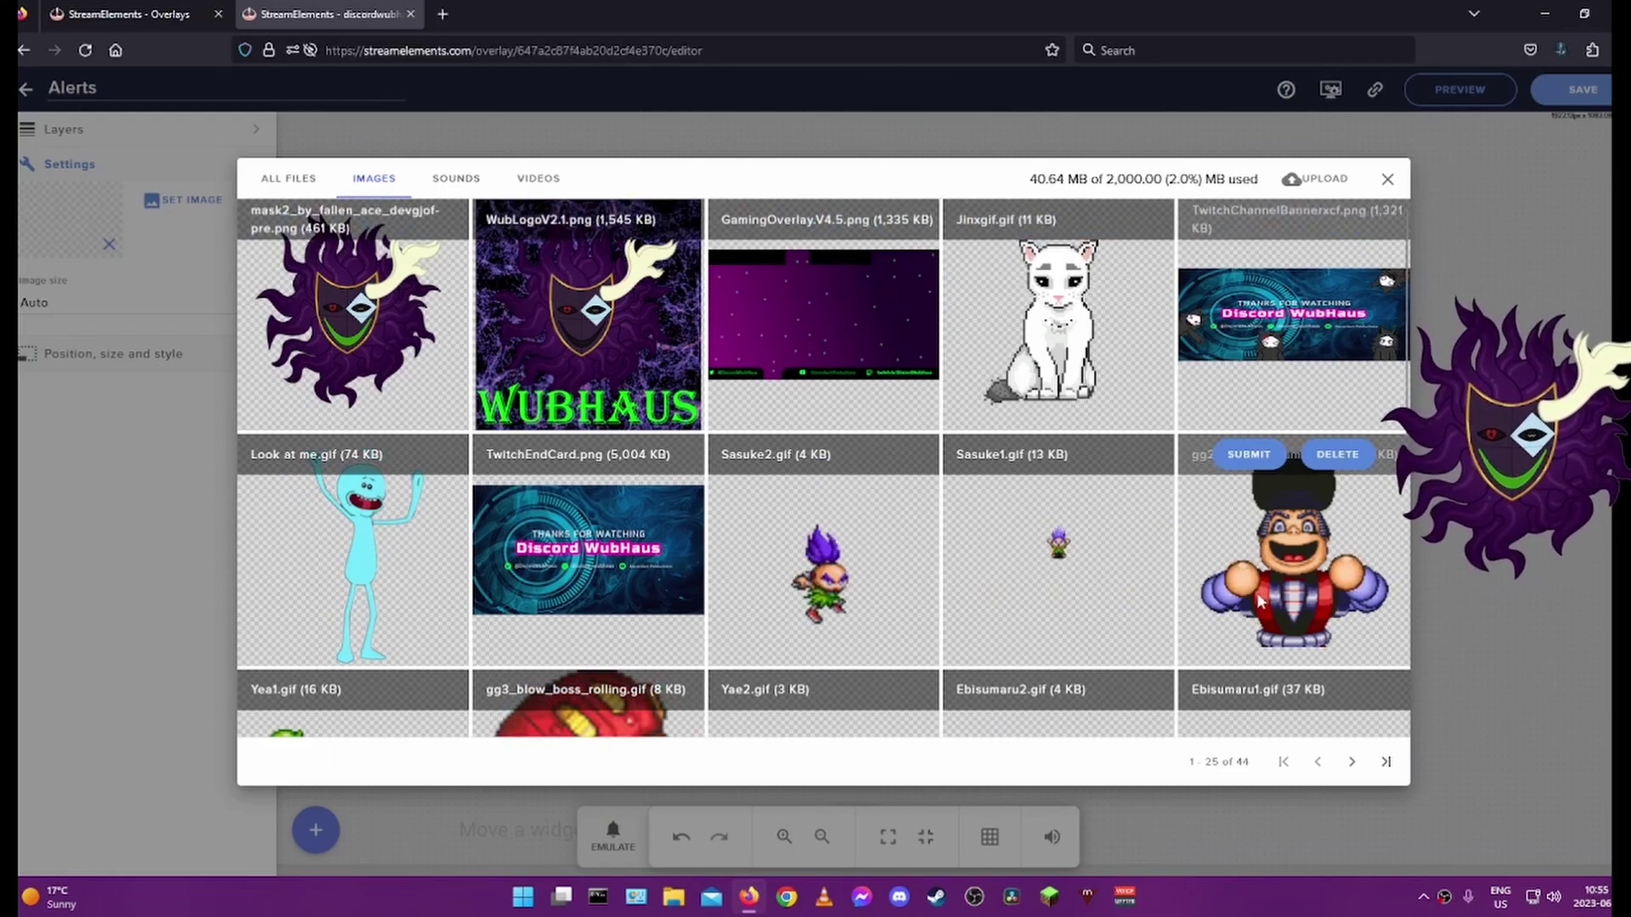
scroll(1212, 538, down, 5)
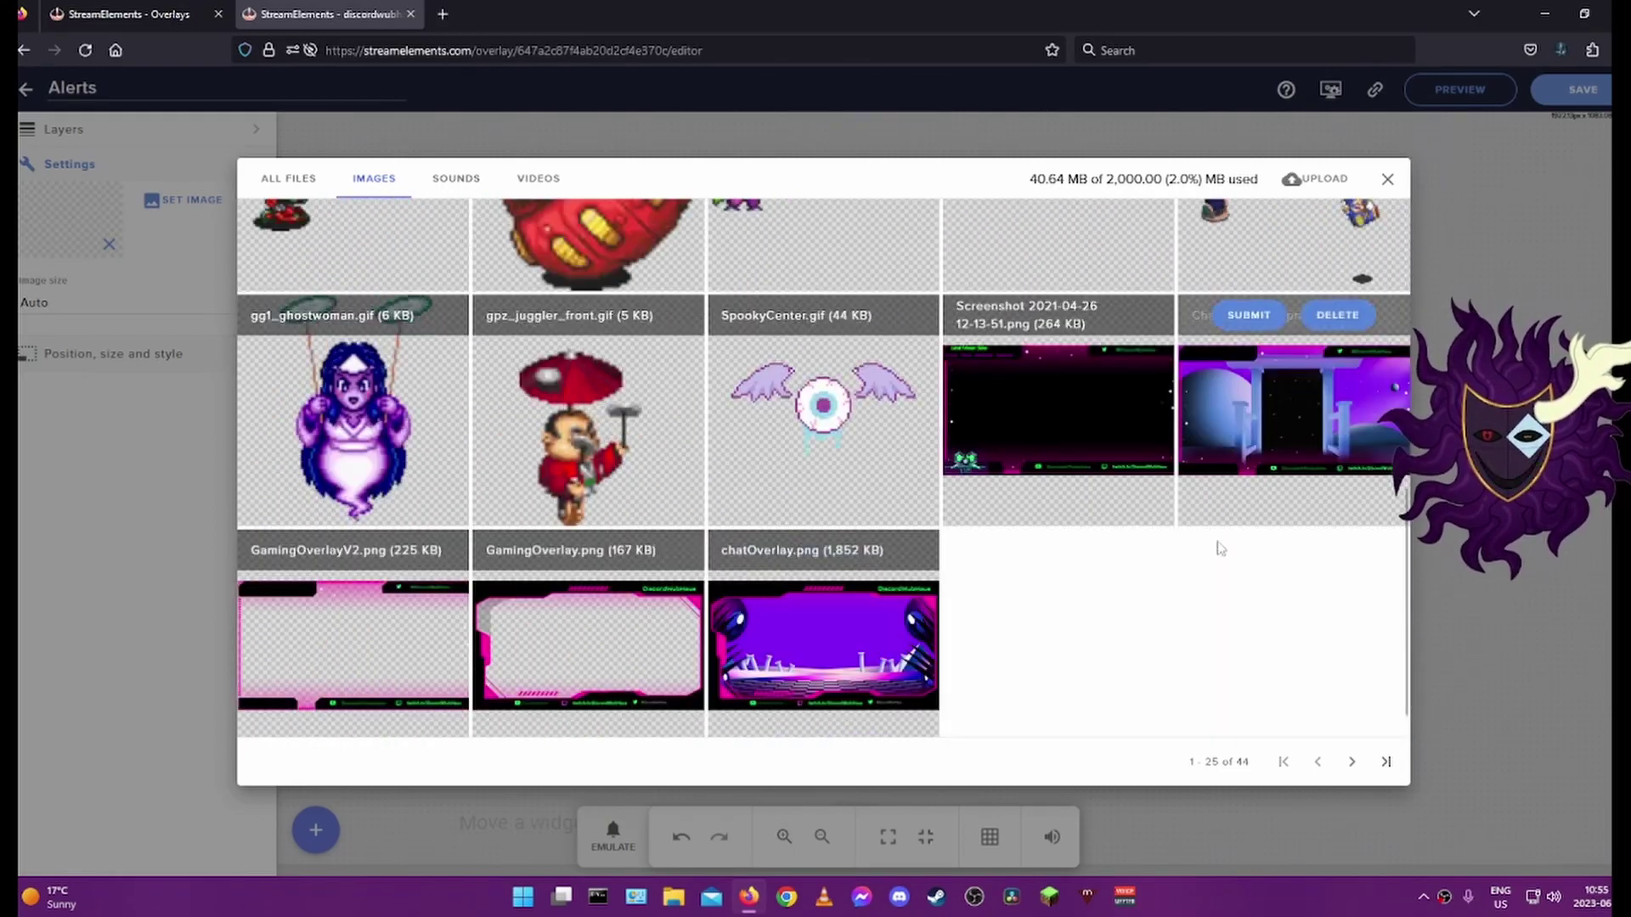
scroll(1232, 585, up, 5)
scroll(1234, 586, up, 1)
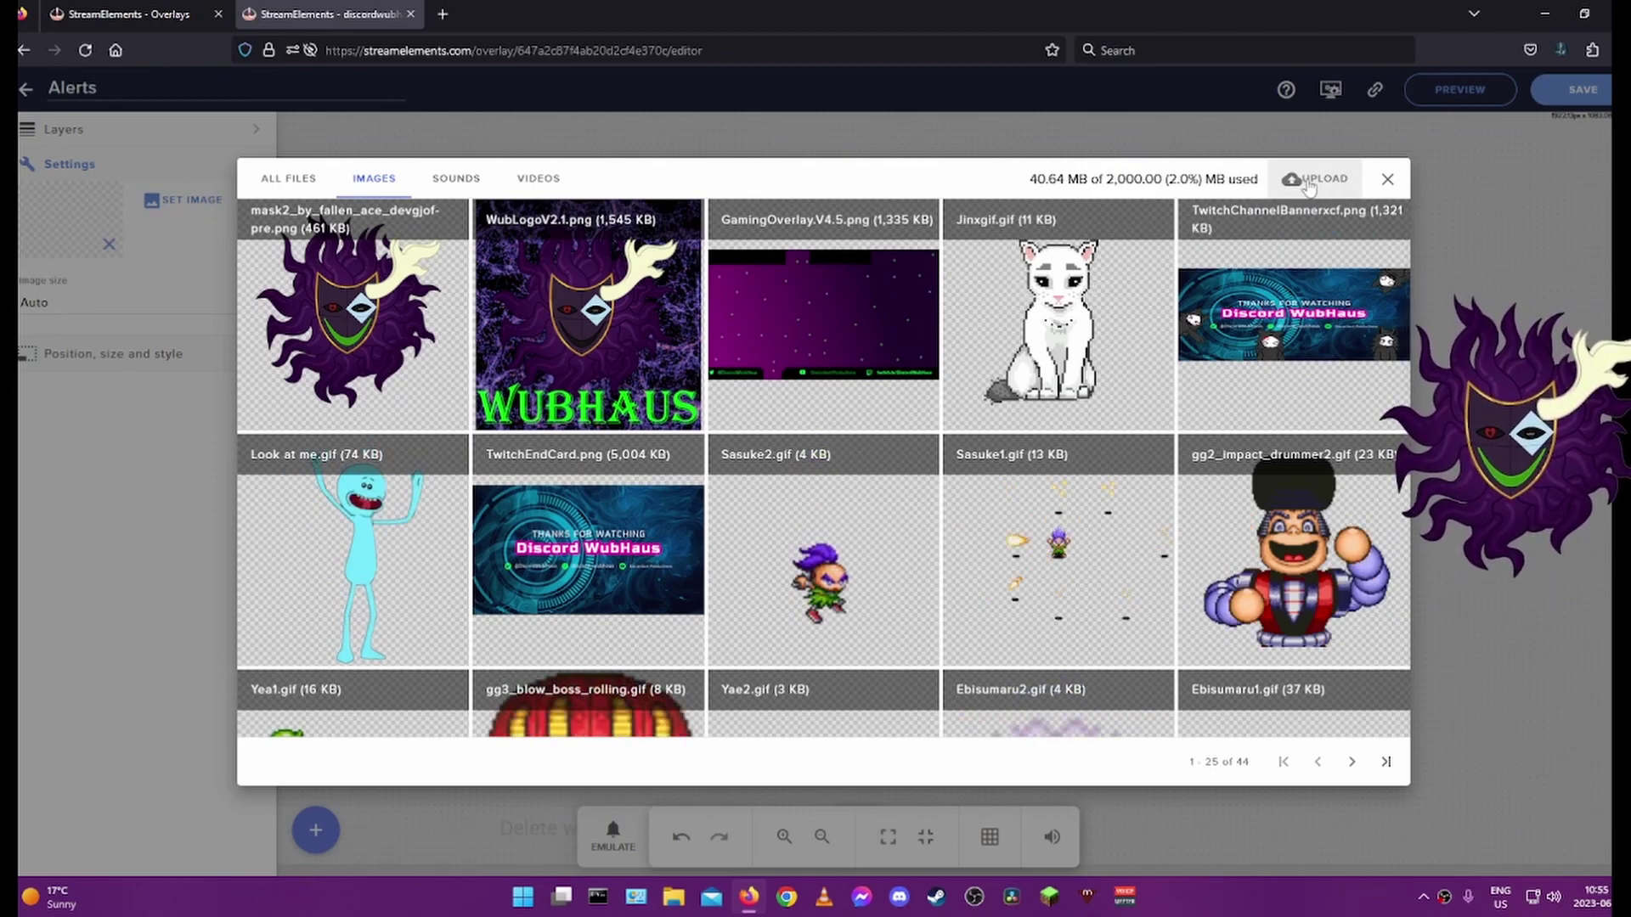
click(1309, 183)
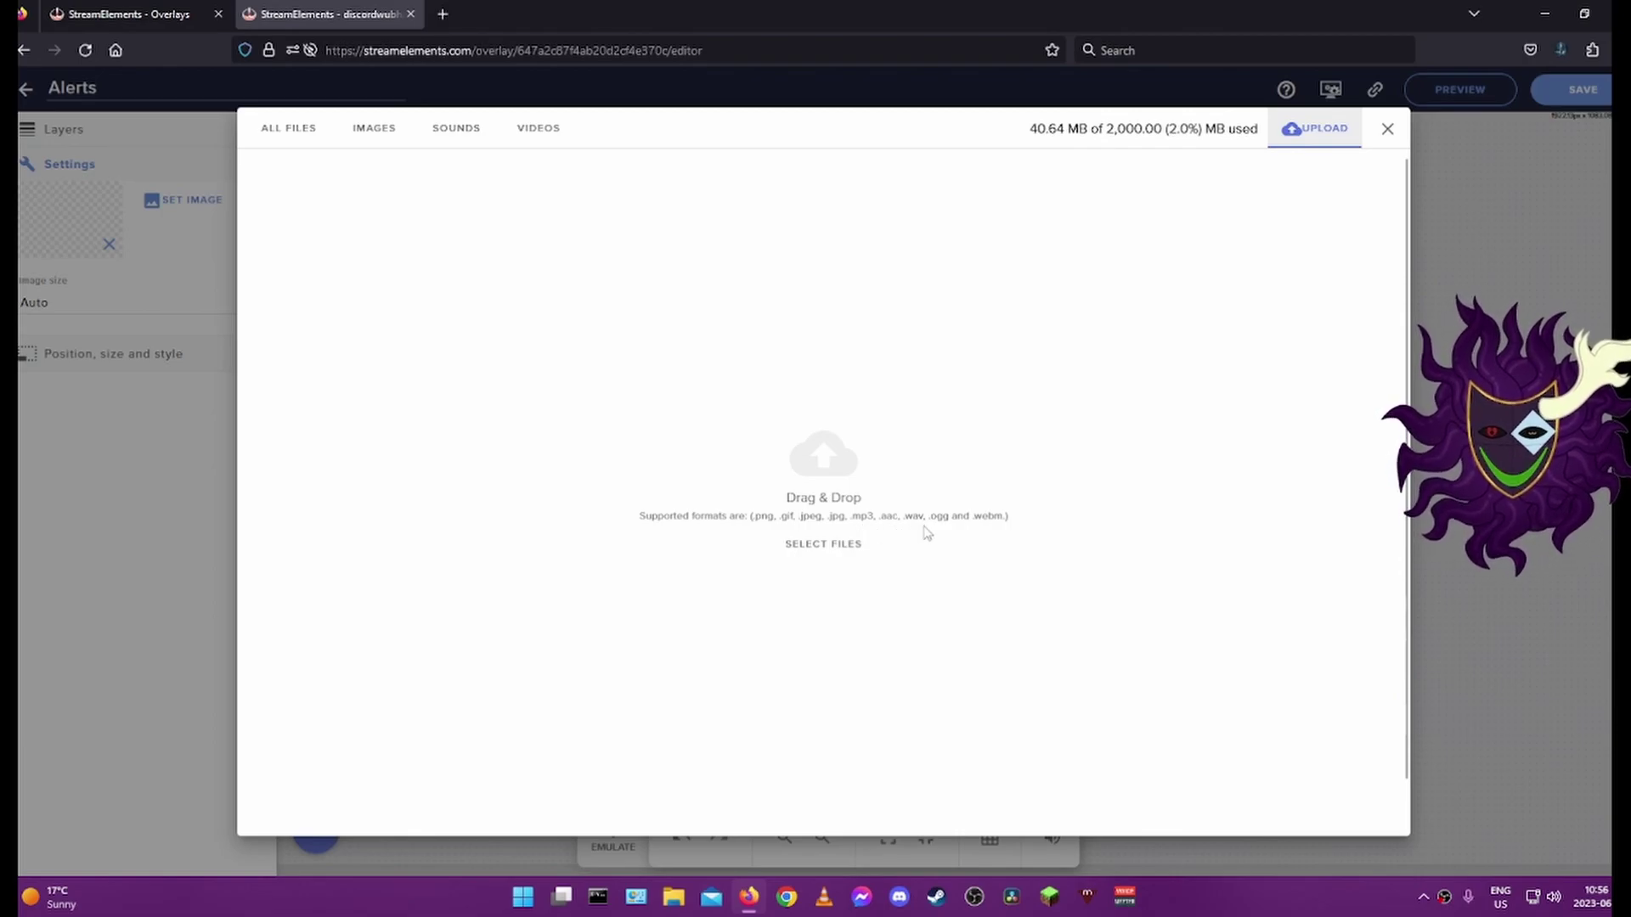
key(alt+Tab)
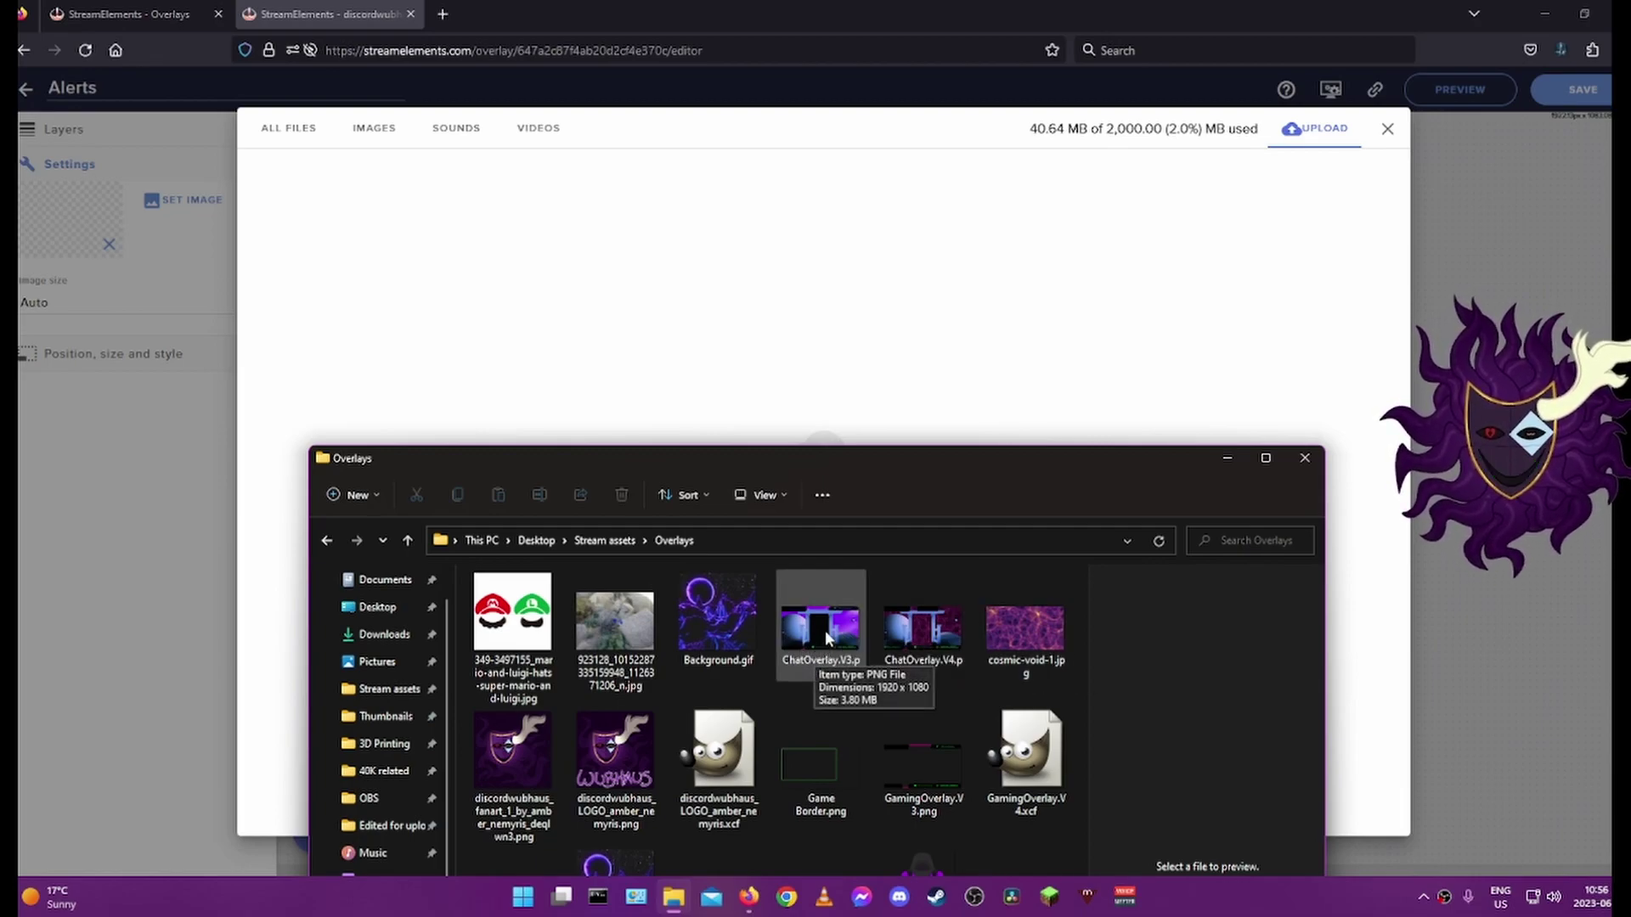
drag(826, 639, 713, 326)
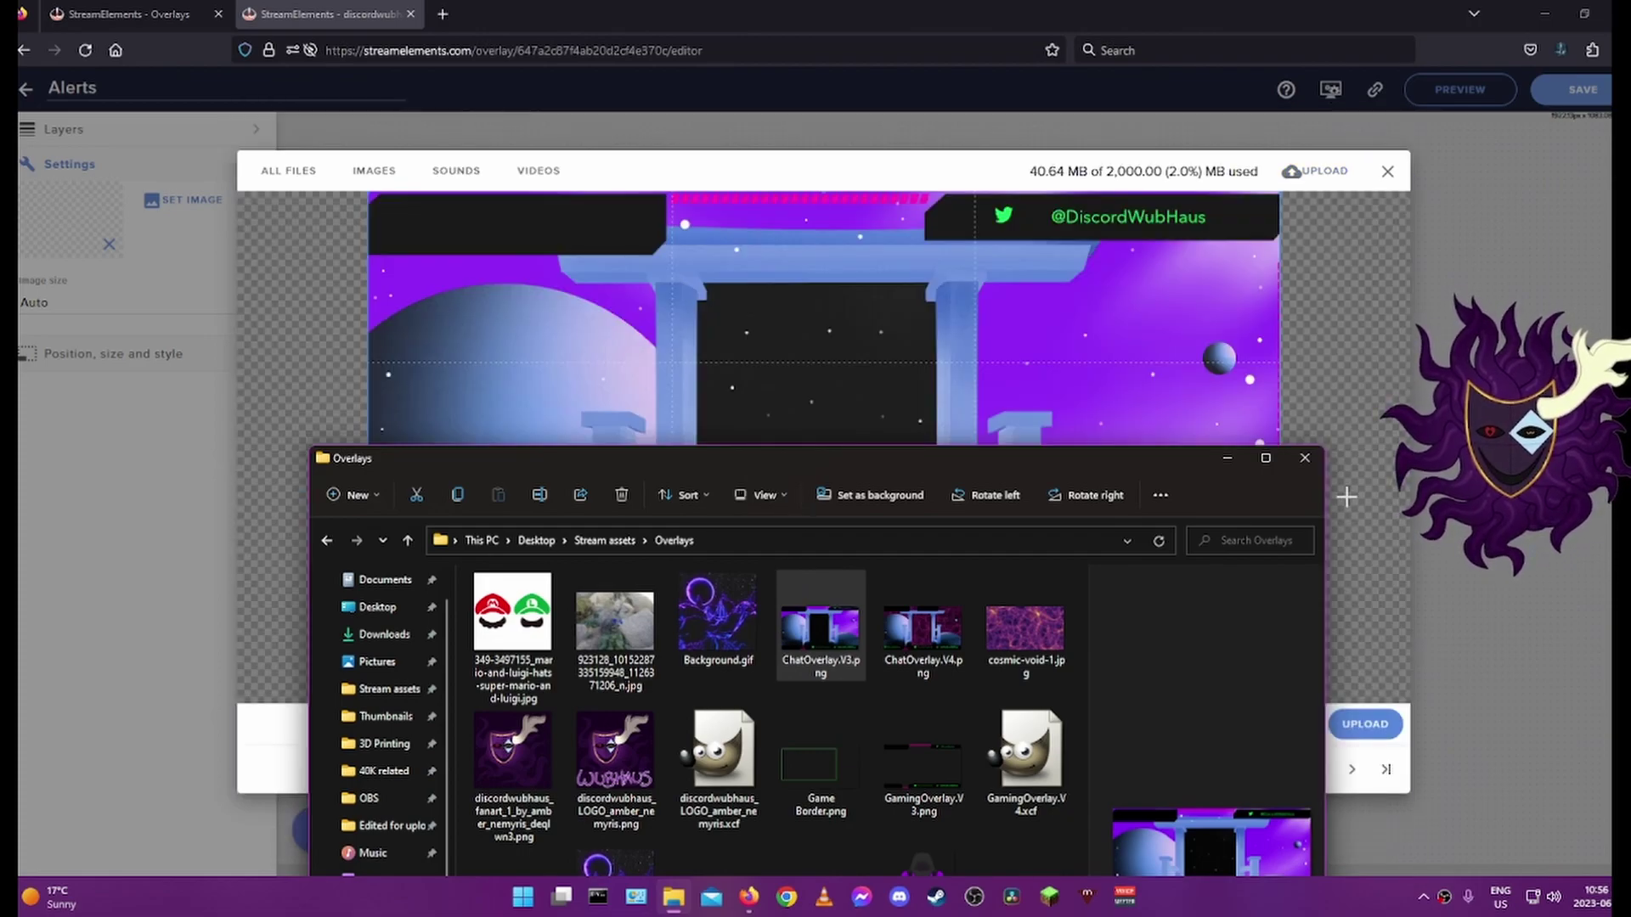
click(1228, 460)
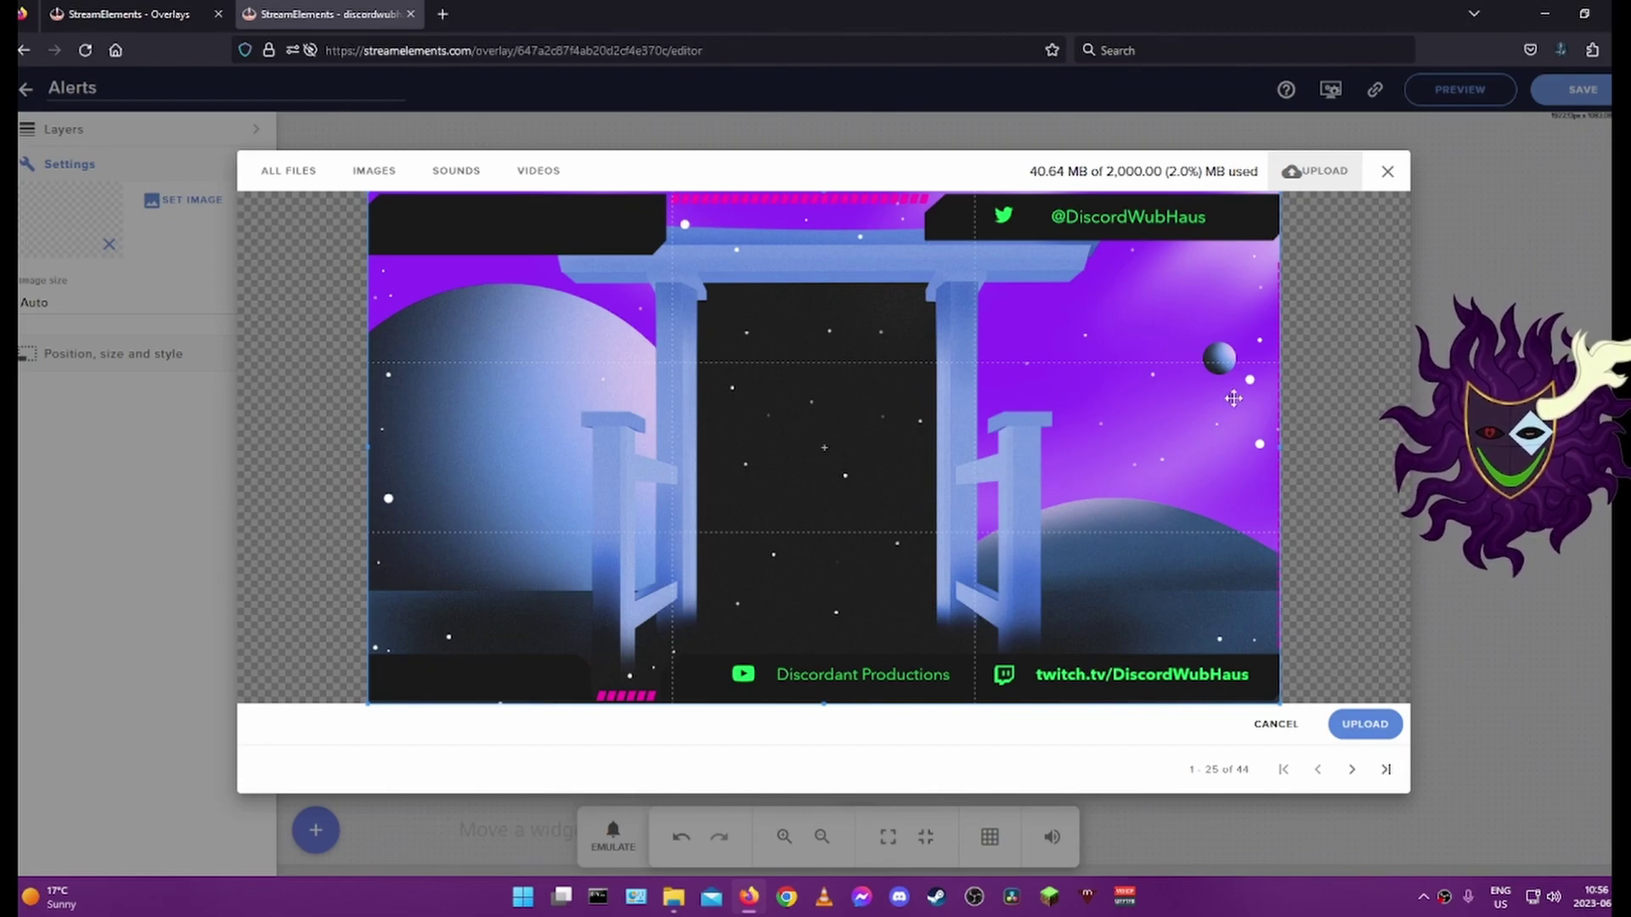
click(1365, 724)
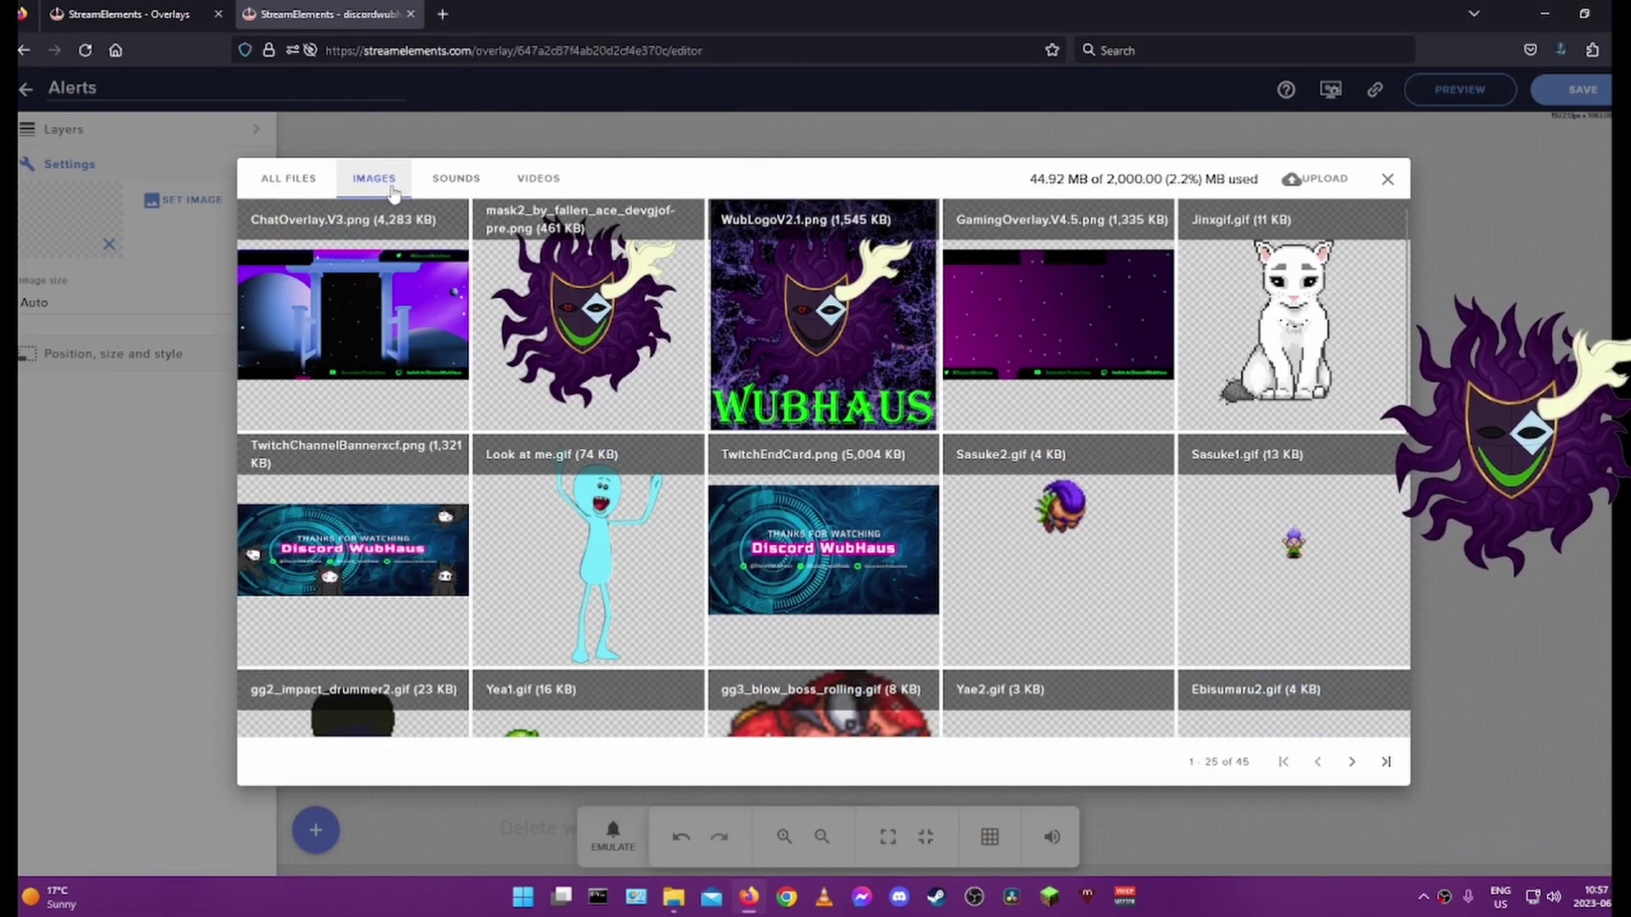
mouse_move(317, 222)
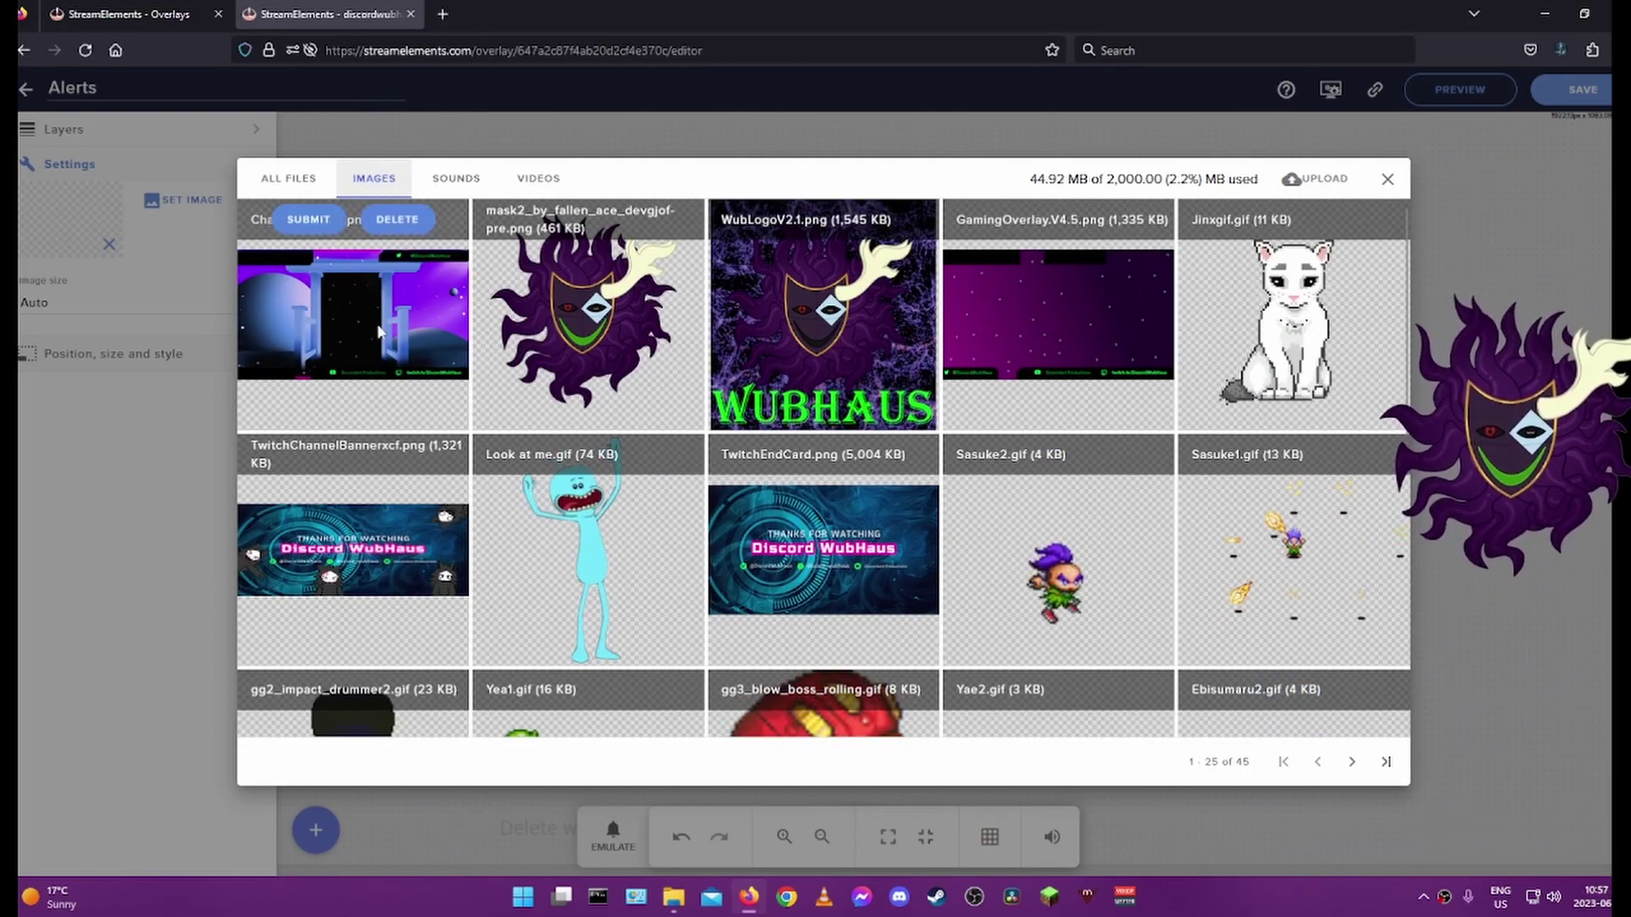
click(311, 220)
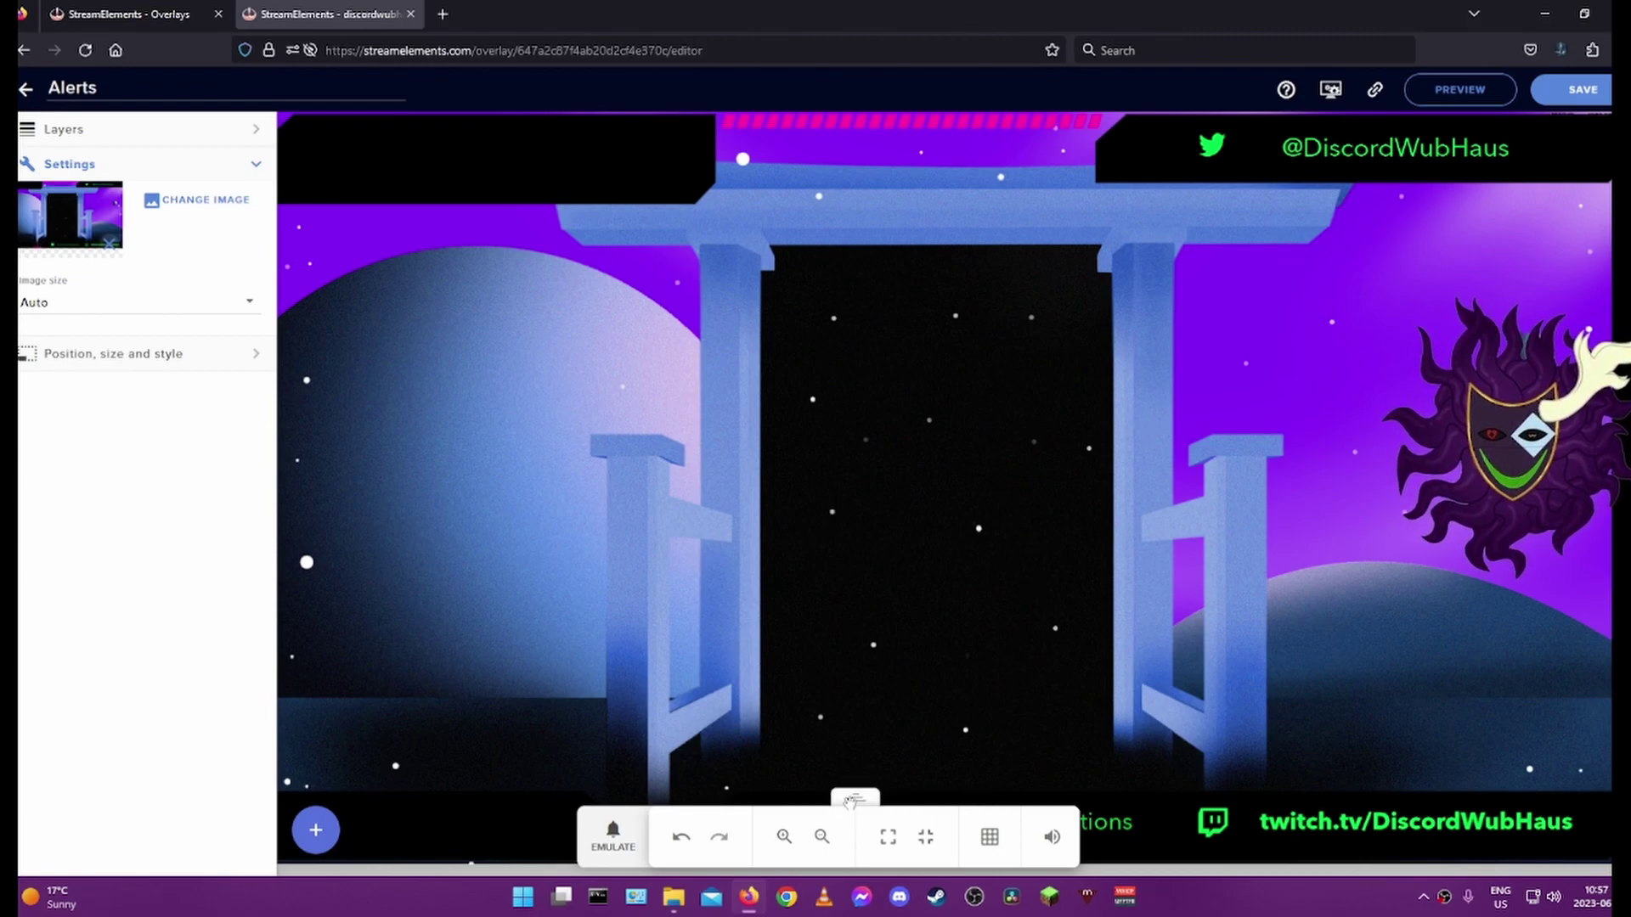
Step: Move the floating editor toolbar away from the canvas centre and set the image's opacity to 50%
drag(853, 799, 1420, 716)
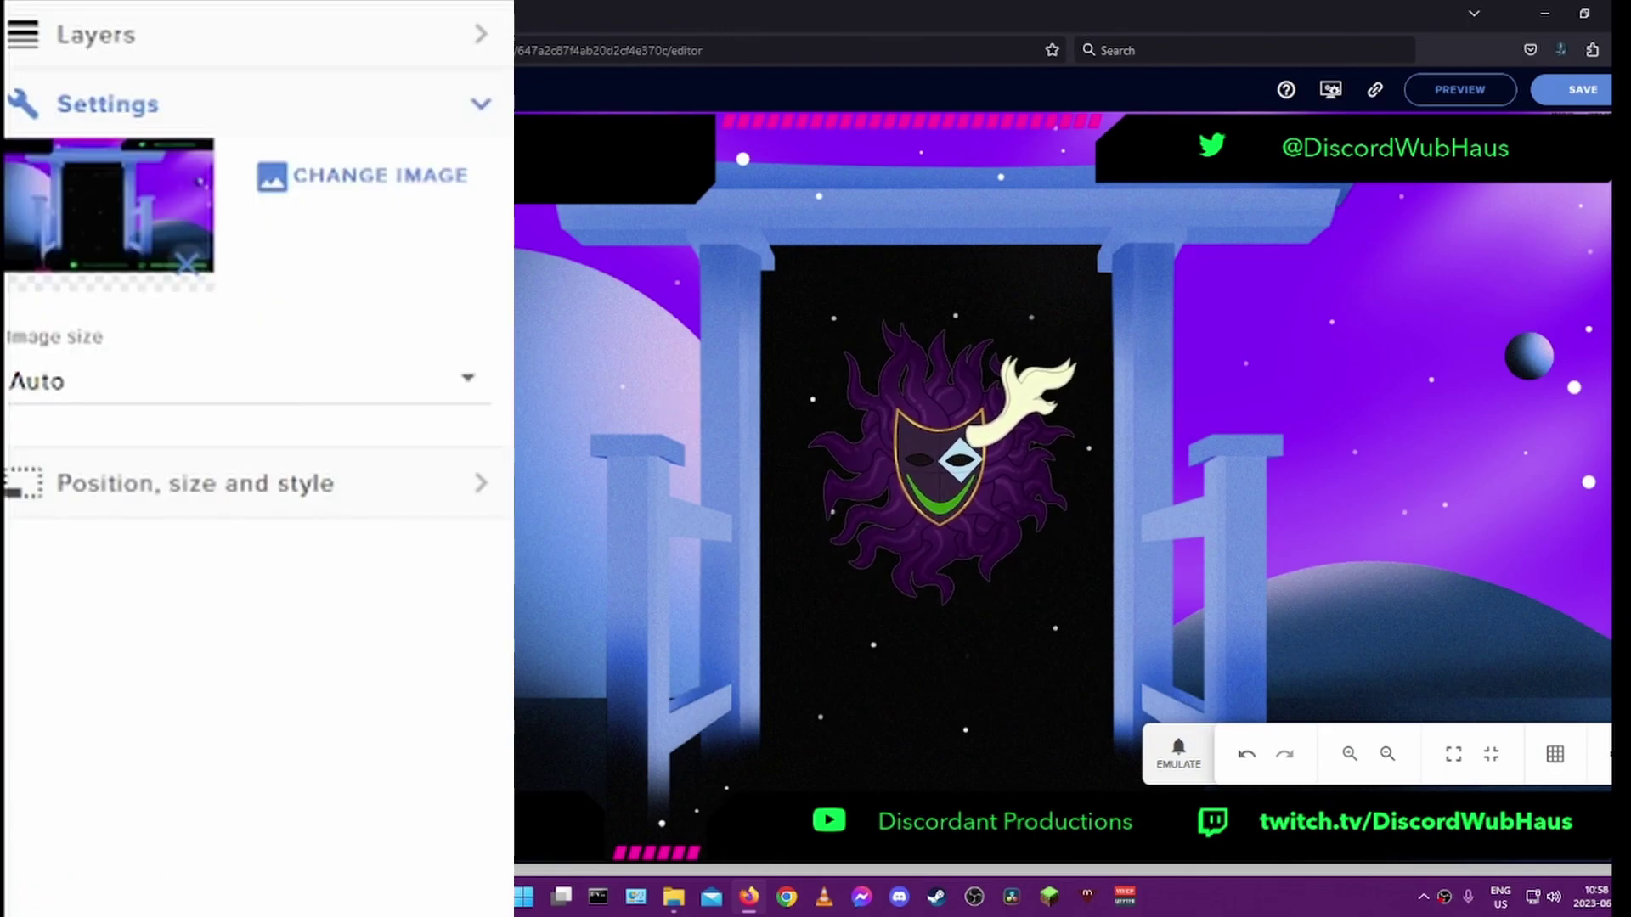
click(335, 514)
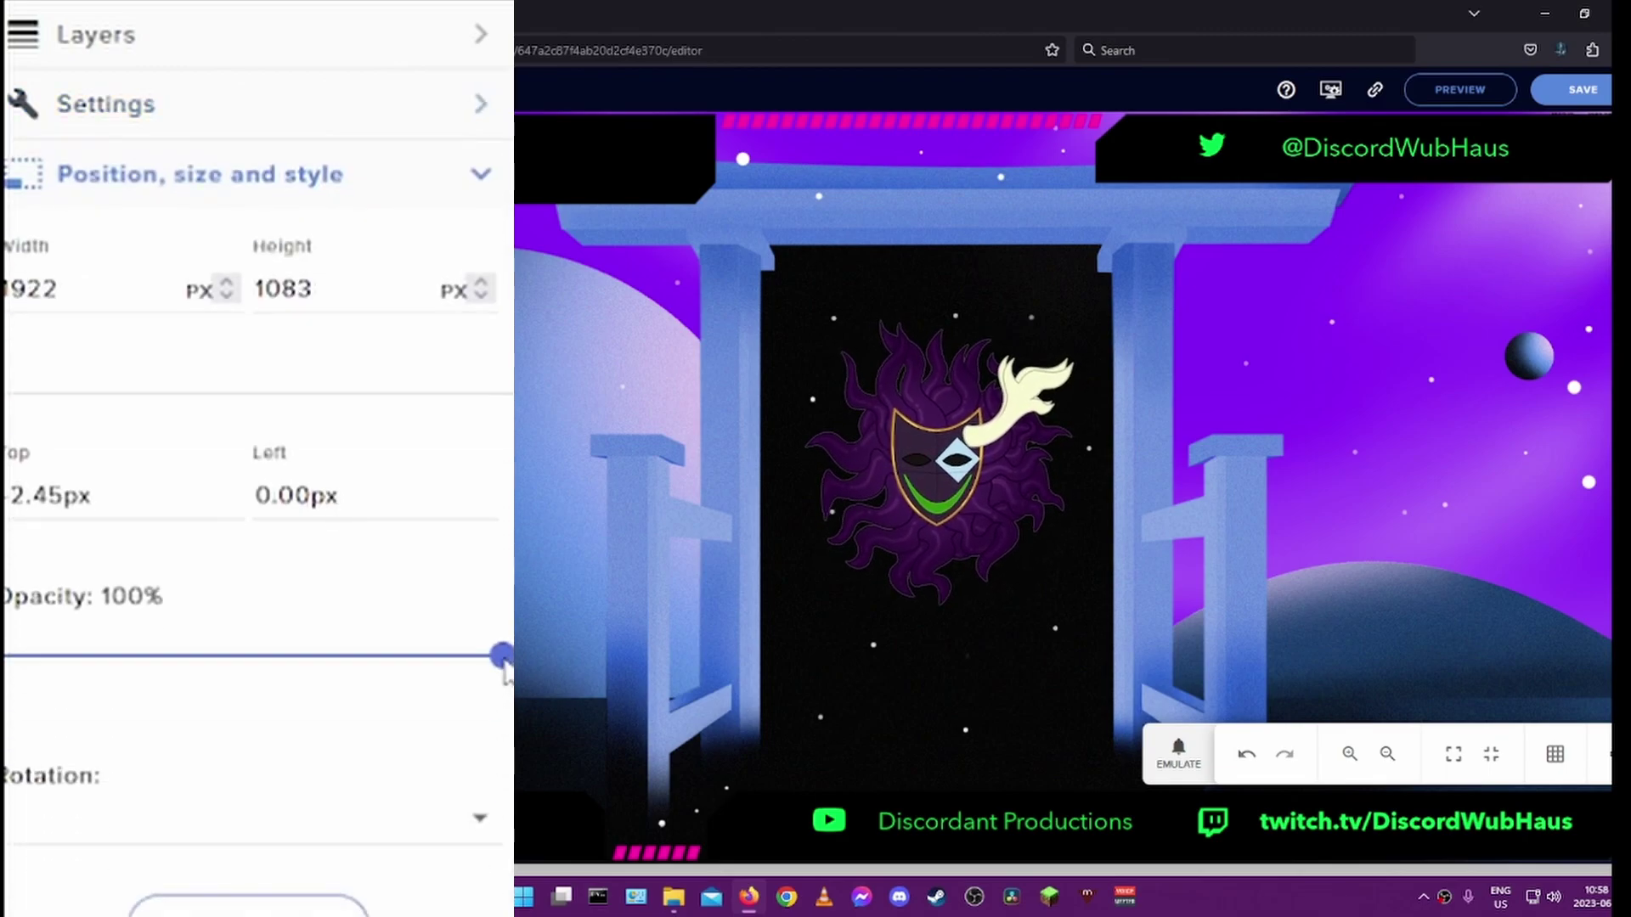
drag(503, 671, 226, 675)
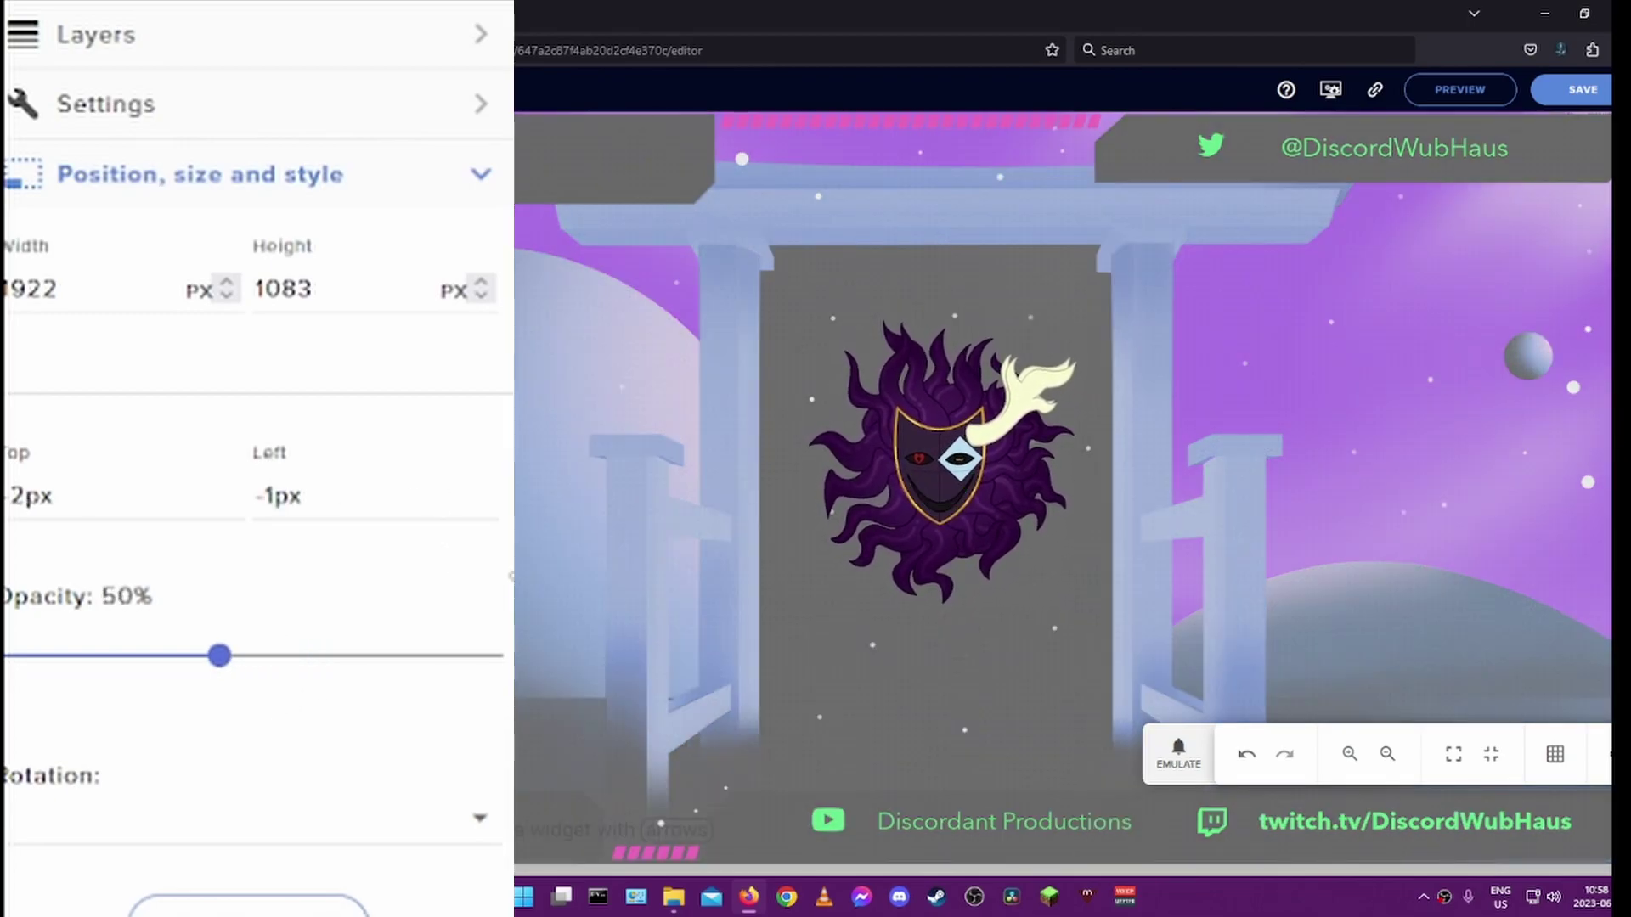
Step: Rename the image layer as Guide
click(399, 58)
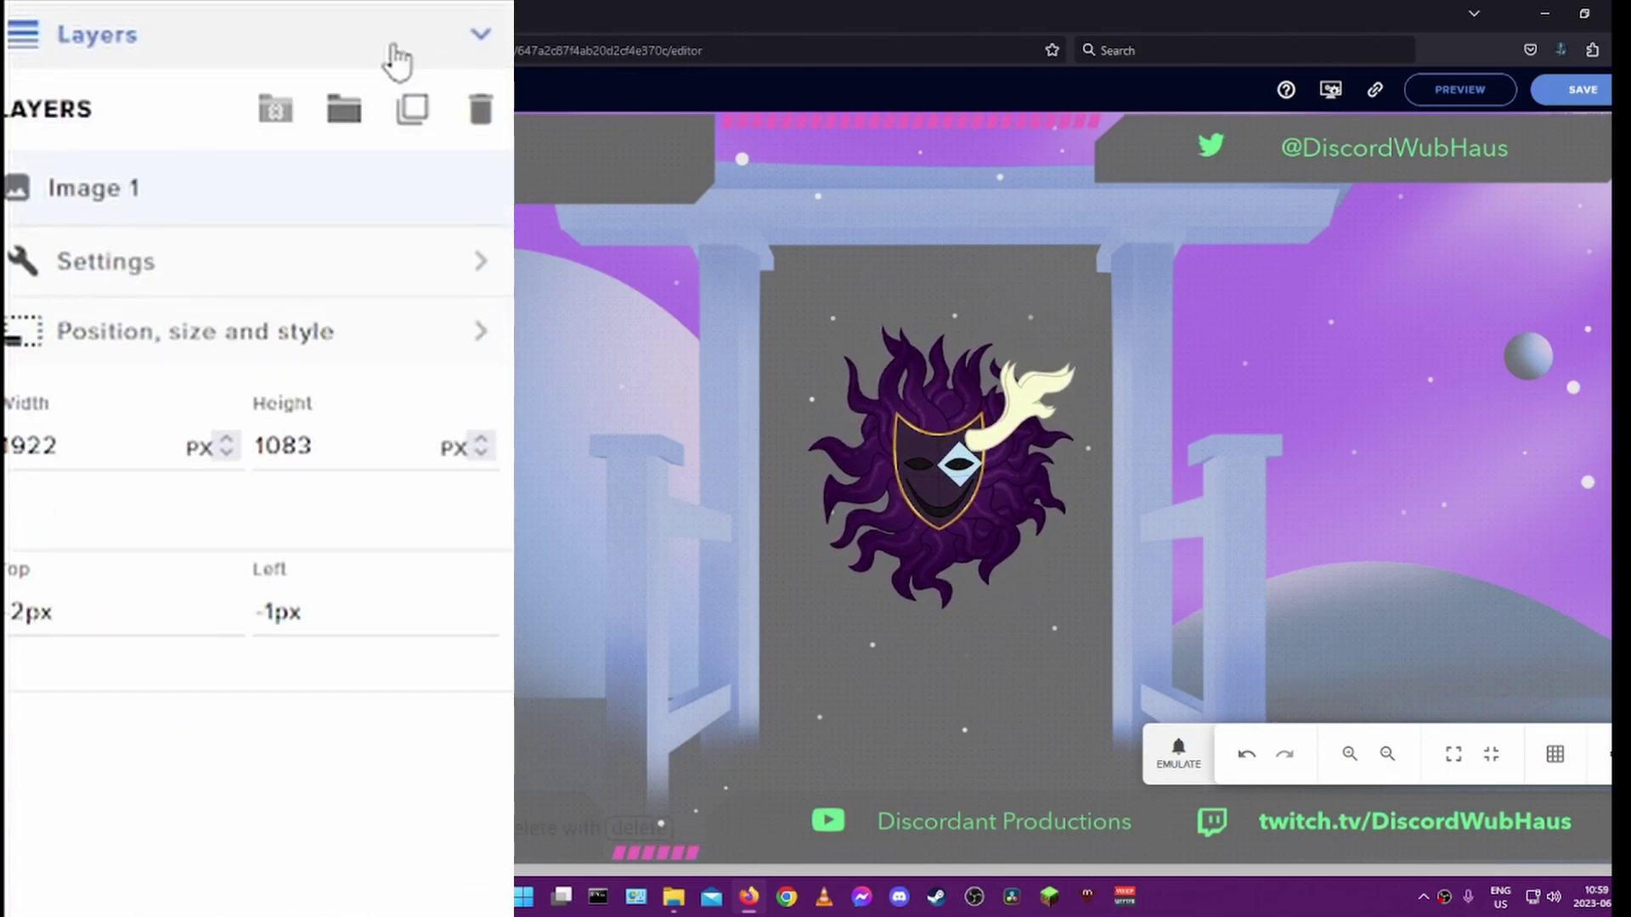
double_click(129, 195)
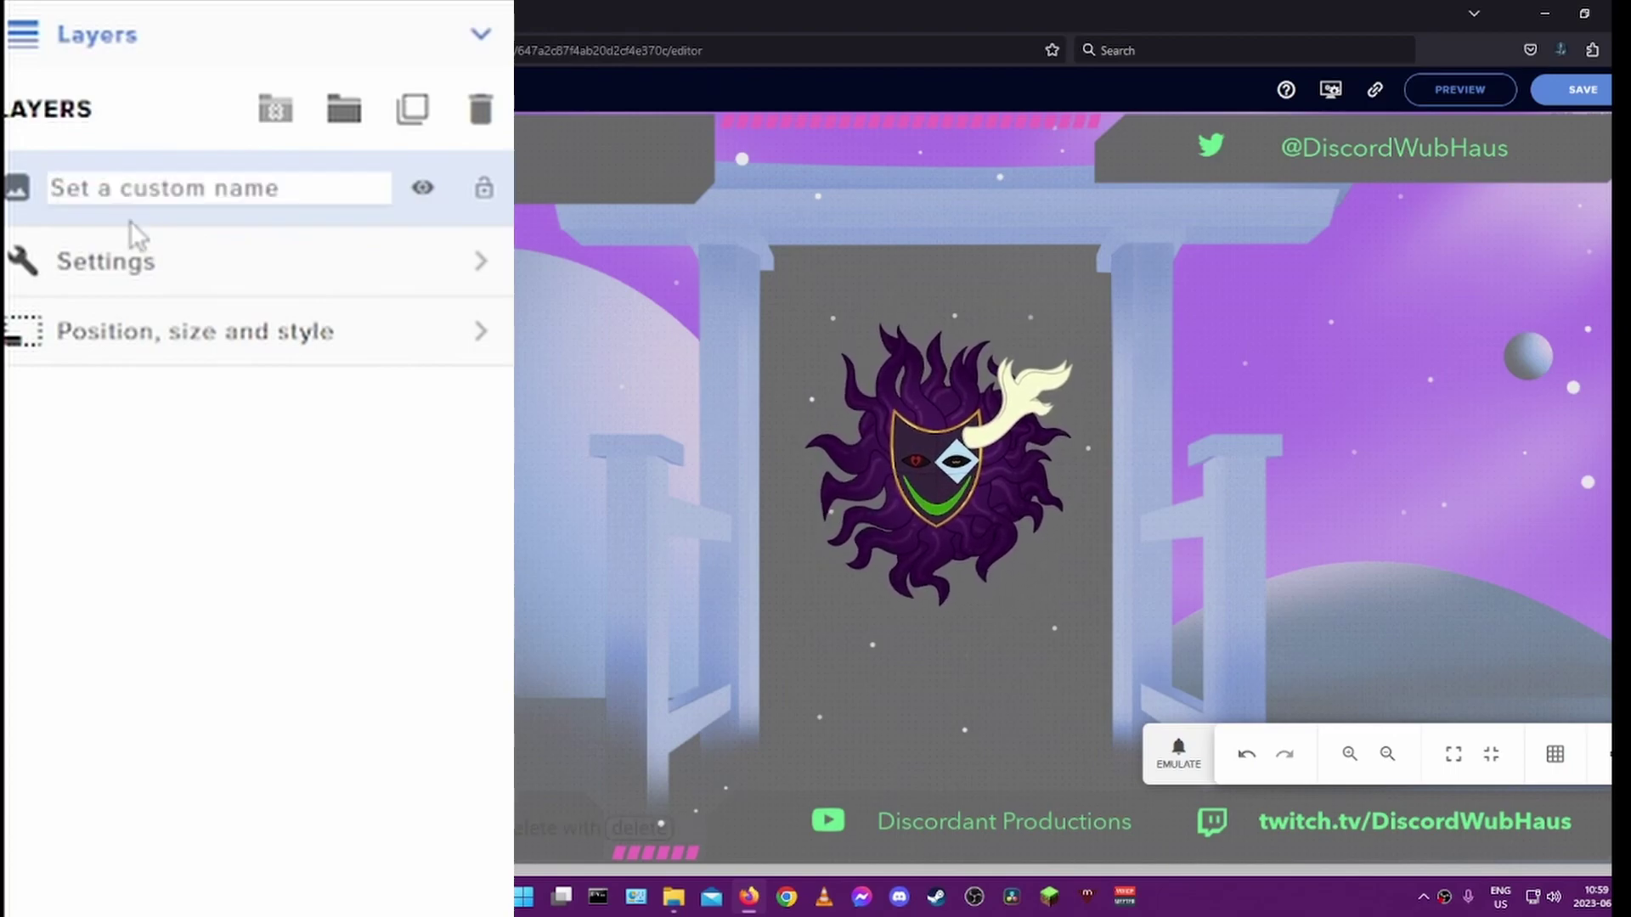
text(Guide)
key(Return)
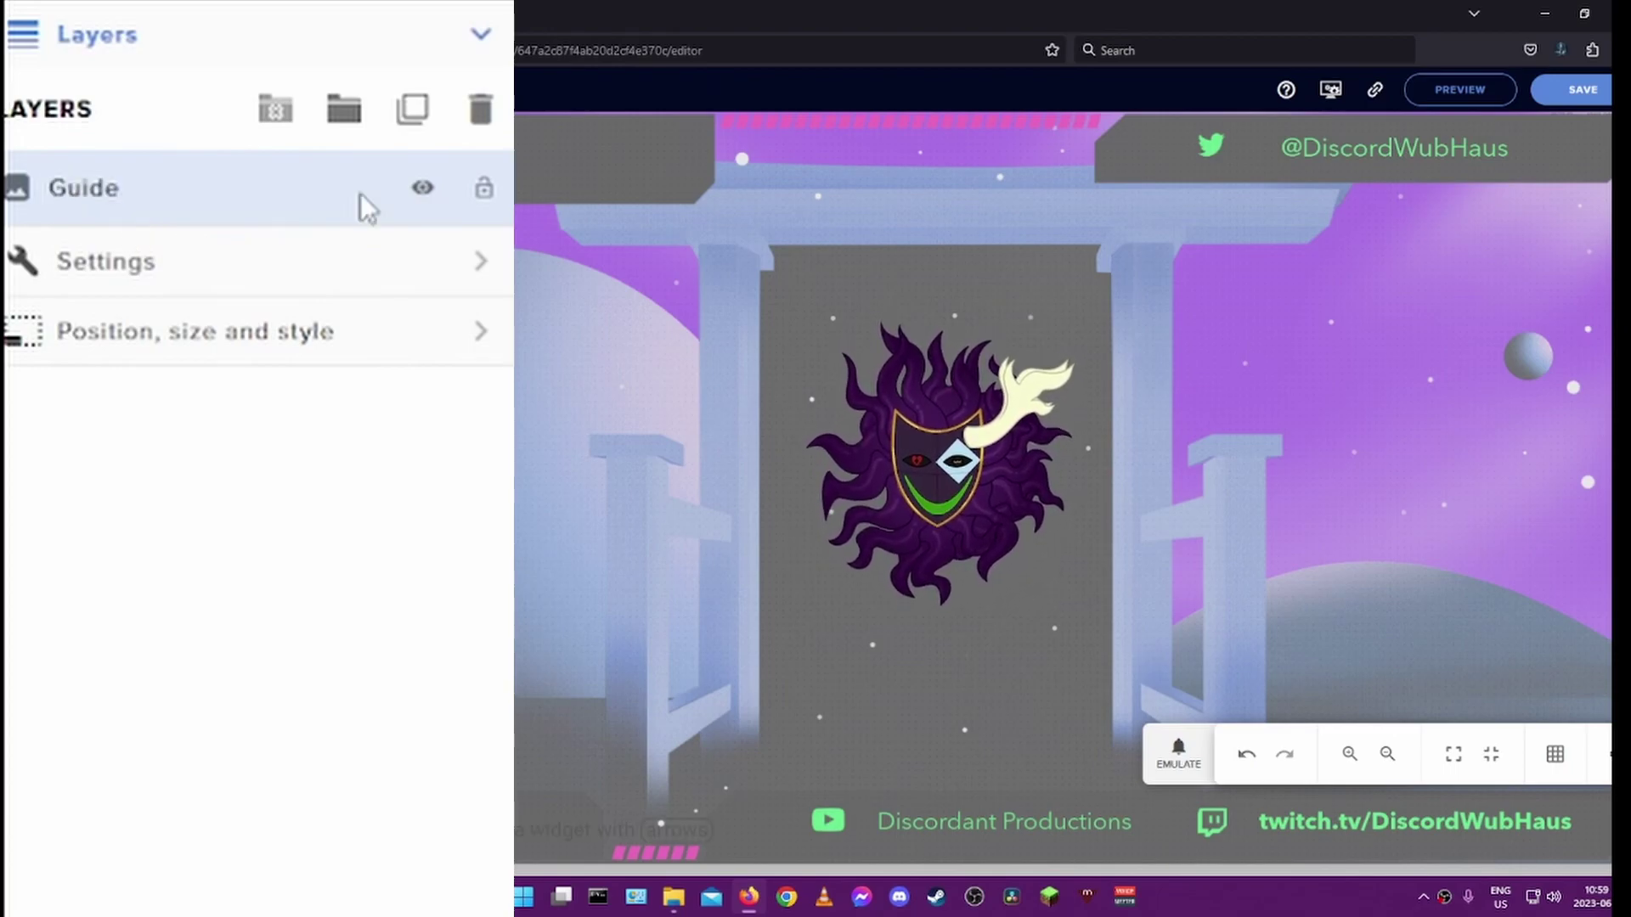
Step: Hide the Guide layer and add an AlertBox widget placed in the upper-left corner of the canvas
click(421, 190)
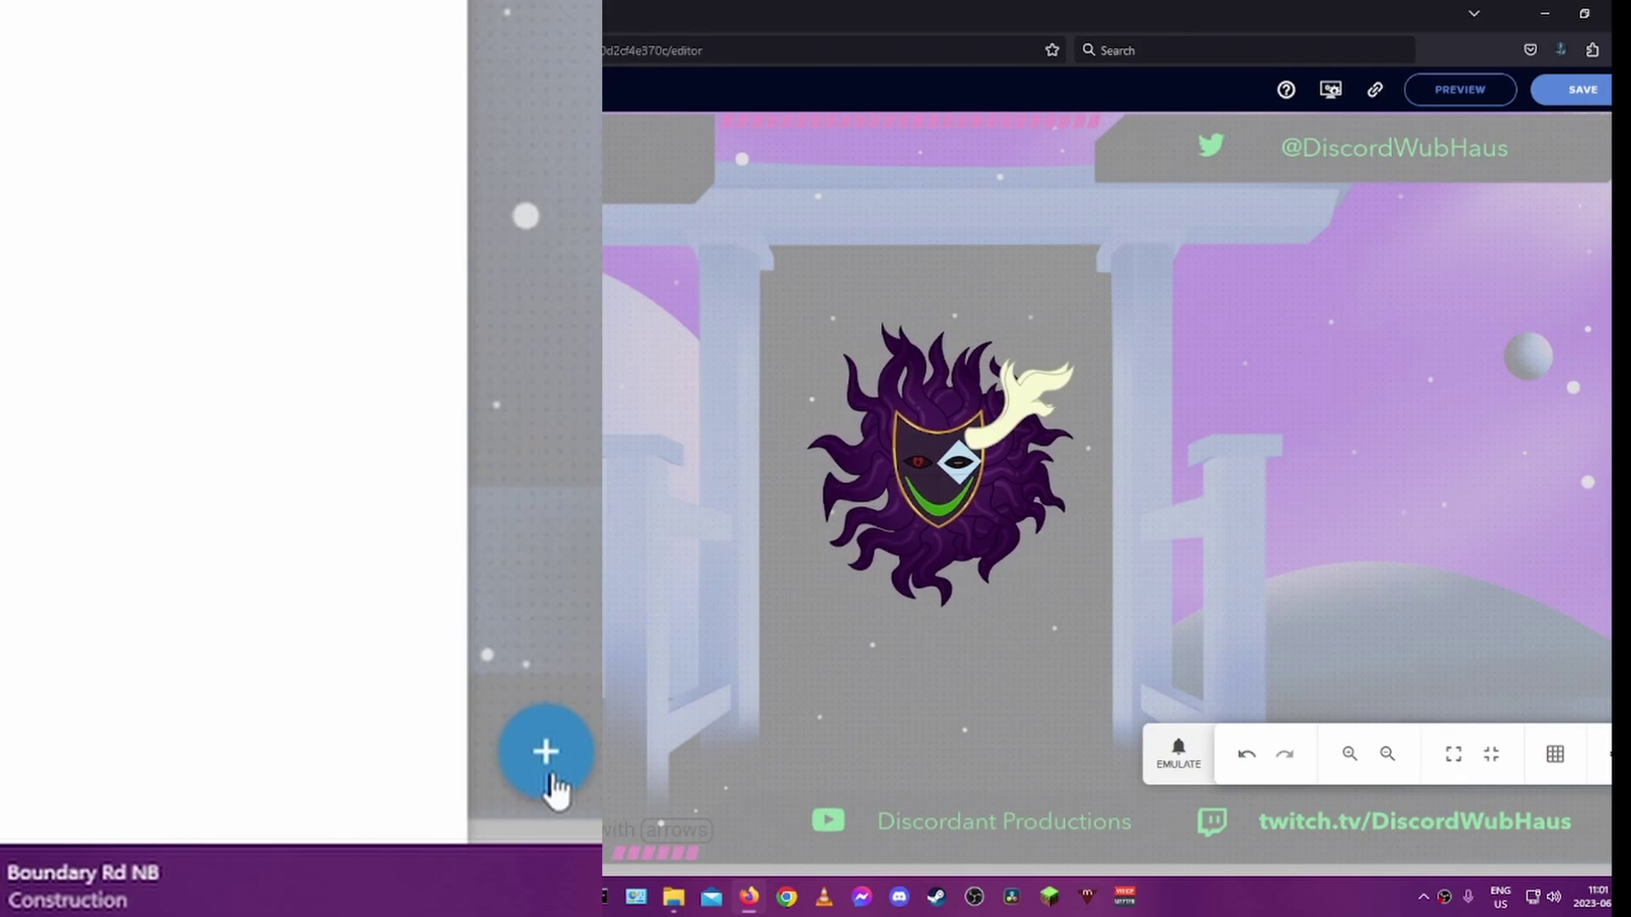
click(317, 830)
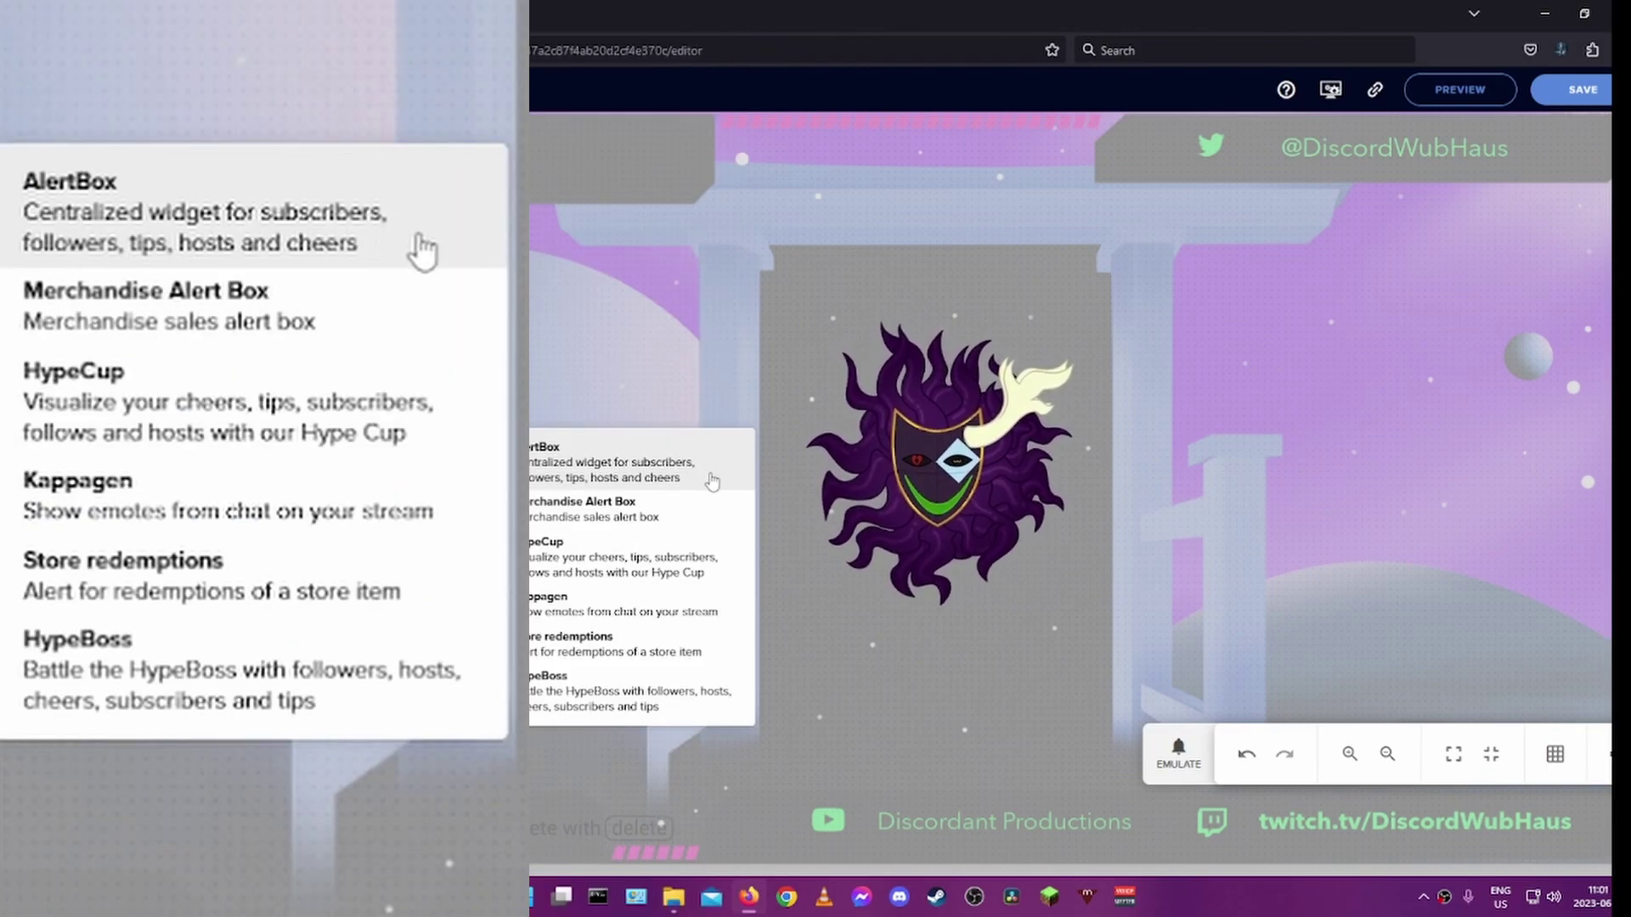
click(662, 468)
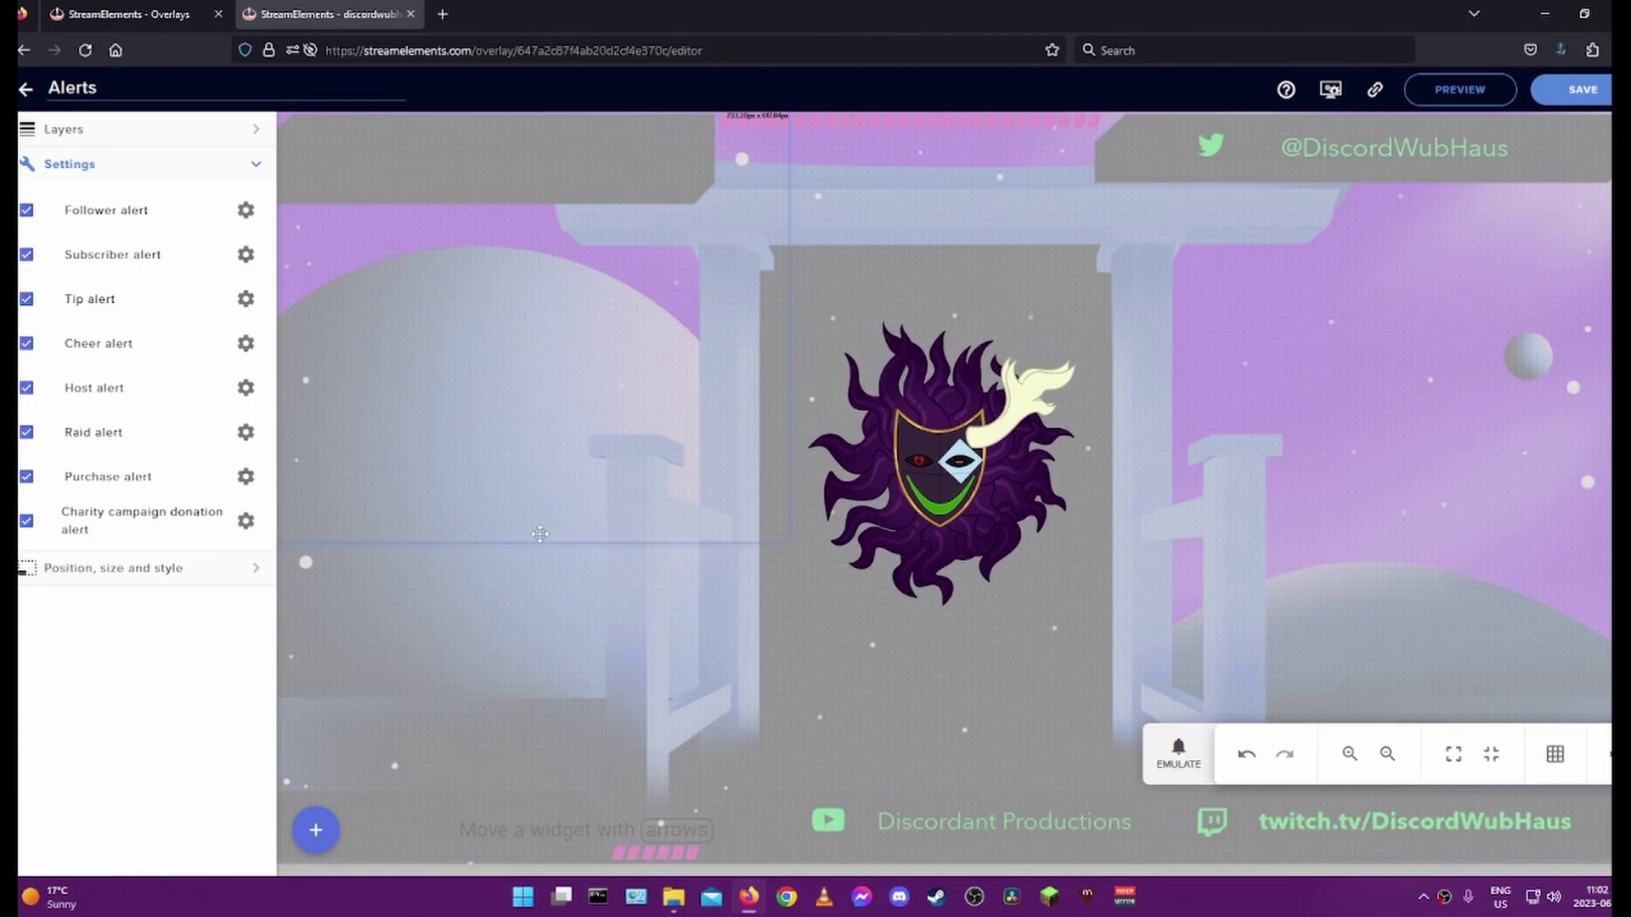
drag(384, 213, 779, 380)
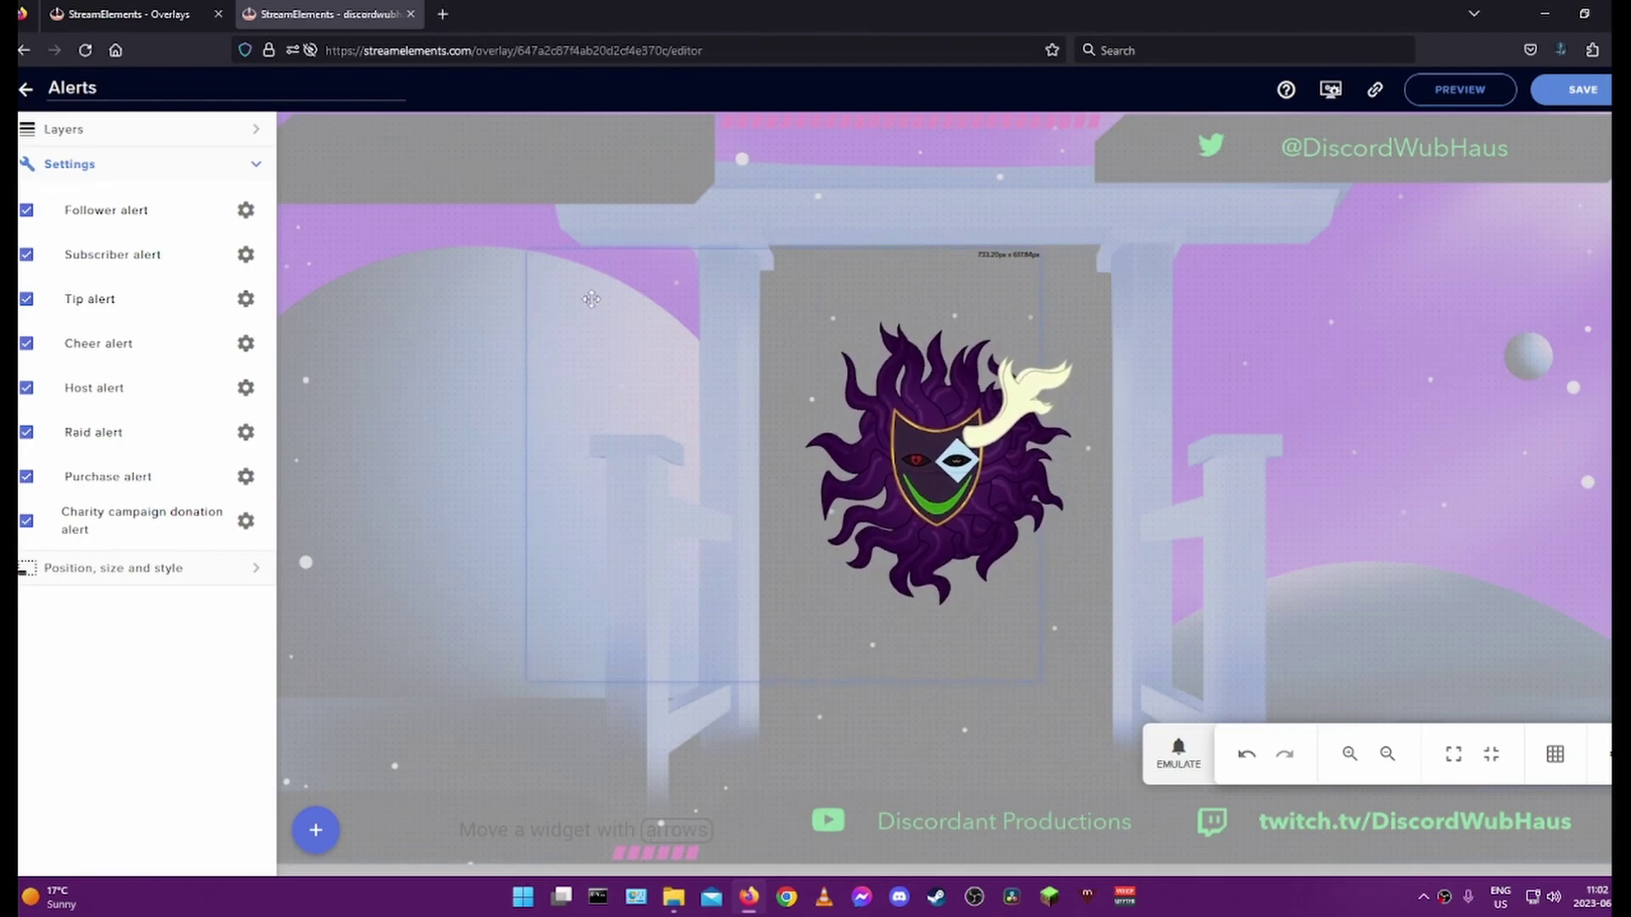
drag(515, 671, 272, 450)
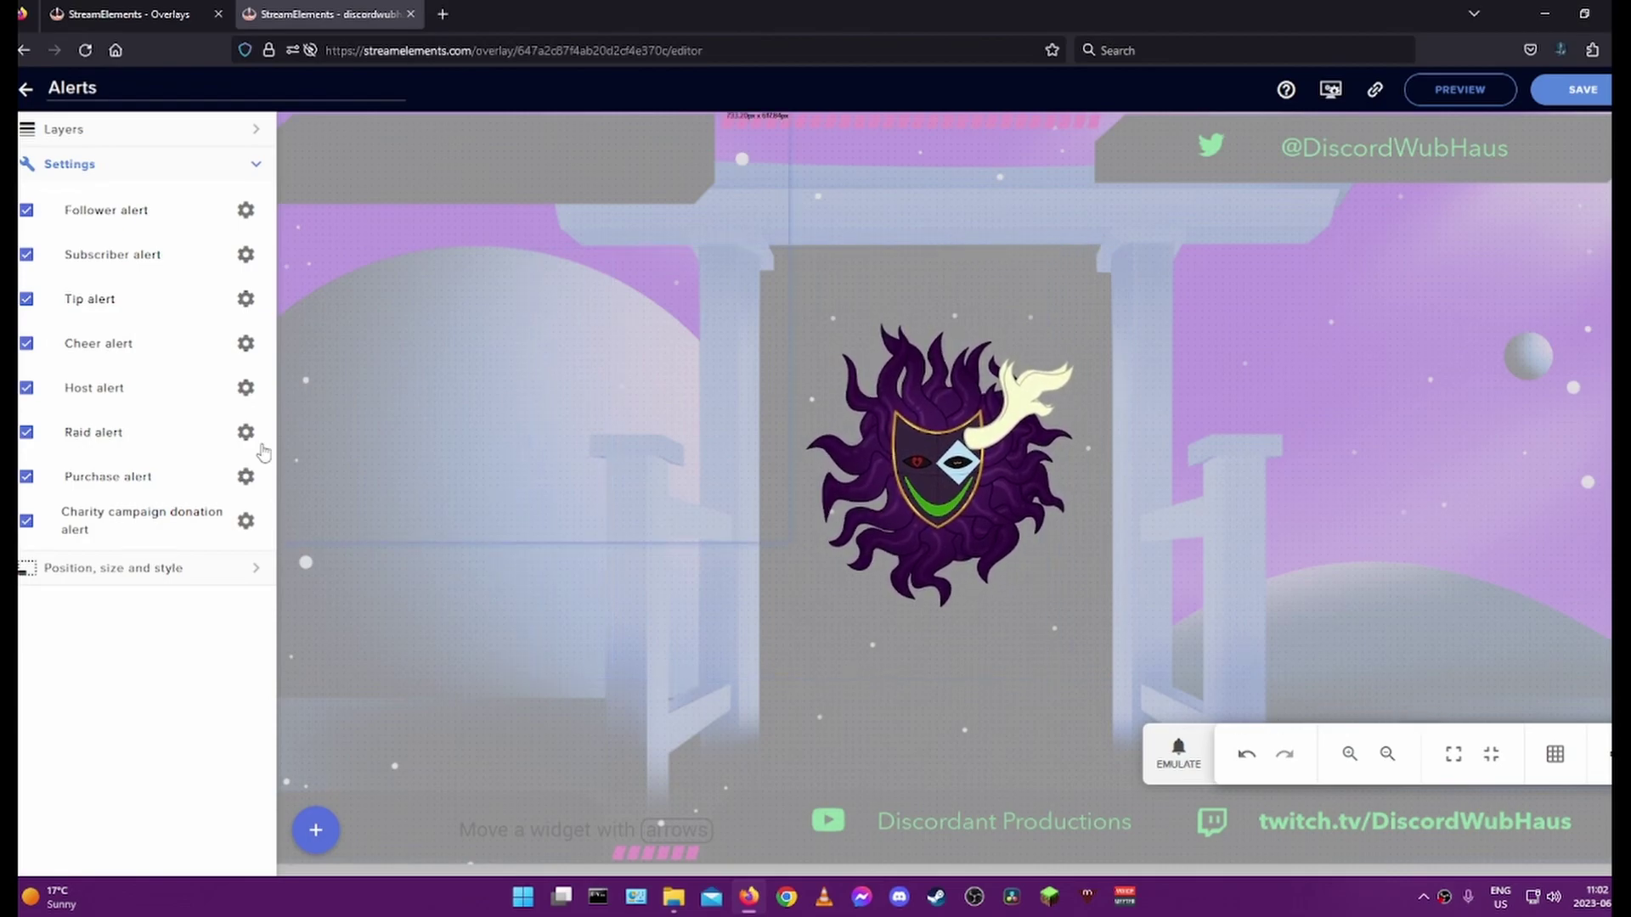
Step: Disable the charity campaign donation, purchase, raid, host, cheer, tip and subscriber alerts, leaving only the follower alert enabled
click(27, 522)
click(27, 477)
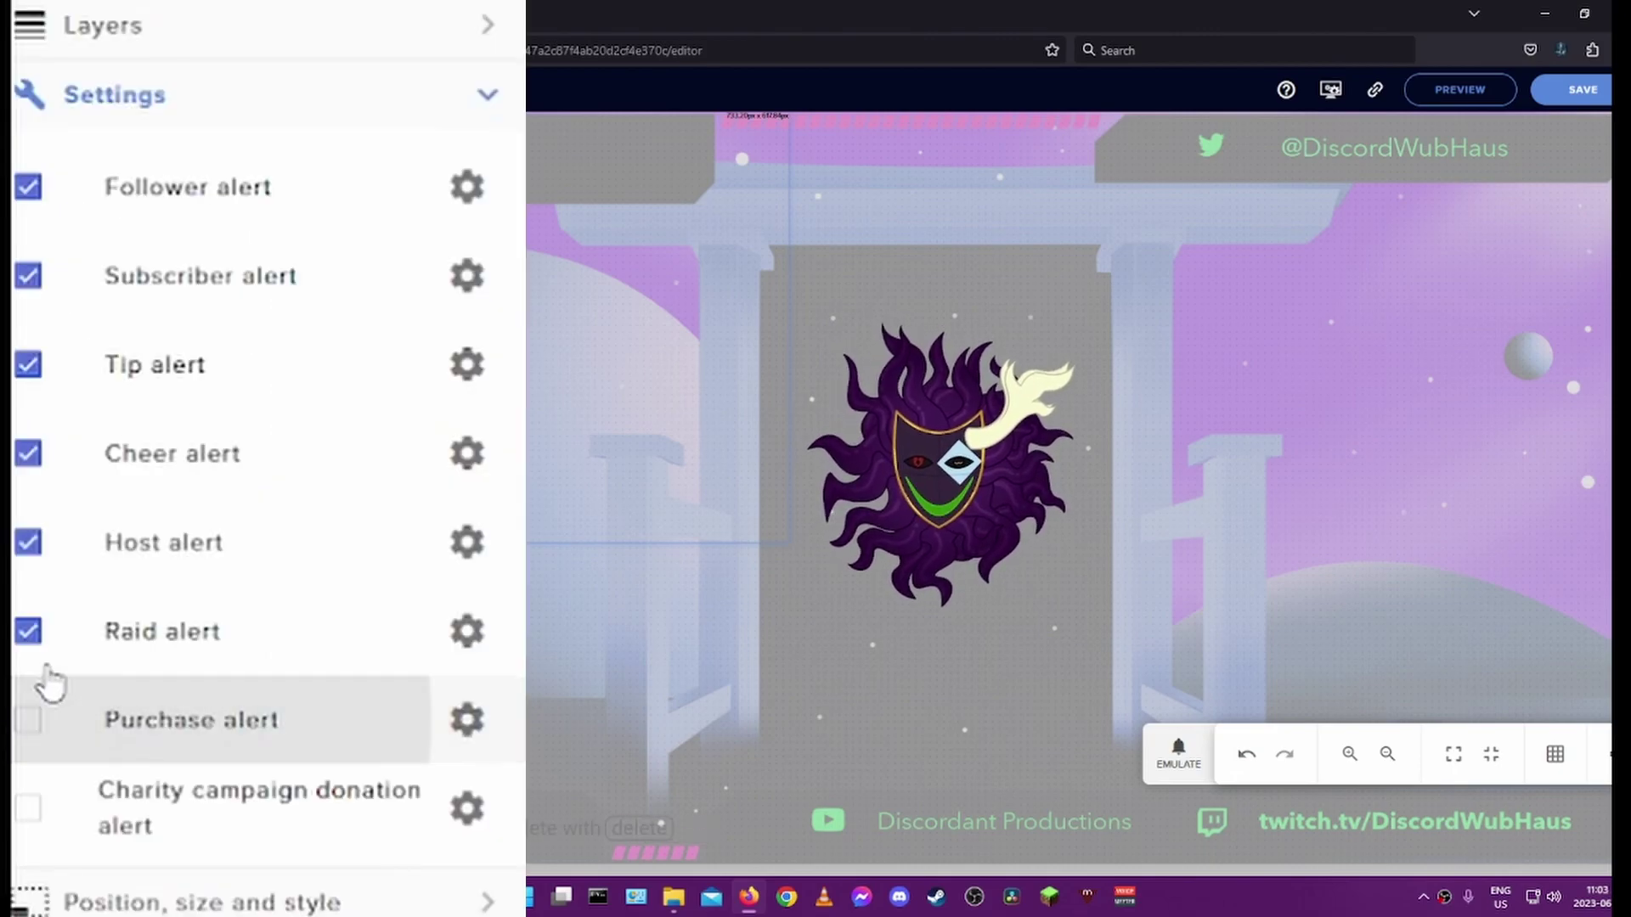
click(27, 631)
click(27, 542)
click(27, 453)
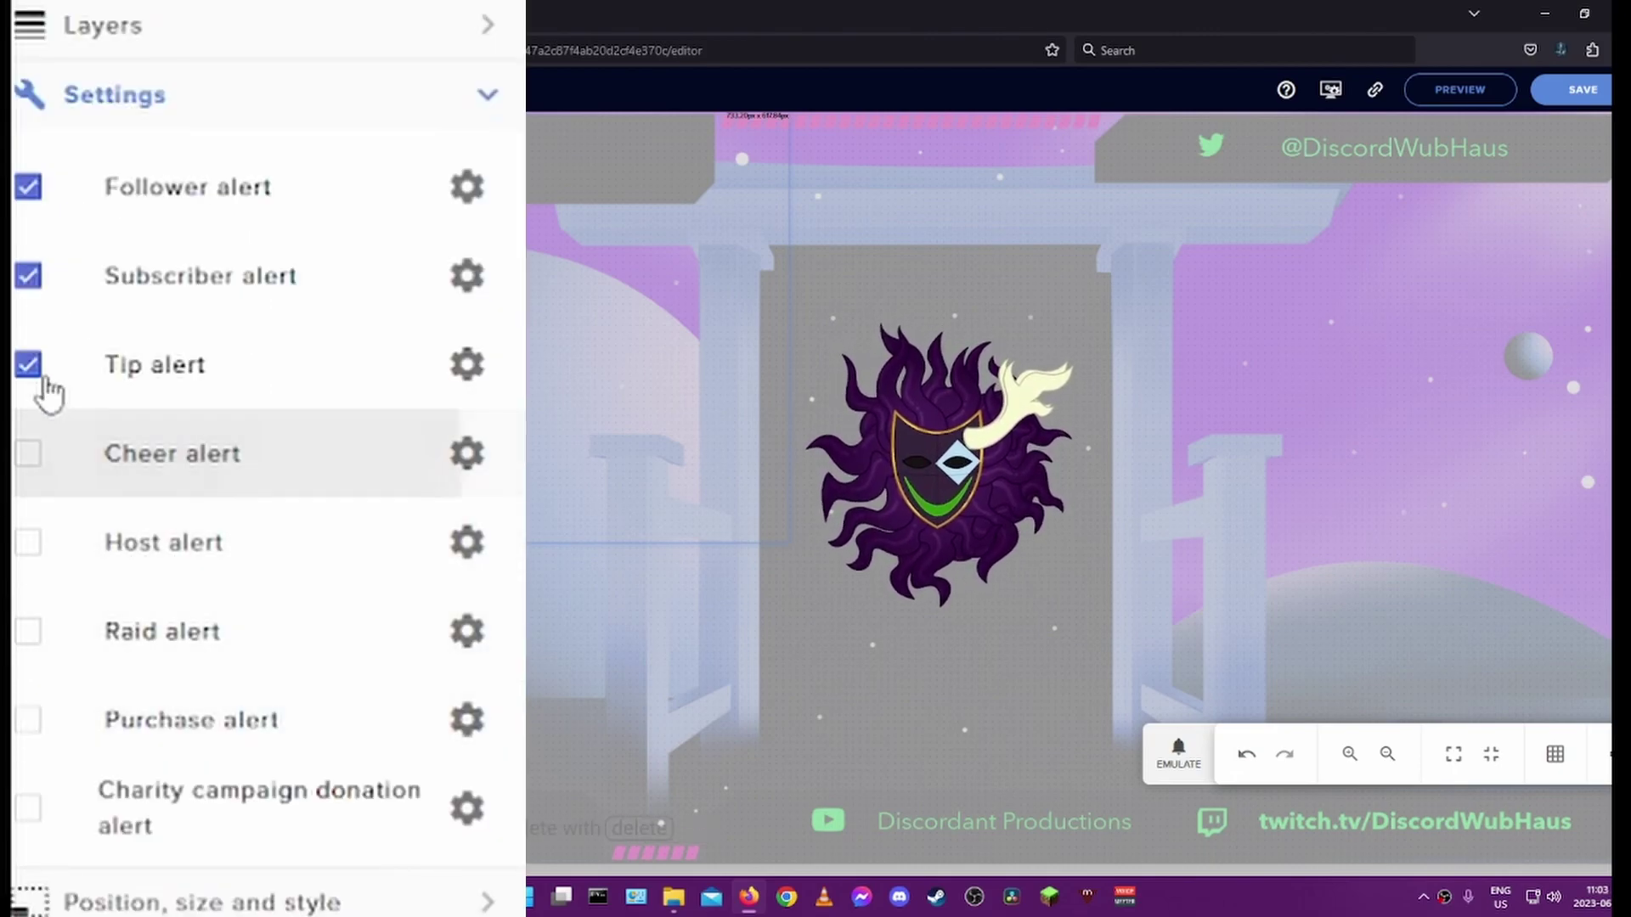
click(27, 365)
click(27, 275)
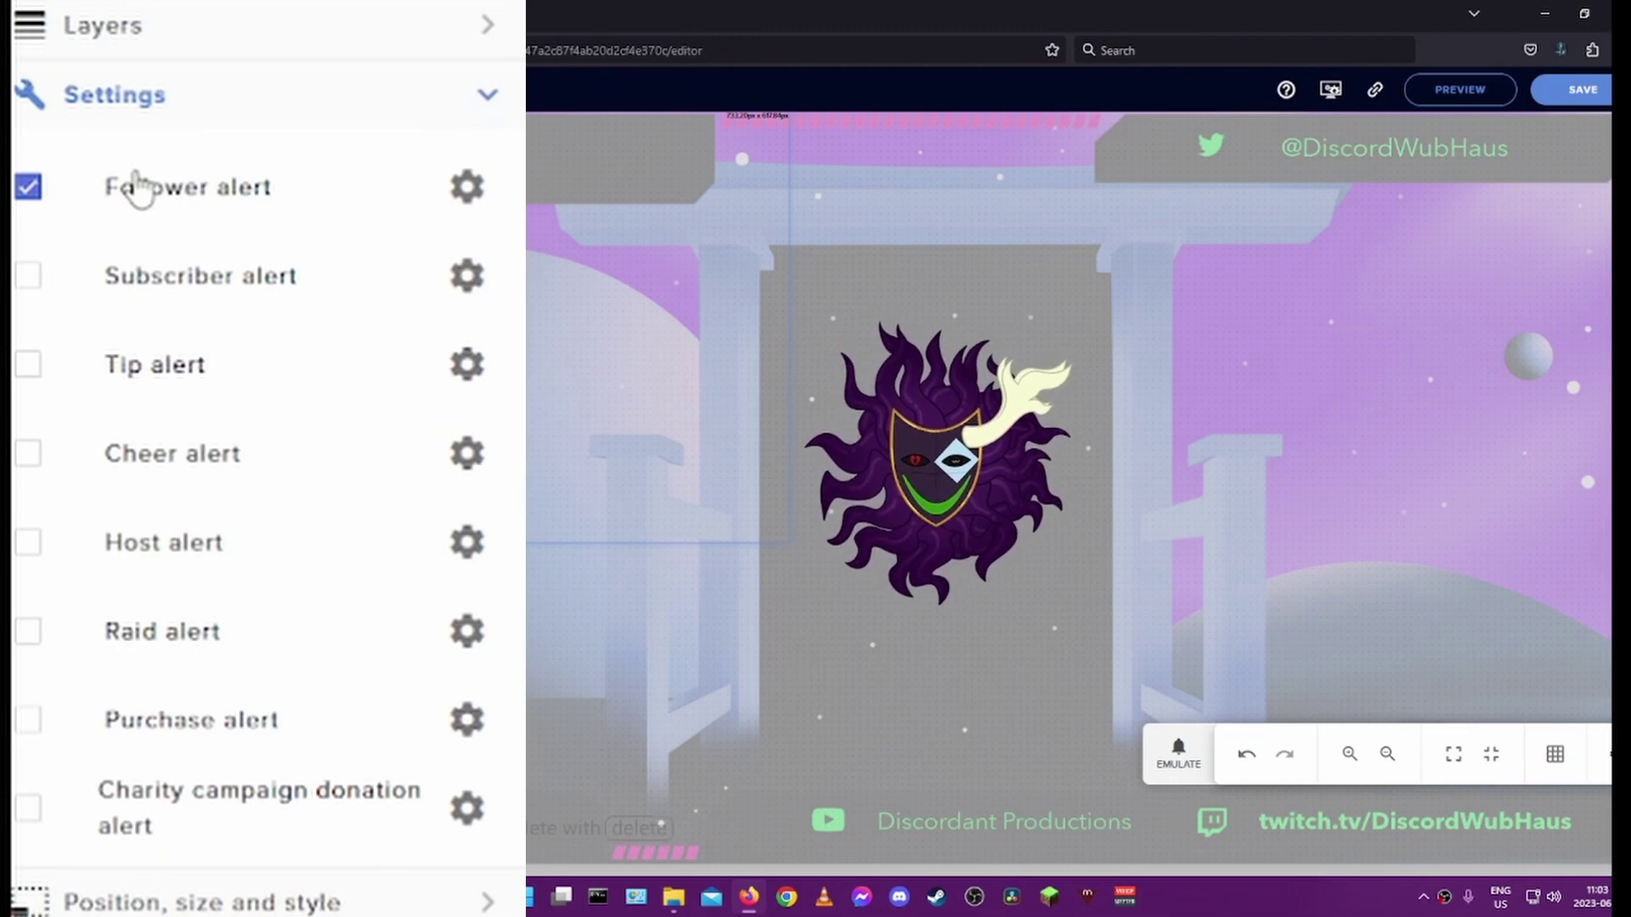
Step: Set the follower alert's image to Look at me.gif from the uploaded images
click(468, 202)
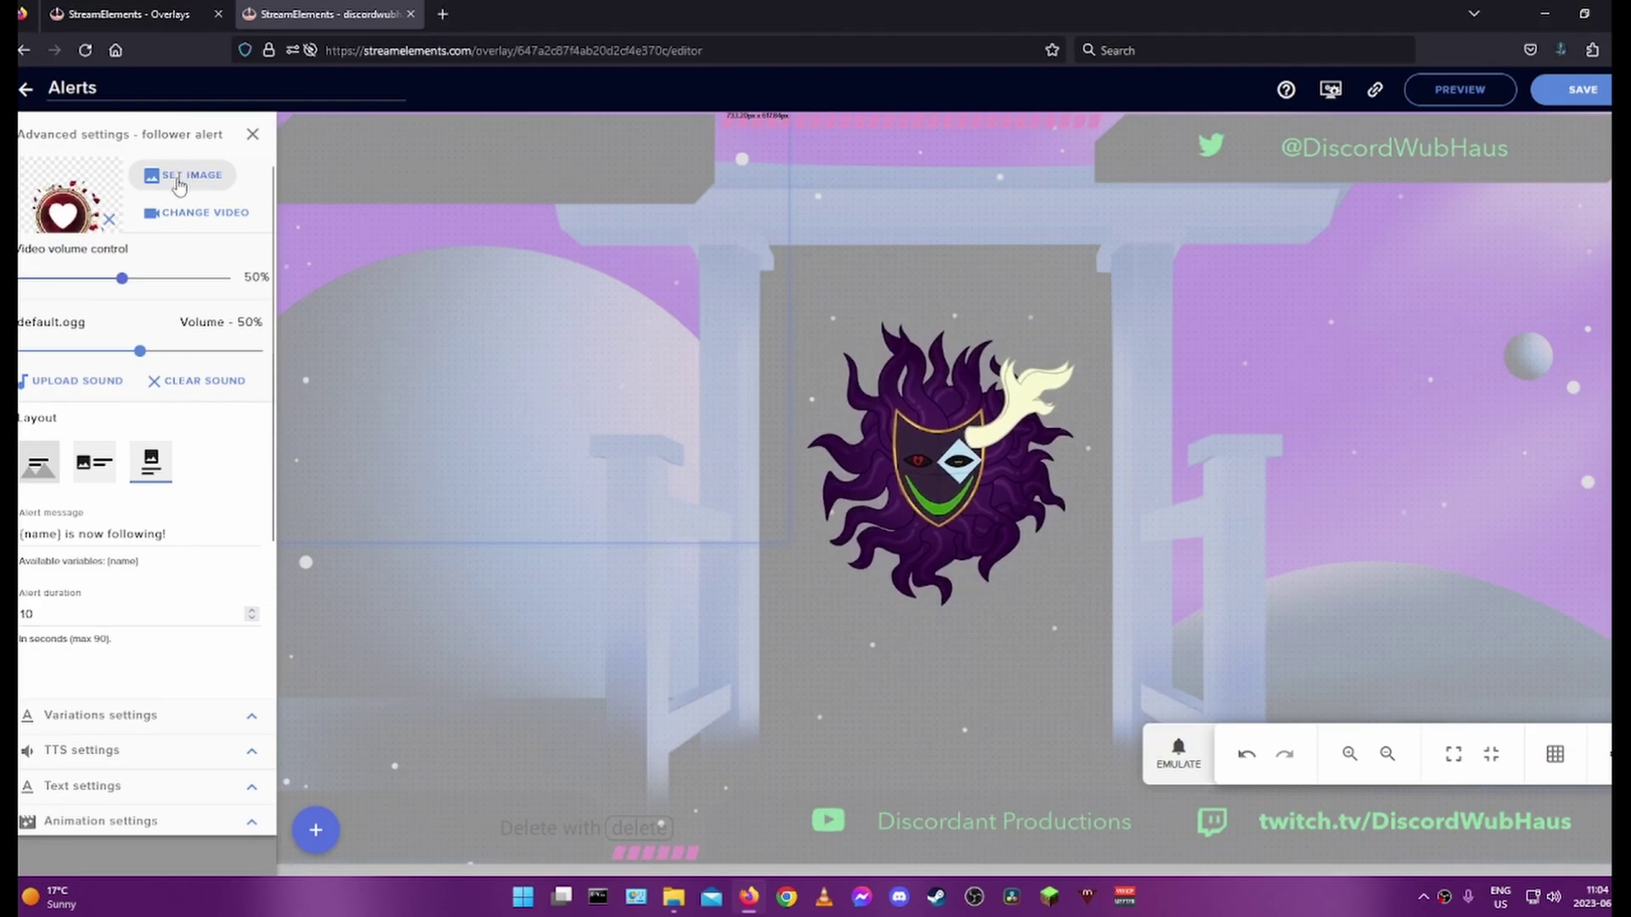
click(178, 178)
mouse_move(344, 367)
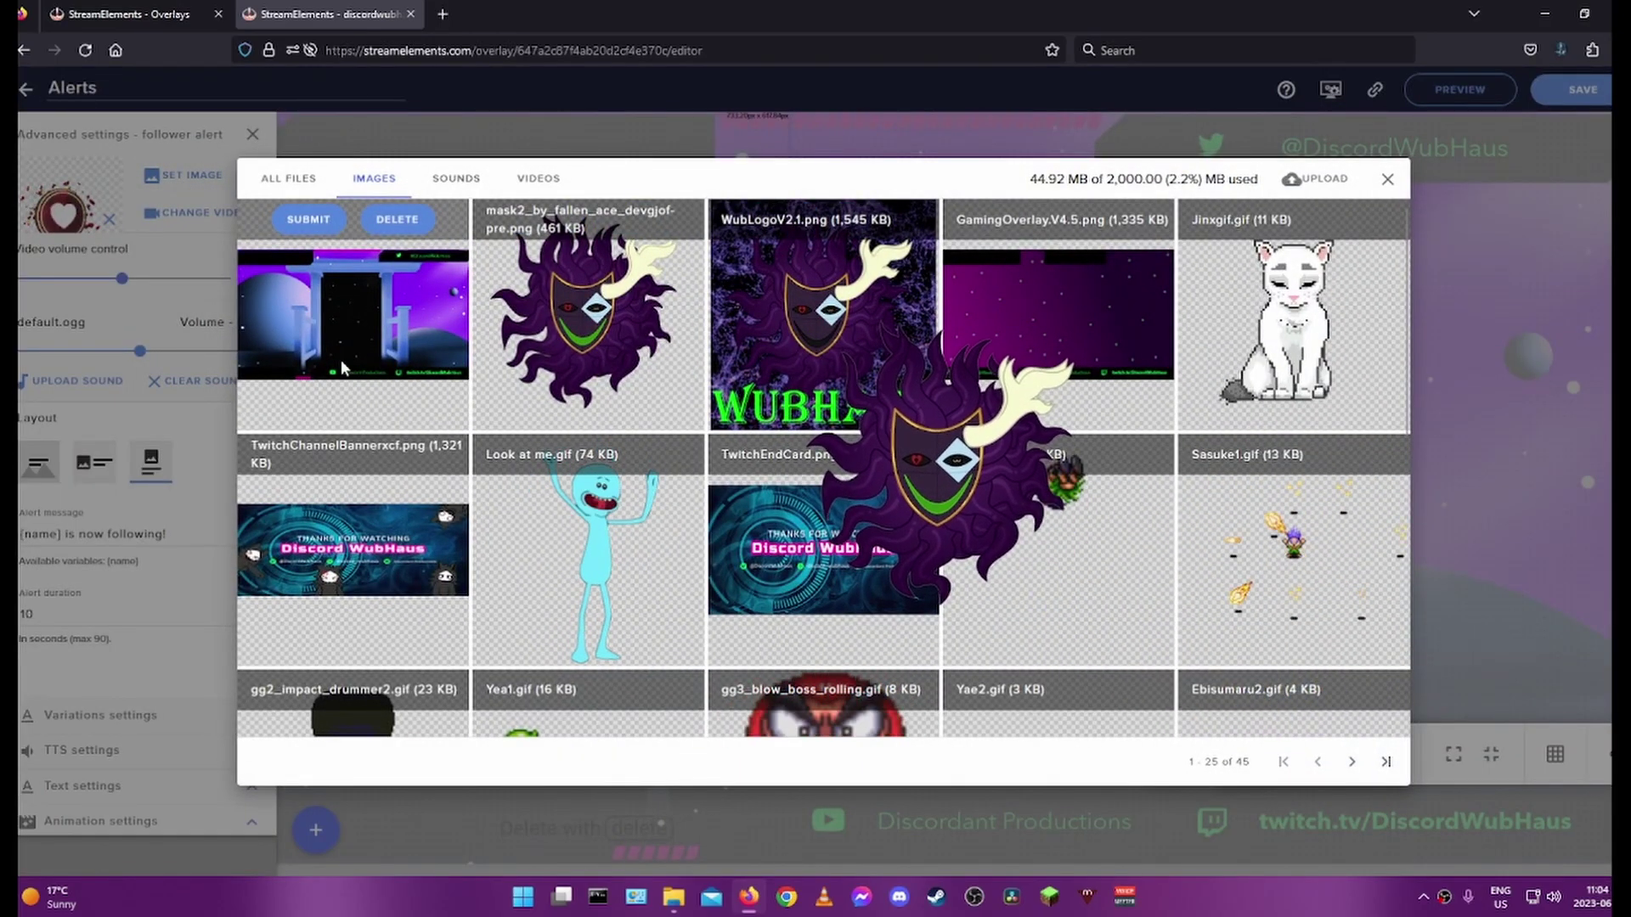
mouse_move(544, 547)
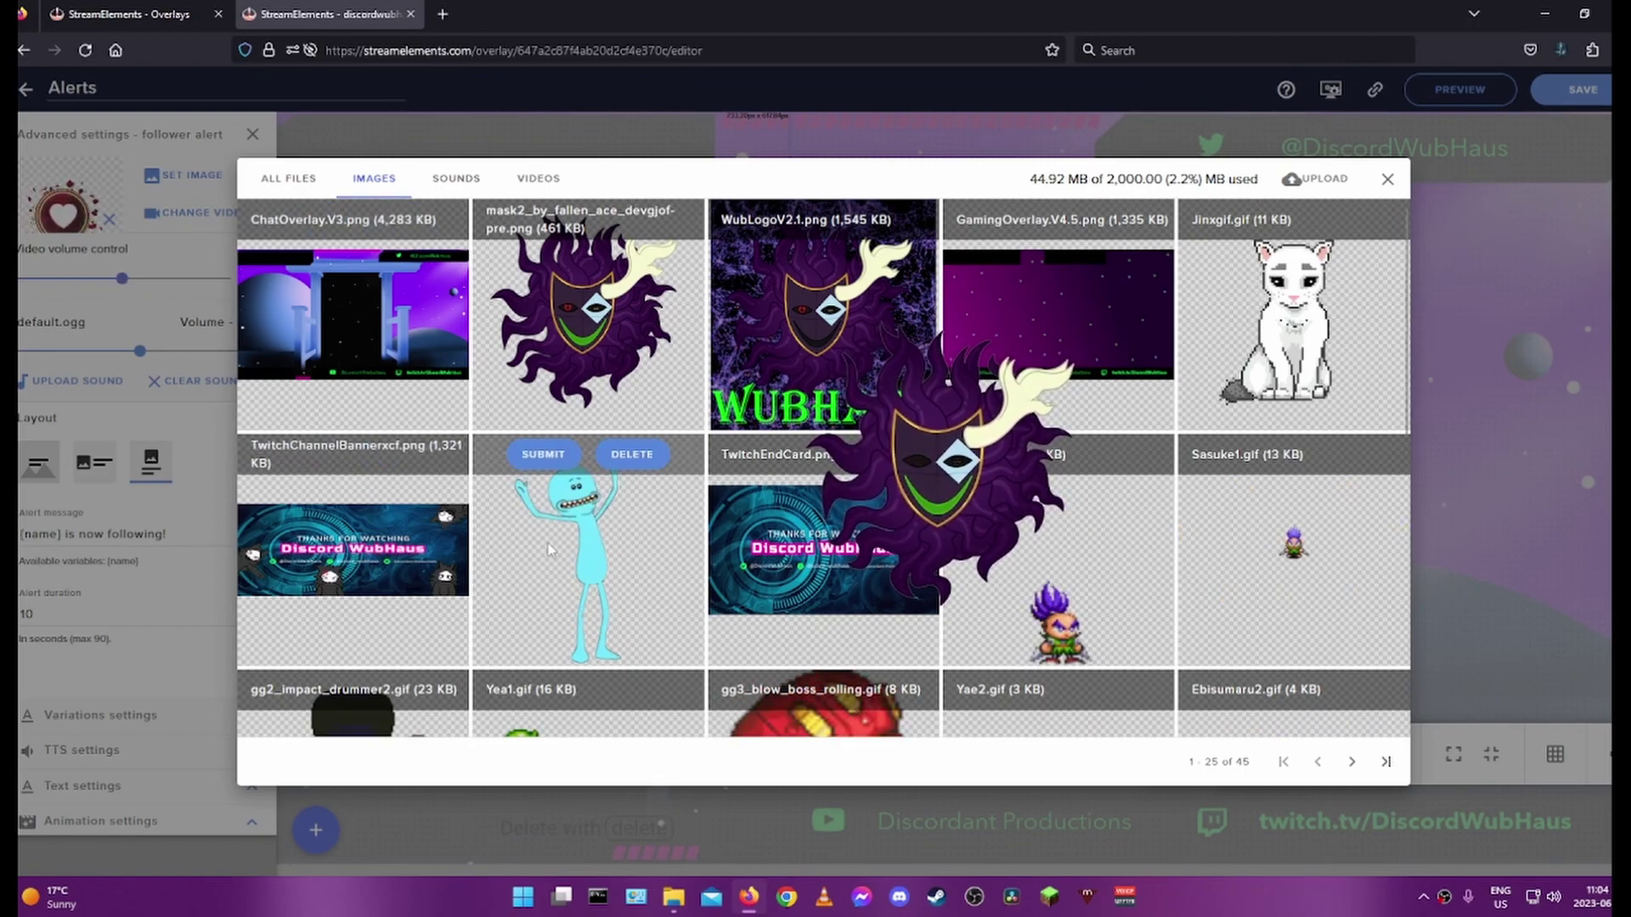
click(534, 456)
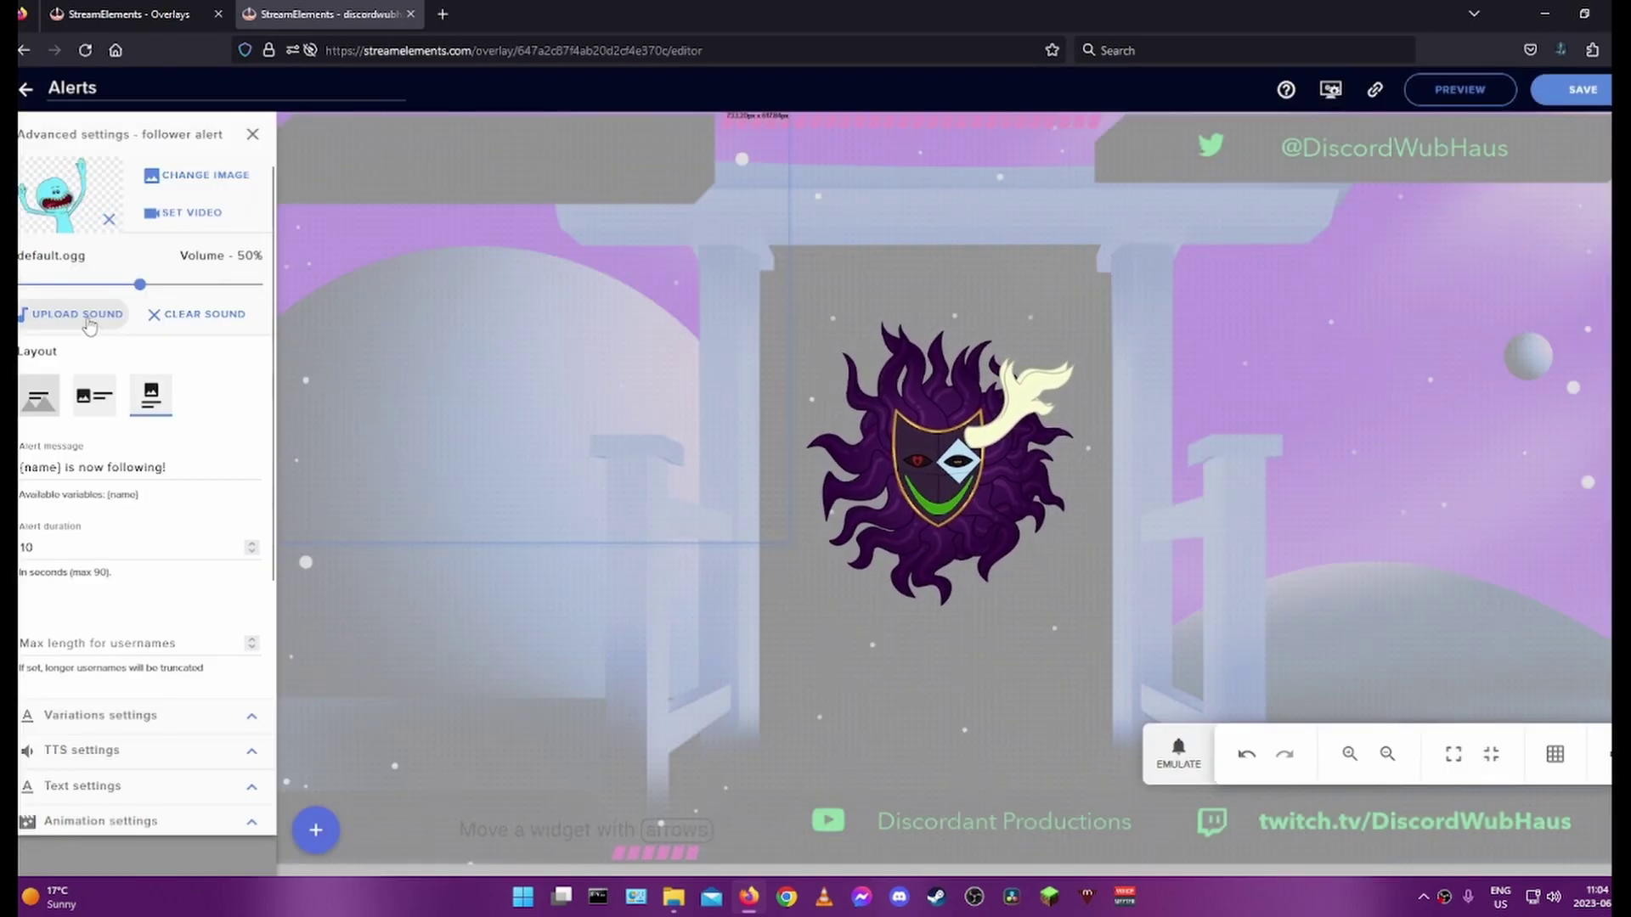
Step: Preview the uploaded Mr. Meeseeks look at me sound and set it as the follower alert's sound
click(88, 323)
mouse_move(560, 328)
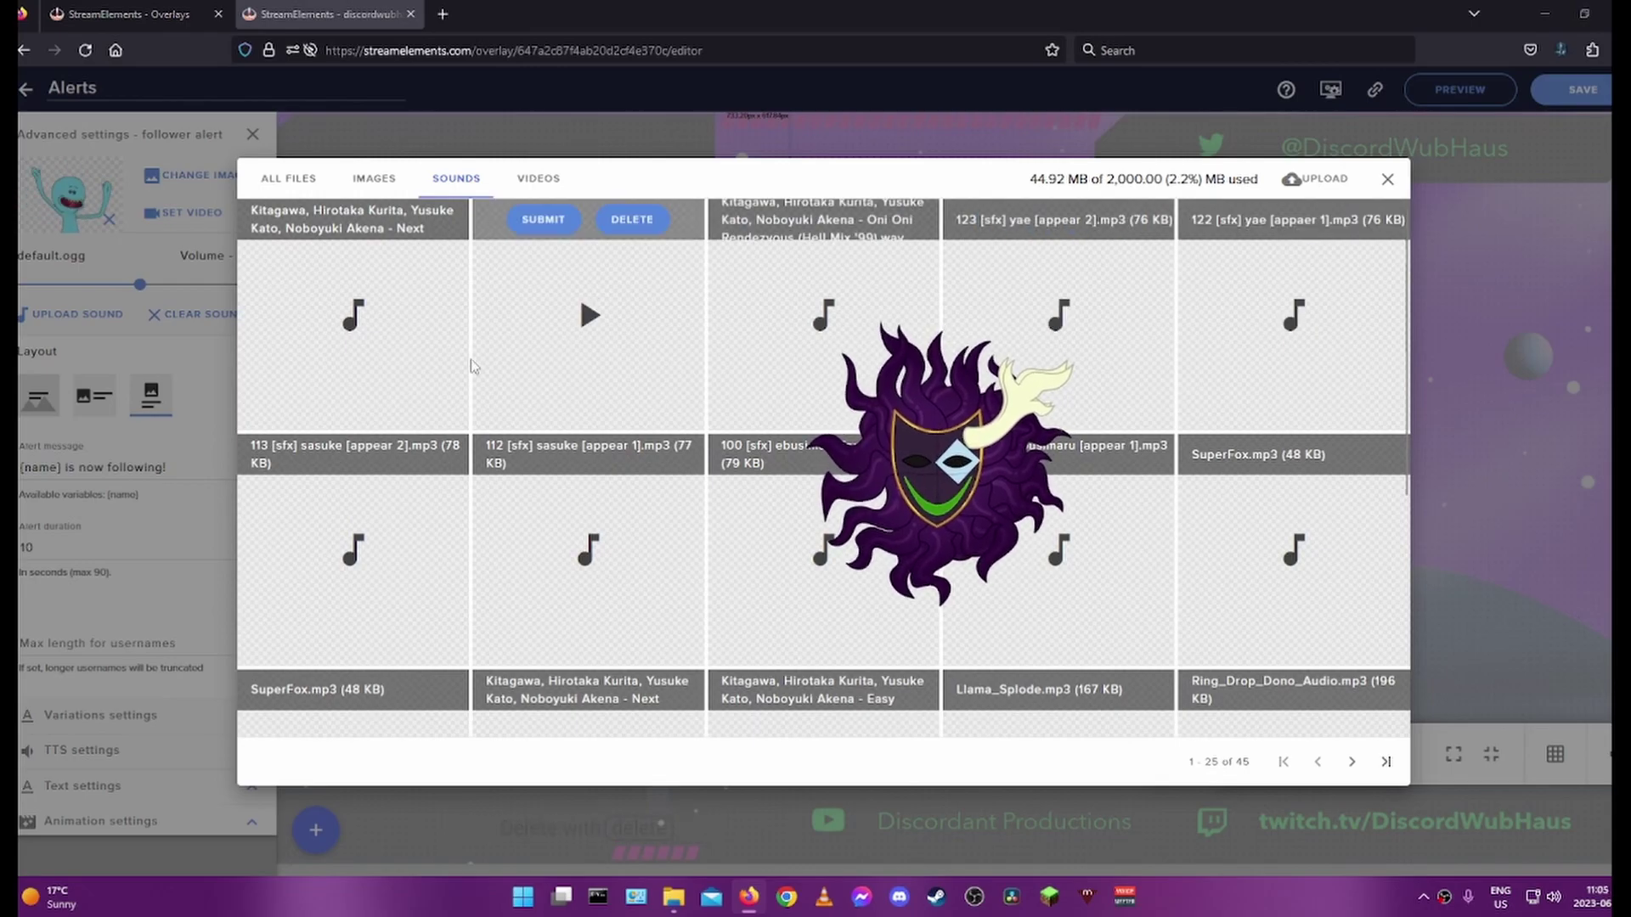
click(590, 319)
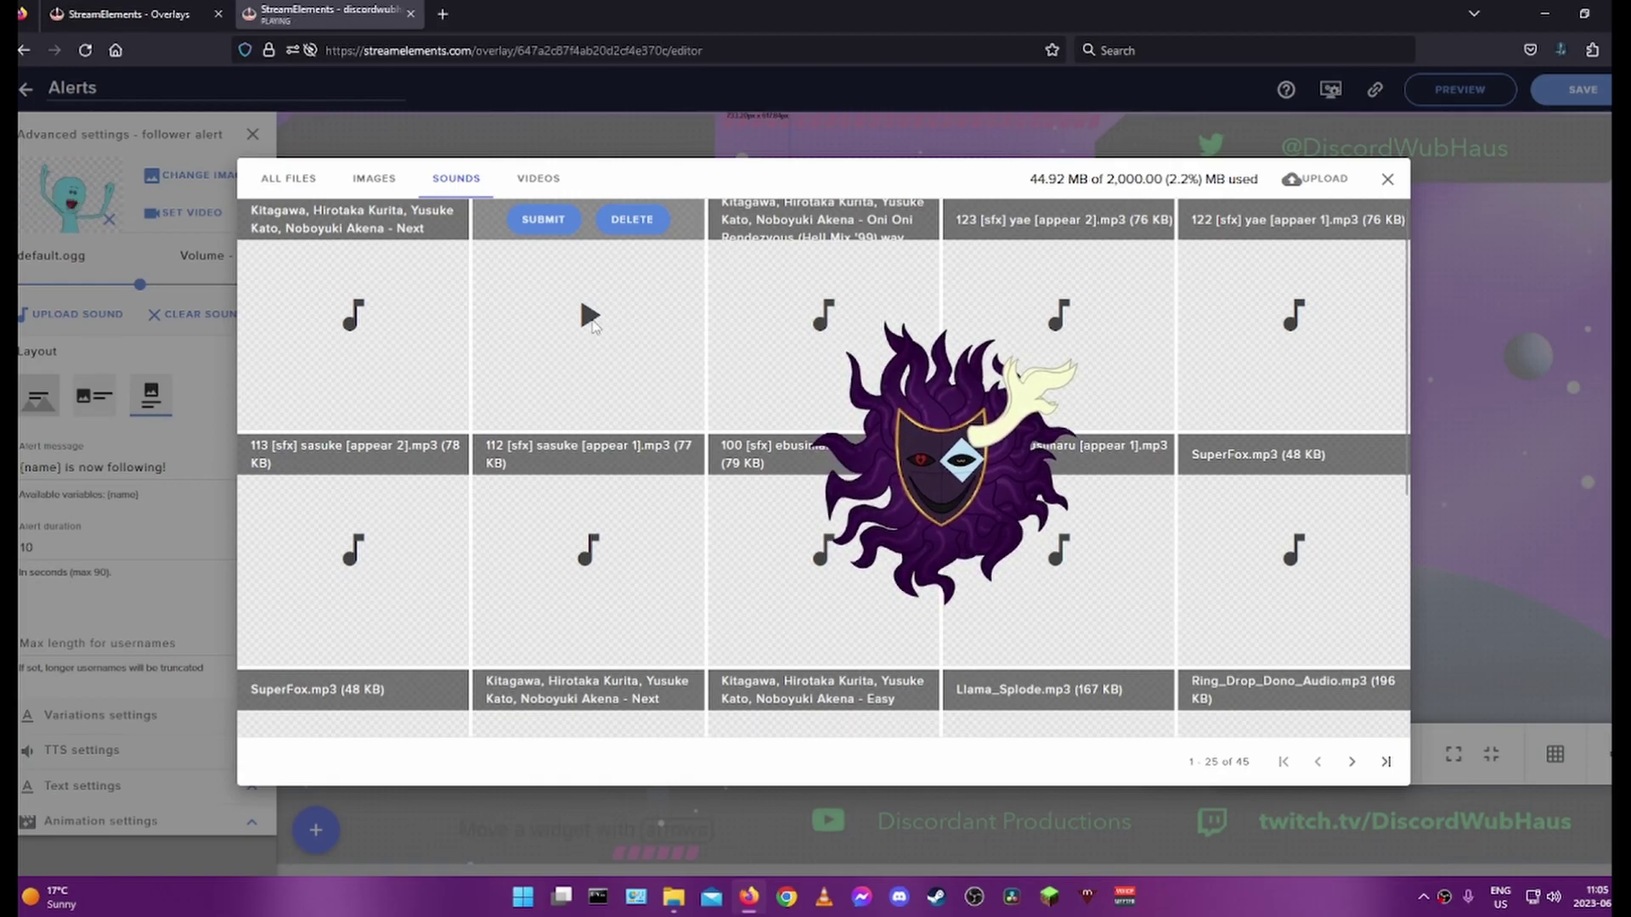
click(560, 228)
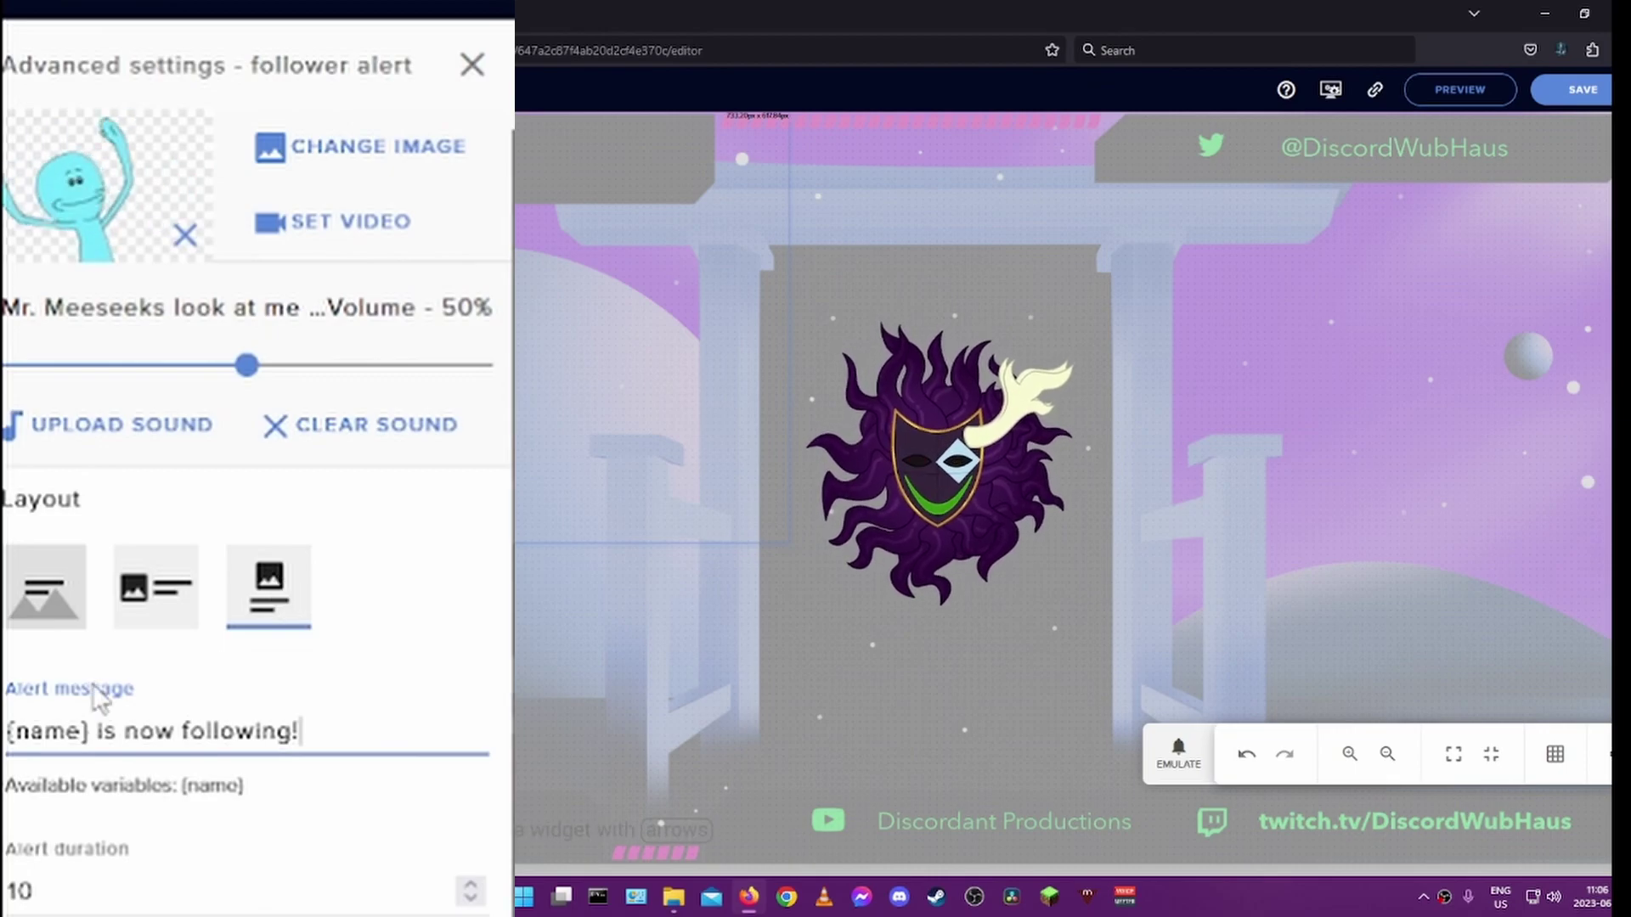
Step: Enable text-to-speech for the follower alert and close its advanced settings
scroll(94, 696, down, 2)
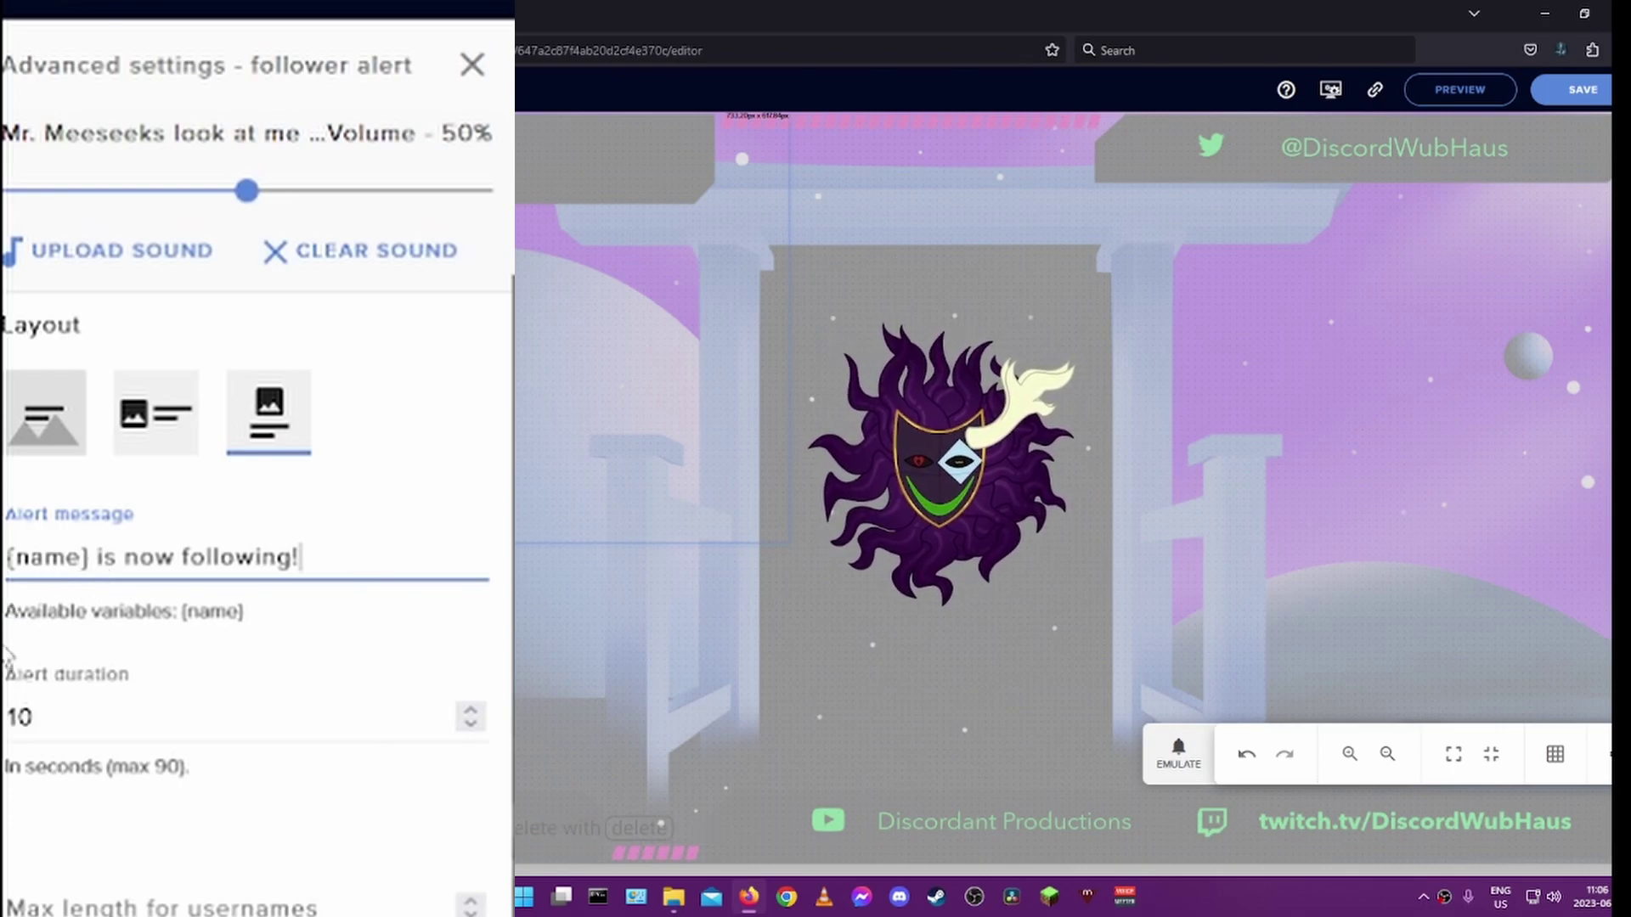
scroll(174, 633, down, 5)
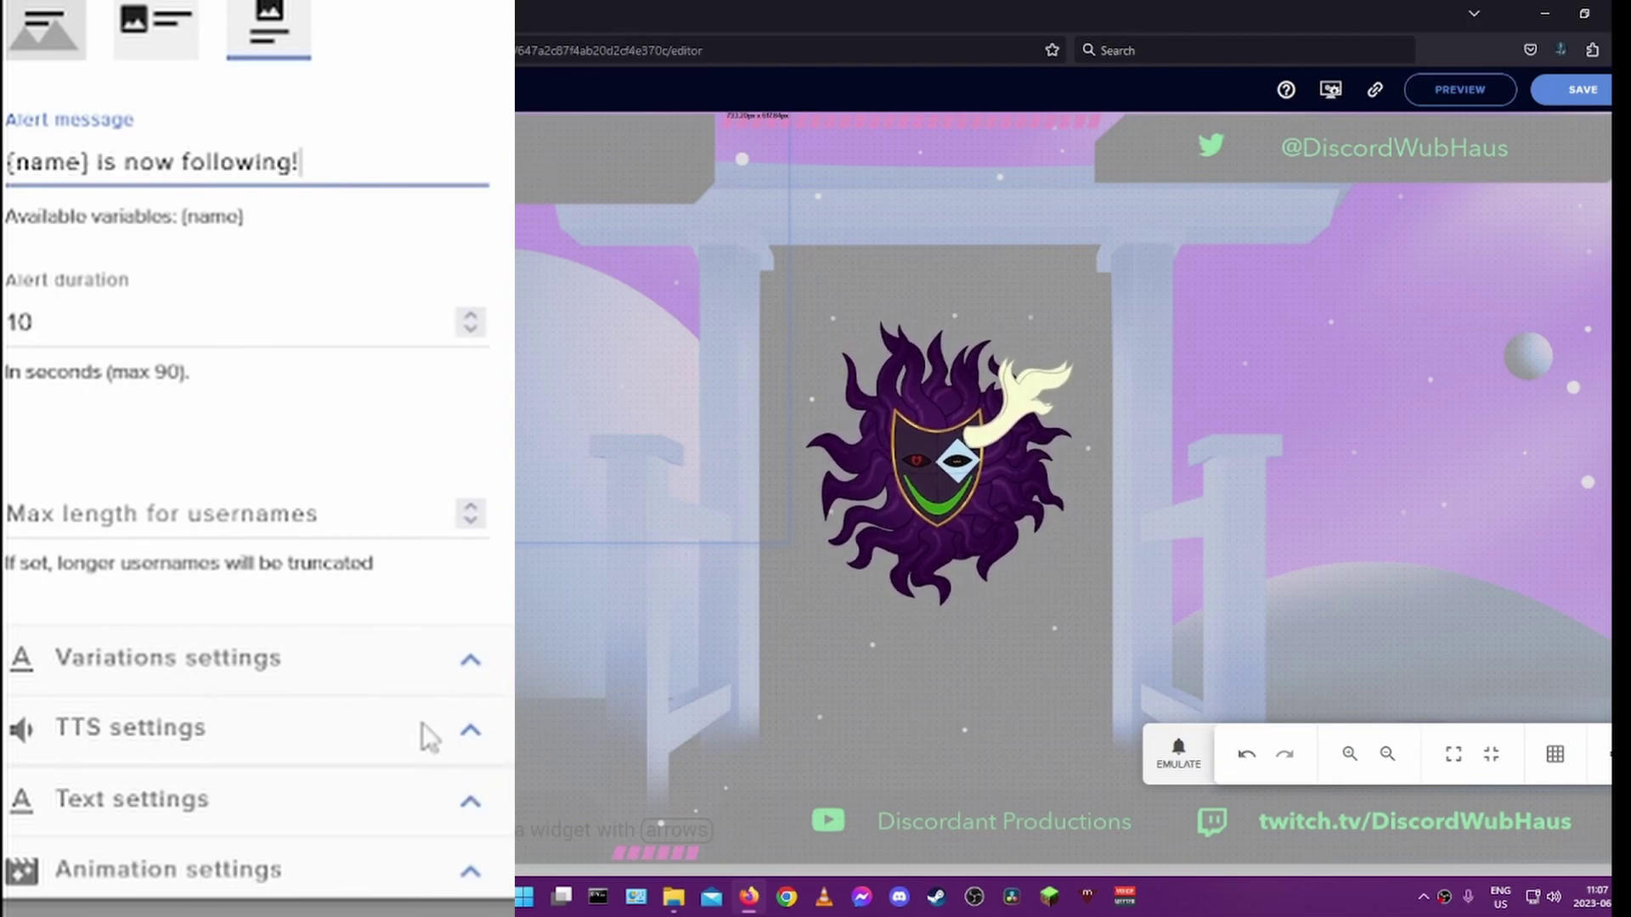
click(471, 732)
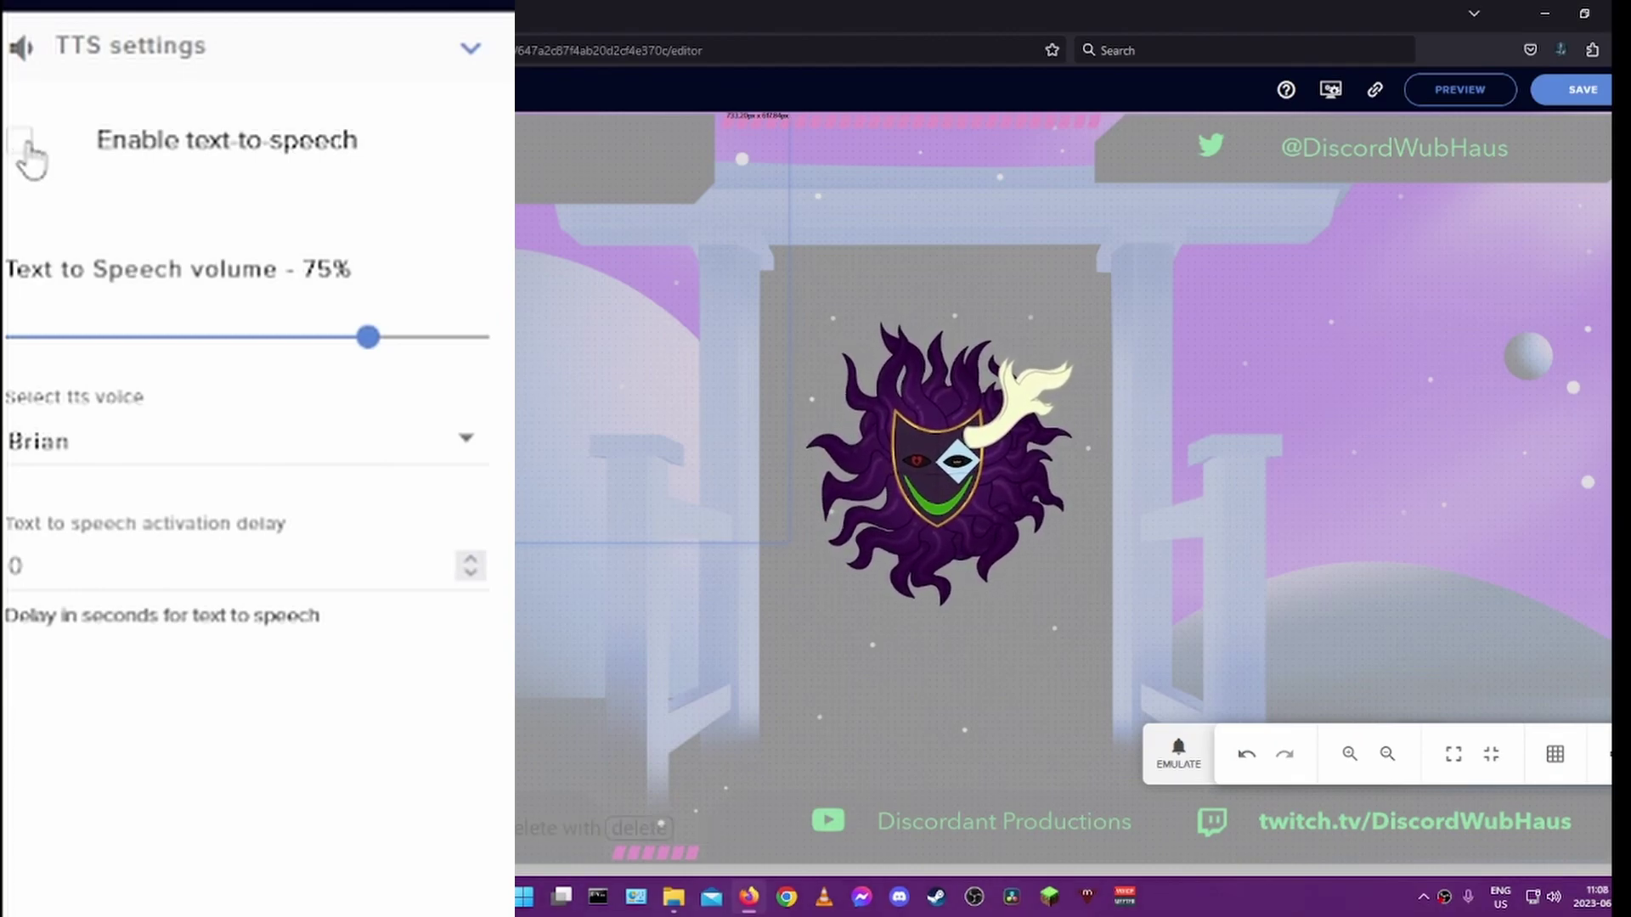
click(25, 144)
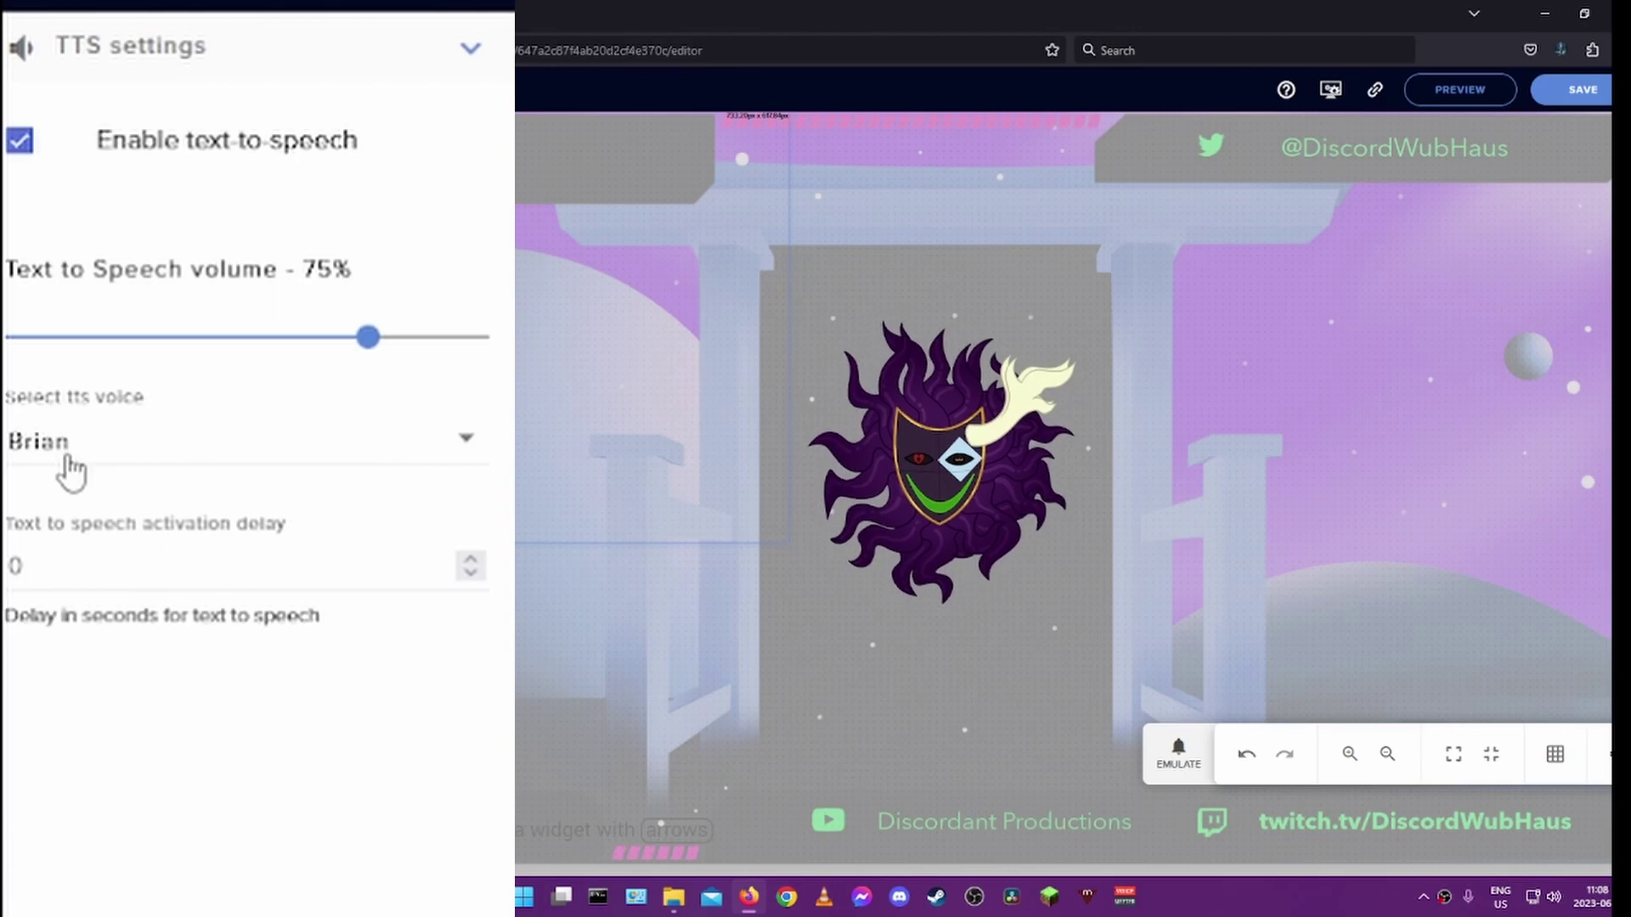
click(474, 55)
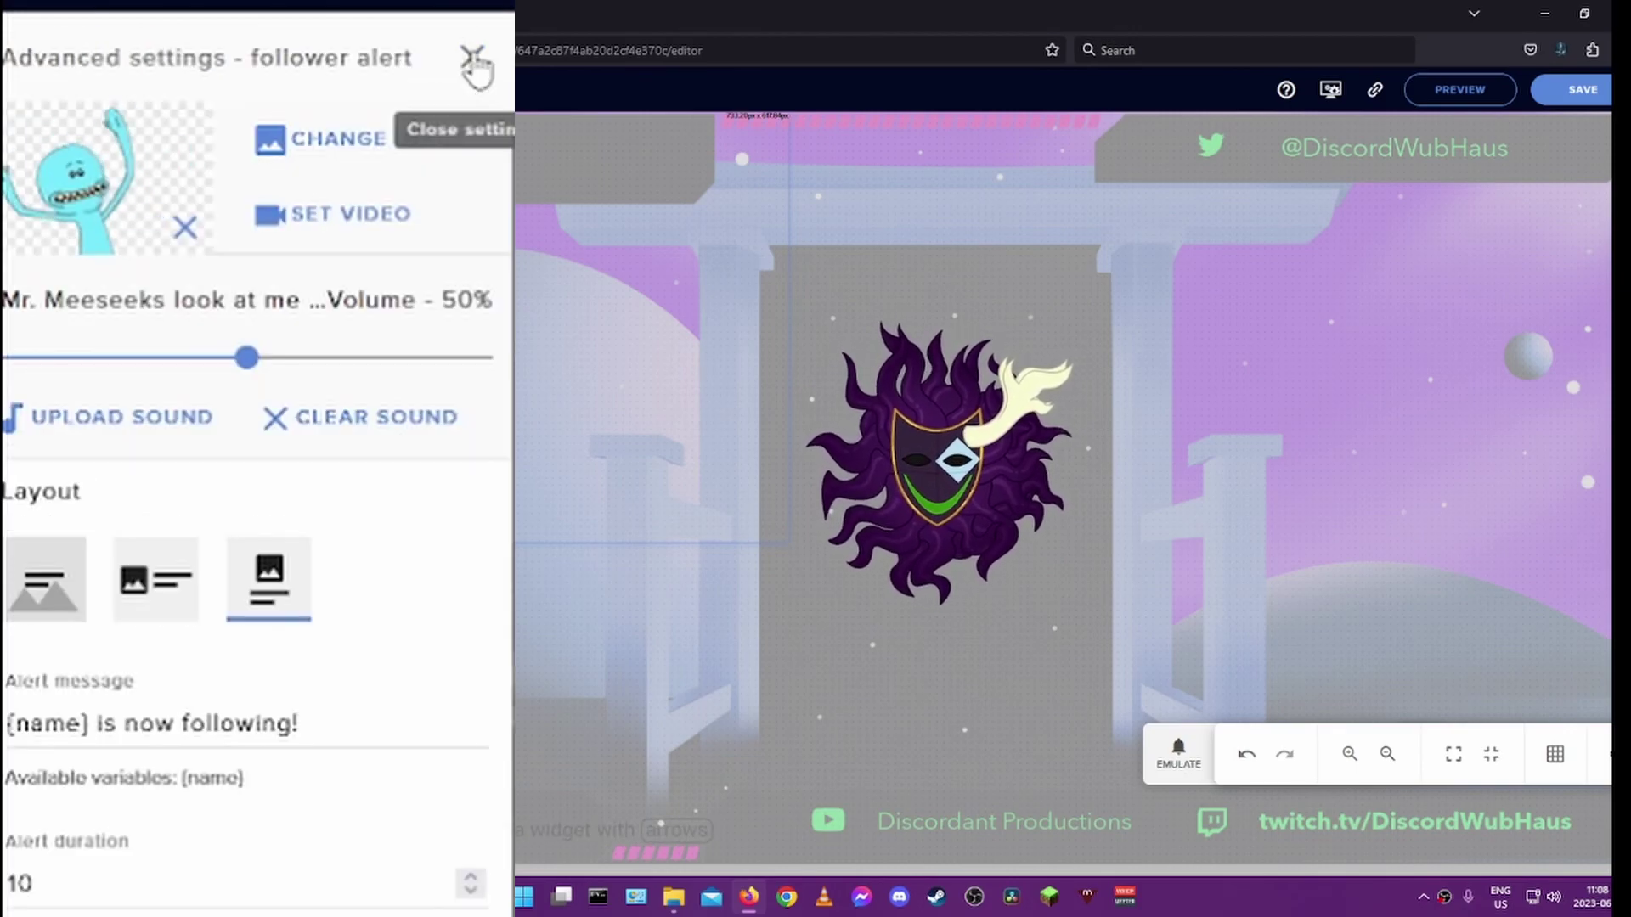
click(474, 52)
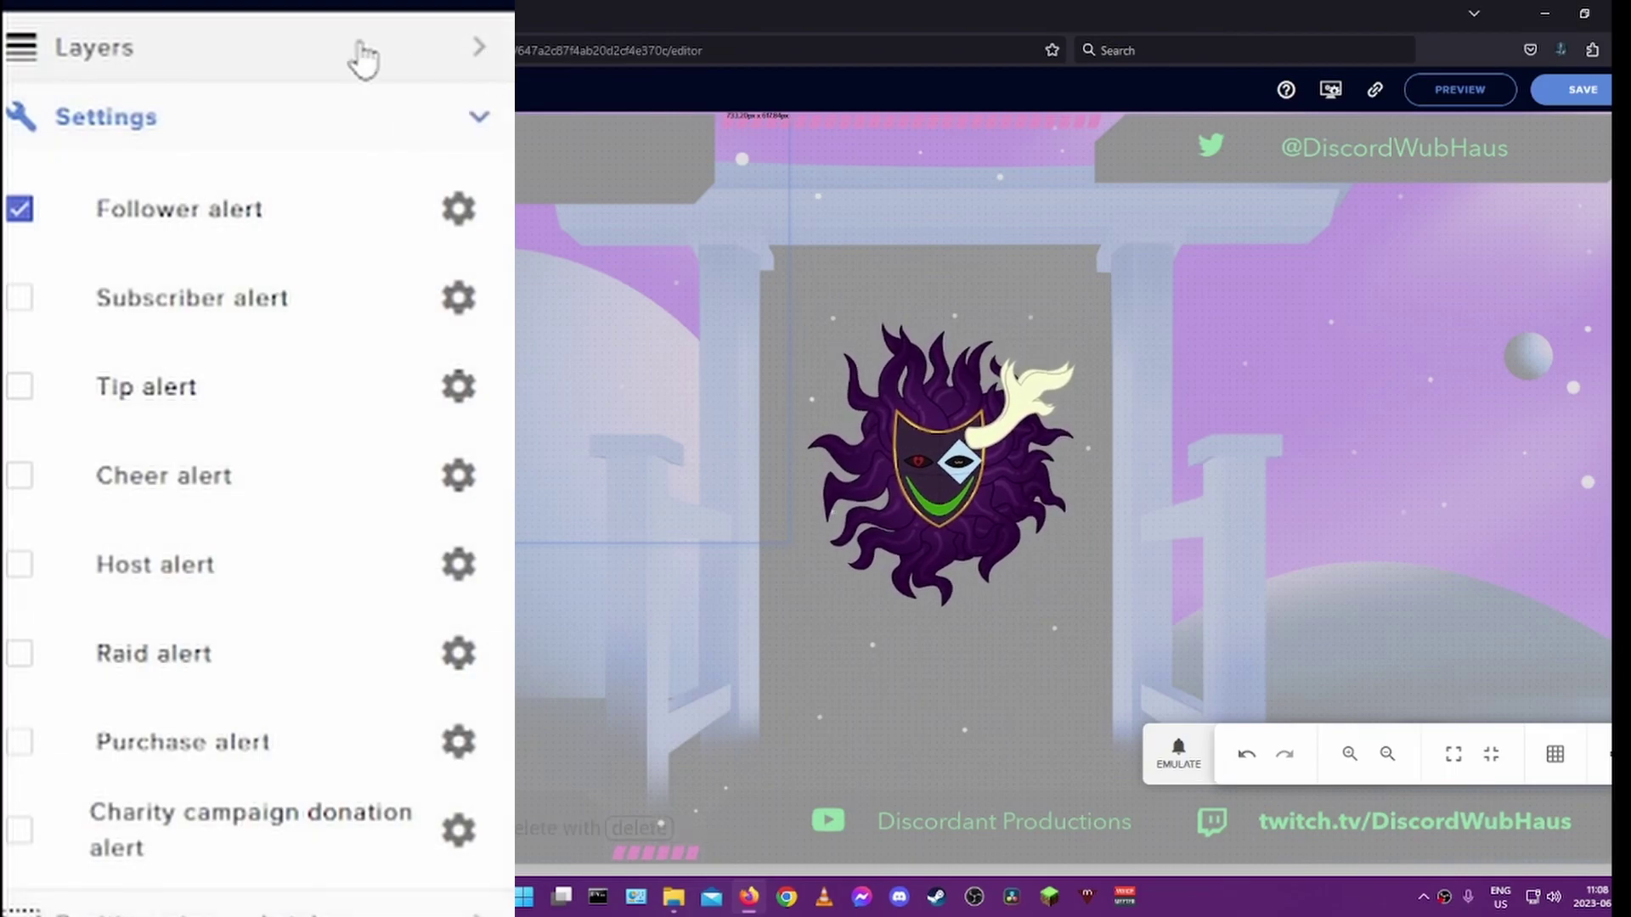
Step: Show the layer list, move the floating editor toolbar aside and emulate a follower event to test the alert
click(336, 66)
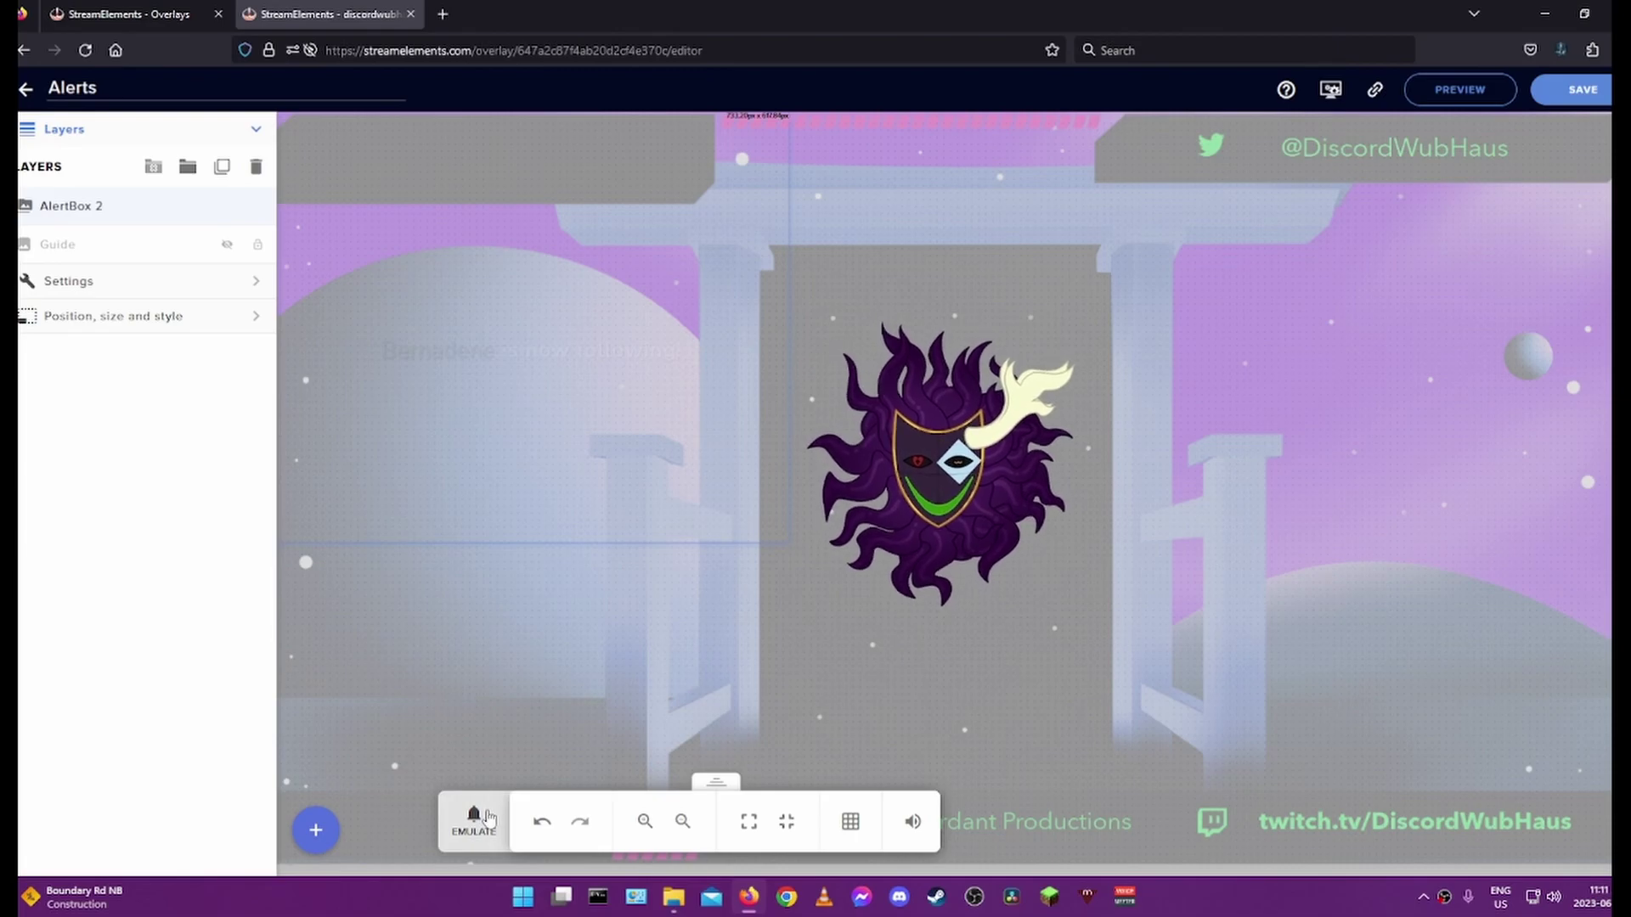
drag(716, 786, 1420, 747)
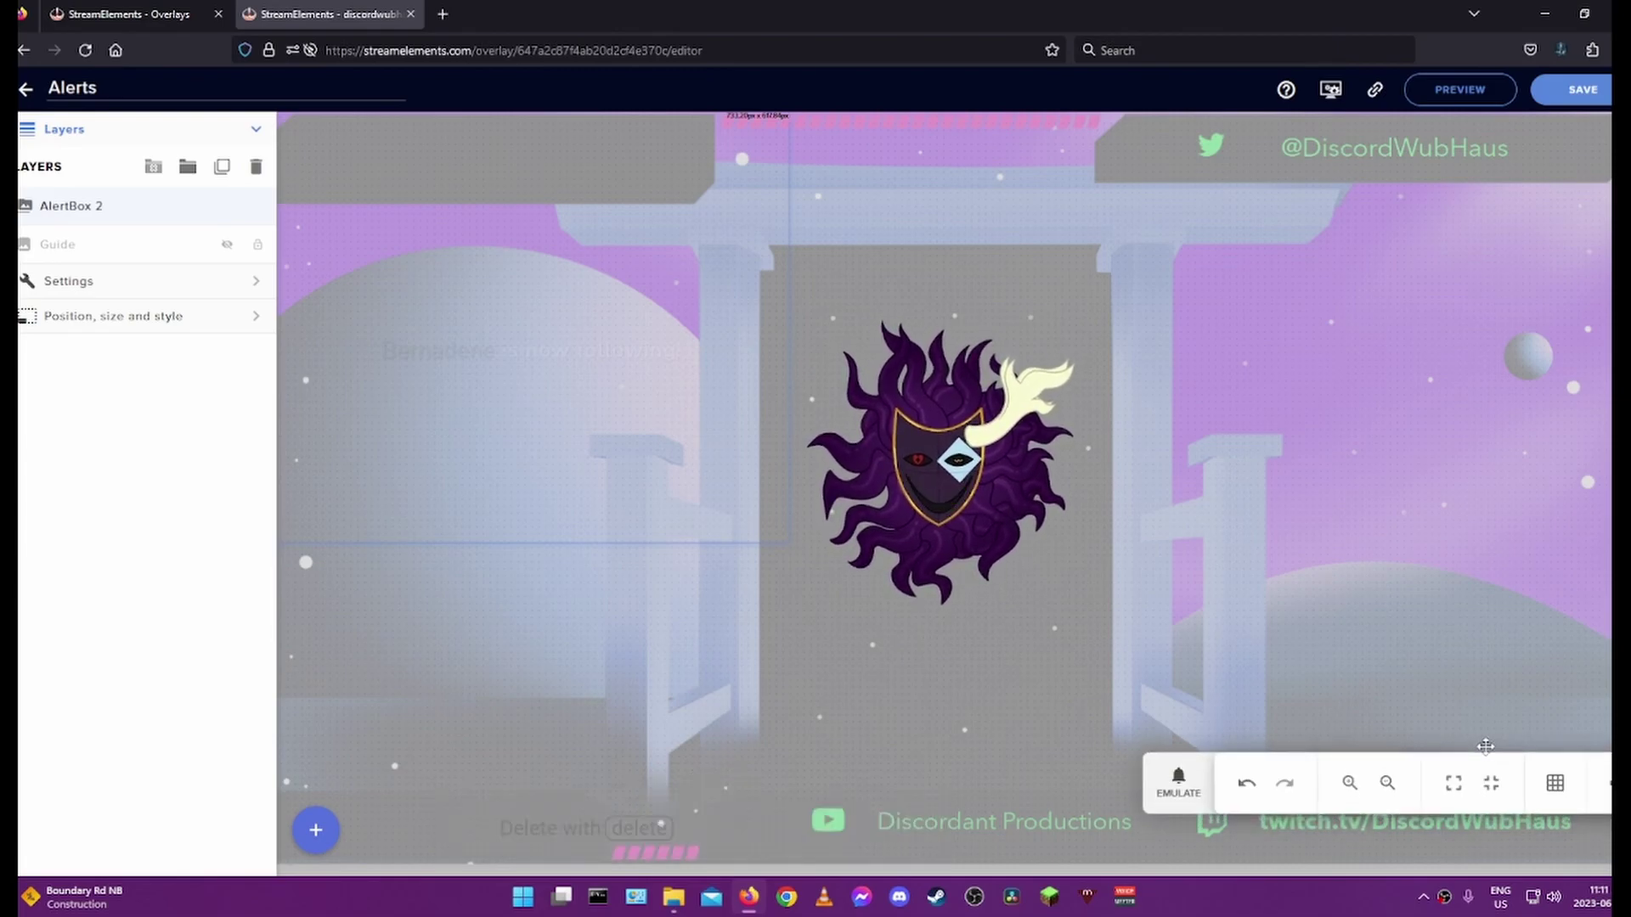
click(1180, 805)
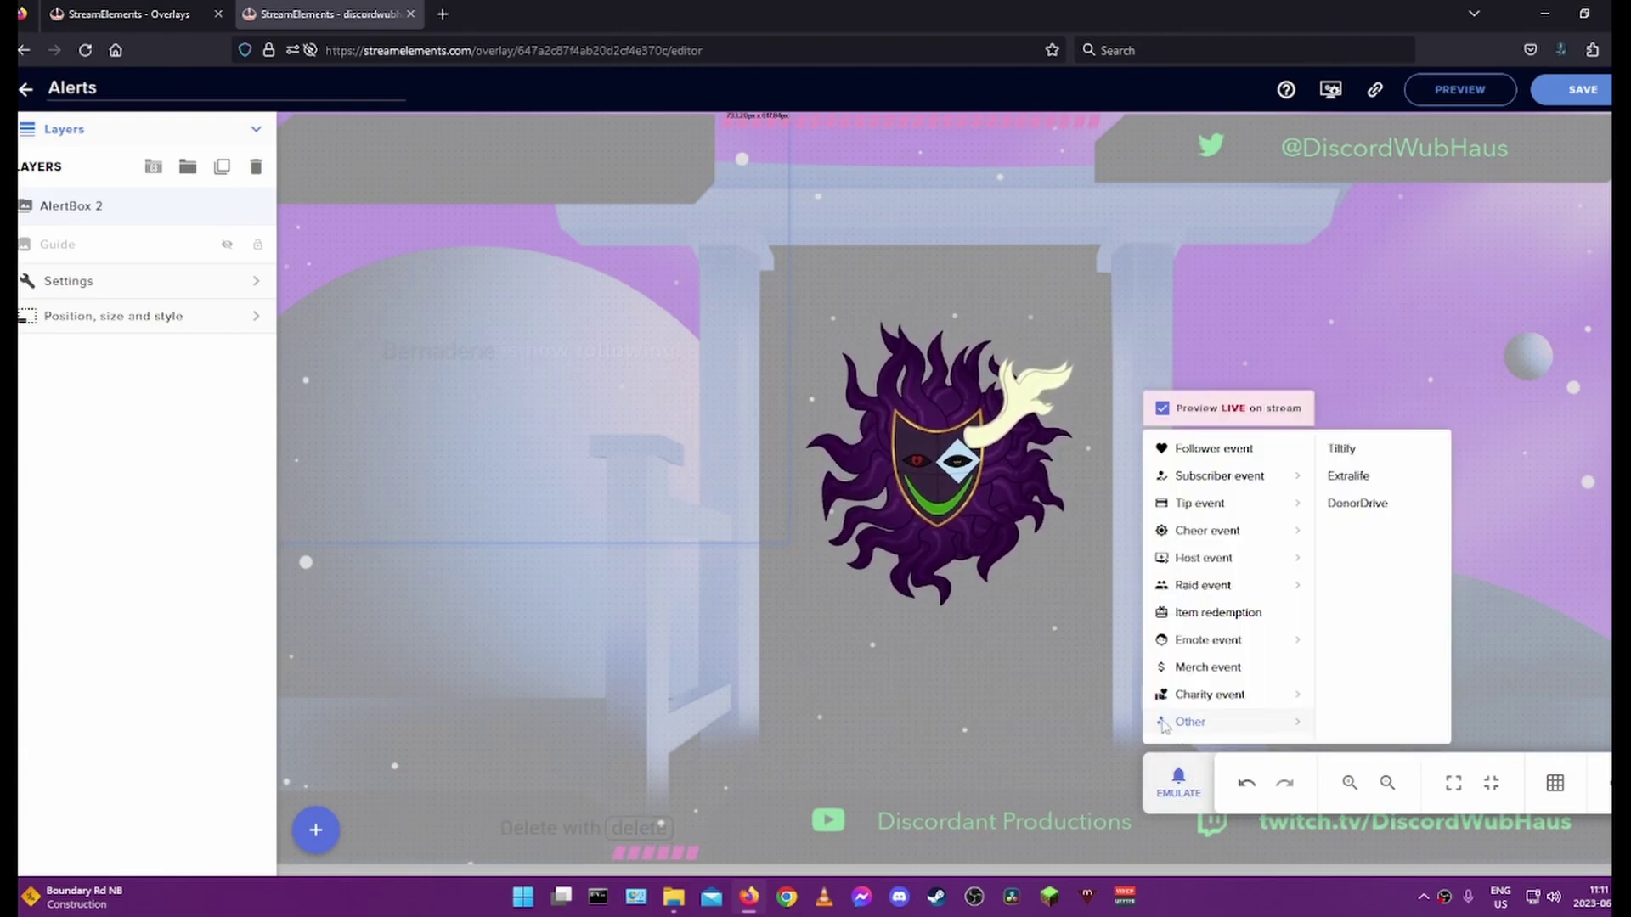
mouse_move(1169, 643)
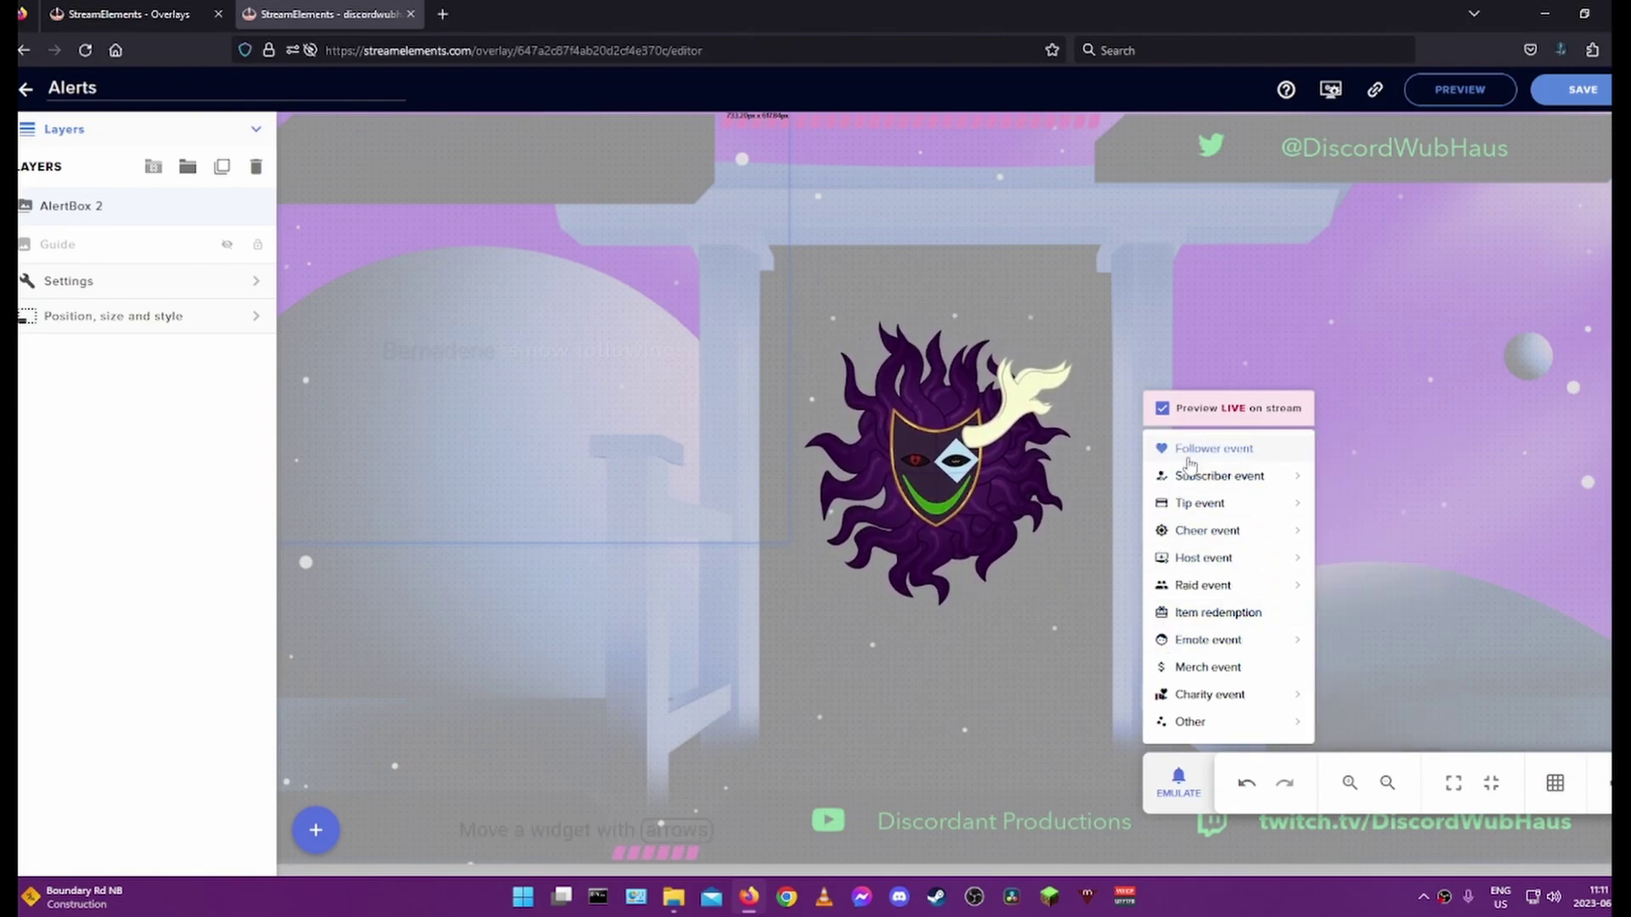
click(1192, 456)
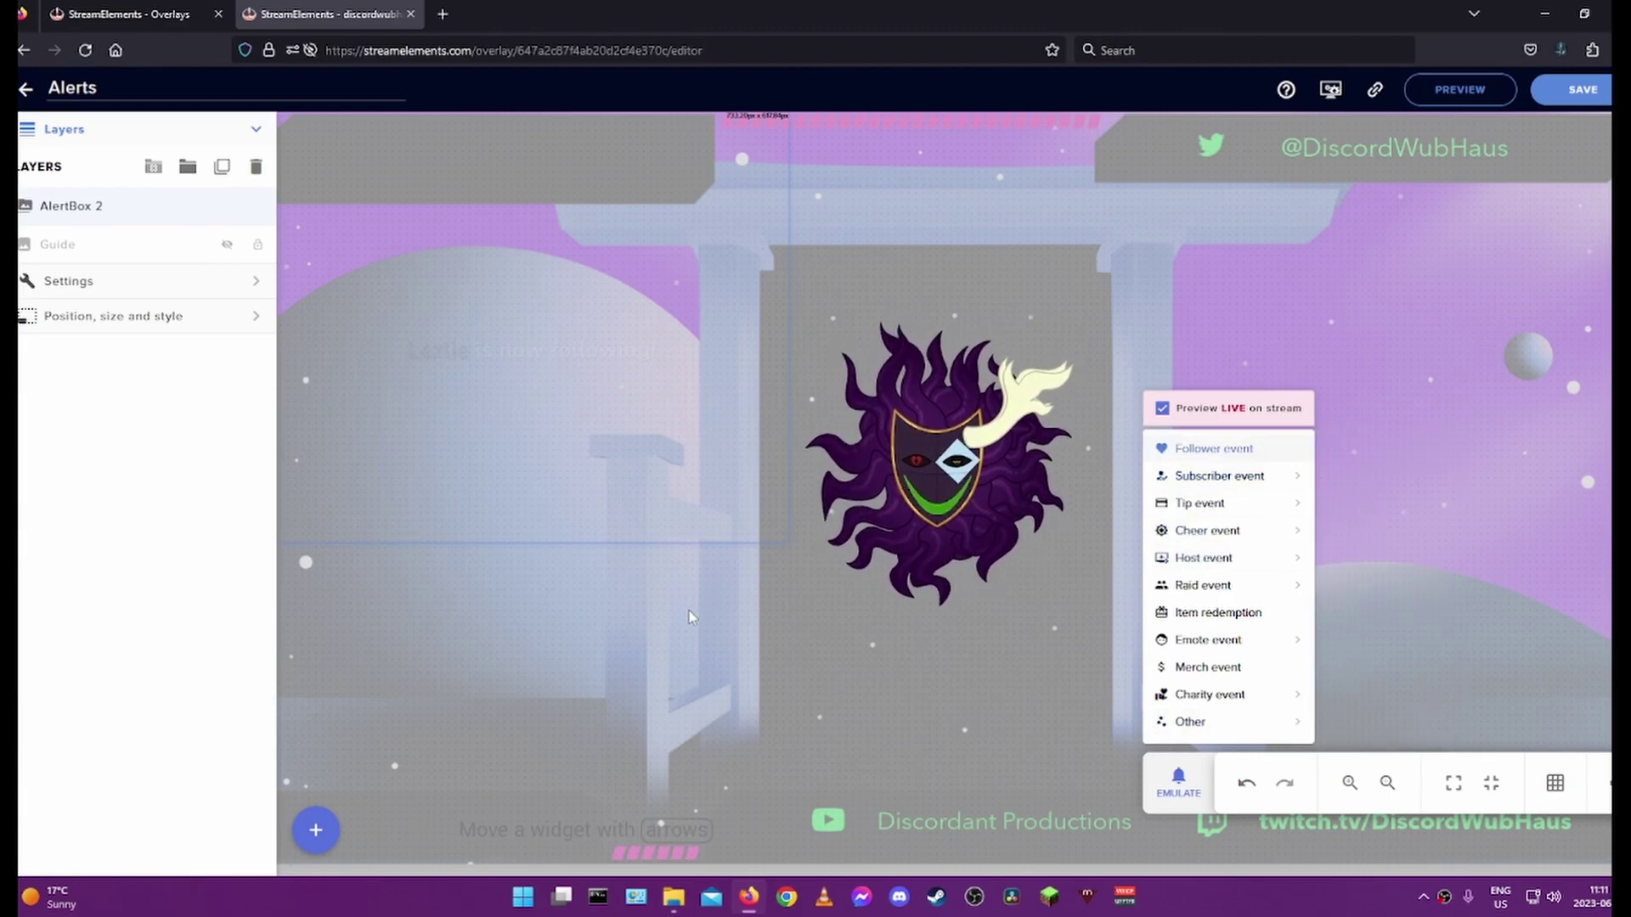
Step: Rename the AlertBox 2 layer as Follower Alert
click(95, 209)
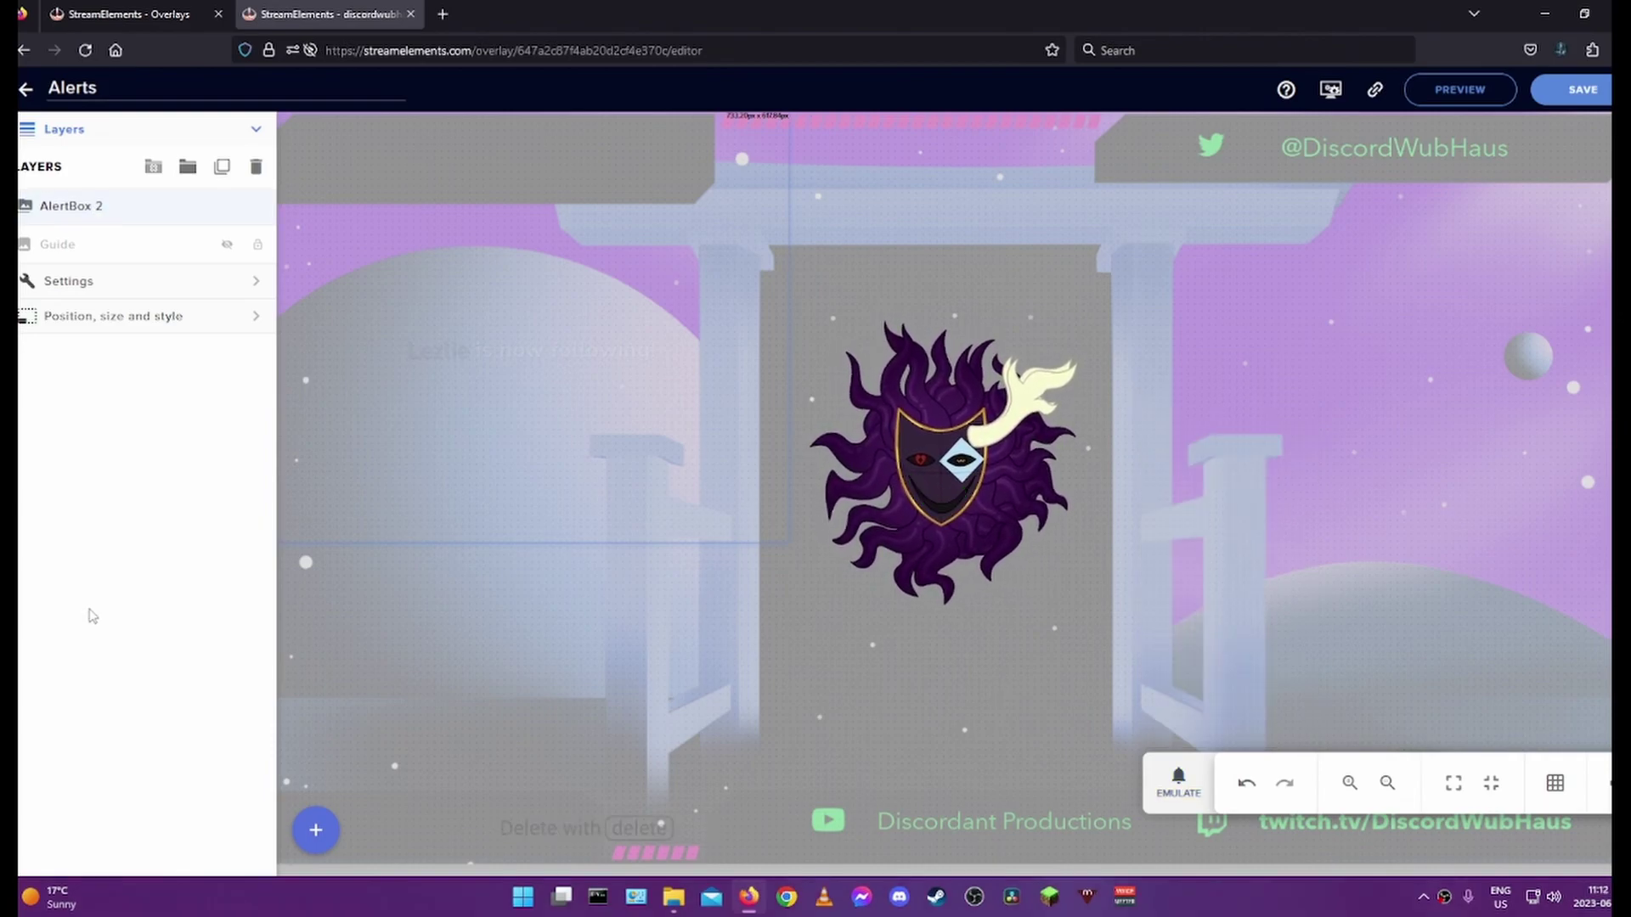
double_click(118, 208)
text(Follower Alert)
key(Return)
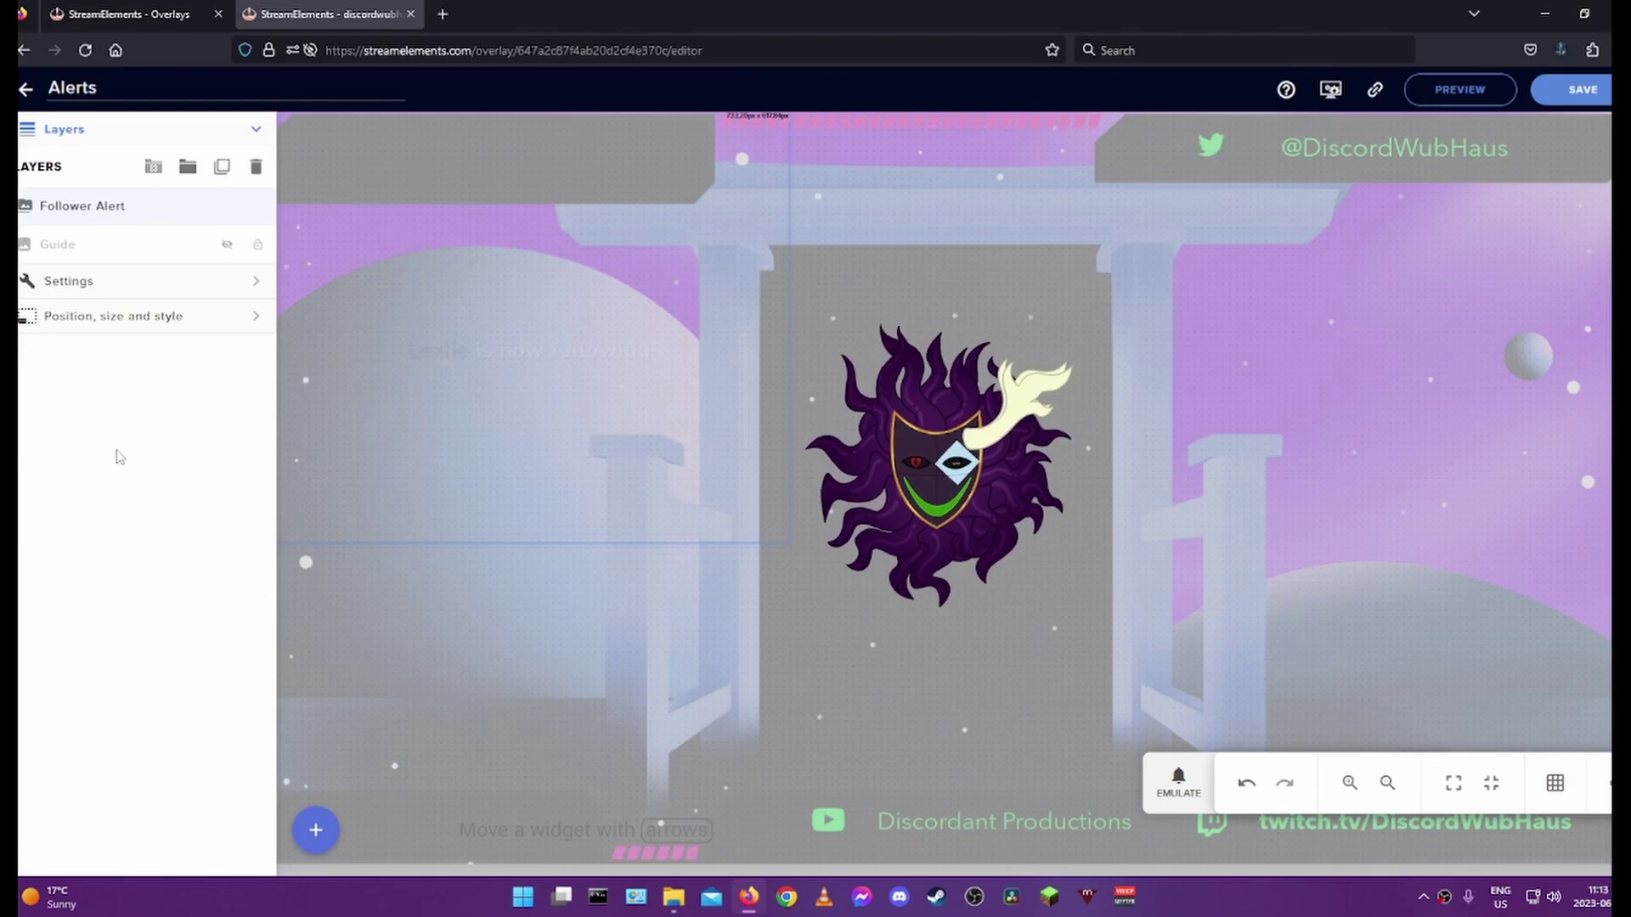
Step: Add another AlertBox widget and disable all of its alert types except the cheer alert
click(316, 832)
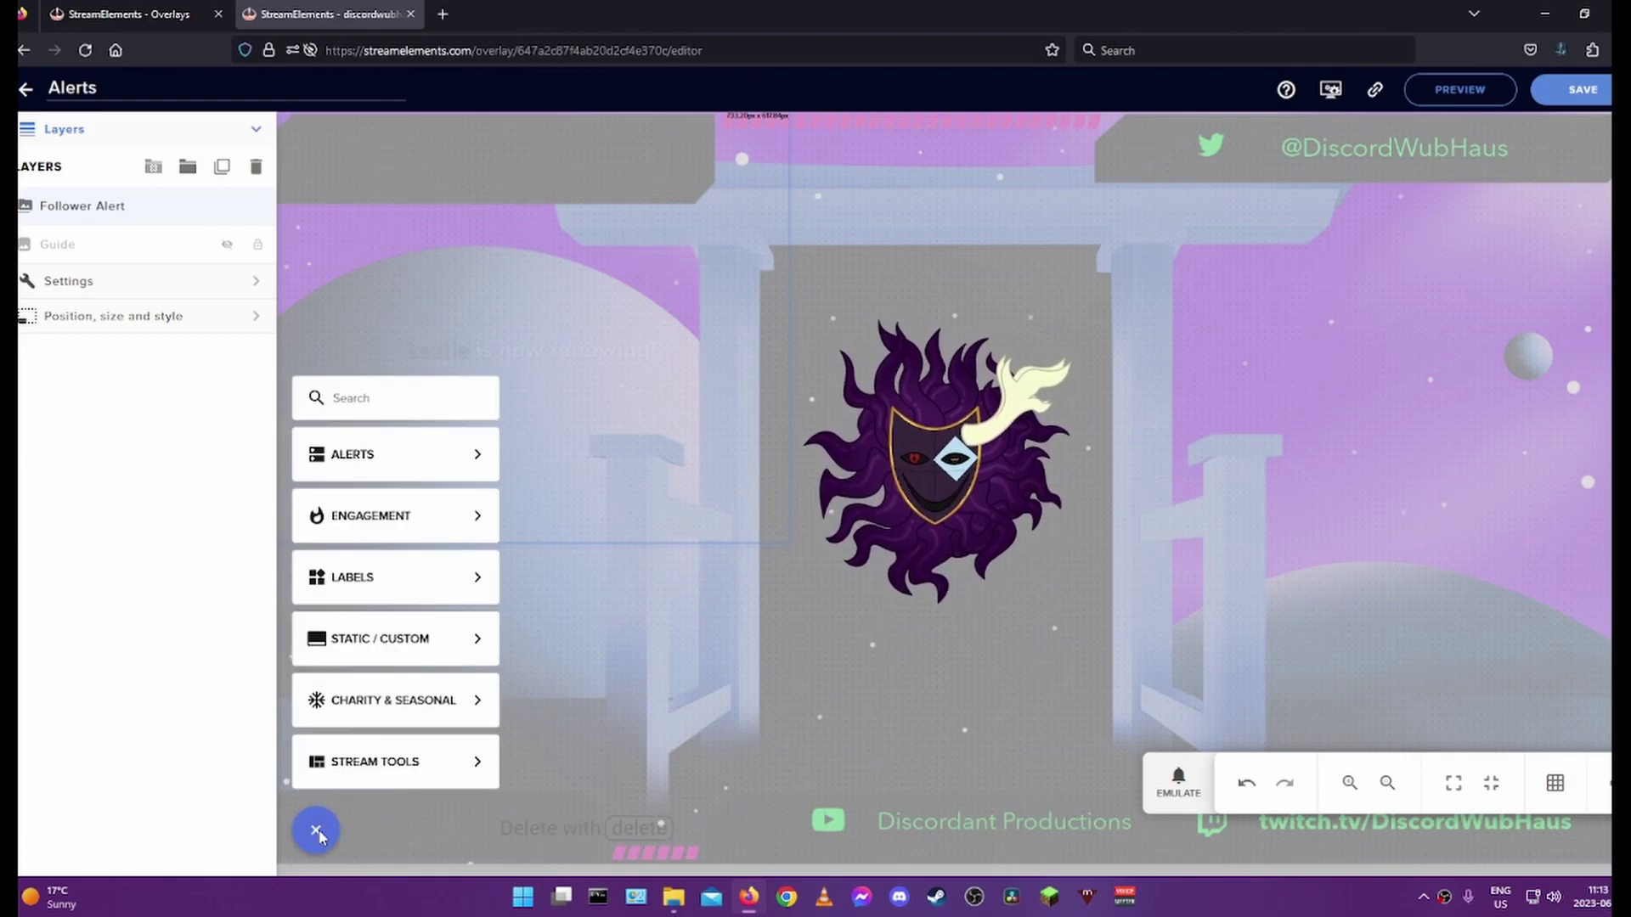
mouse_move(419, 462)
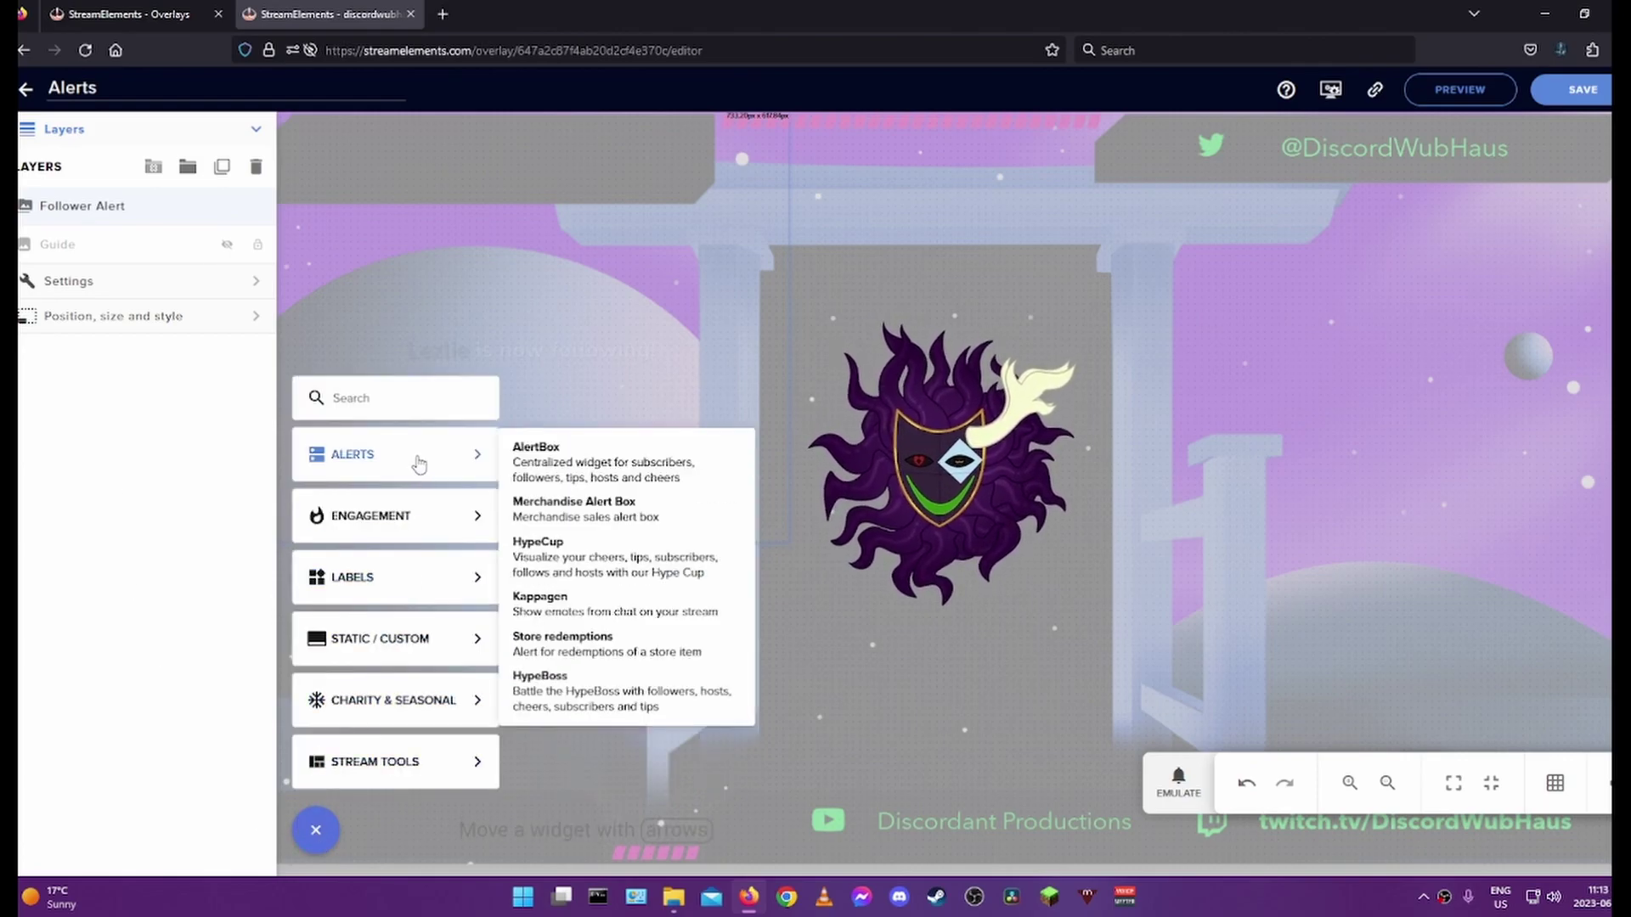
click(671, 469)
click(27, 523)
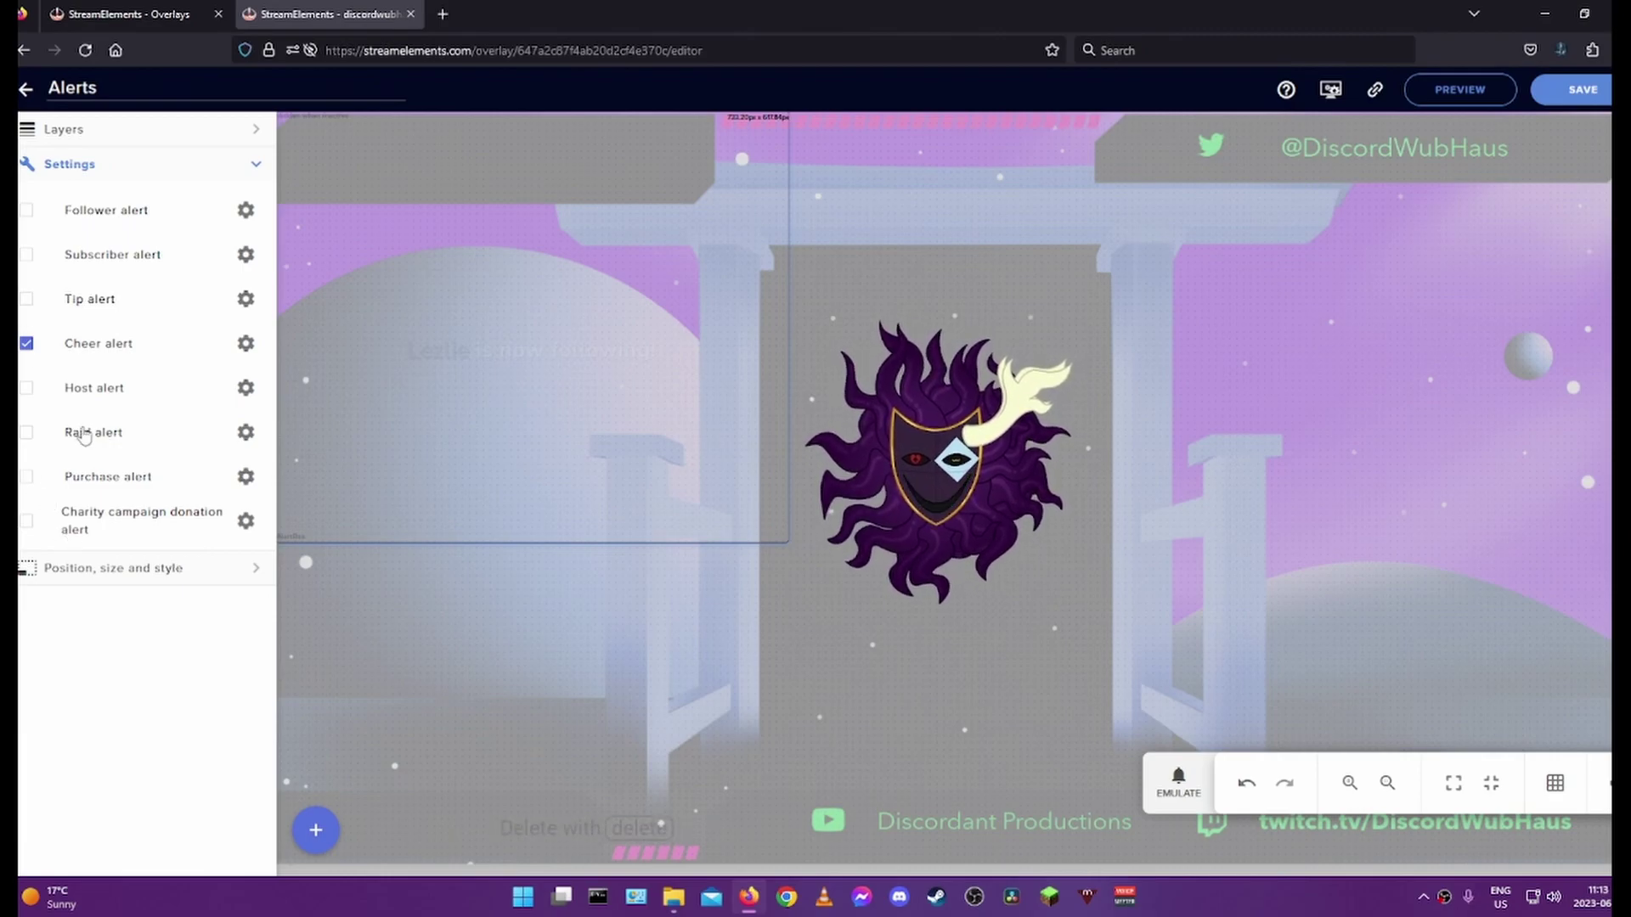
Step: In the cheer alert's advanced settings, turn on showing cheer messages and enable text-to-speech
click(245, 343)
drag(1137, 441, 791, 501)
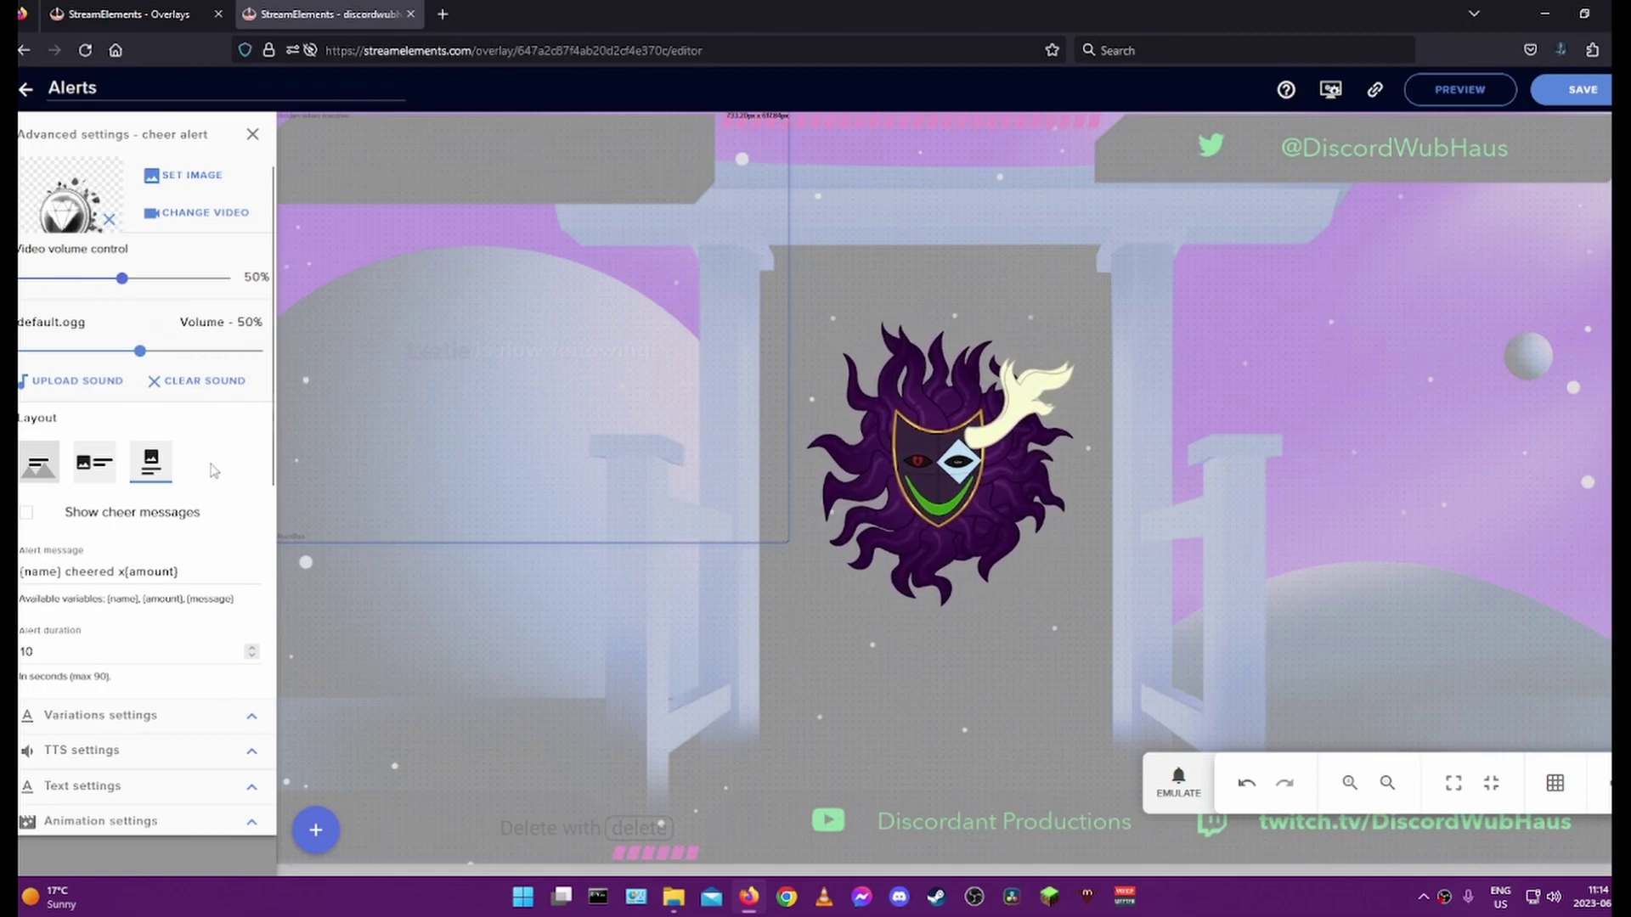
click(27, 514)
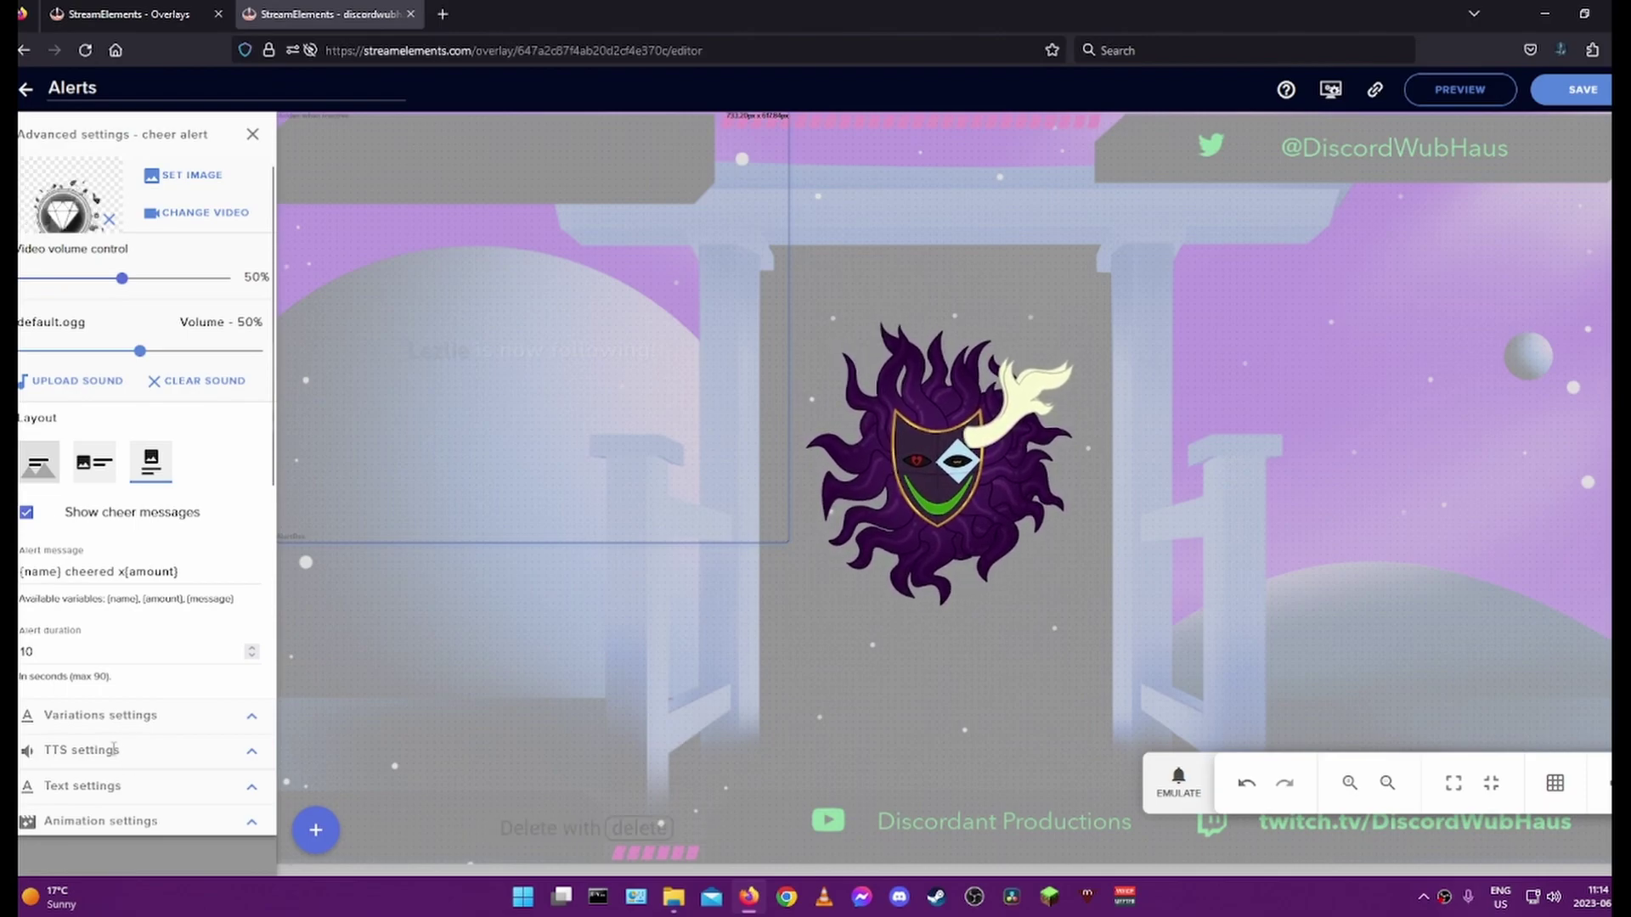
click(251, 755)
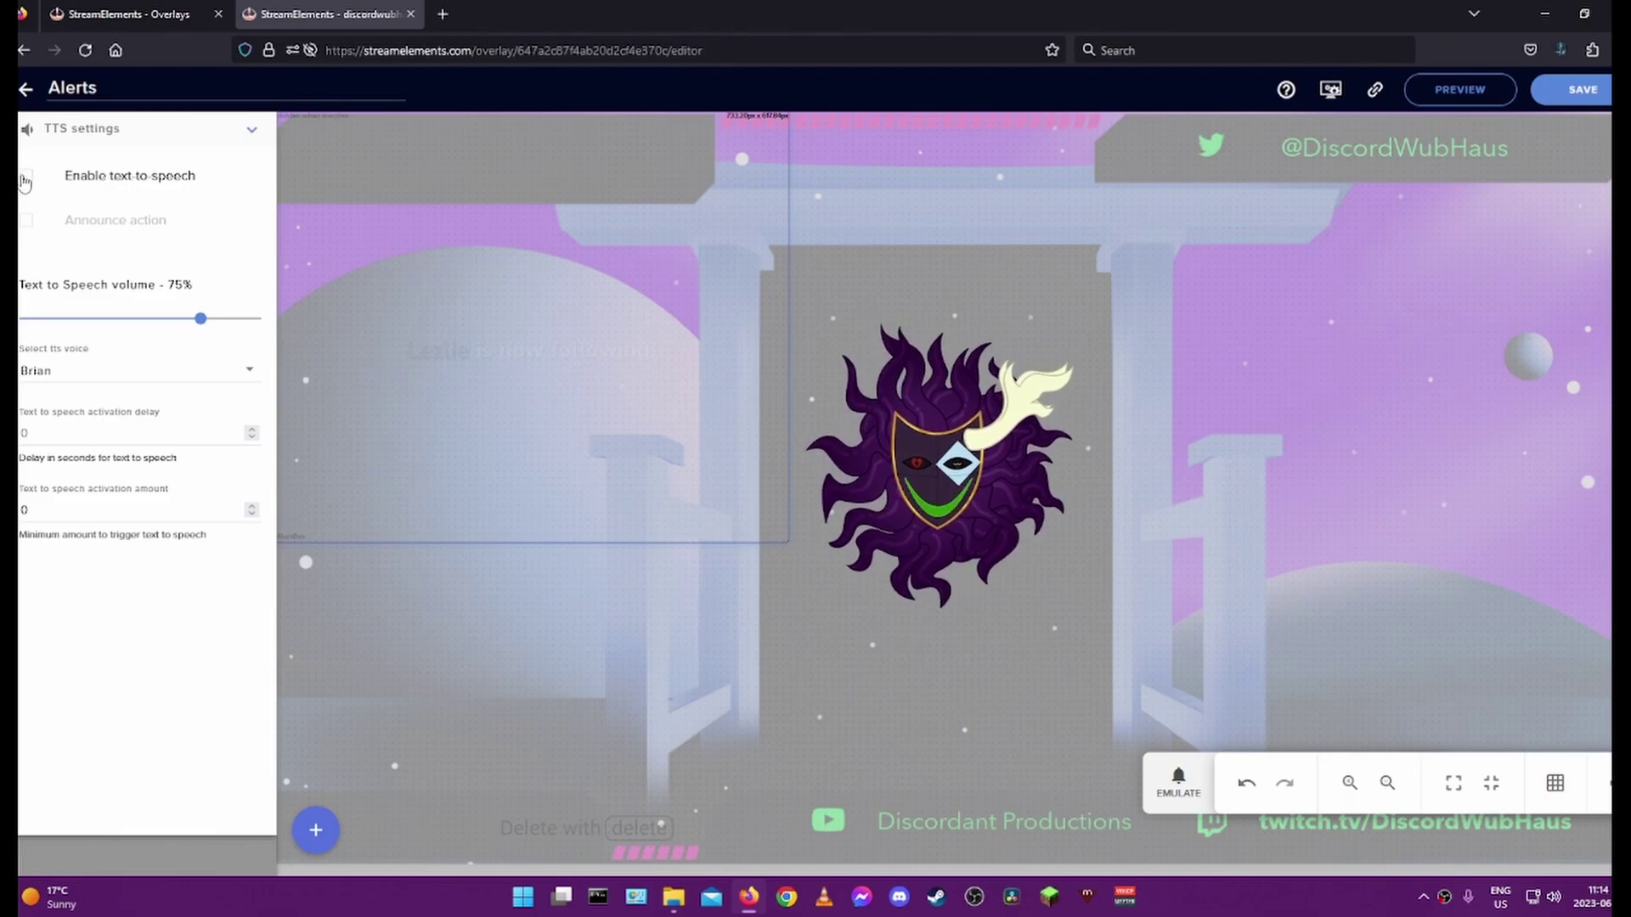
click(25, 179)
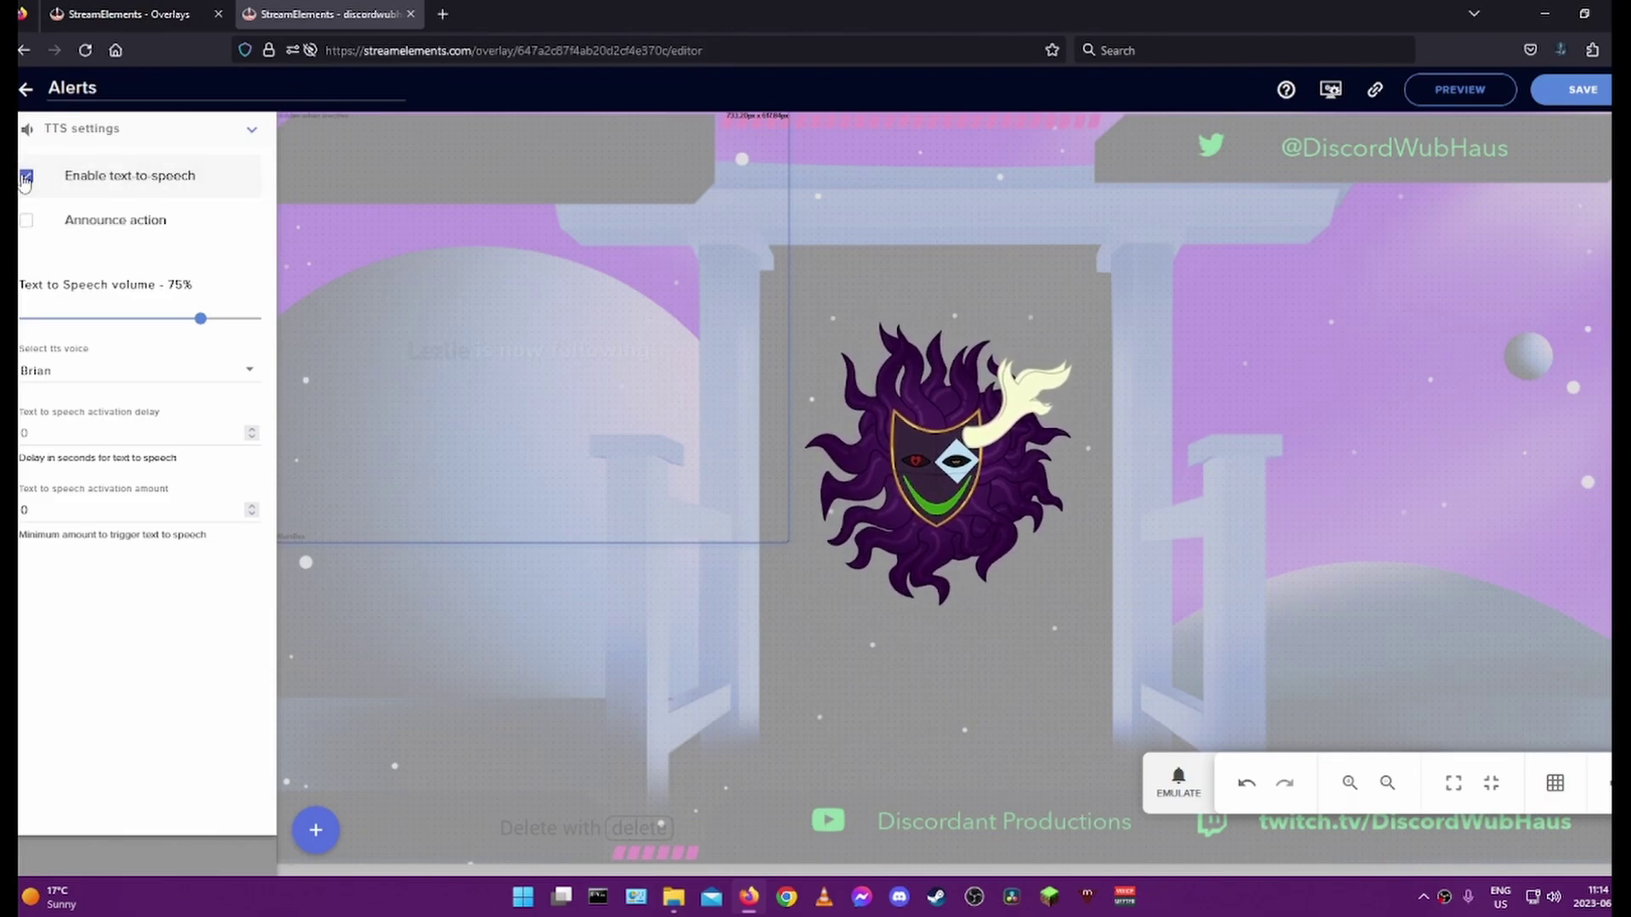
Step: Enable announcing the action in the cheer alert's text-to-speech settings and save the overlay
click(27, 227)
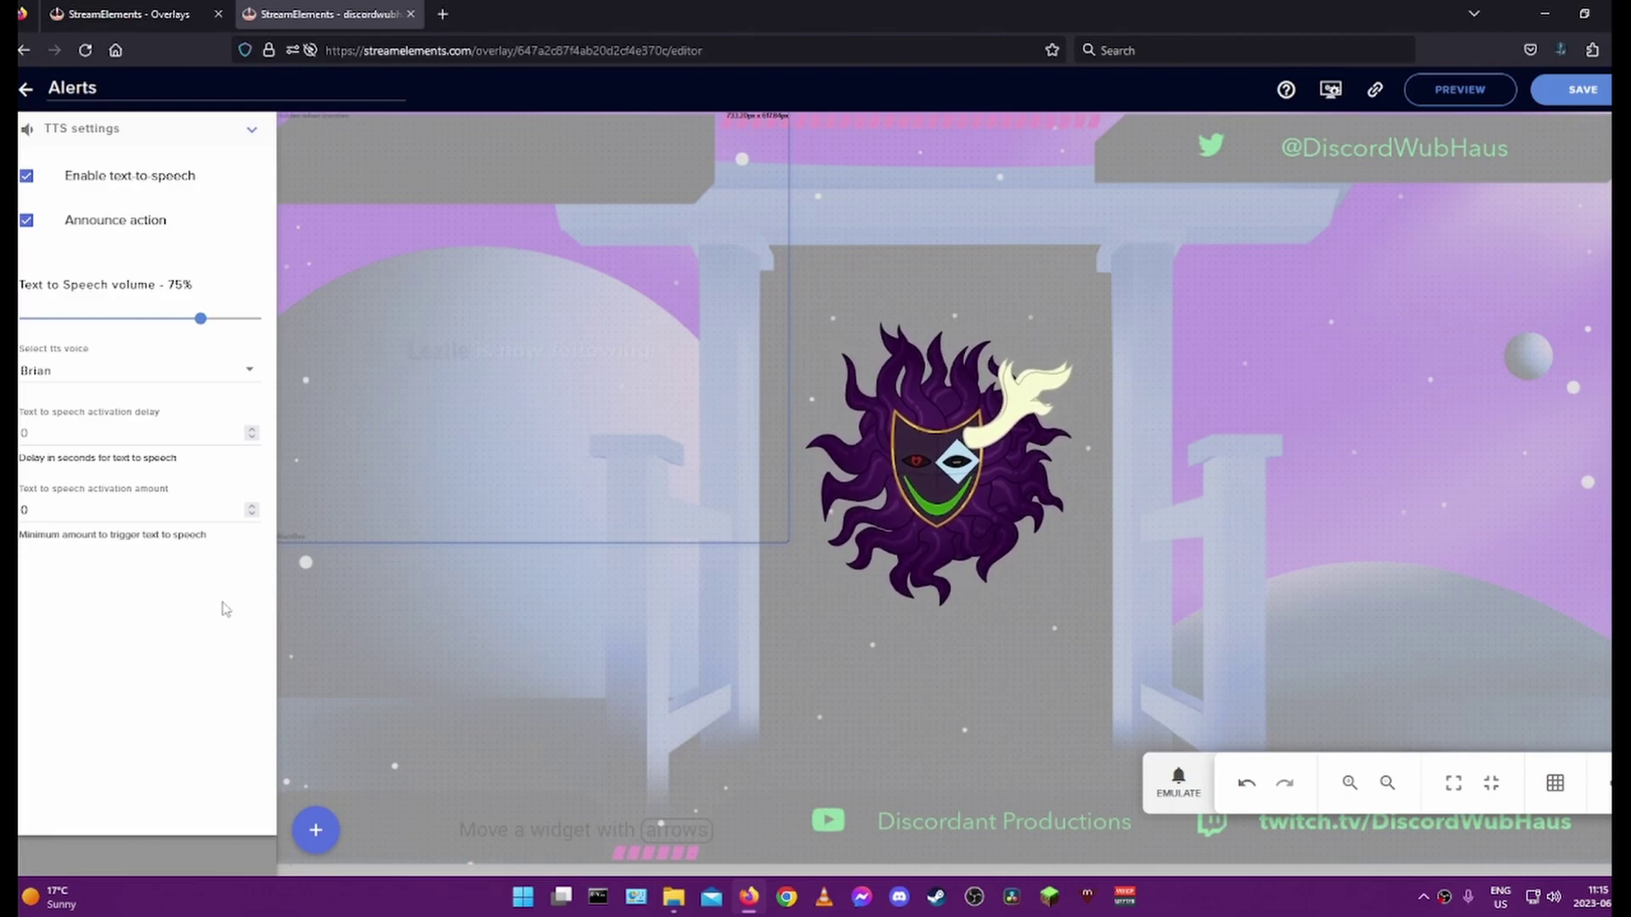
click(252, 130)
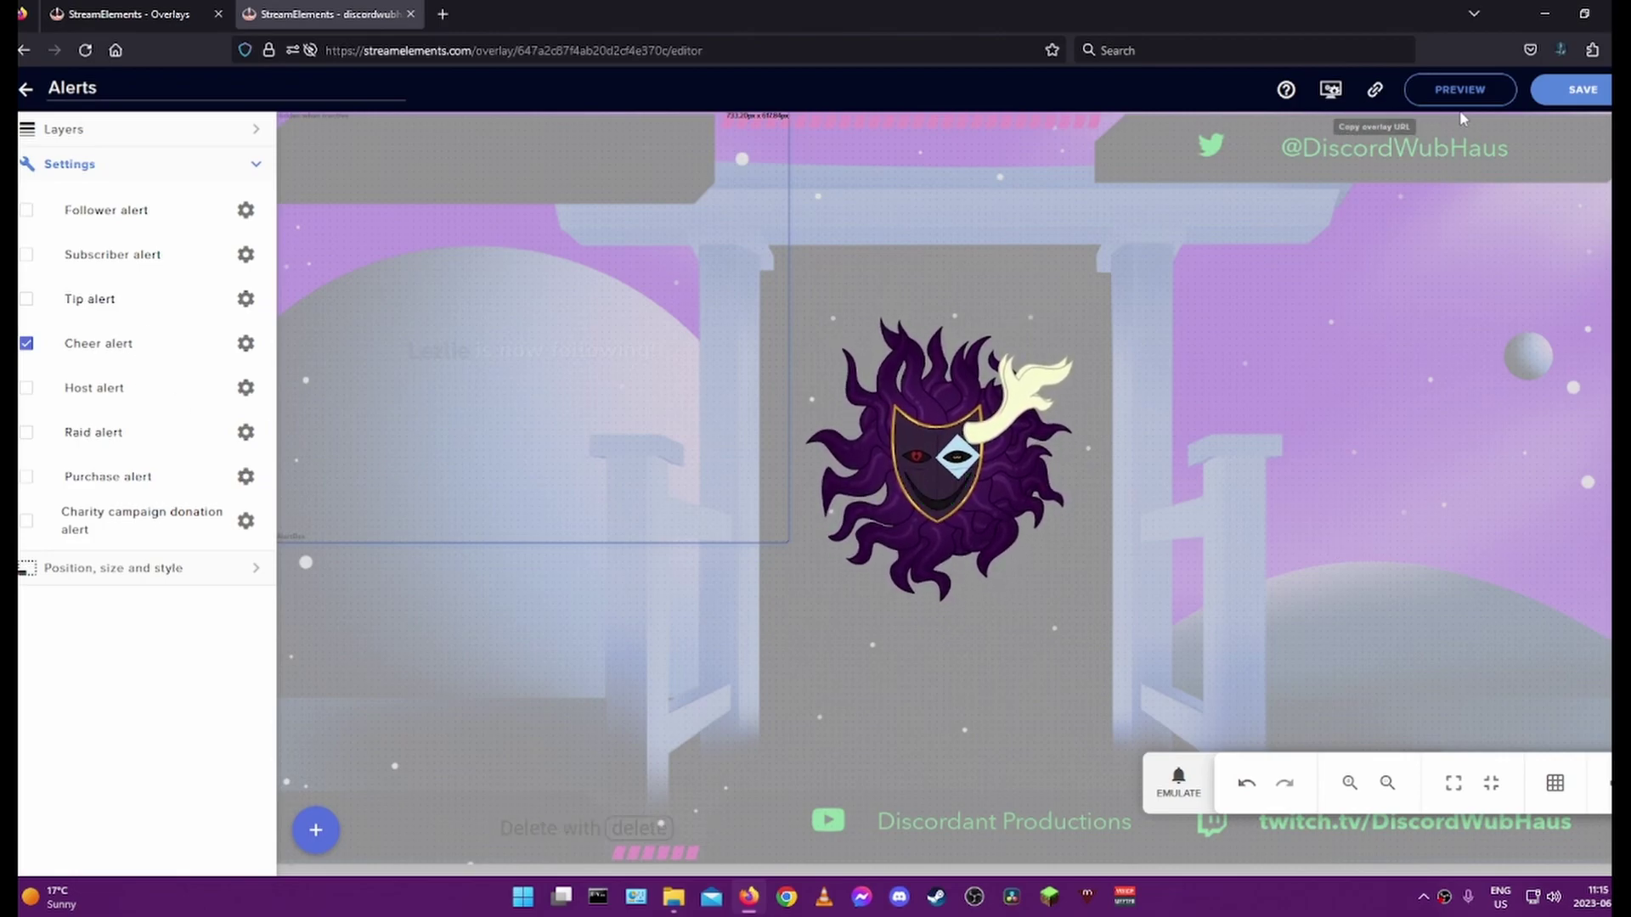
click(1576, 100)
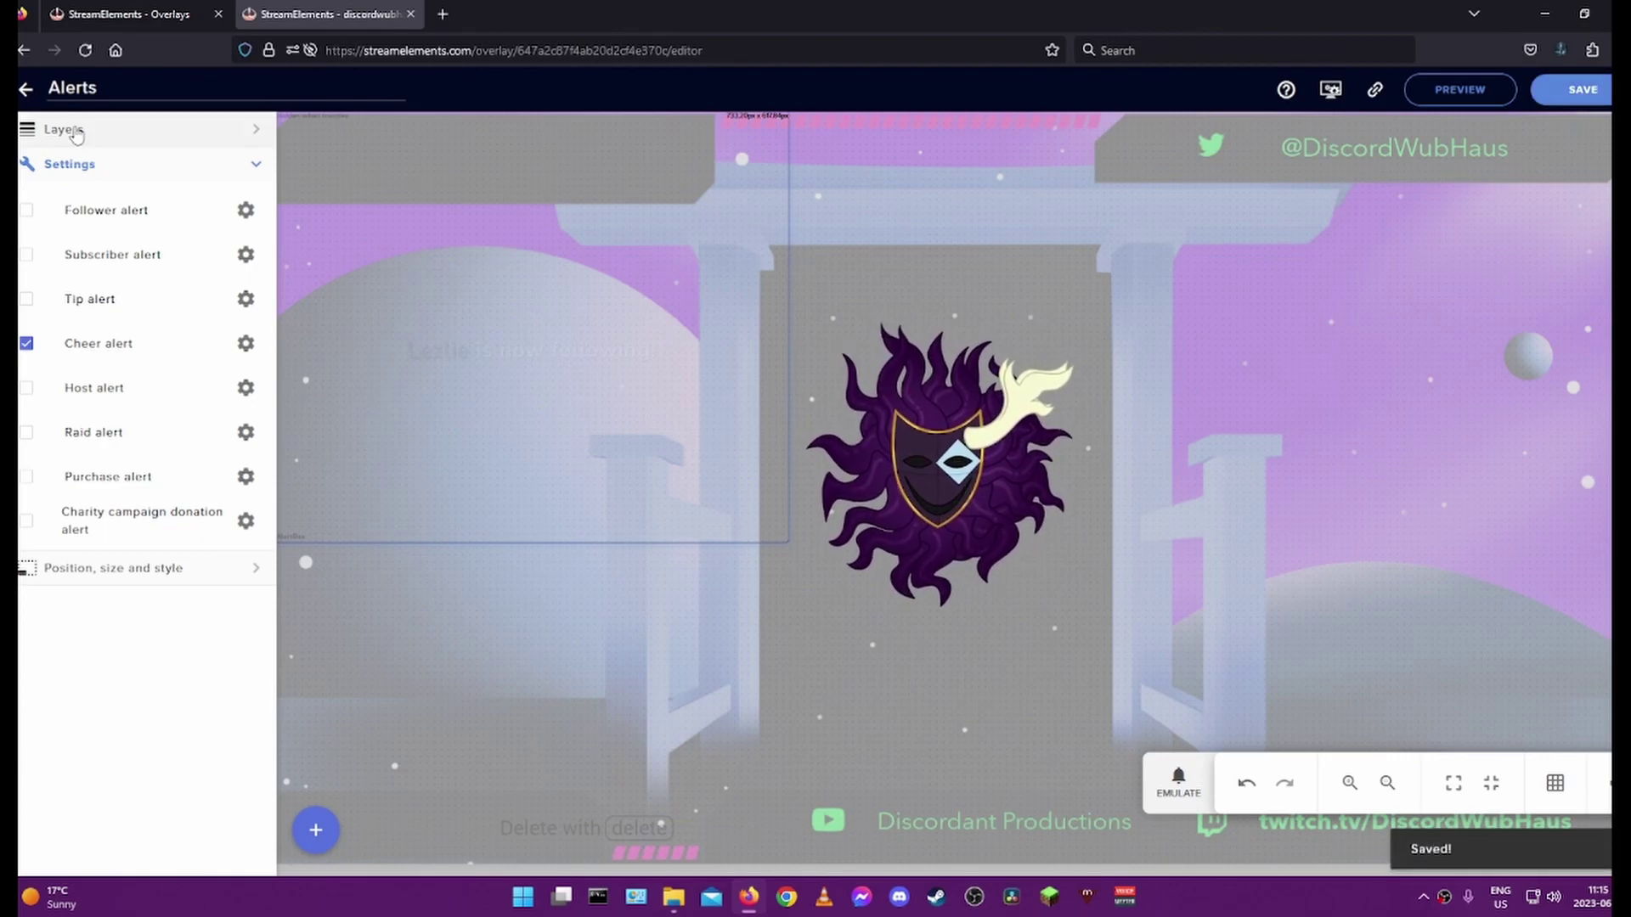
Step: Rename the AlertBox 3 layer as Cheer
click(65, 129)
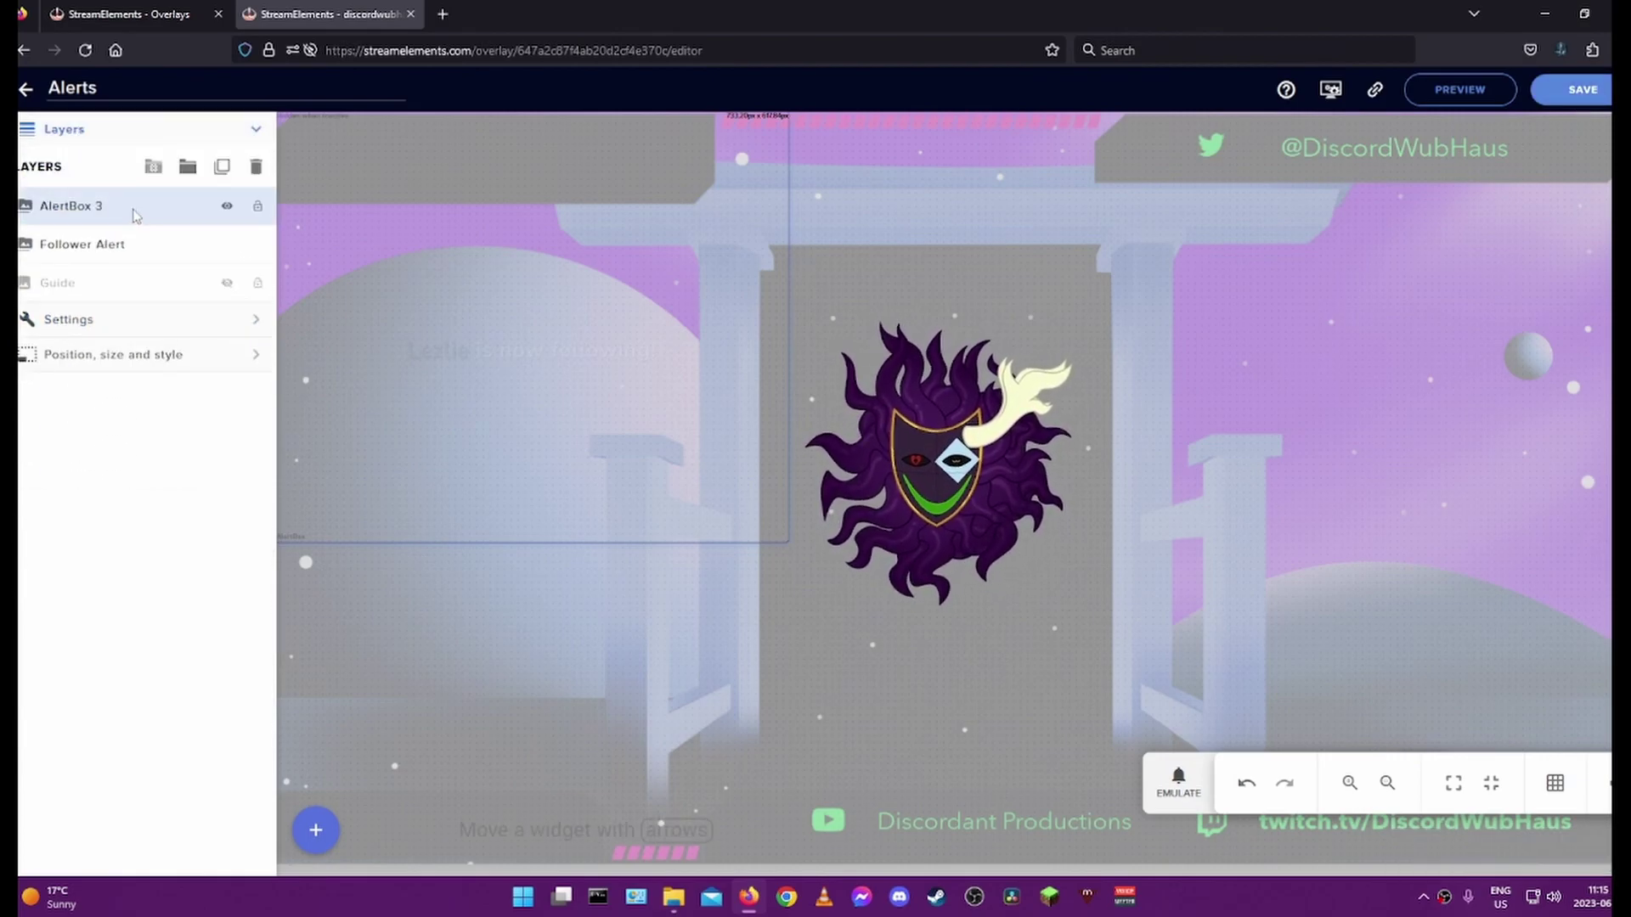
double_click(134, 207)
text(Ch)
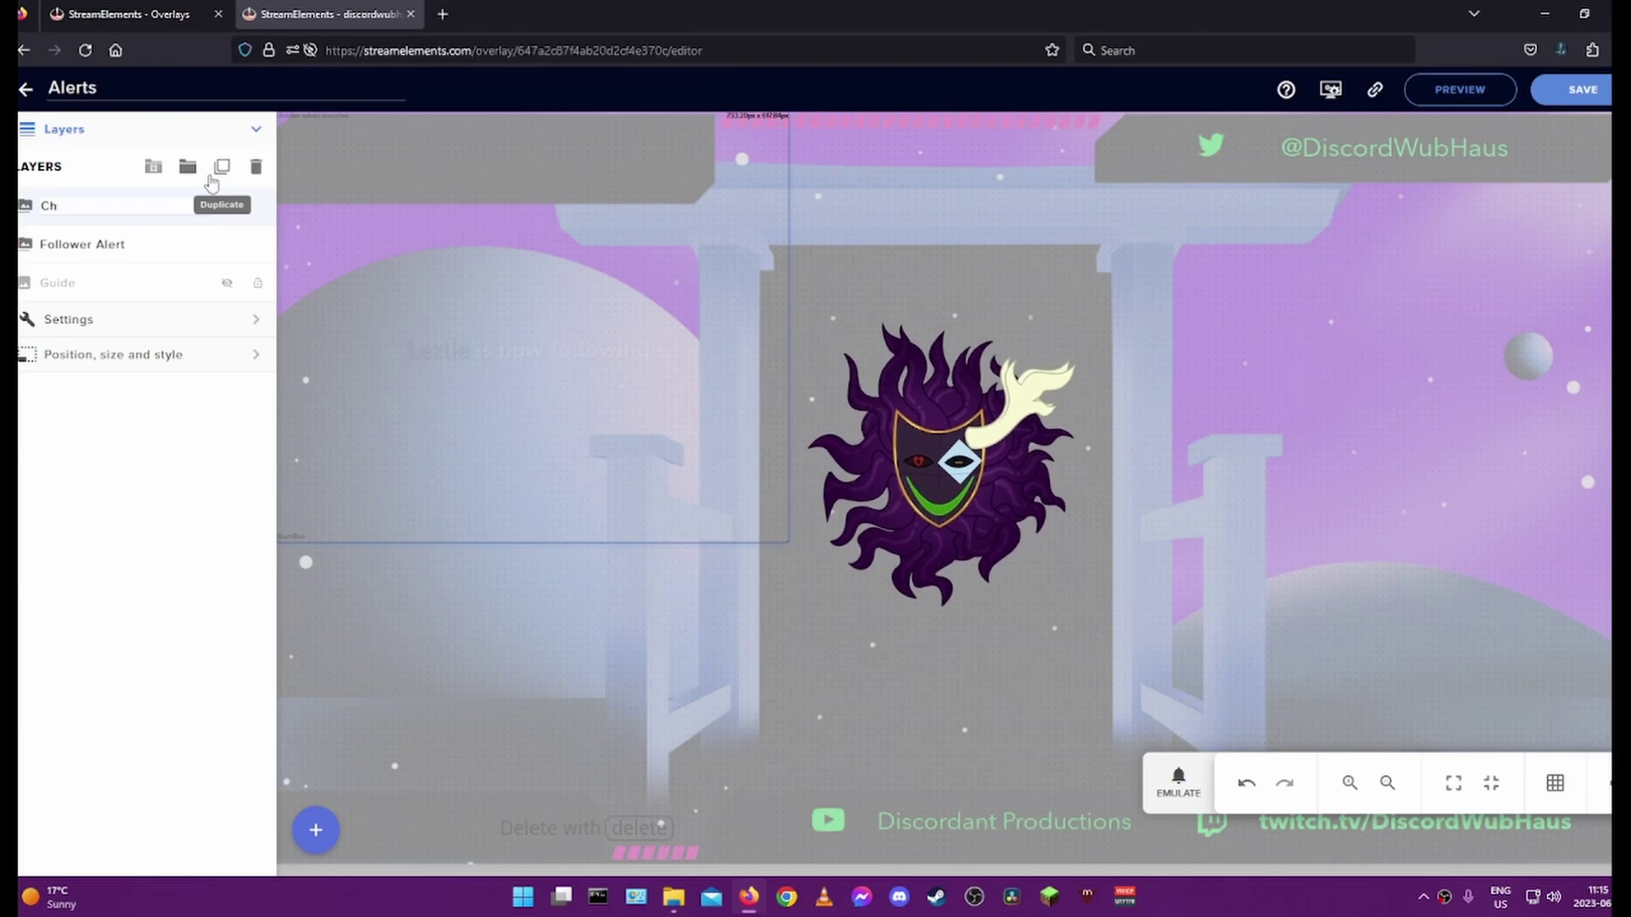
text(eer)
key(Return)
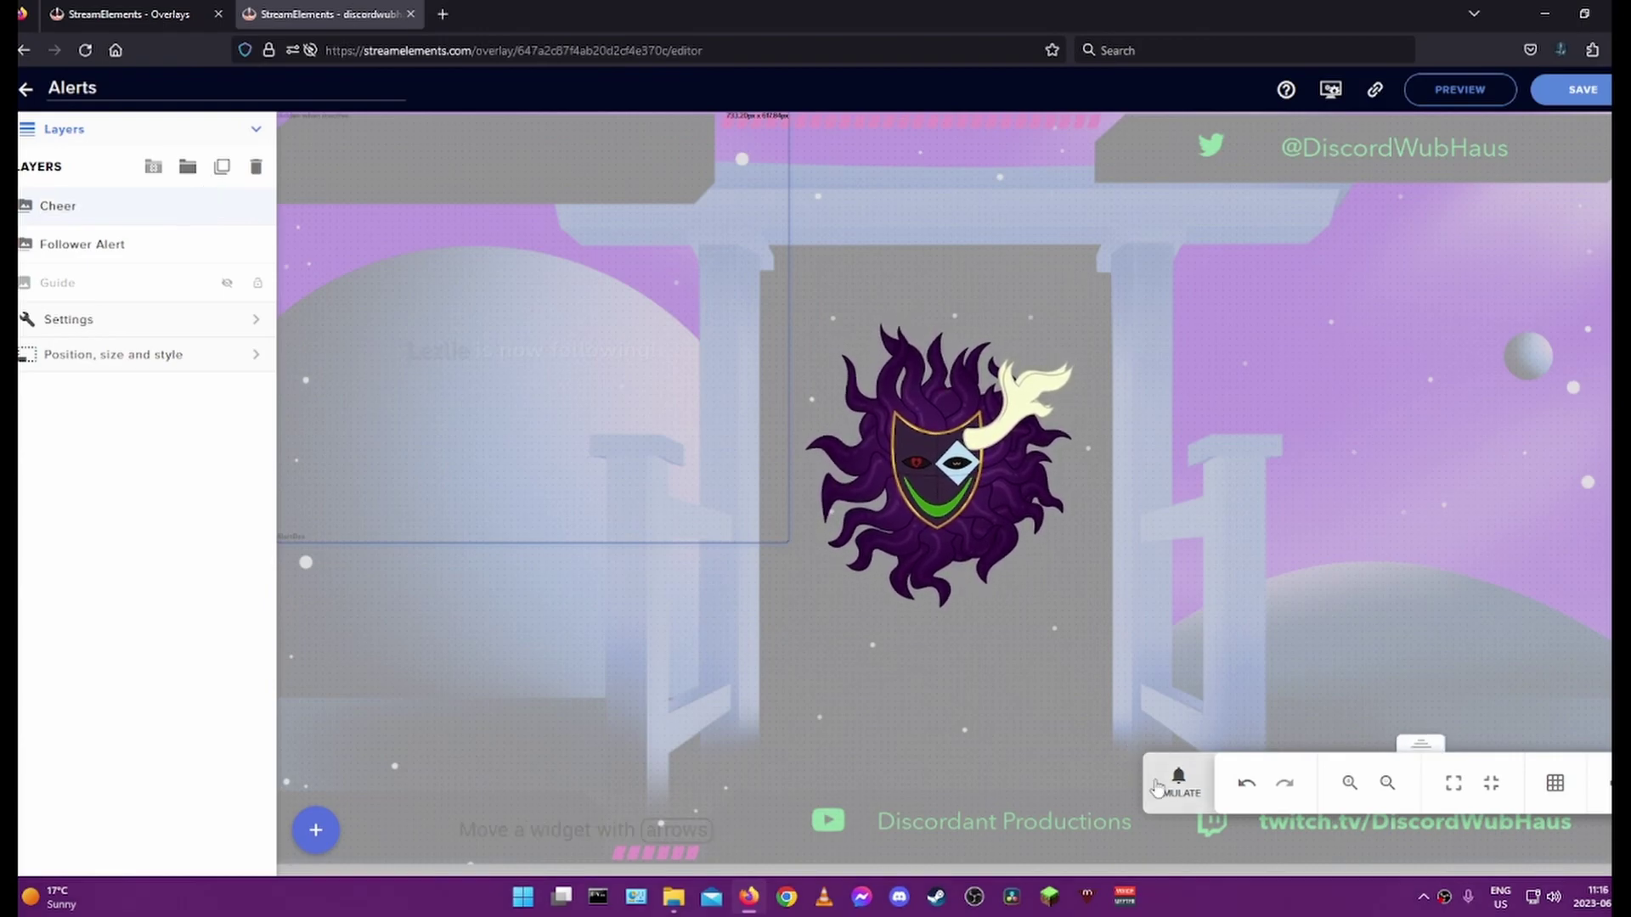
Step: Emulate a cheer event to test the cheer alert with its message and text-to-speech
click(1173, 788)
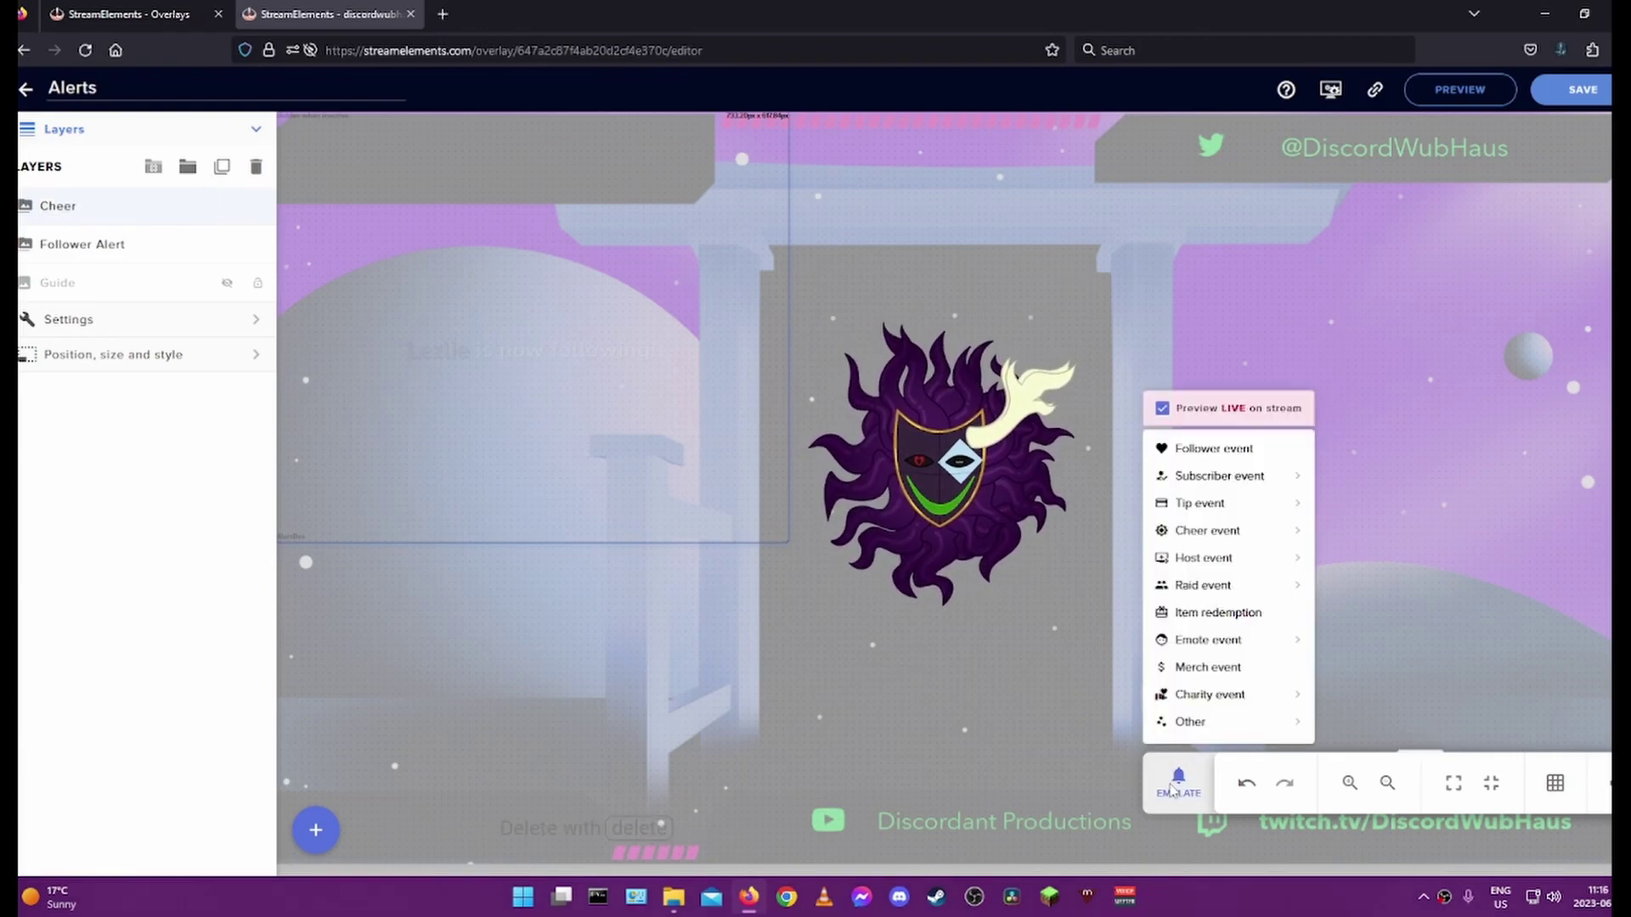
click(1206, 530)
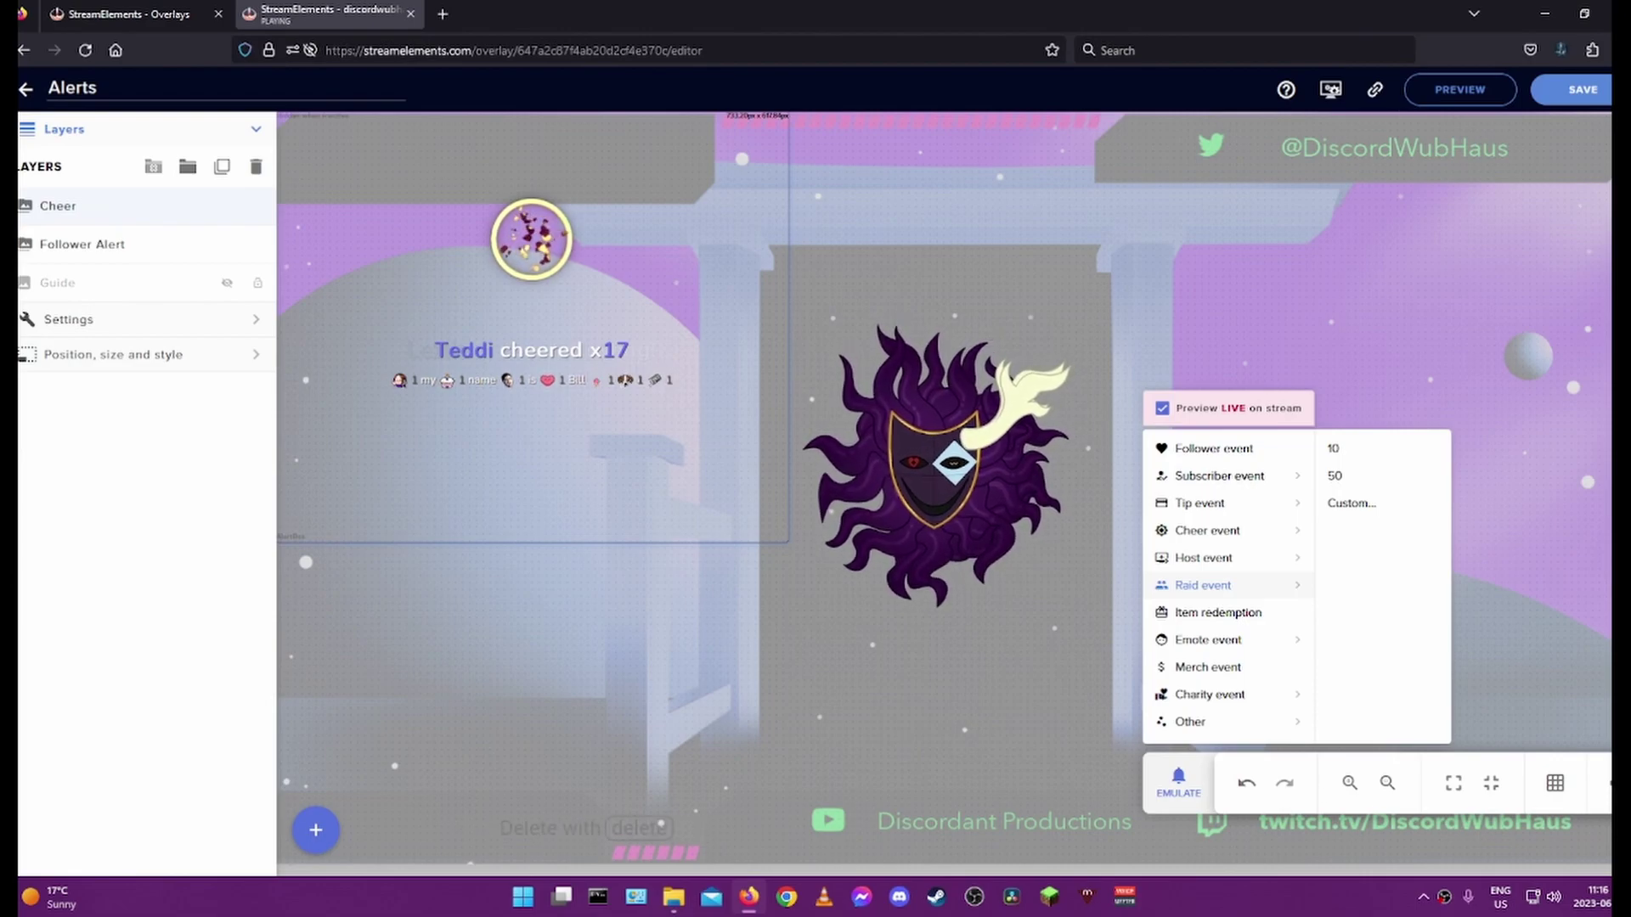
click(225, 555)
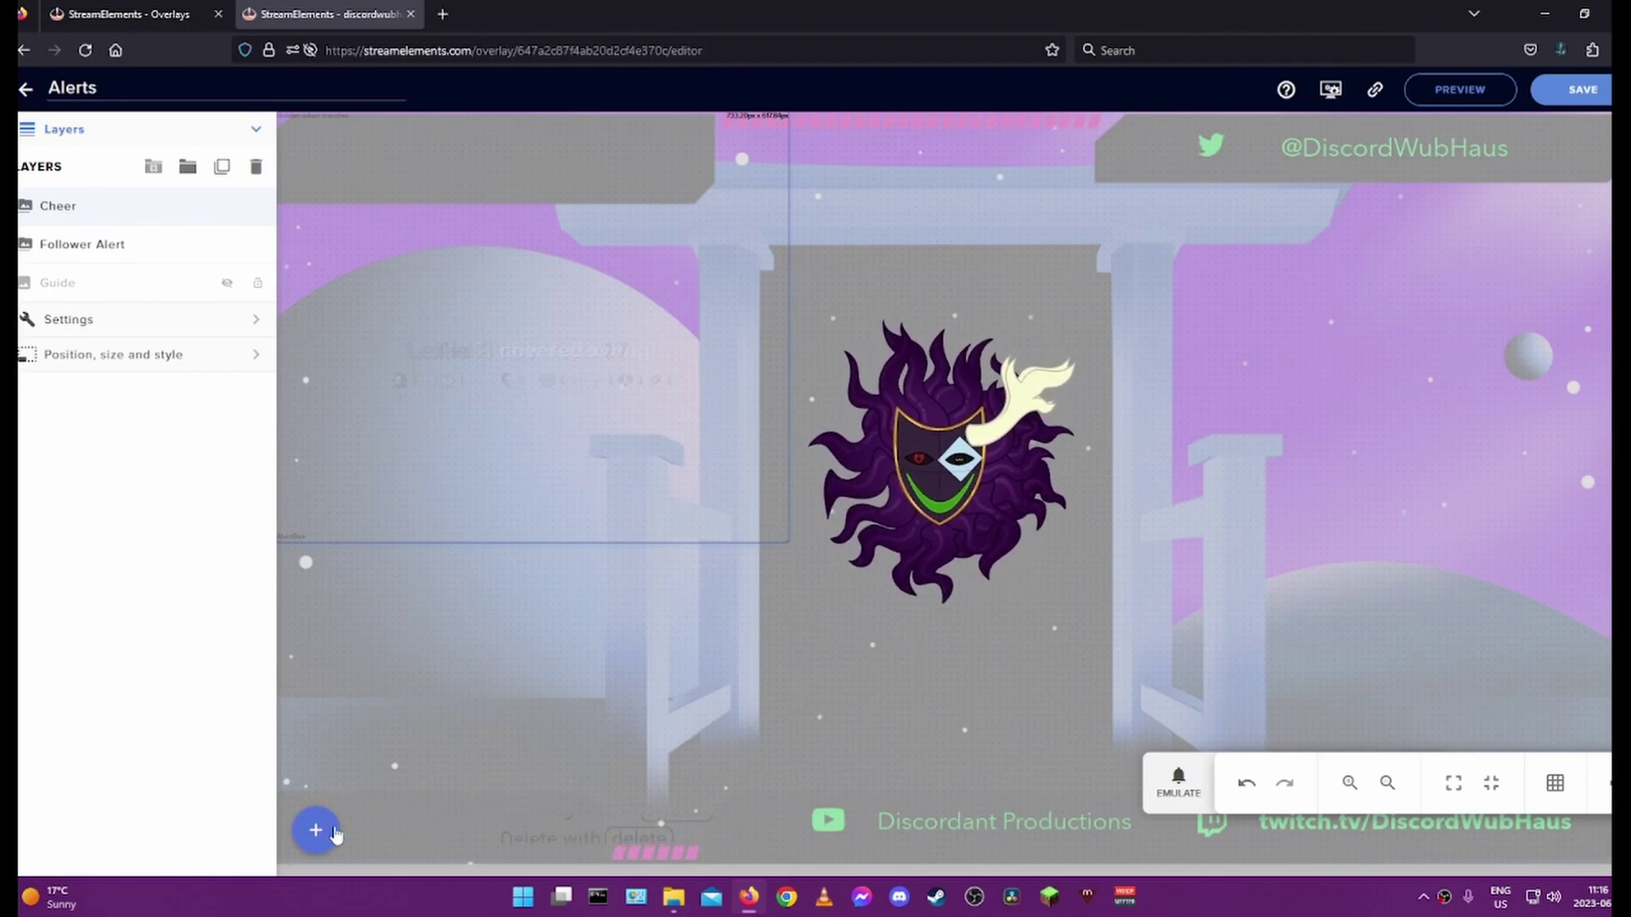
Step: Check the alert box's settings, save the Alerts overlay and return to the list of overlays
click(162, 320)
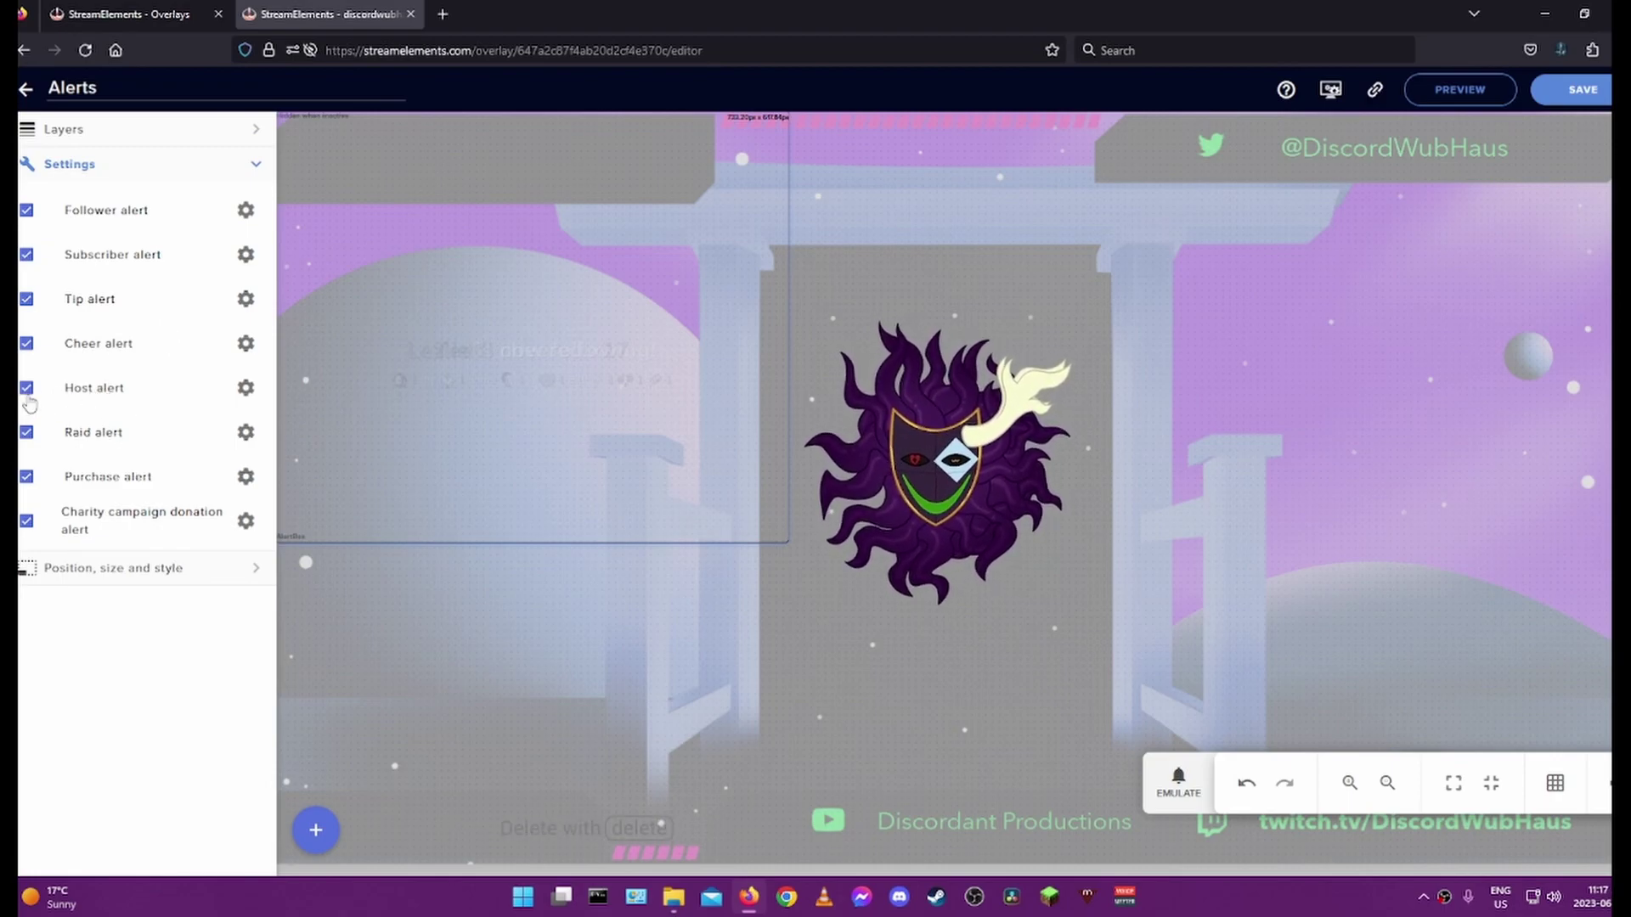
click(705, 333)
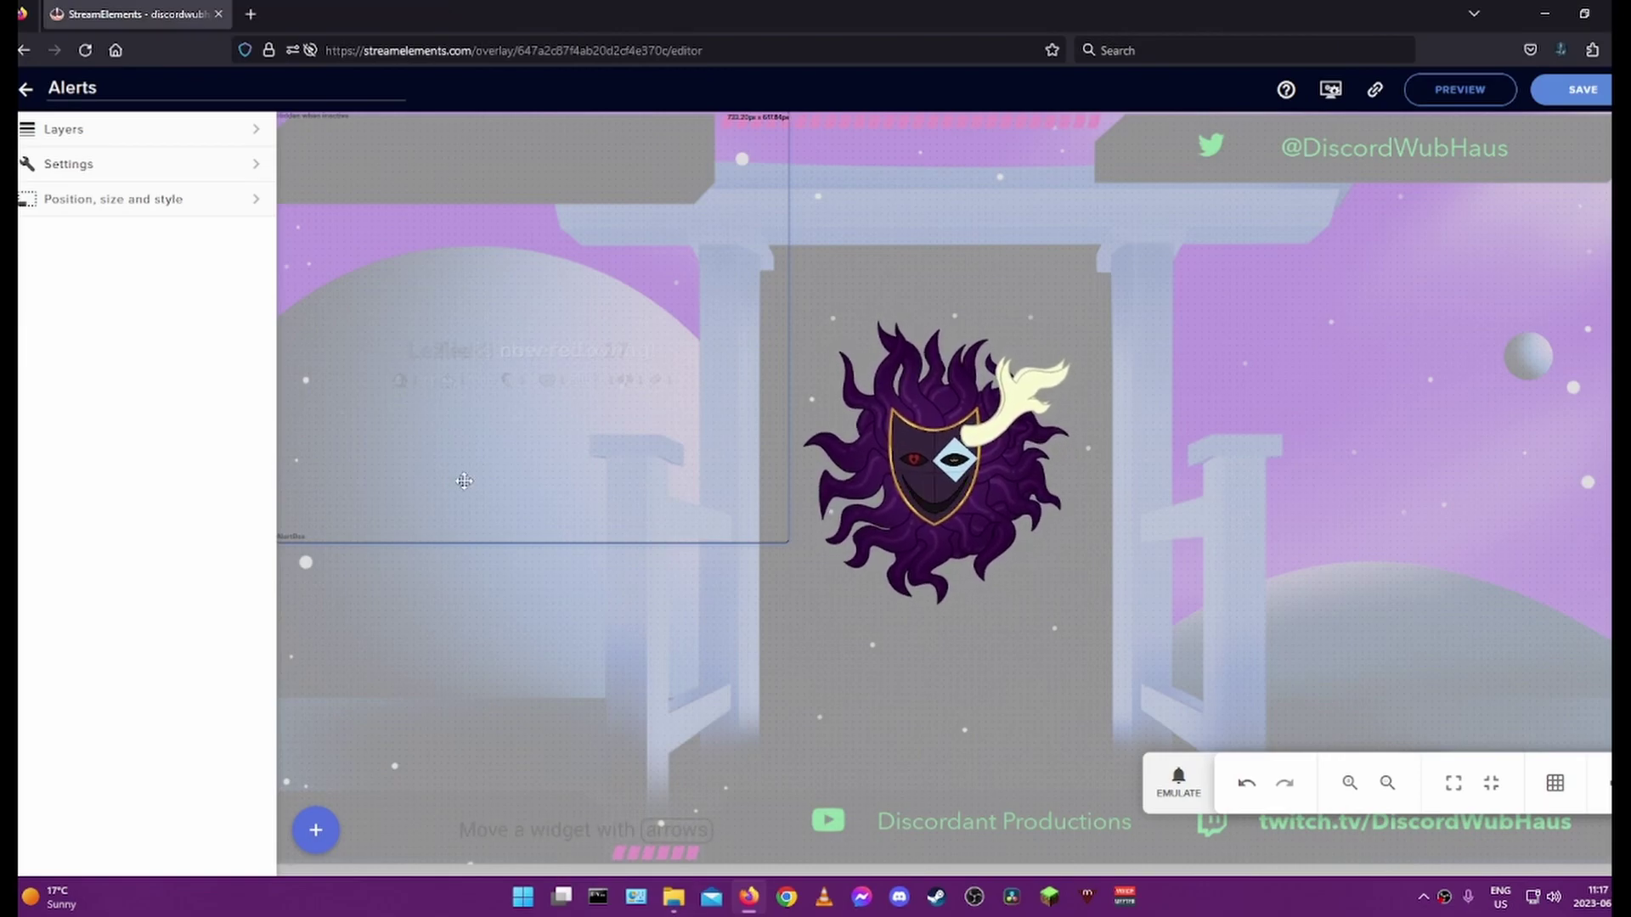
click(1564, 95)
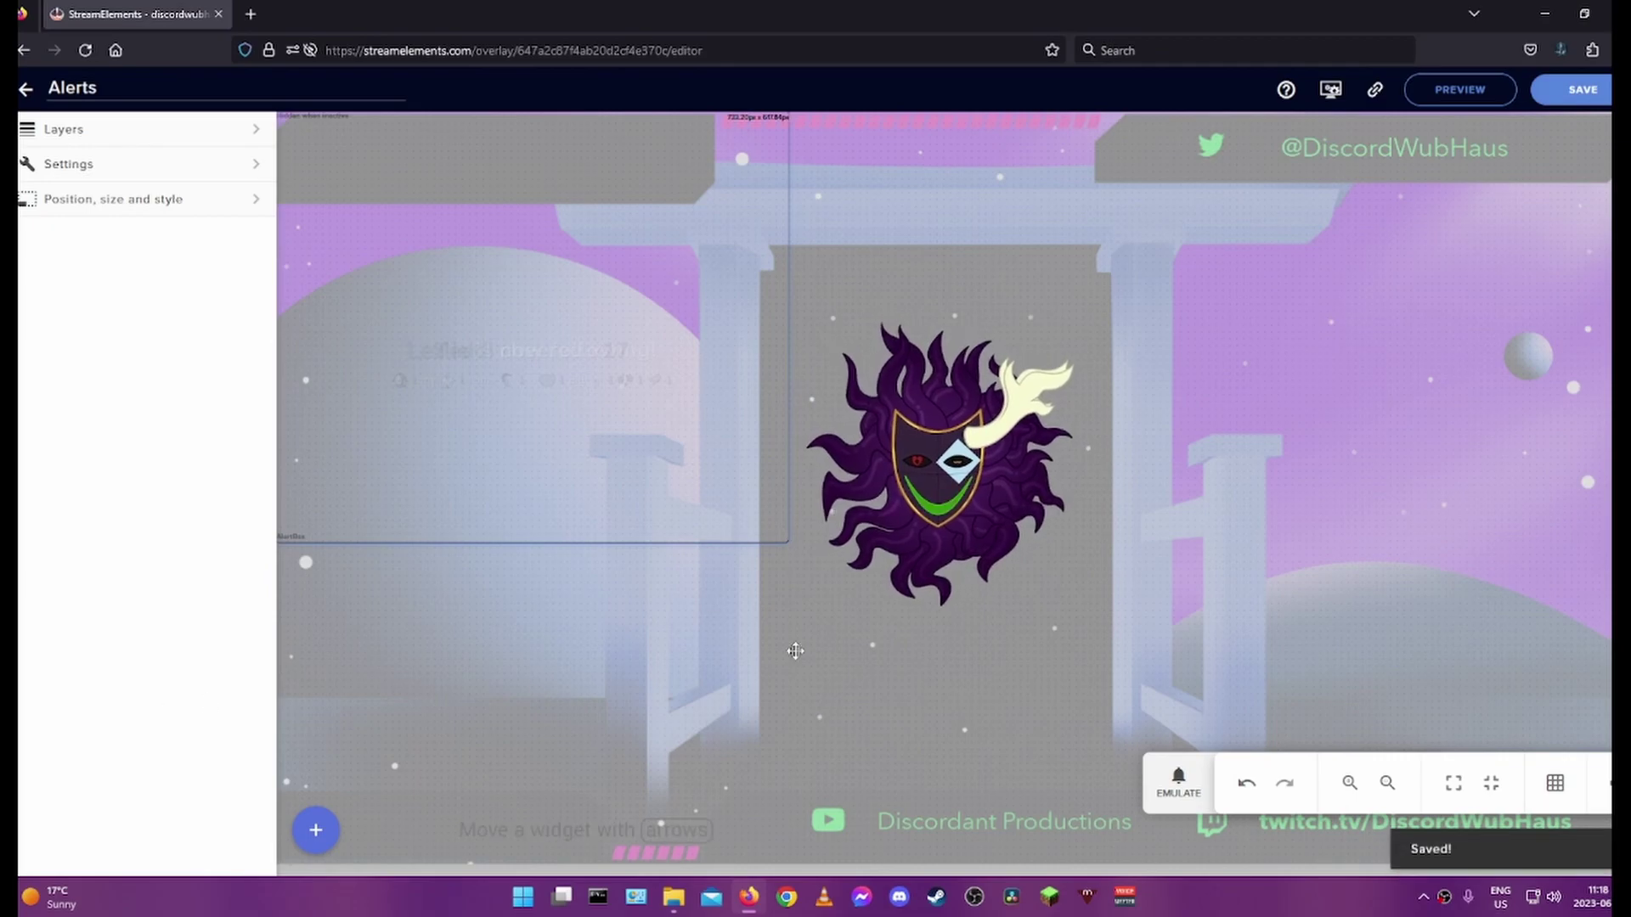
click(33, 100)
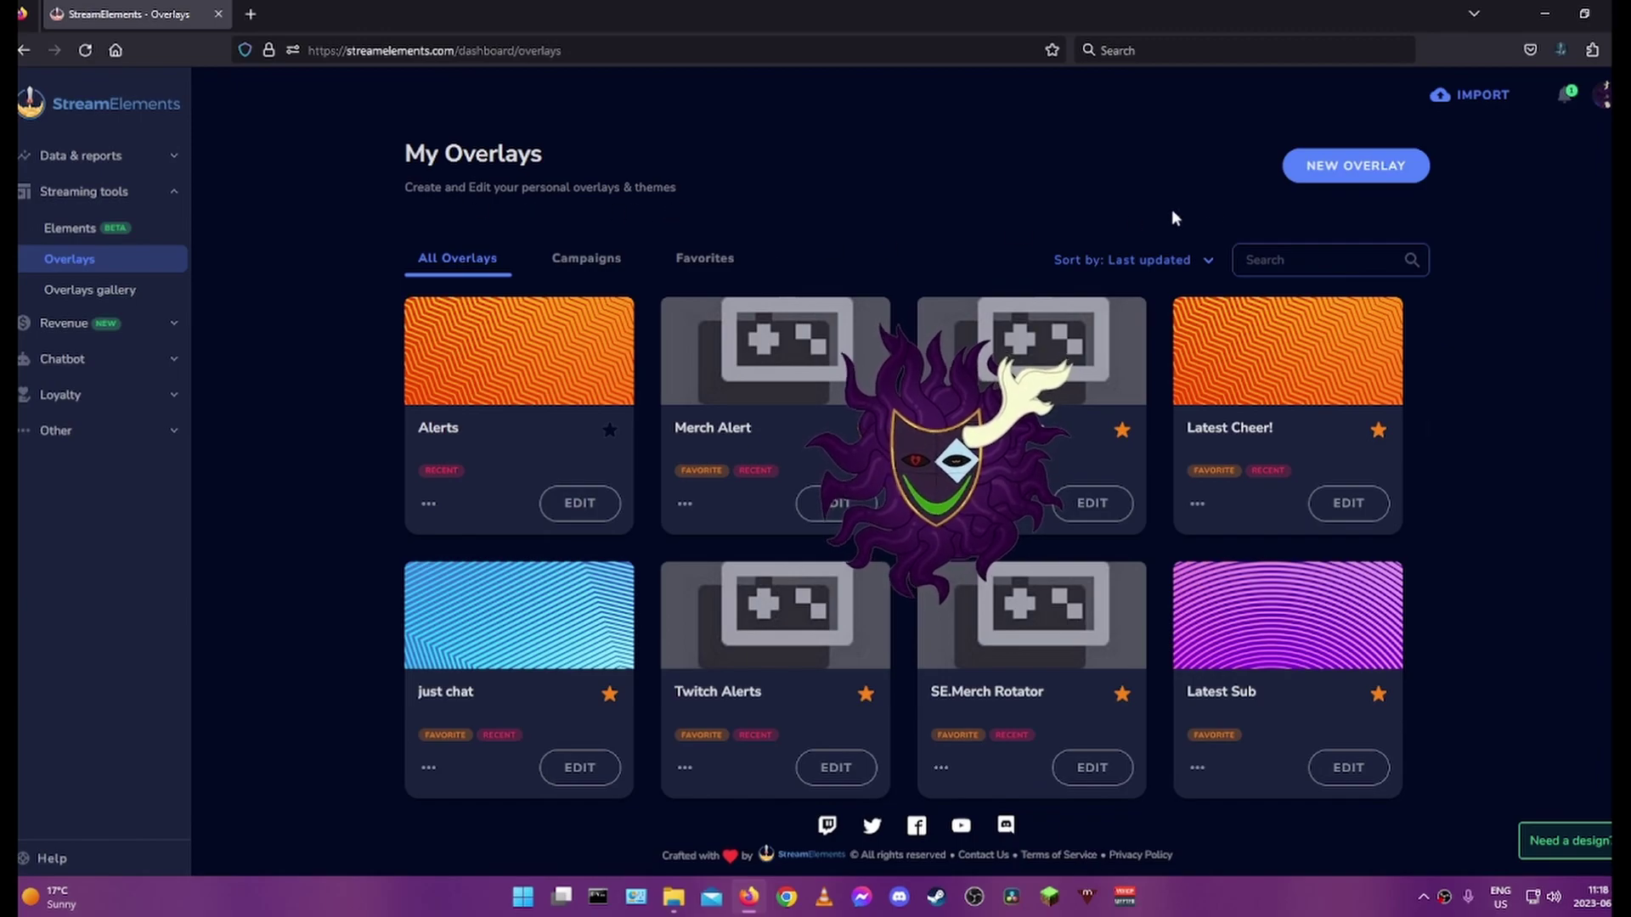
Step: Create a new overlay at 1080p resolution
click(1362, 183)
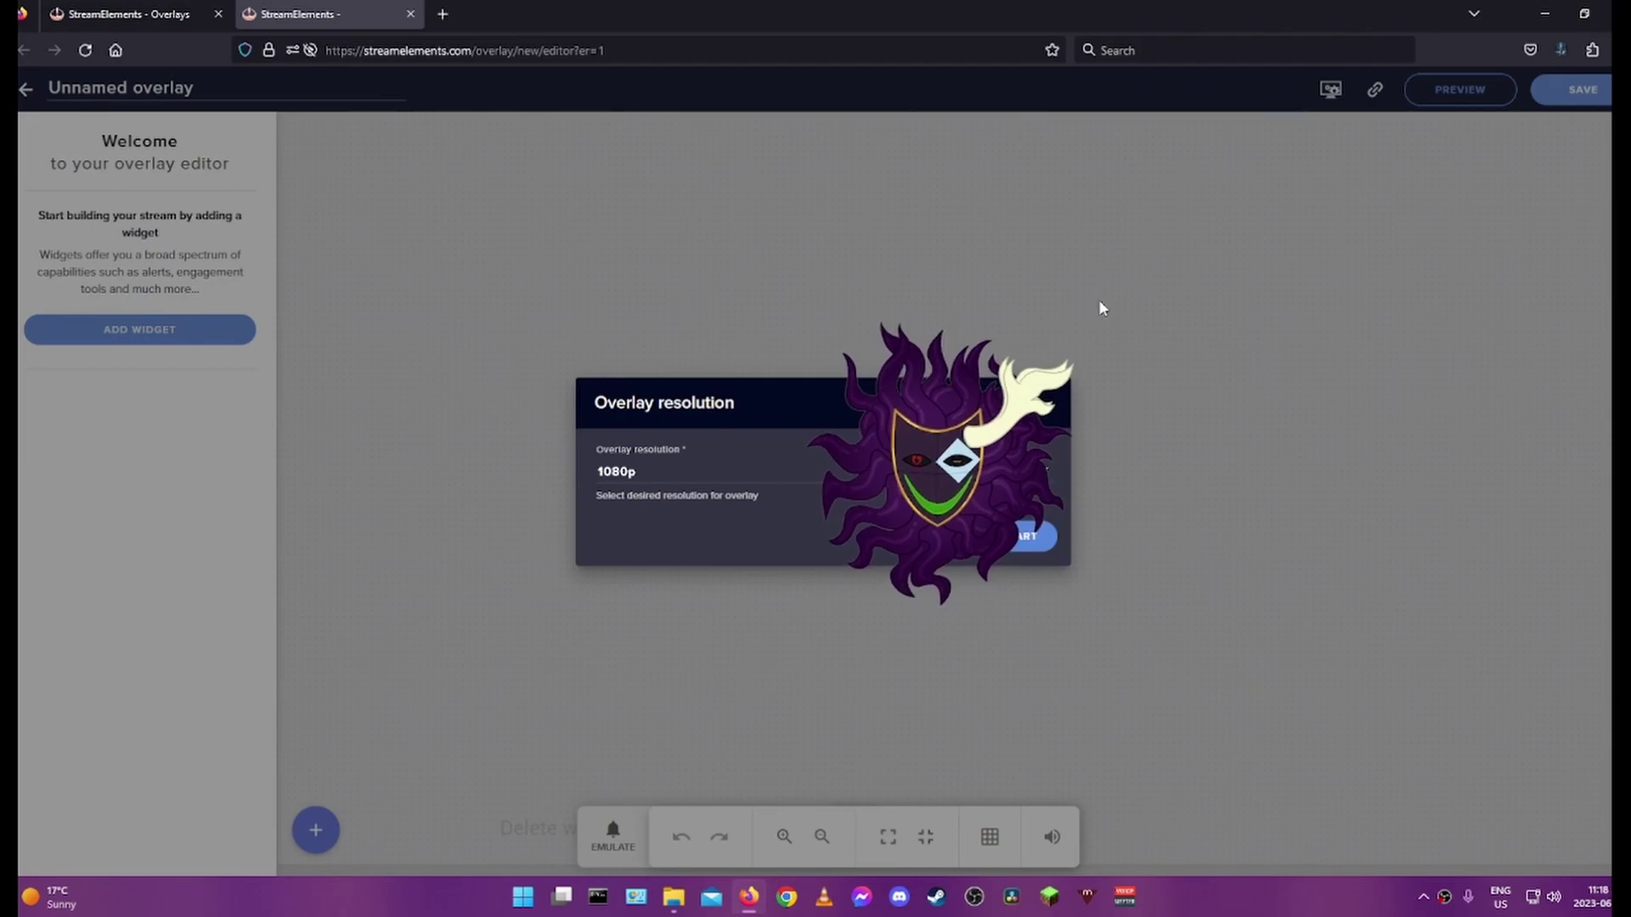
click(1032, 536)
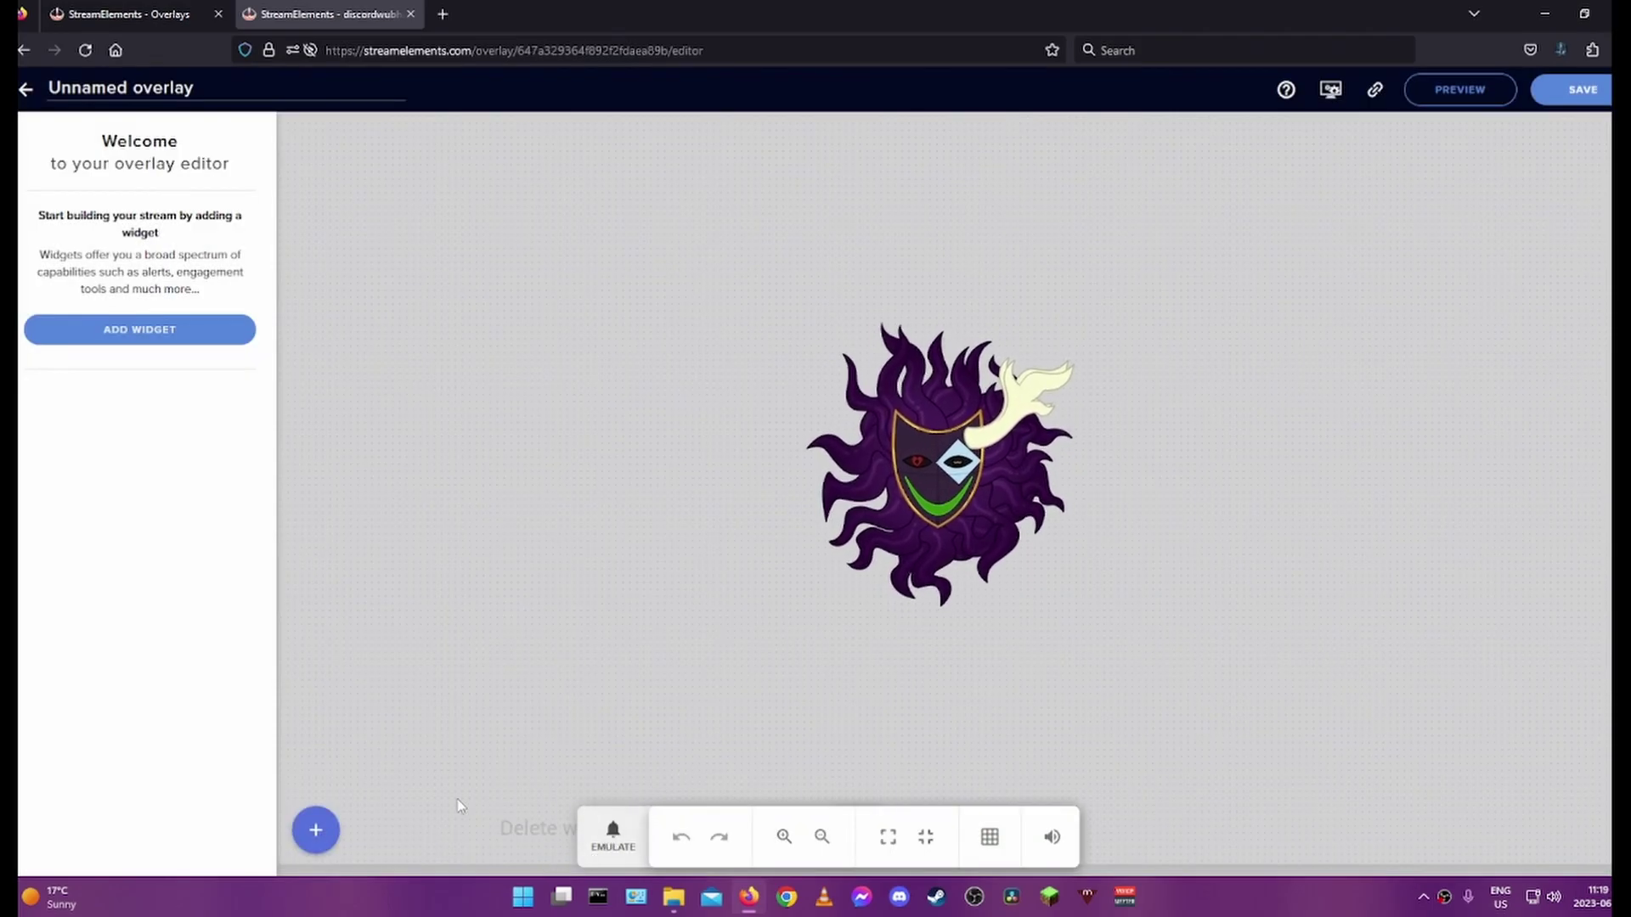
Step: Add the stream background picture as an image widget, enlarge it to about 1912 × 1109 px and set its opacity to 50%
click(316, 832)
mouse_move(430, 648)
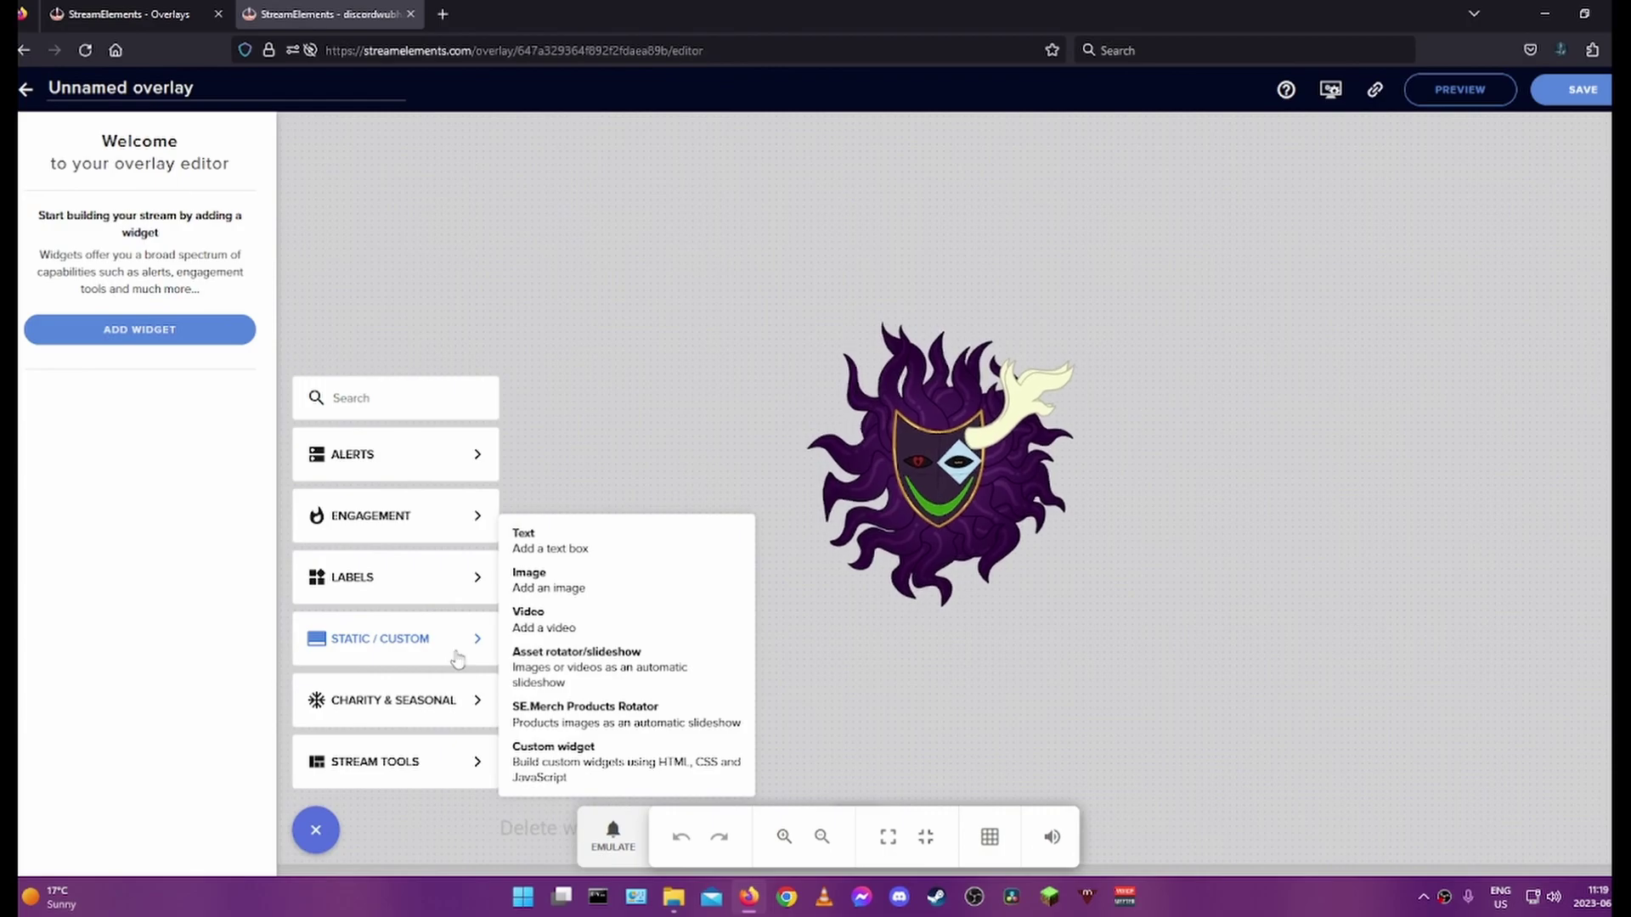
click(630, 595)
click(313, 223)
drag(424, 259, 1613, 865)
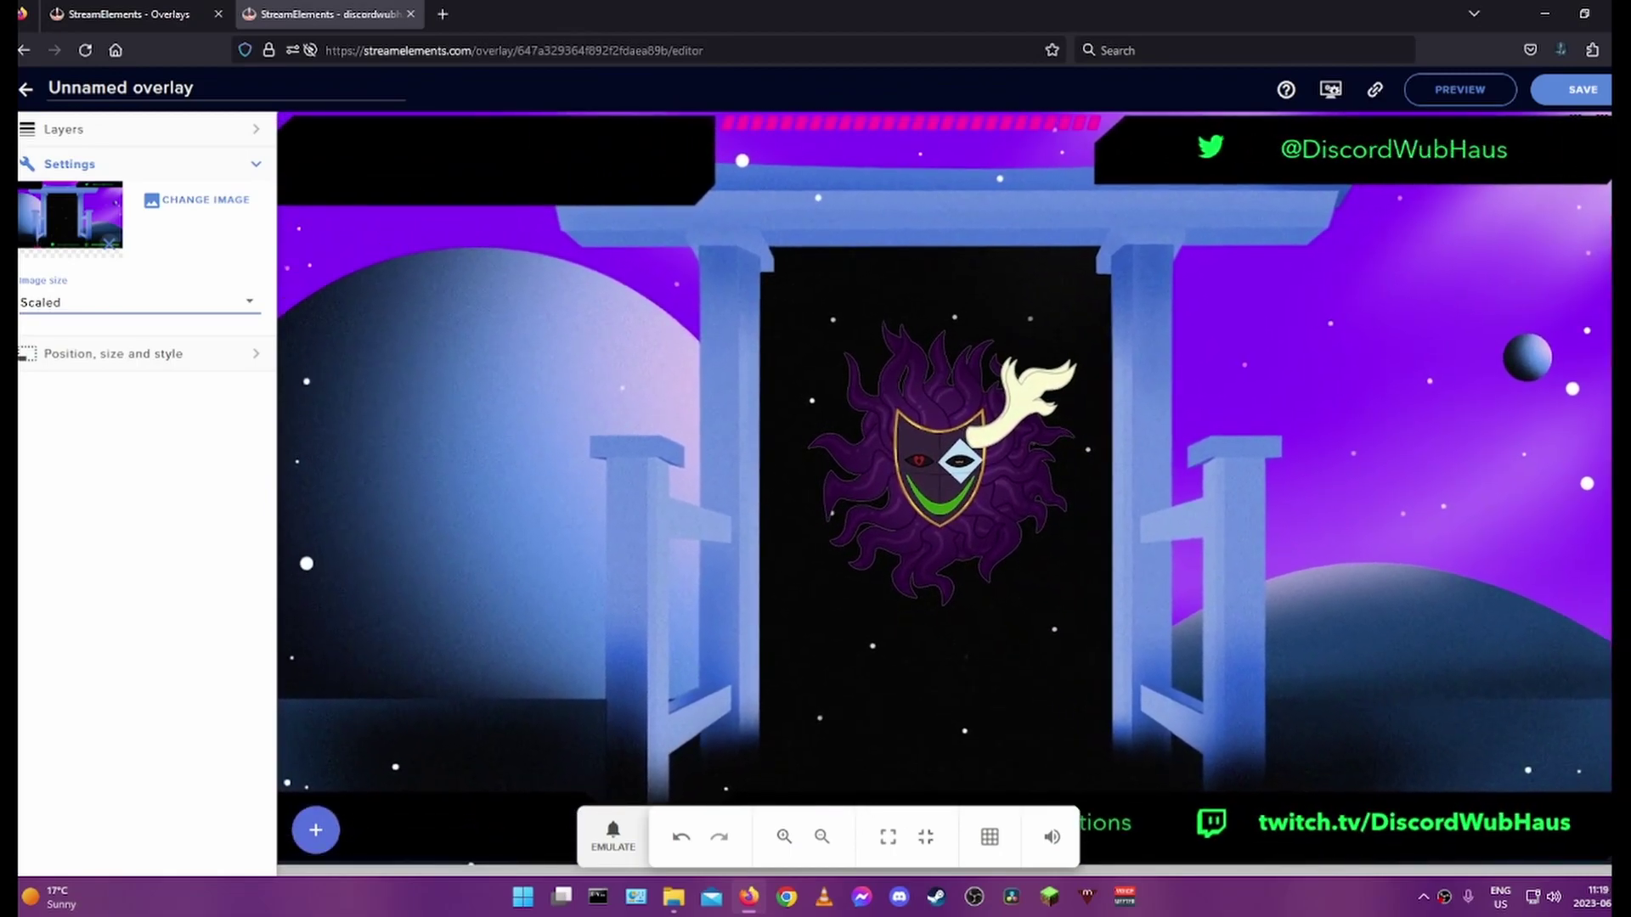
click(142, 369)
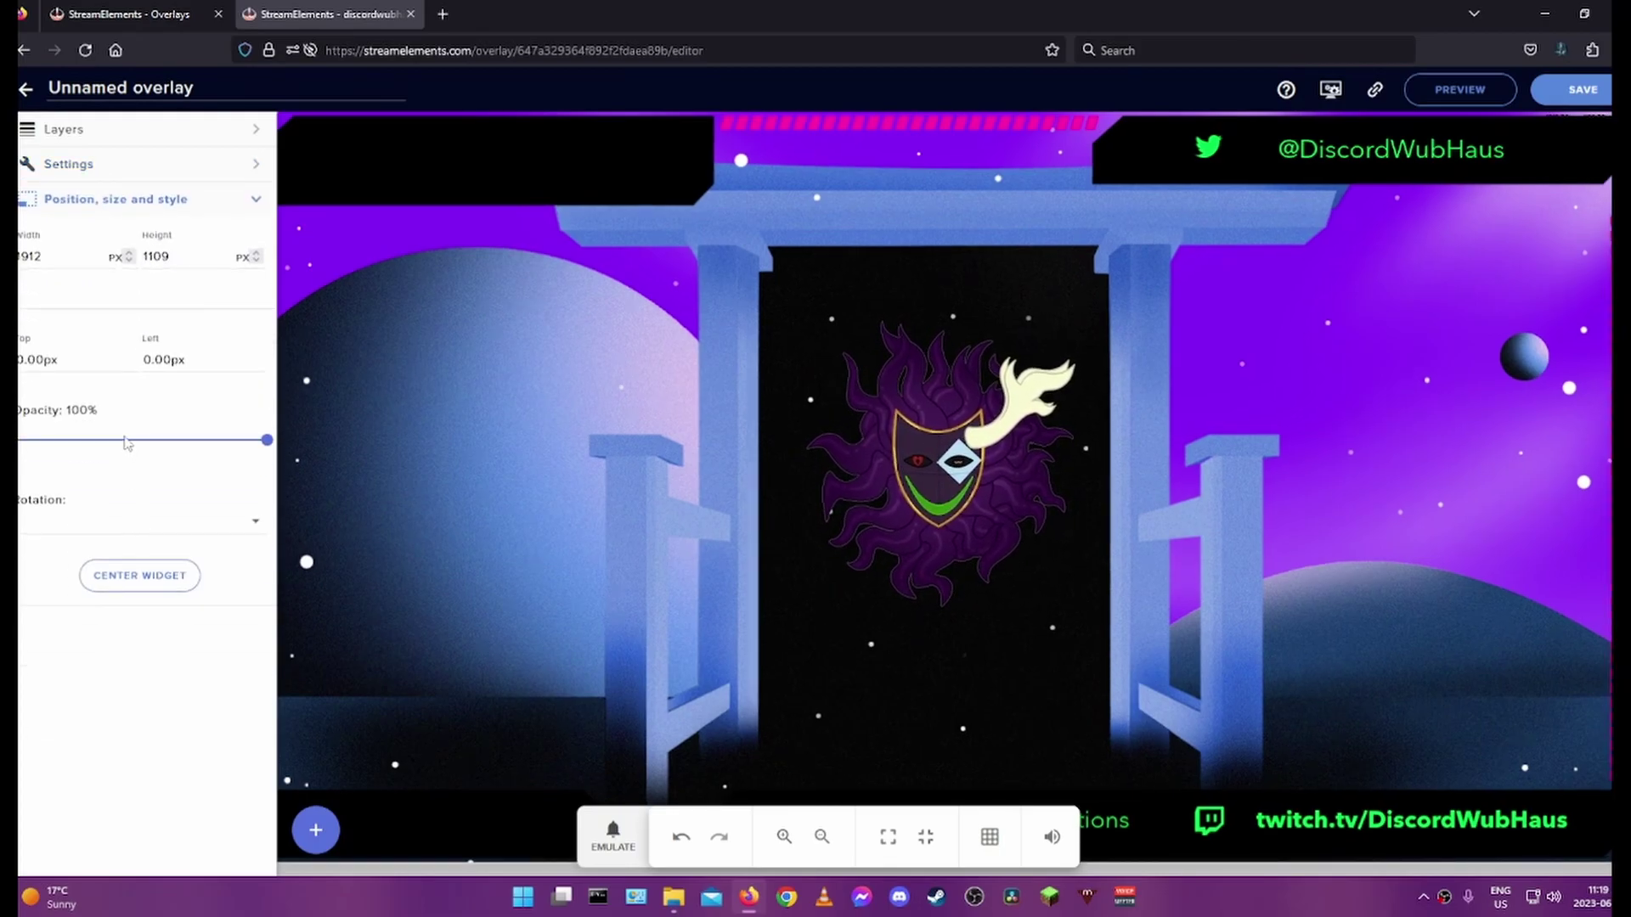
click(126, 440)
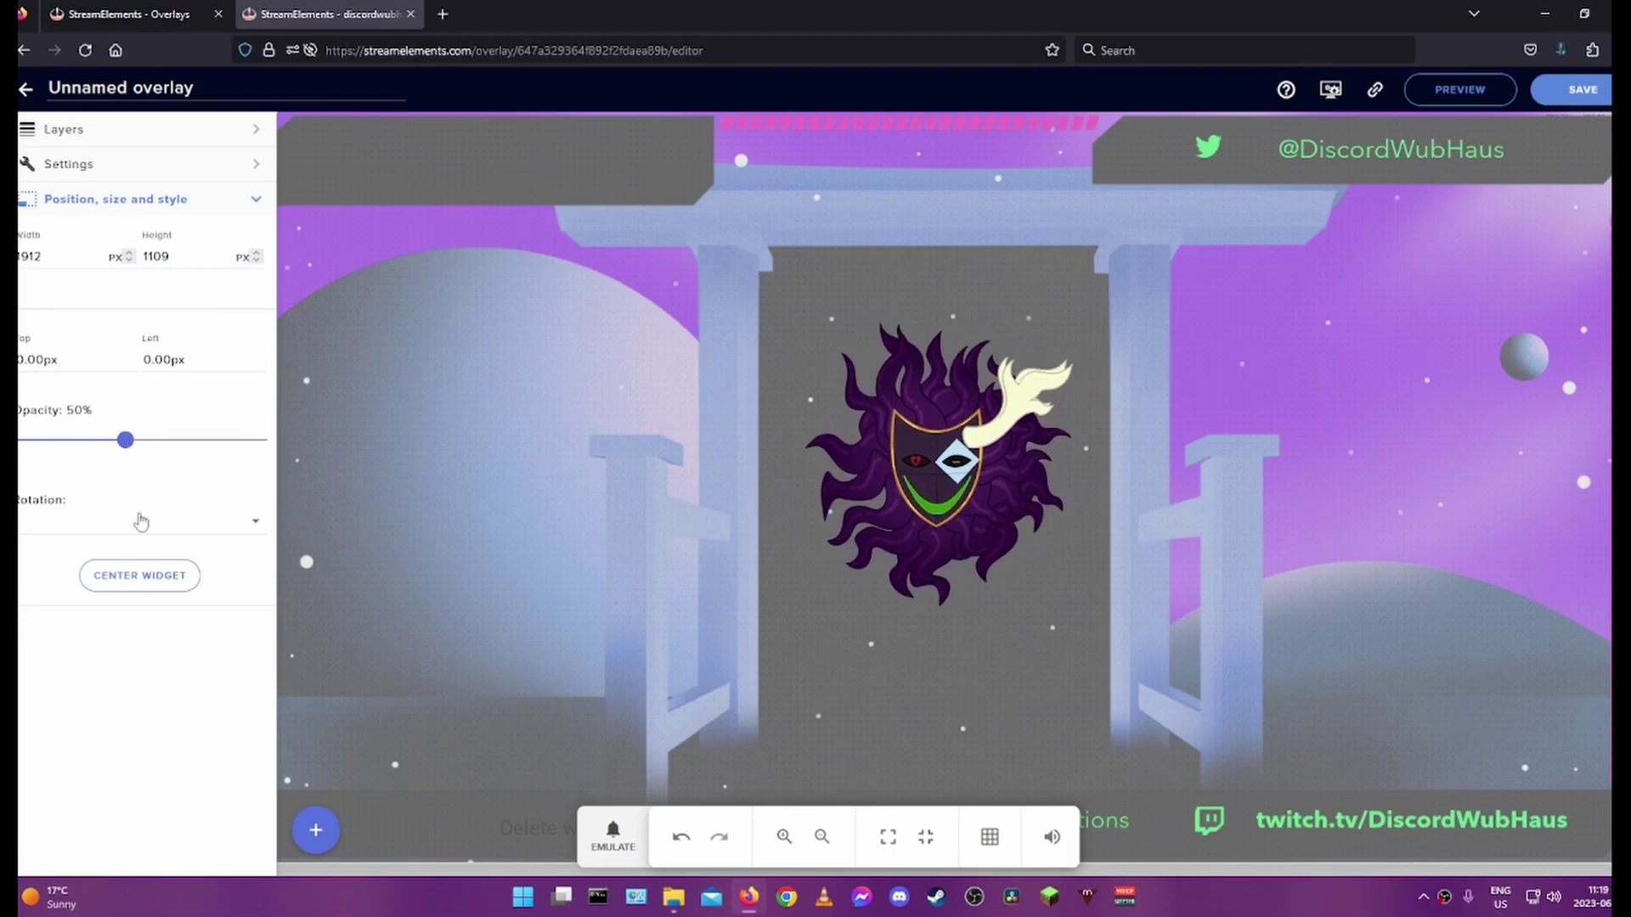
Step: Rename the Image 1 layer as Guide and turn its visibility off
click(212, 136)
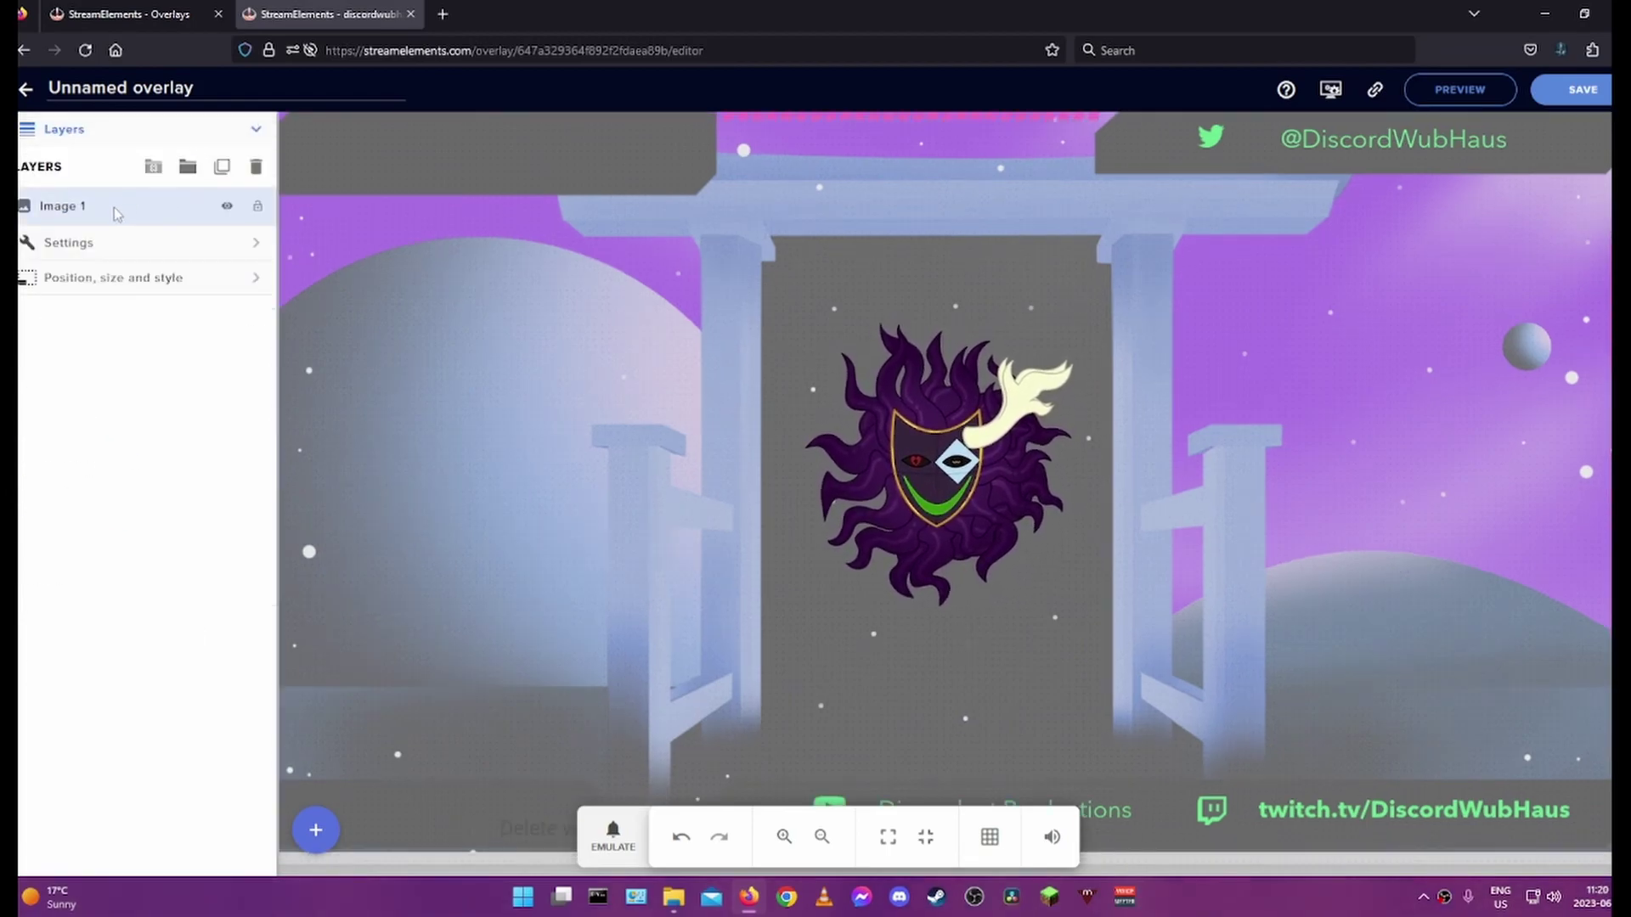
click(91, 205)
text(Guide)
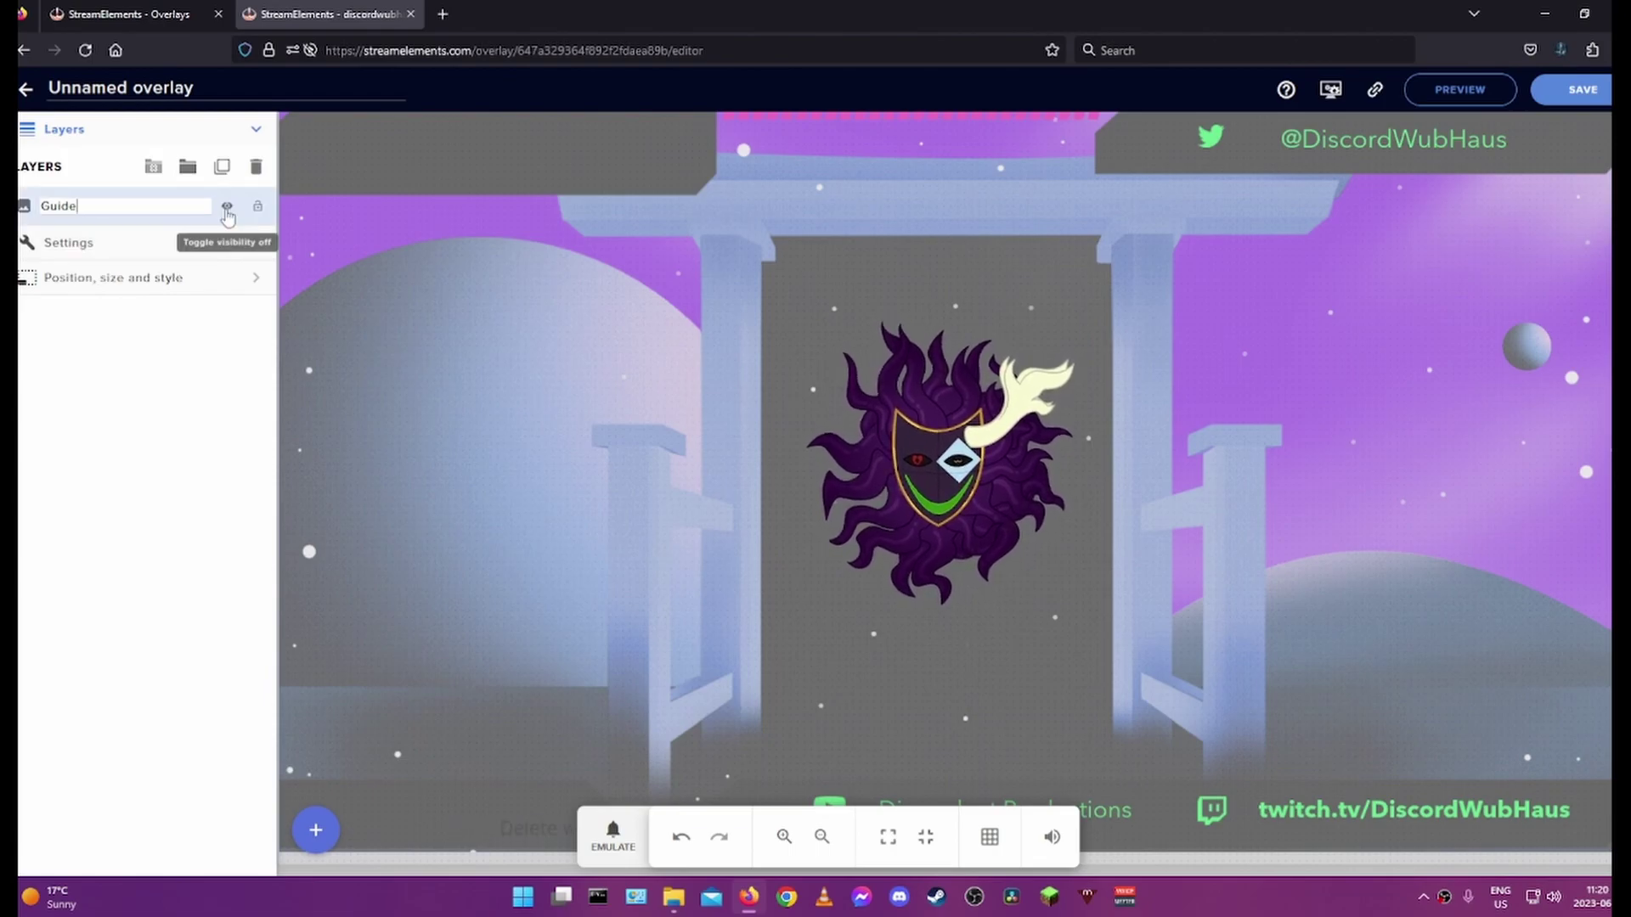
click(227, 208)
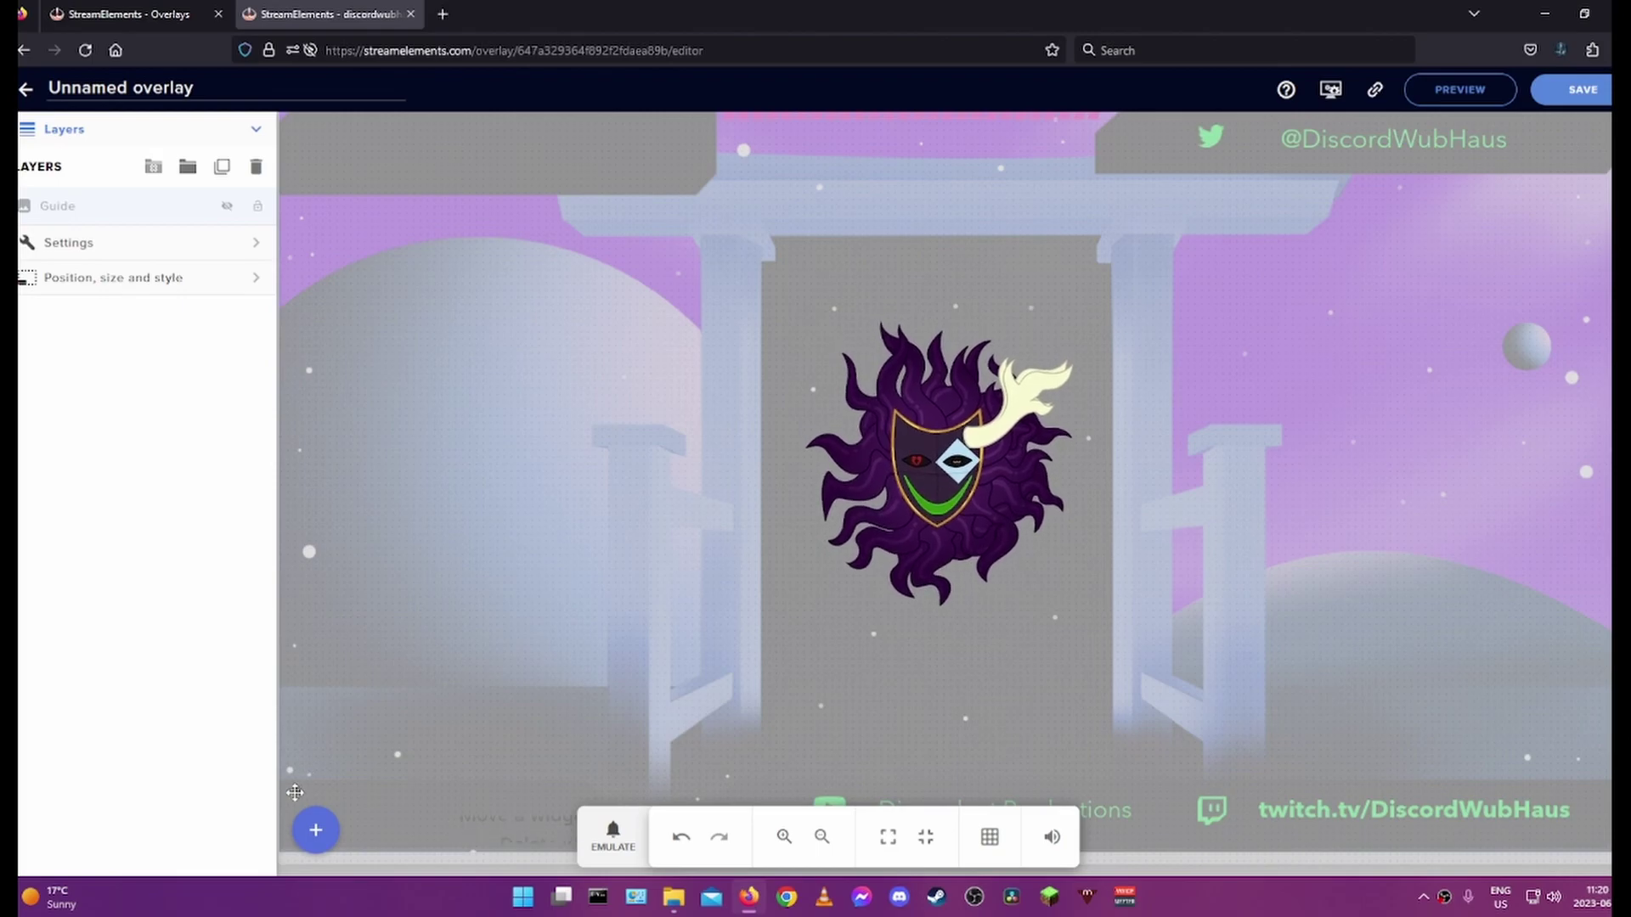
Step: Add a Your stream's chat widget and place it over the area just right of the gate's right pillar
click(316, 833)
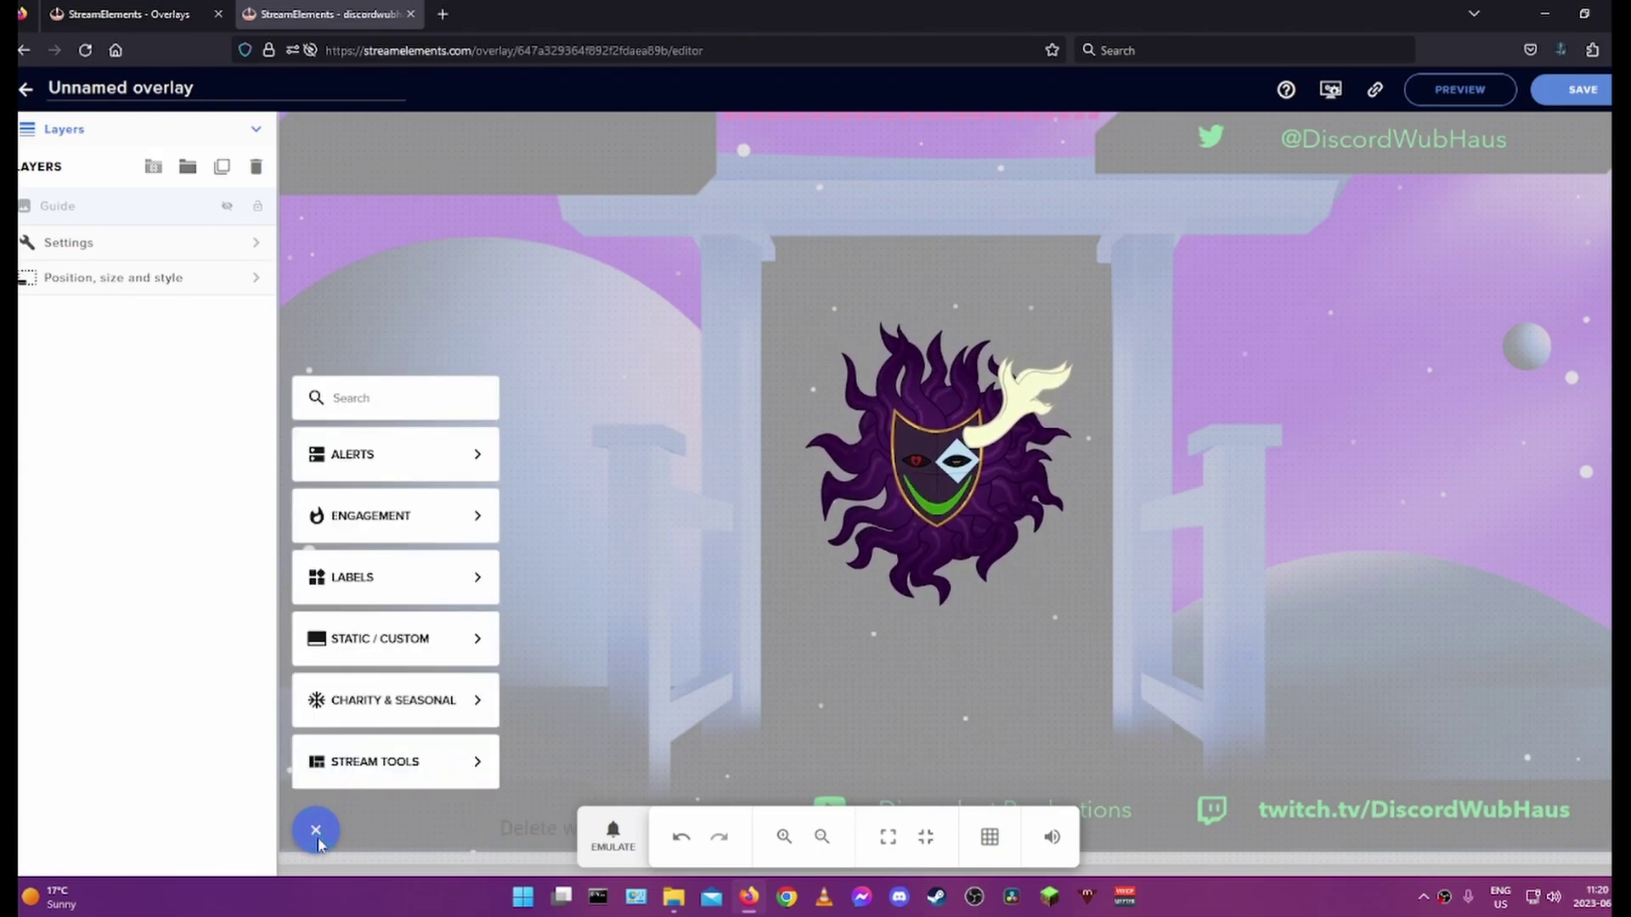
mouse_move(330, 782)
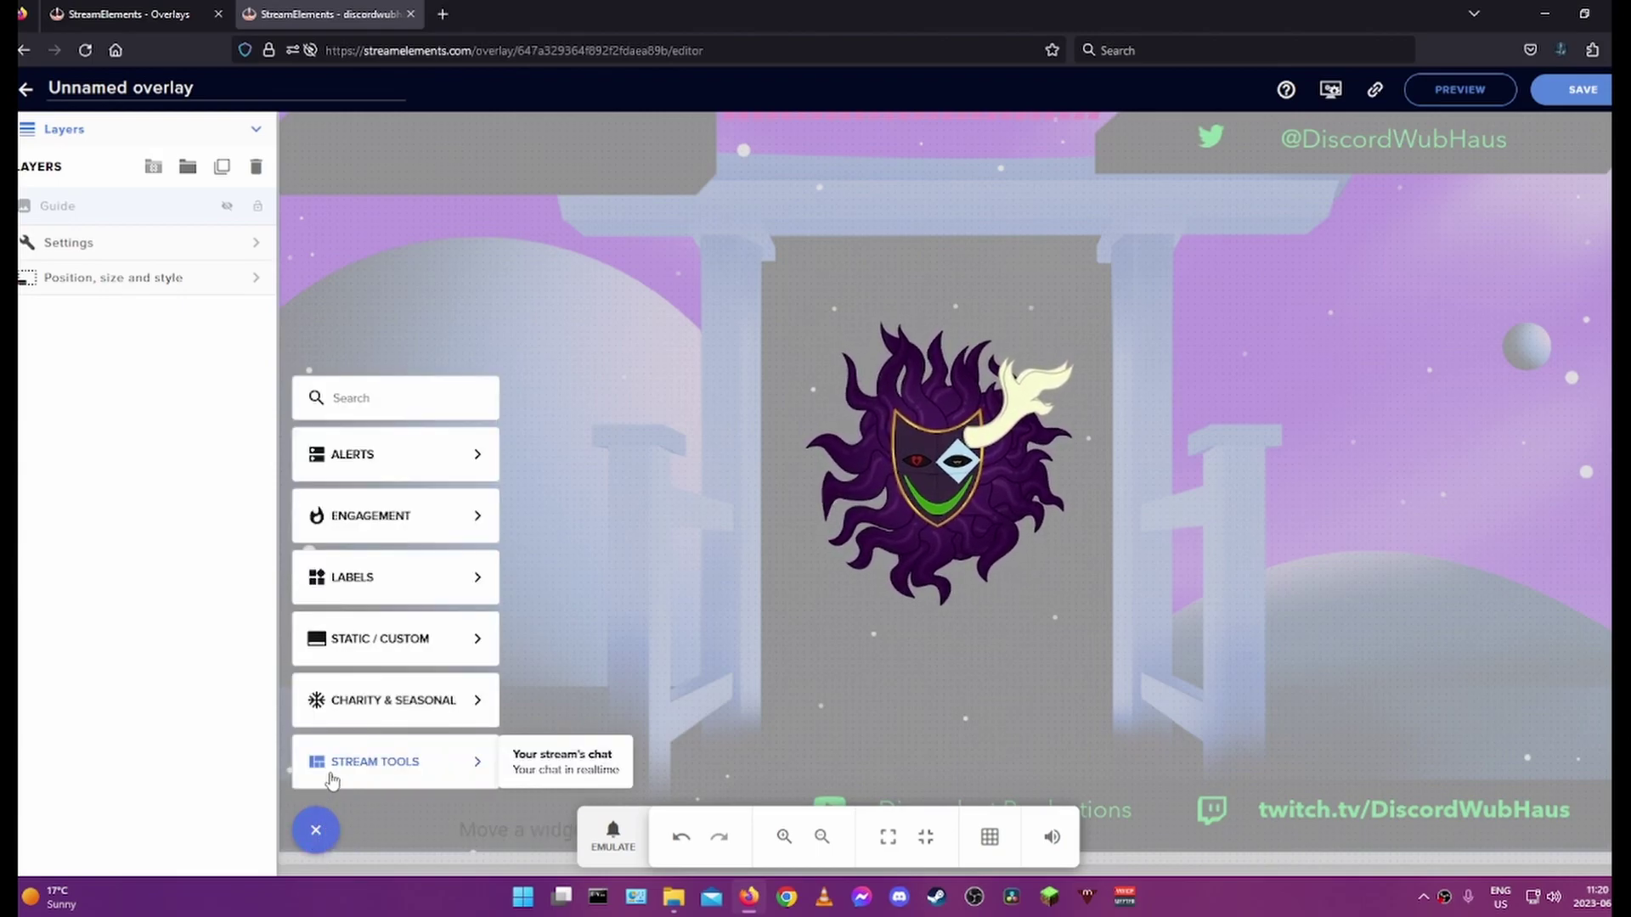
click(559, 775)
drag(432, 234, 1311, 355)
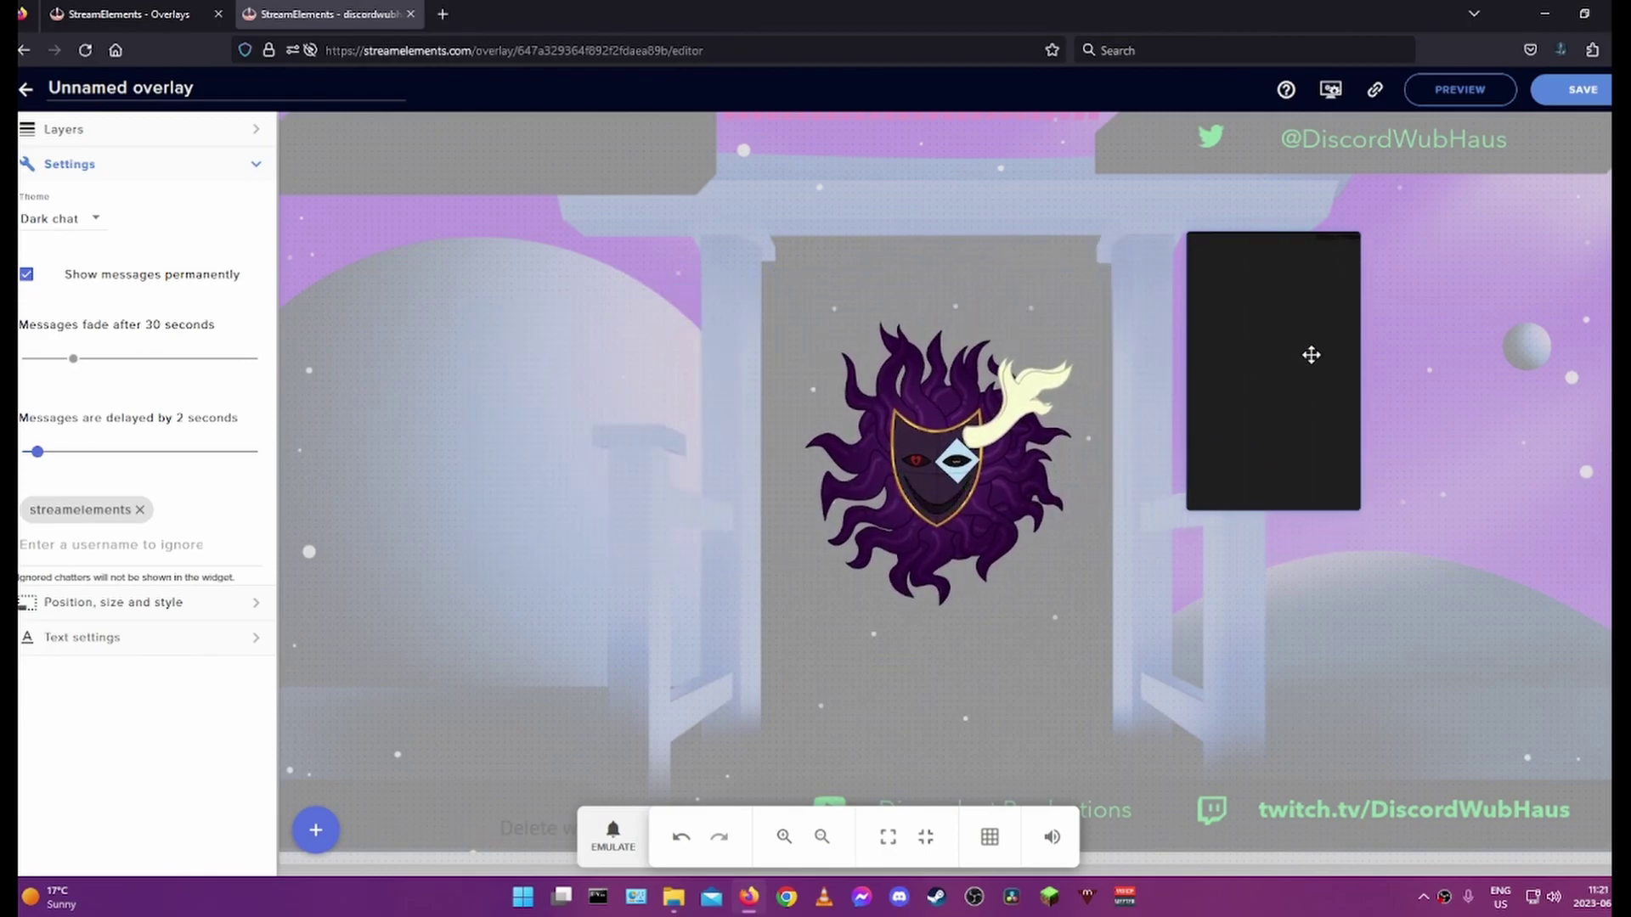
Step: Give the chat widget the Custom theme, turn off showing messages permanently and set the message delay to 0 seconds
click(100, 223)
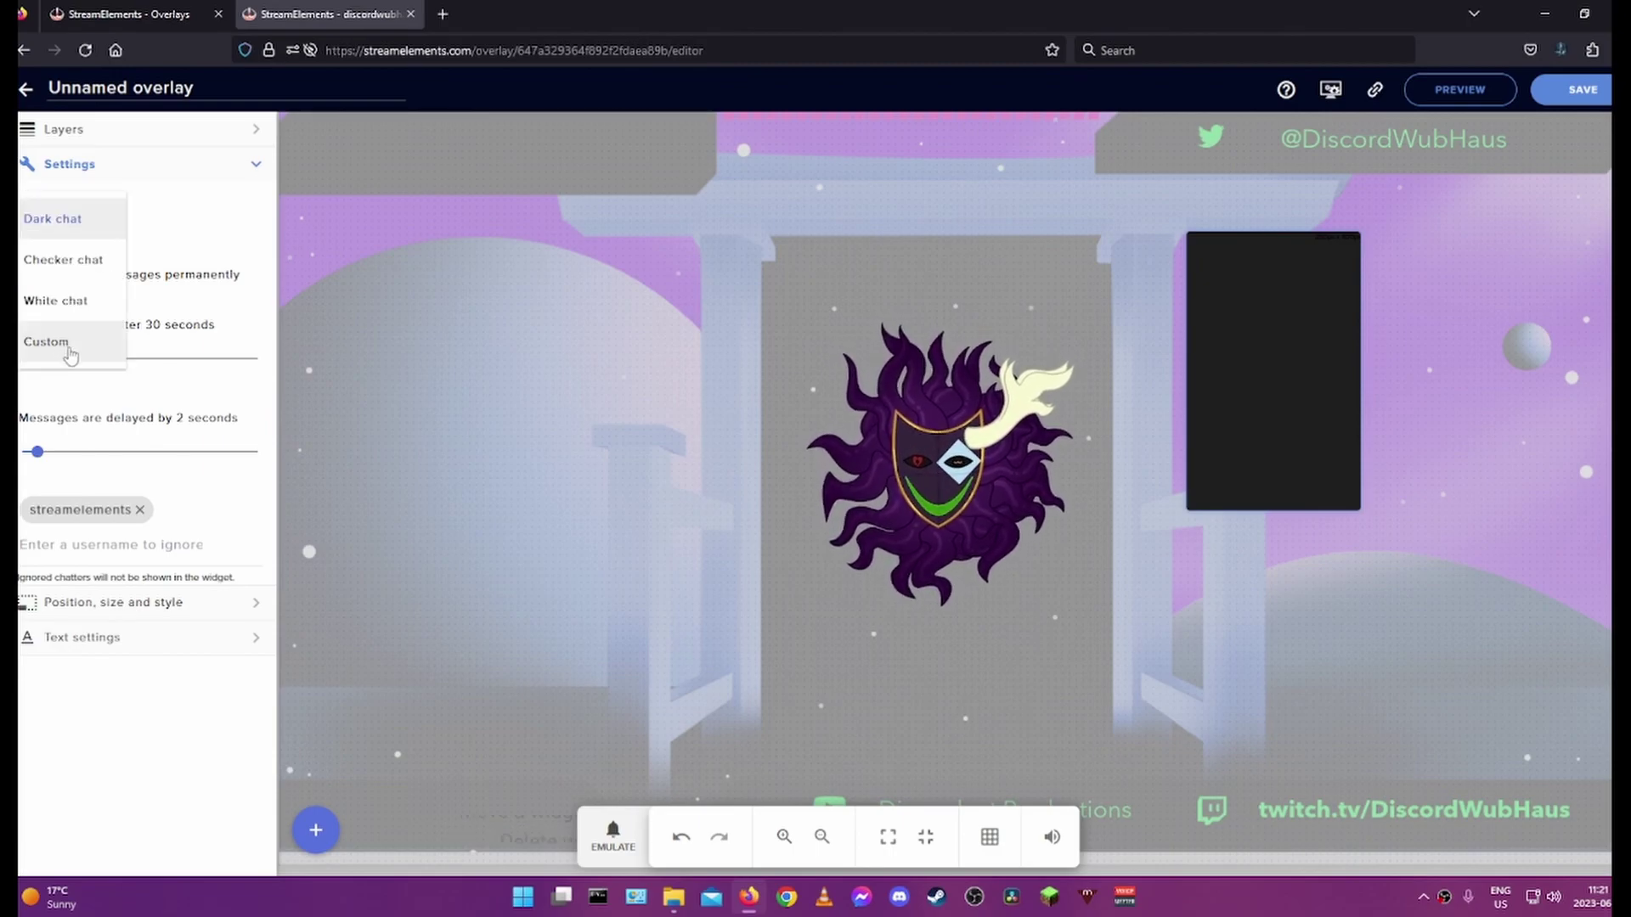
click(72, 355)
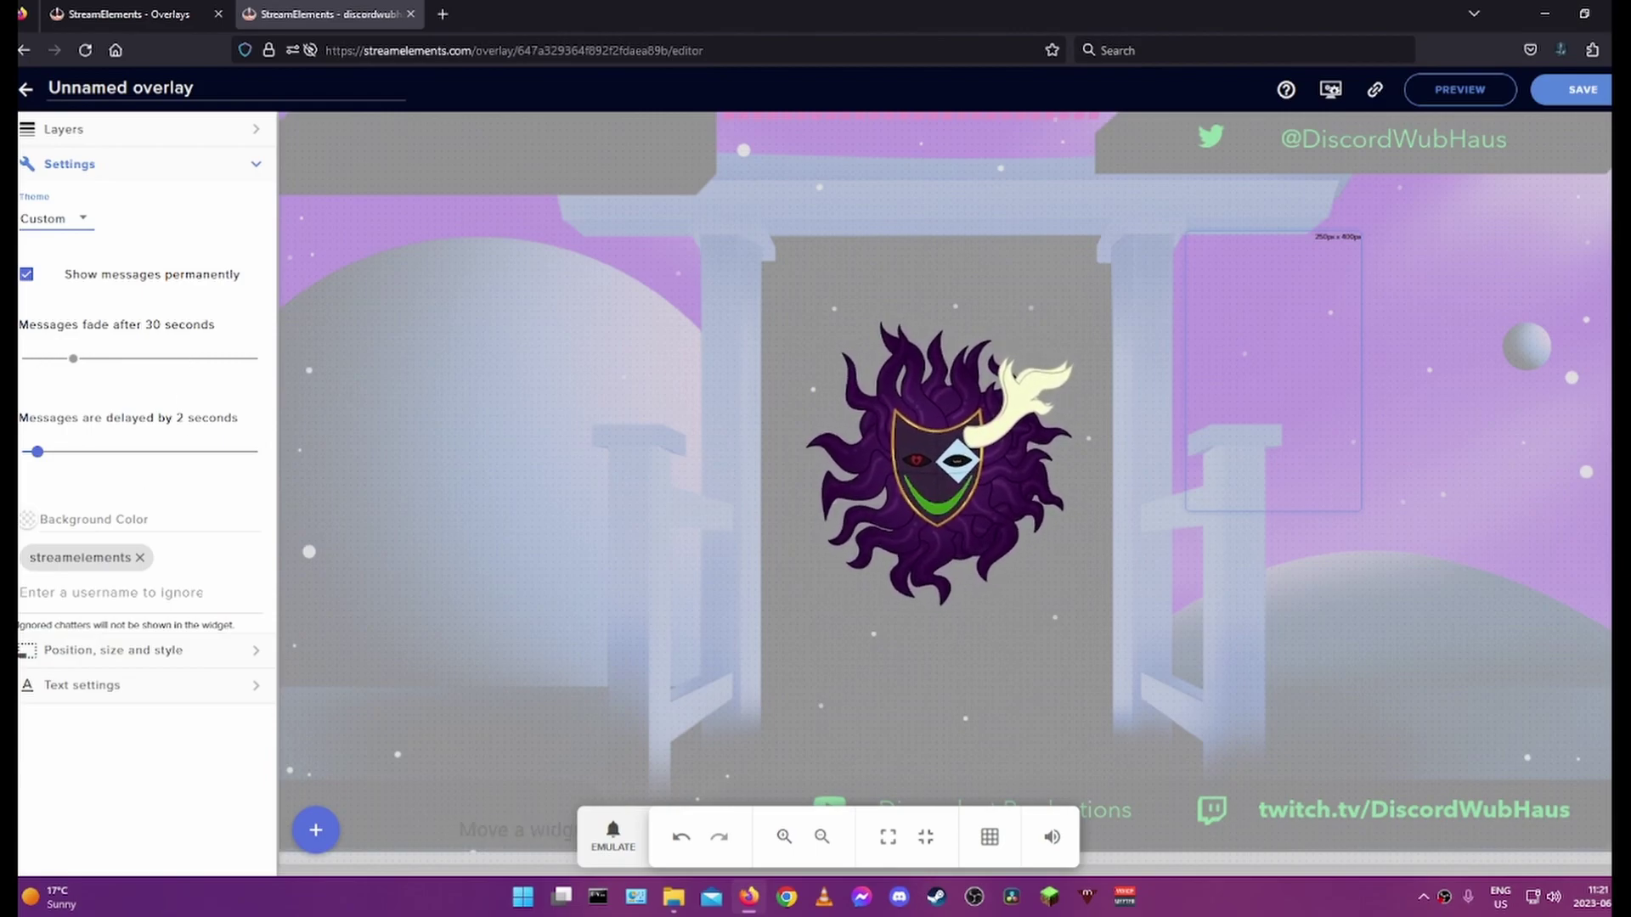
click(27, 277)
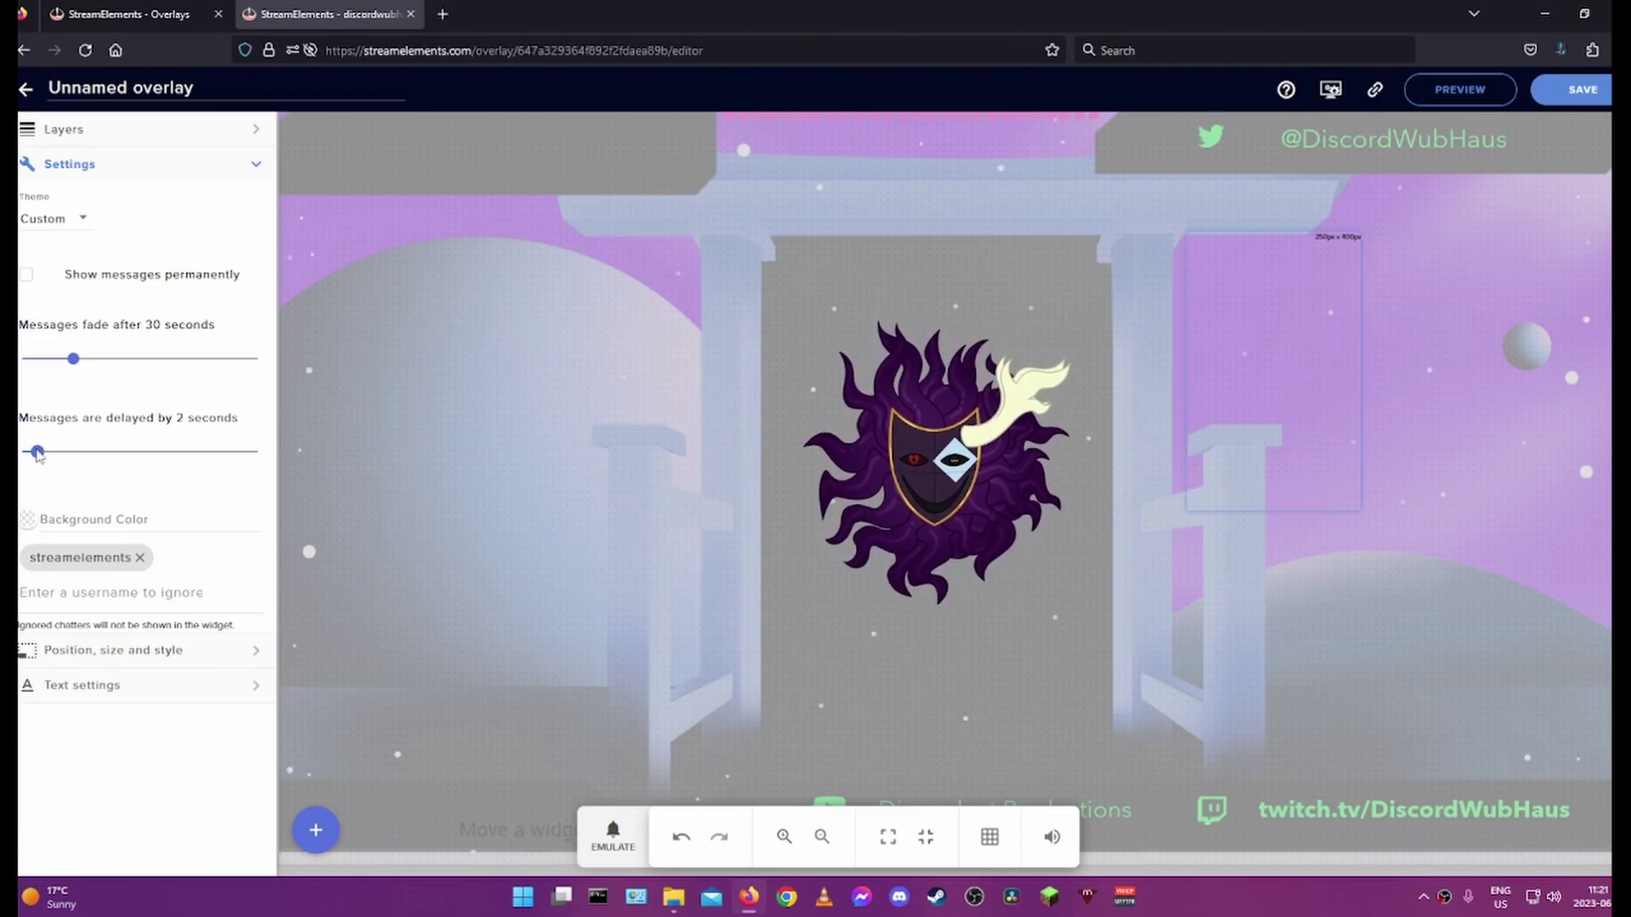
drag(37, 452, 23, 452)
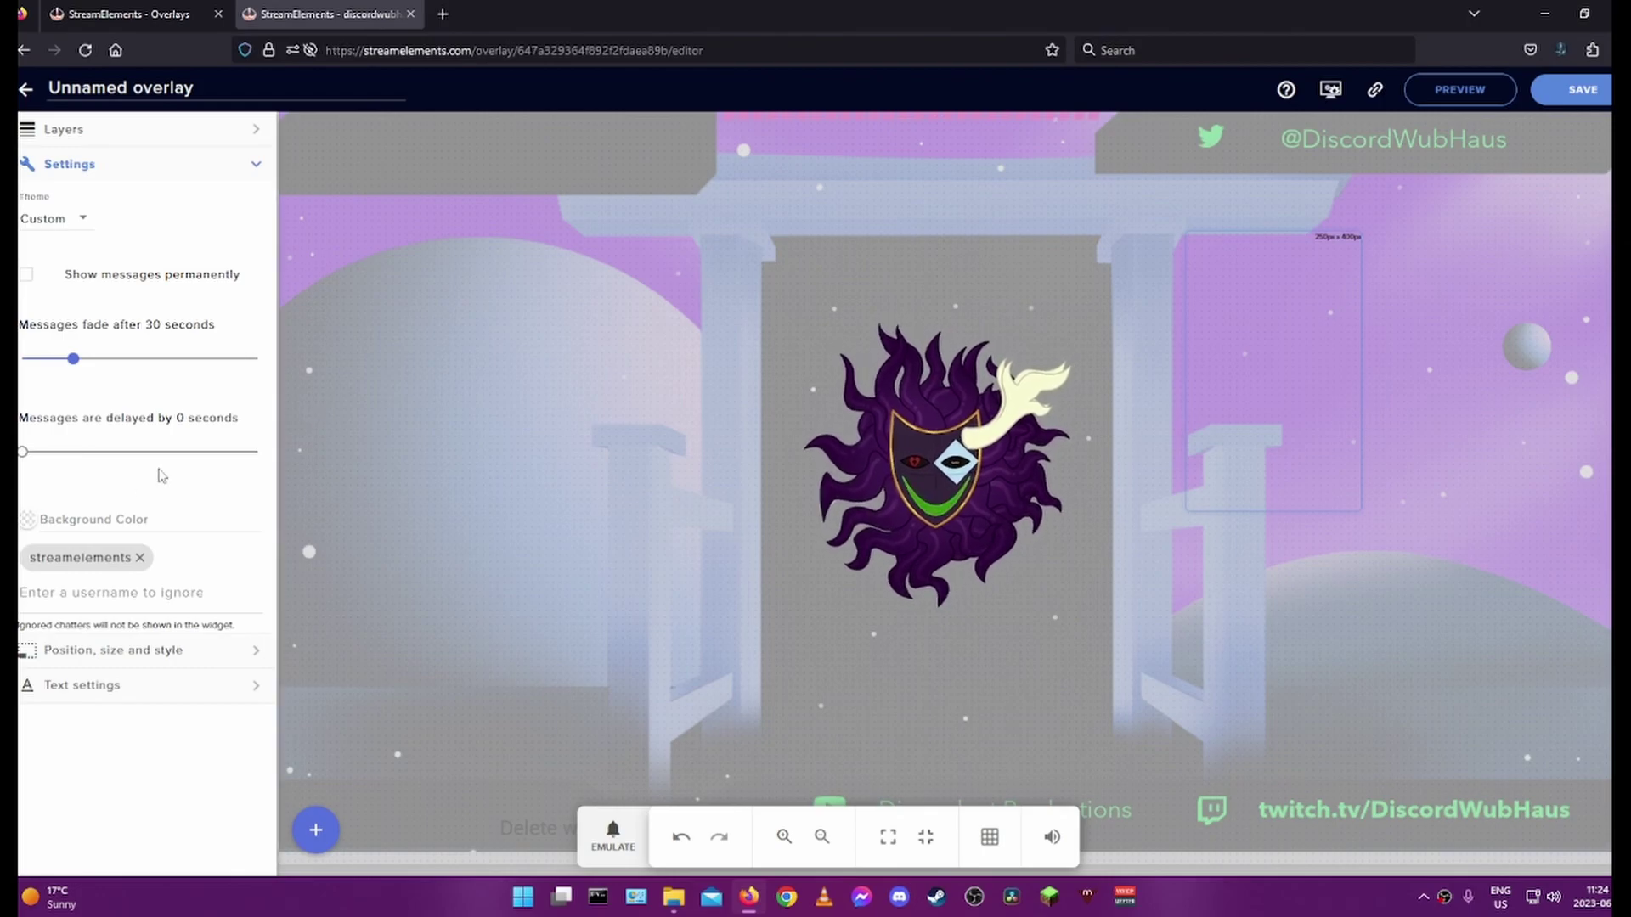
Step: Set the chat background color to semi-transparent black, rgba(1, 1, 1, 0.51), and make the widget wider and shorter, reaching the canvas's right edge
click(35, 522)
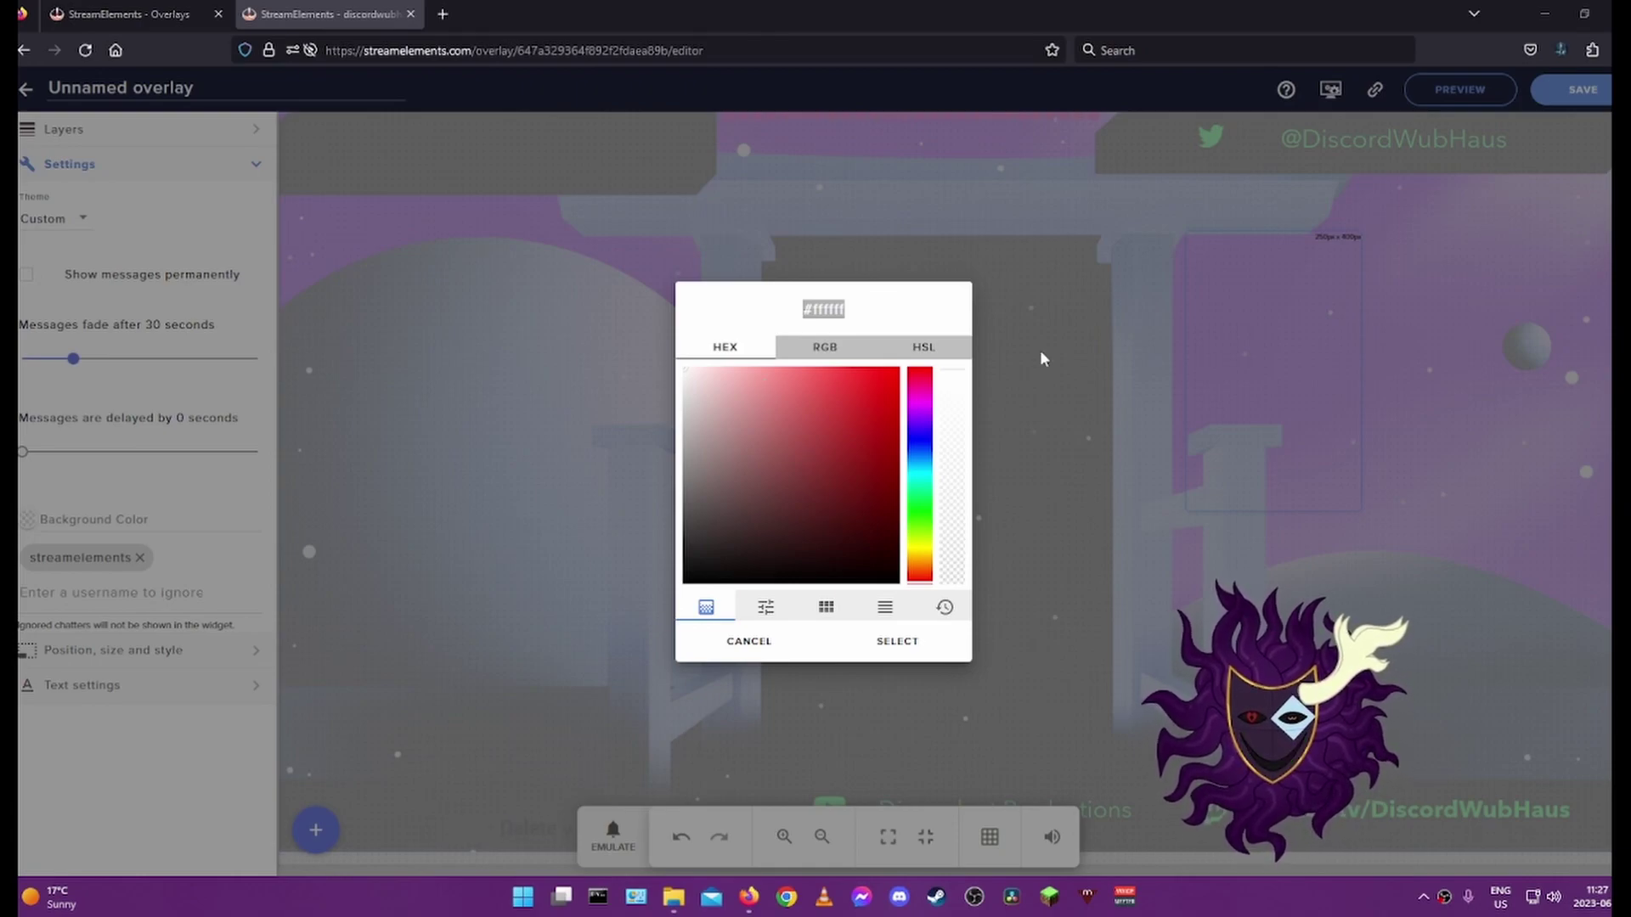
drag(690, 574, 673, 612)
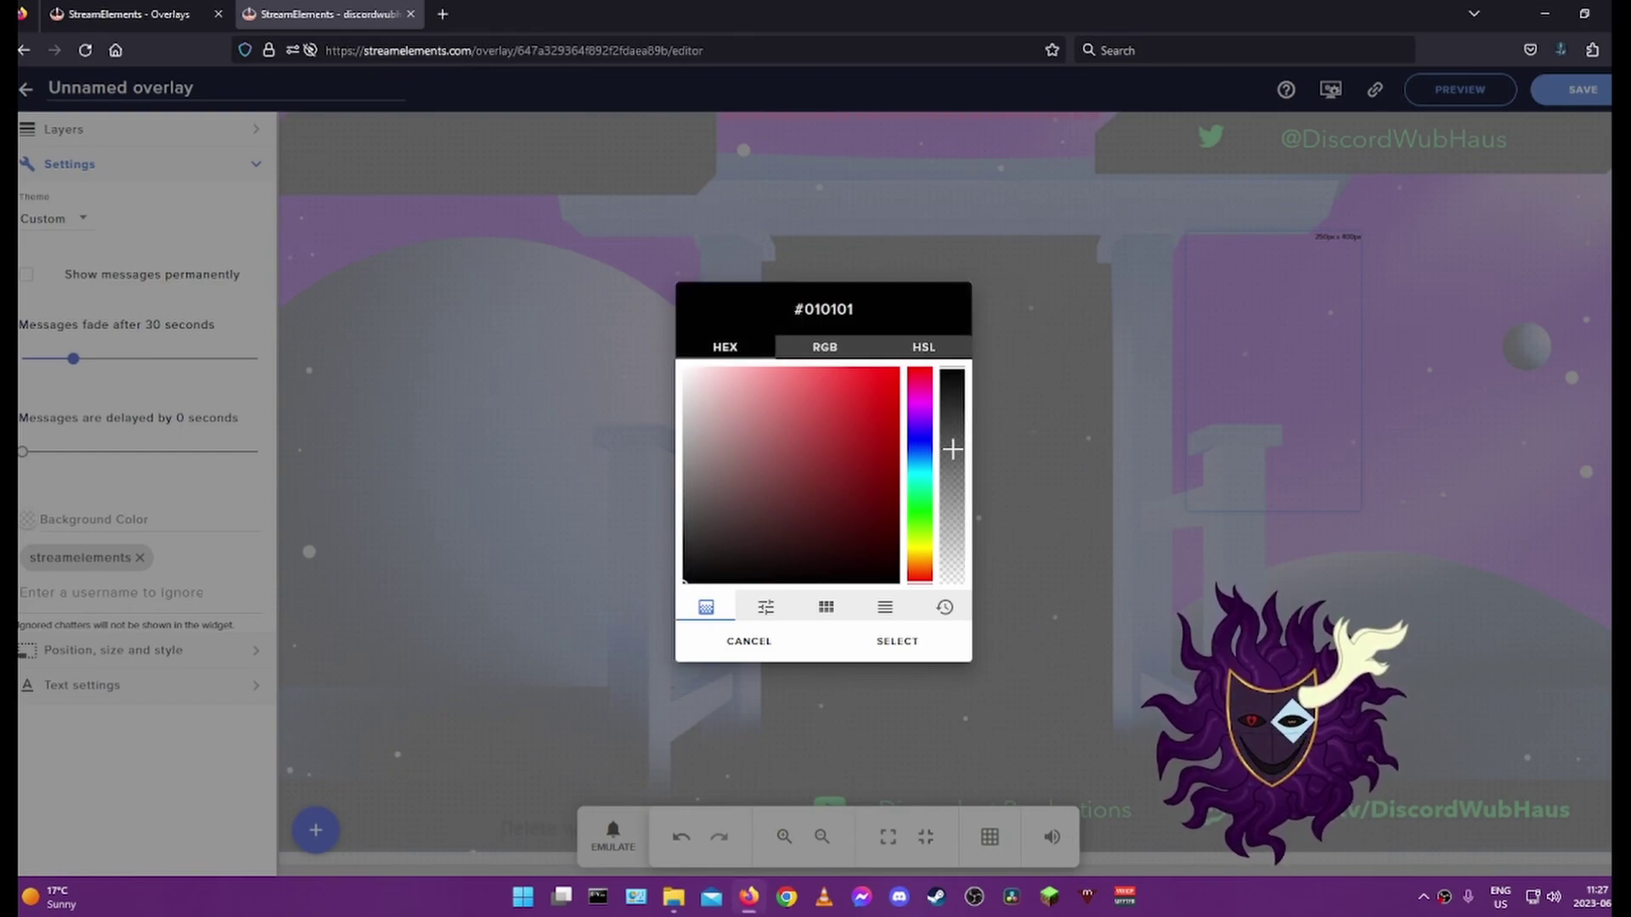
mouse_move(958, 474)
mouse_down()
mouse_move(968, 434)
mouse_move(975, 473)
mouse_up()
click(1273, 387)
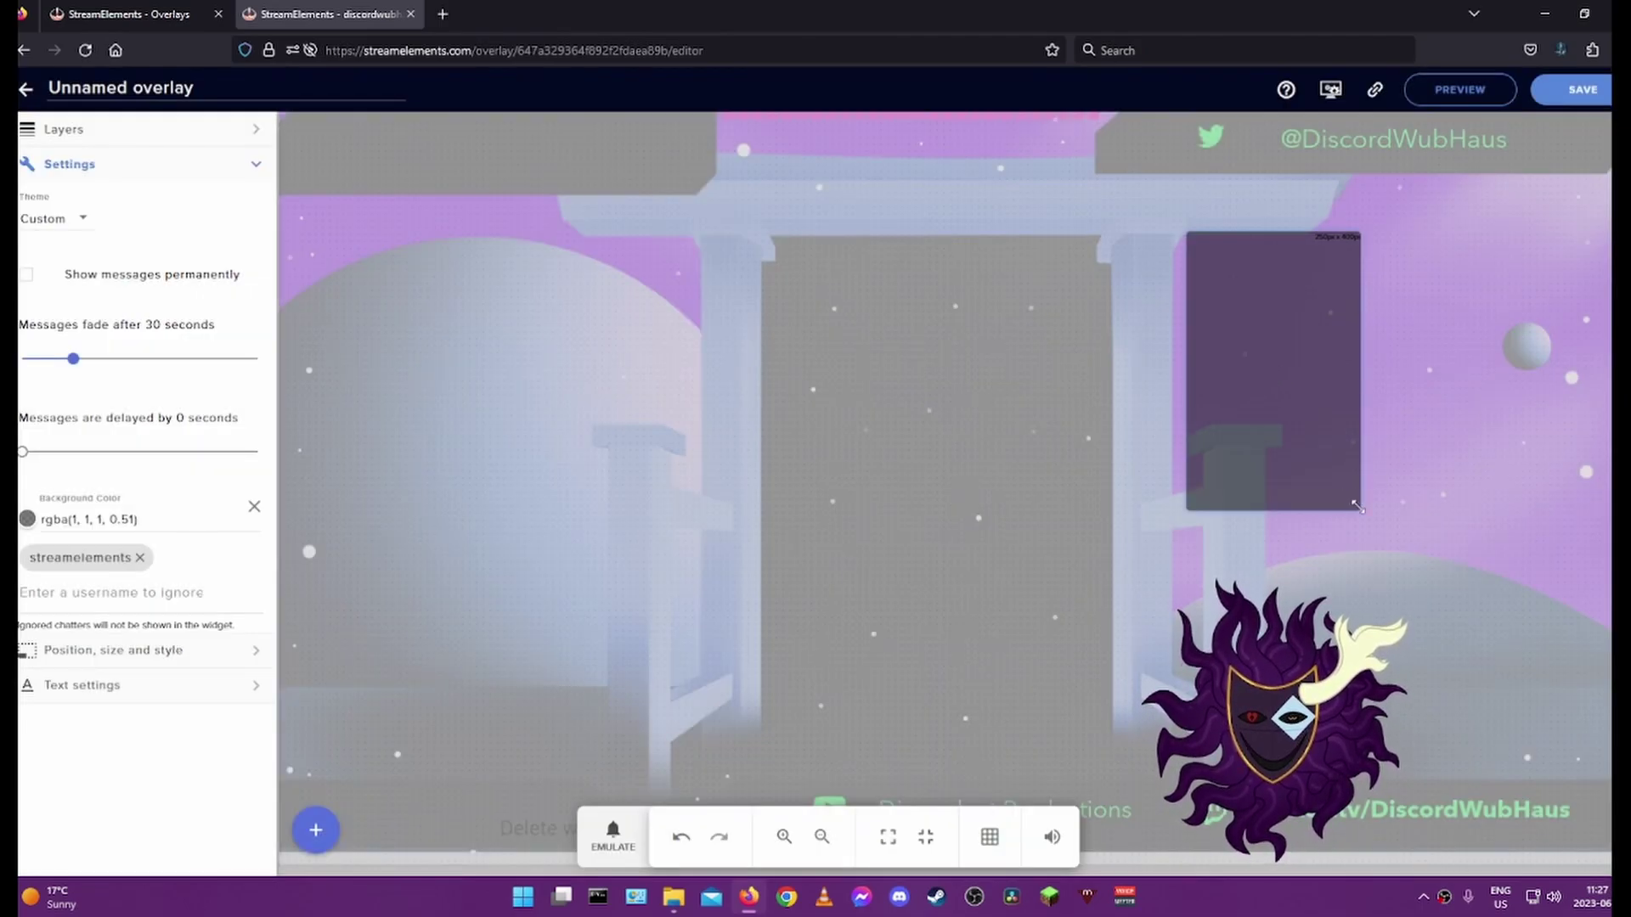
drag(1357, 507, 1605, 421)
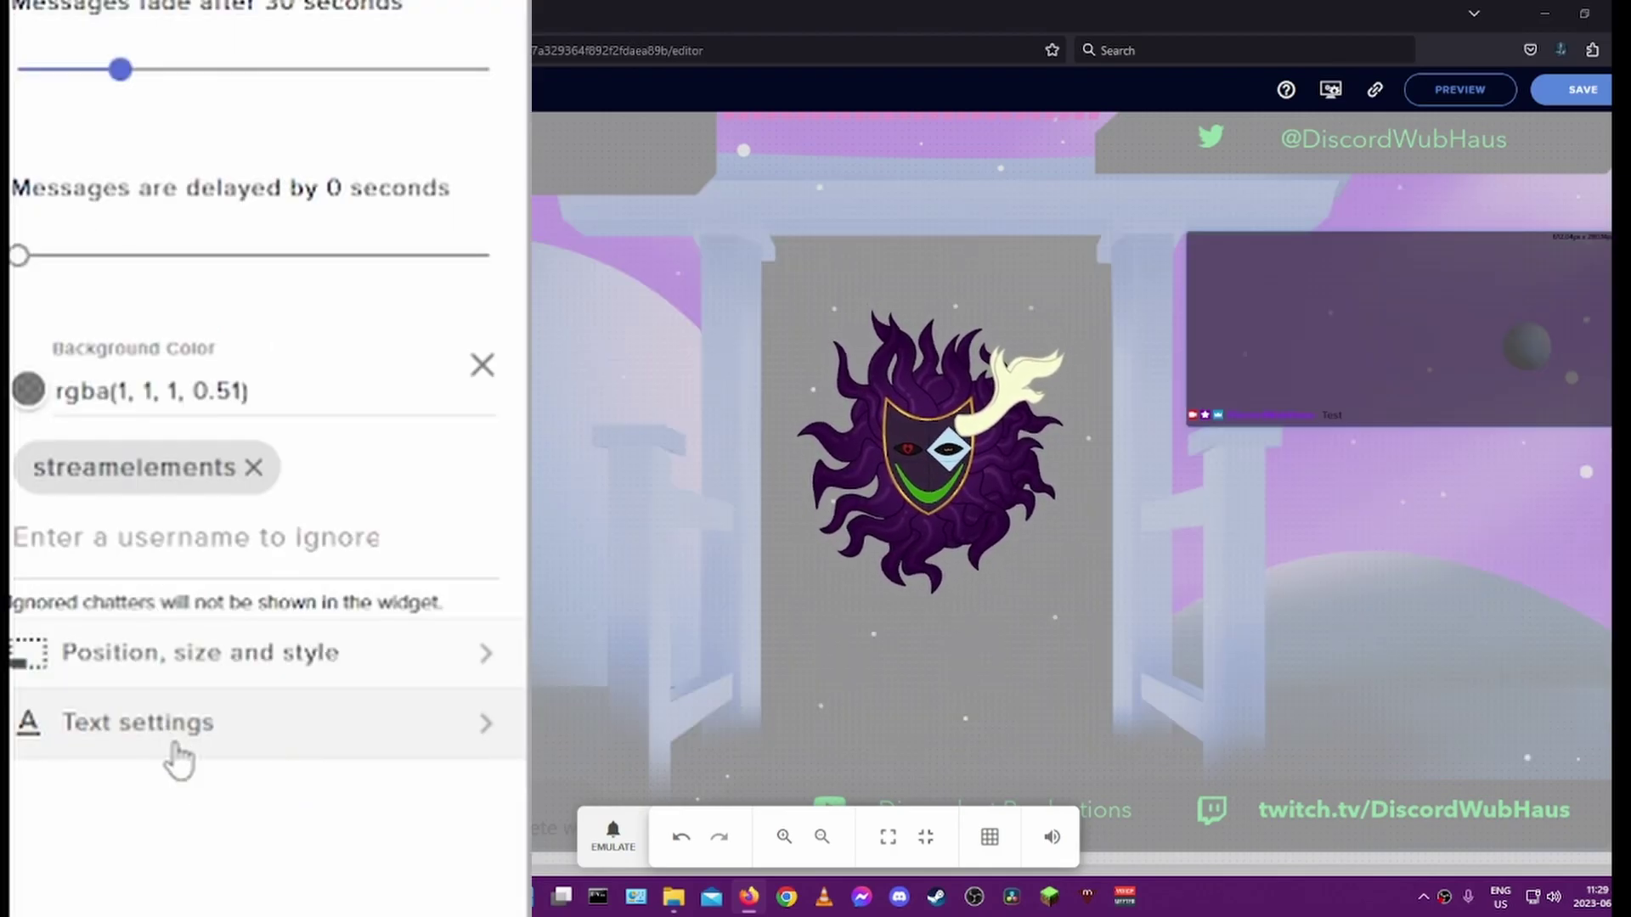
Step: Set the chat widget's text font to Trade Winds
click(204, 746)
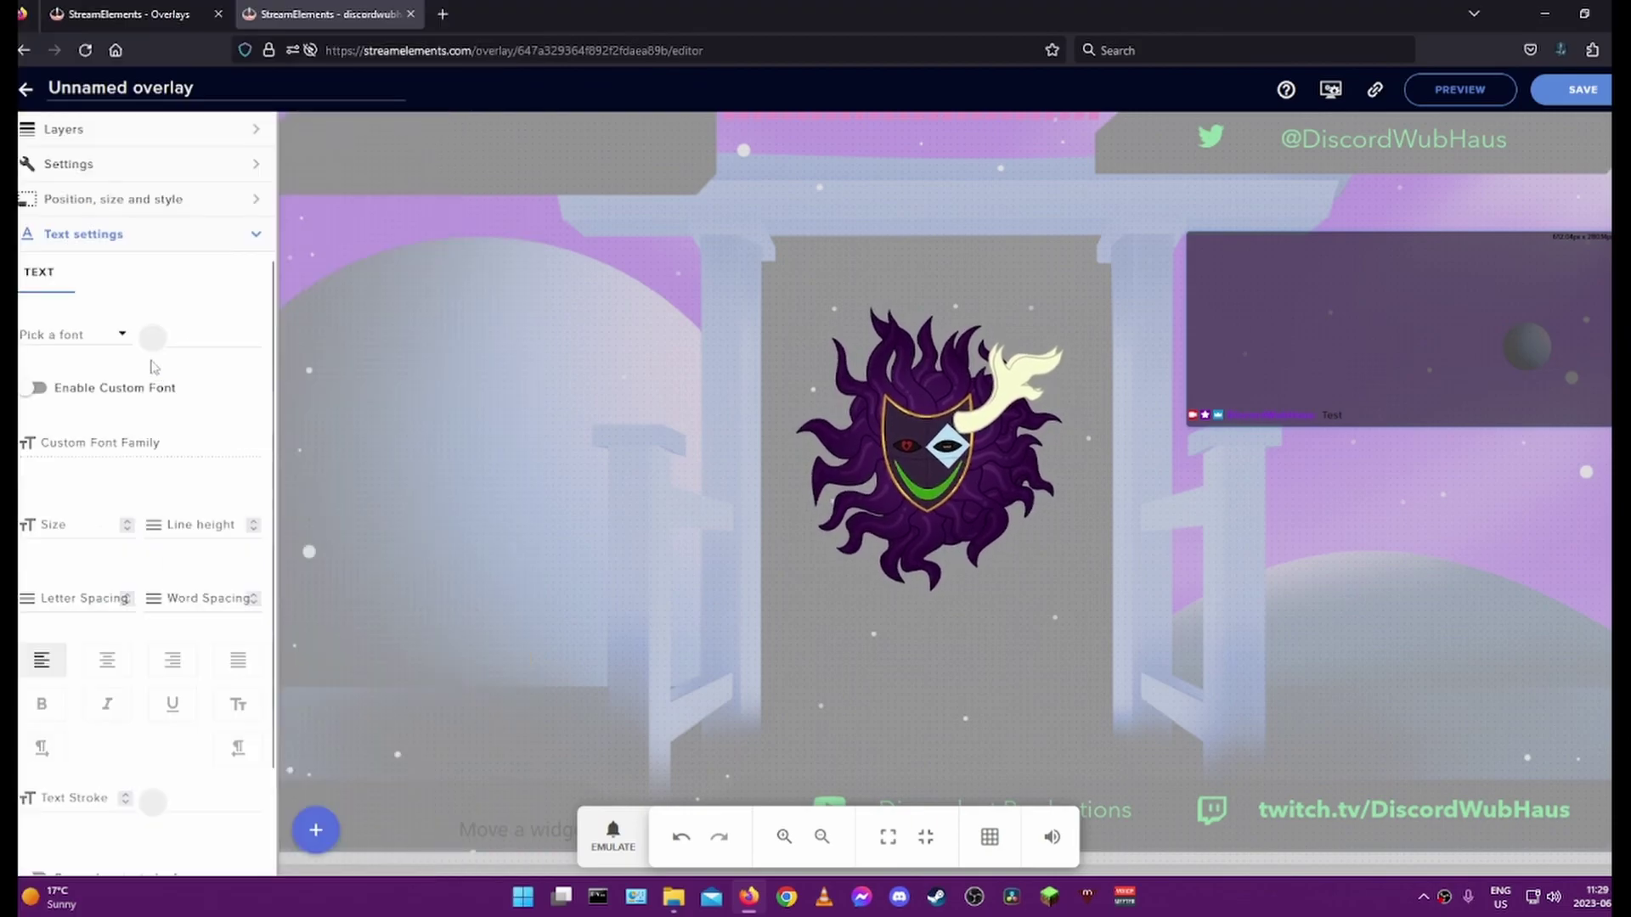
click(127, 337)
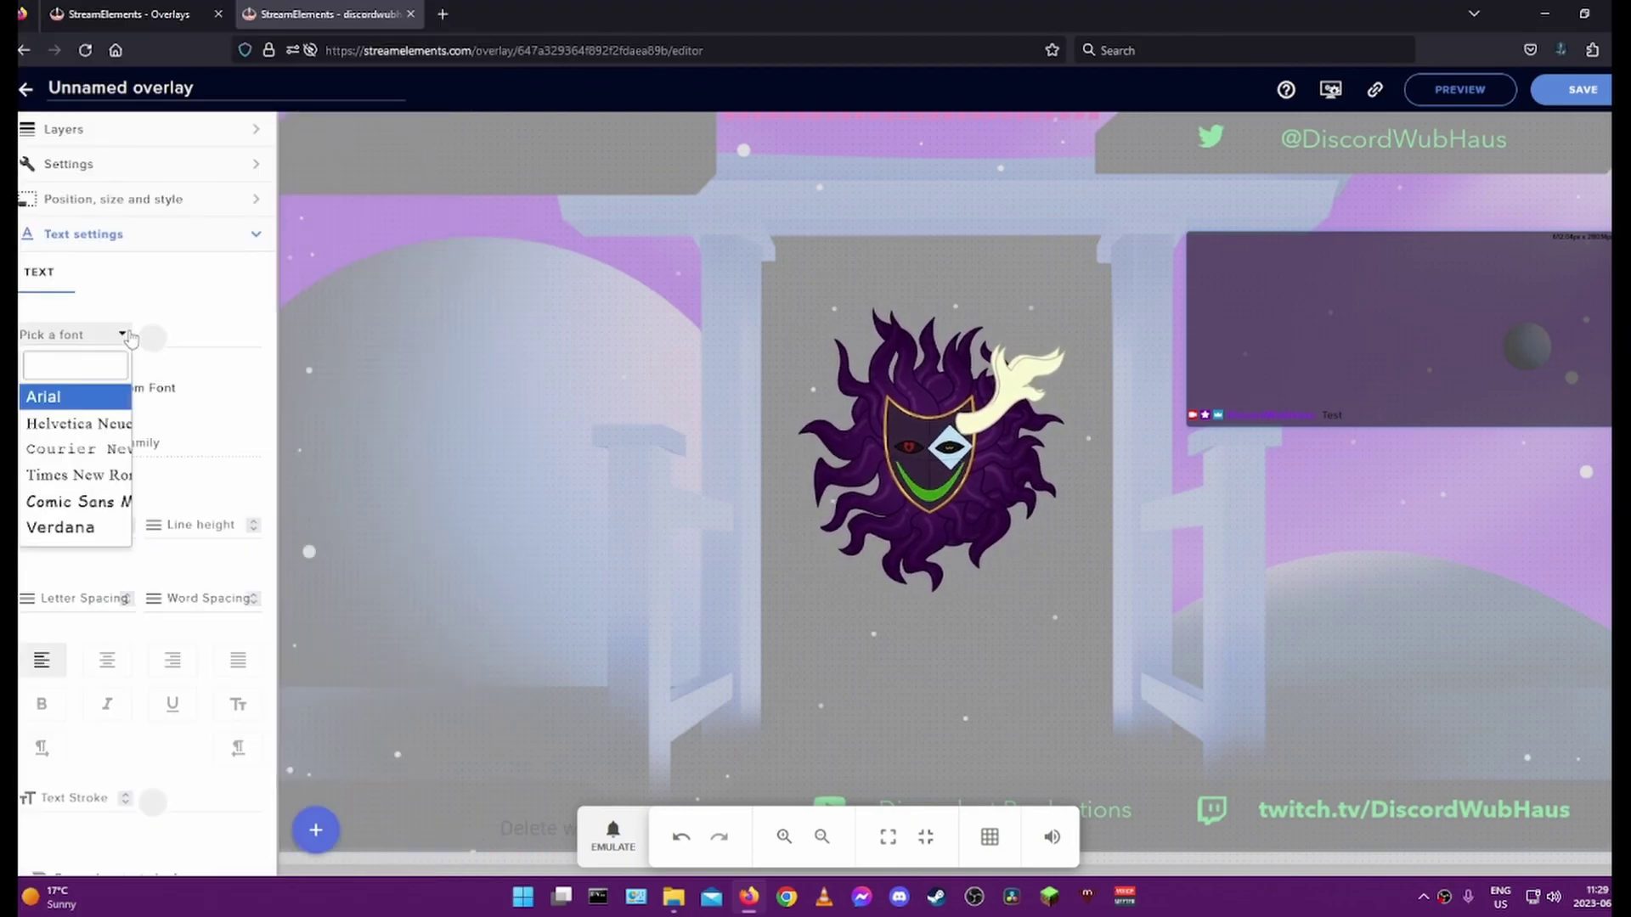
click(103, 367)
text(trade)
click(76, 397)
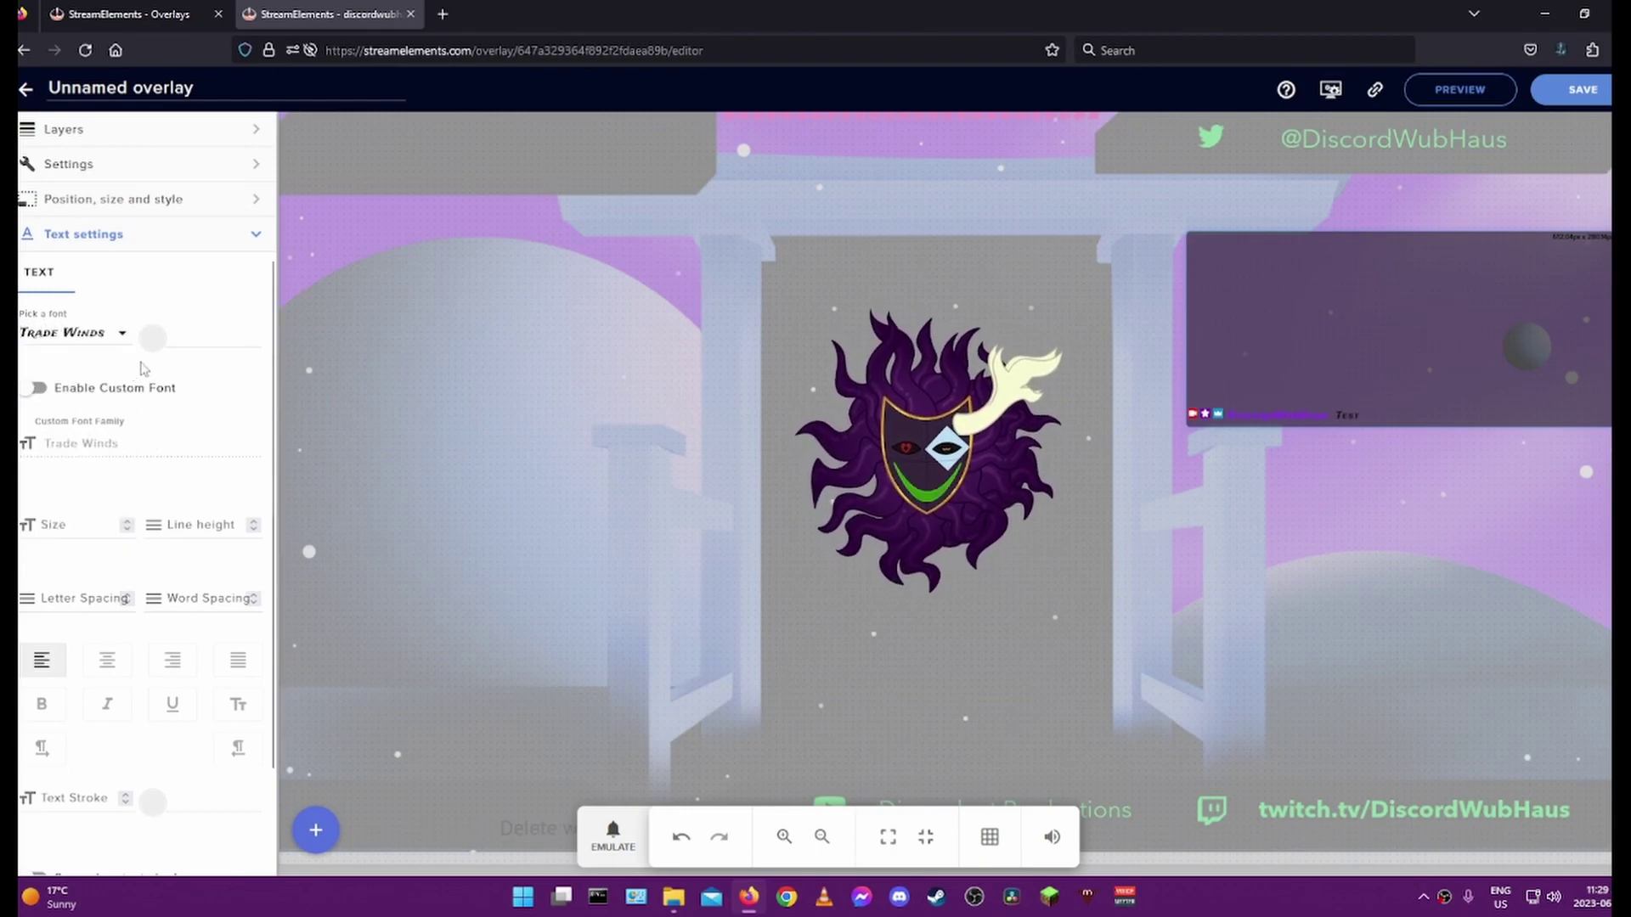
Step: Set the chat text color to bright green, rgb(0, 255, 8)
click(152, 339)
drag(161, 412, 228, 350)
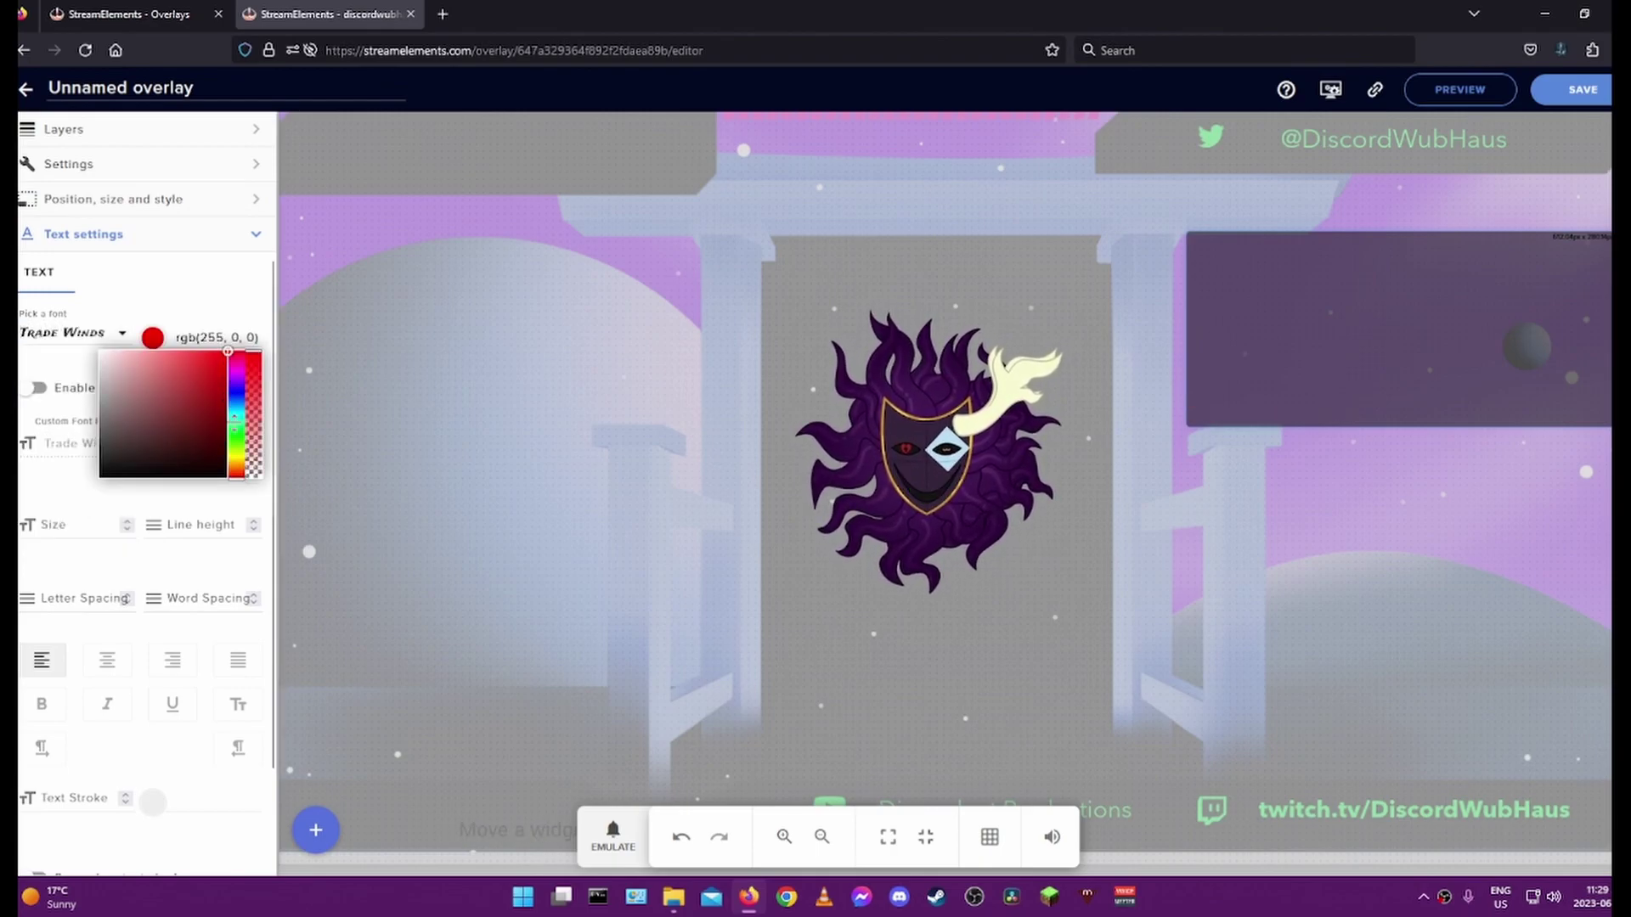
click(236, 435)
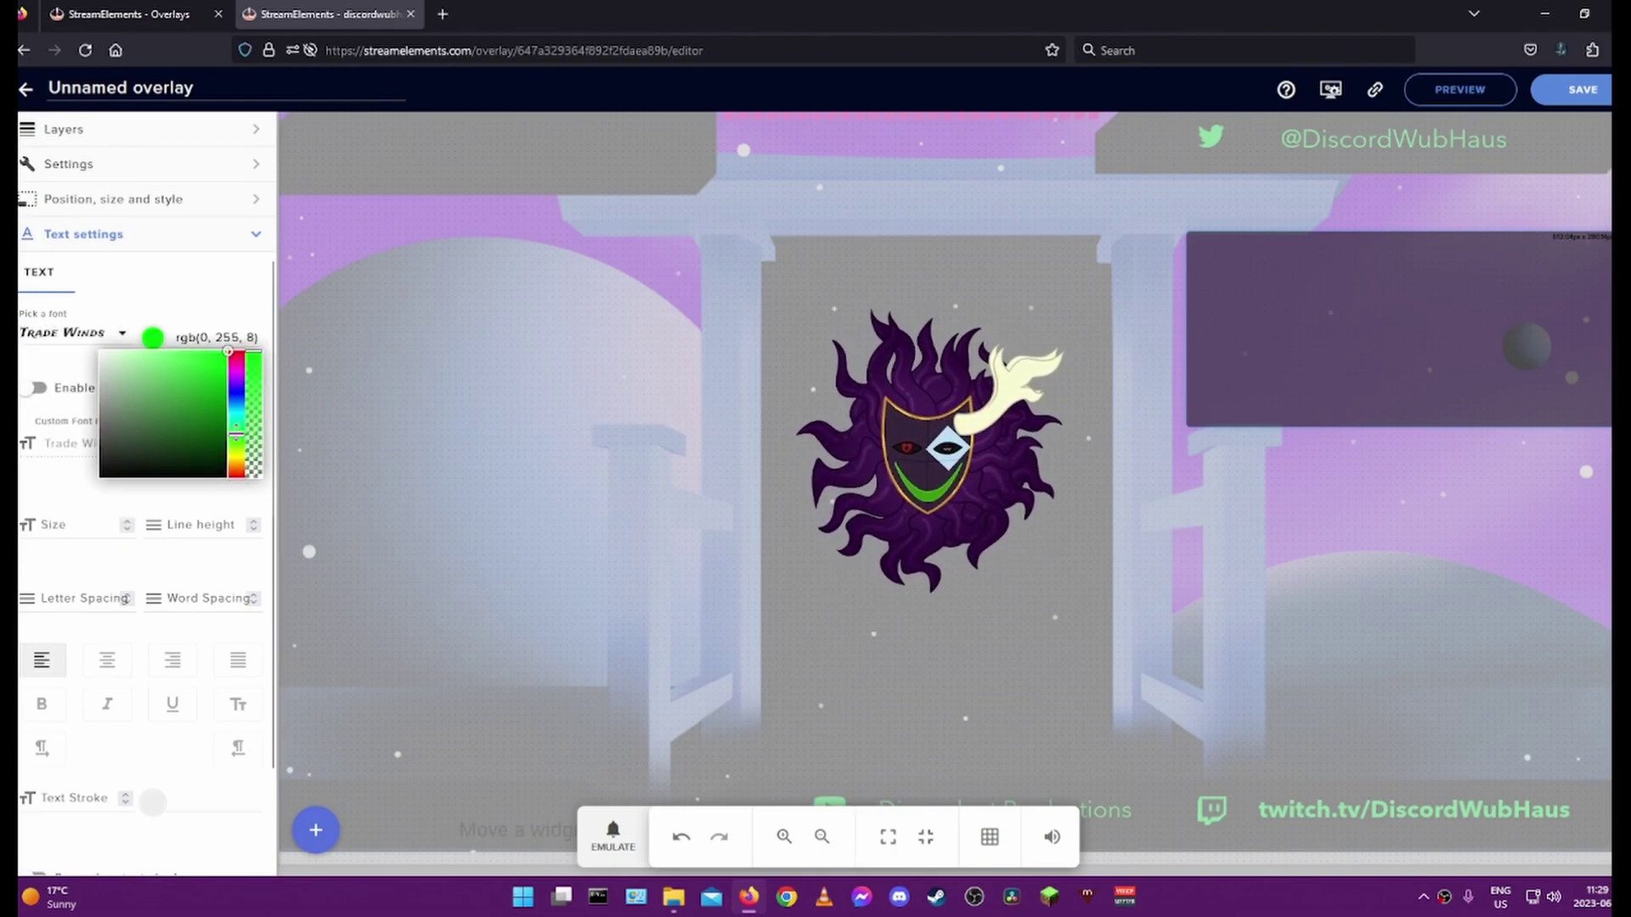
click(244, 297)
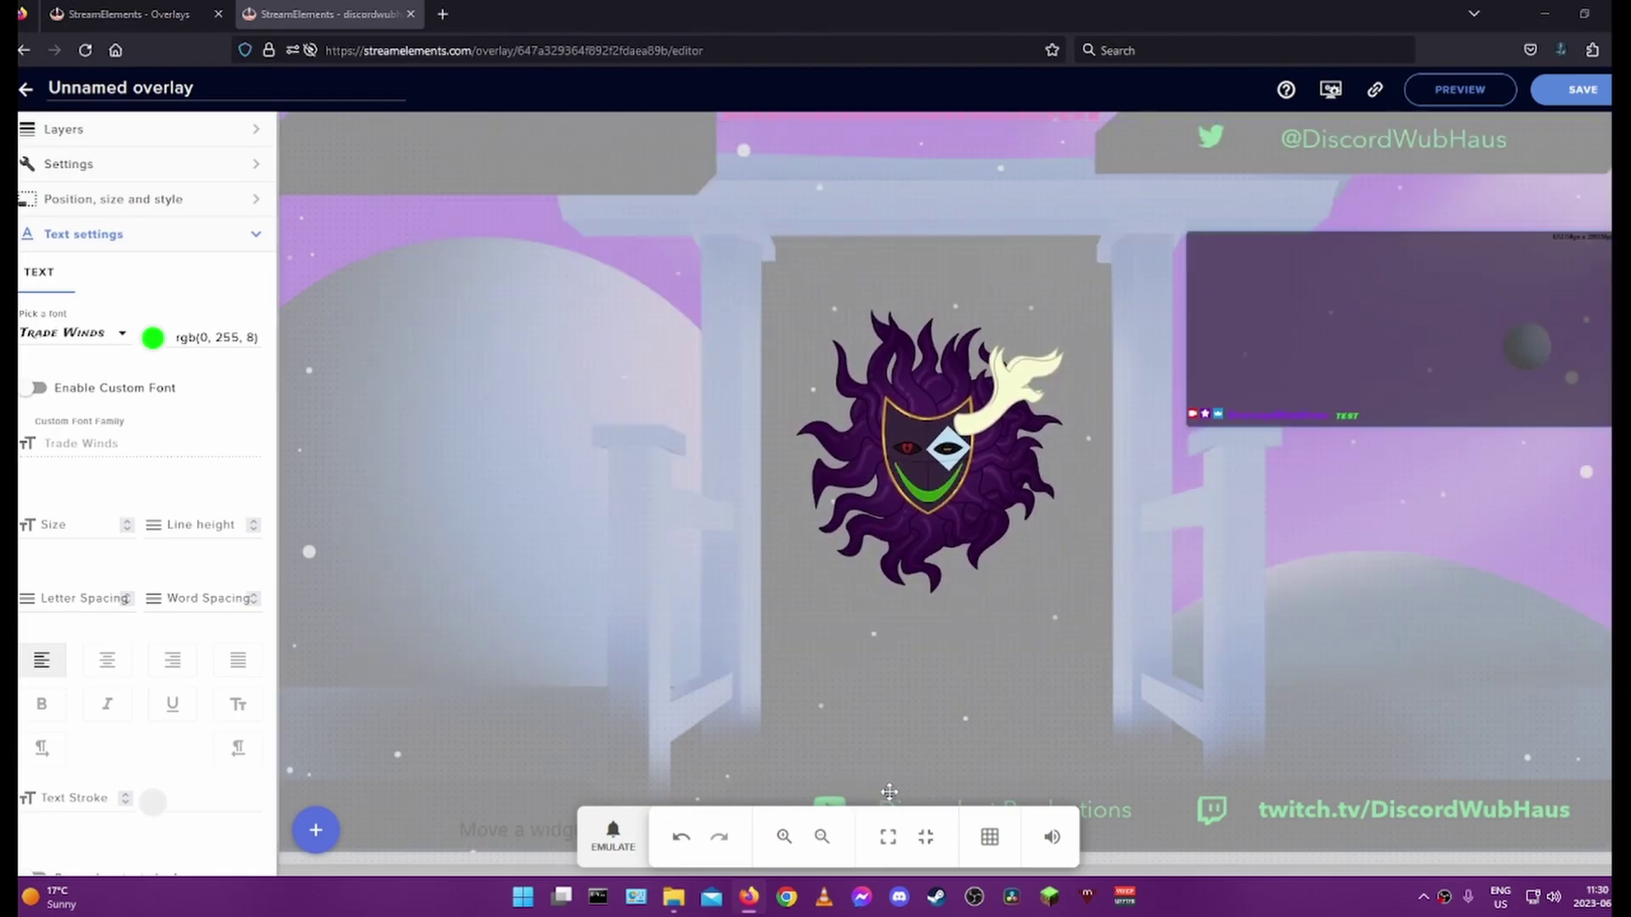
Step: Set the chat text size to 35
scroll(92, 491, down, 1)
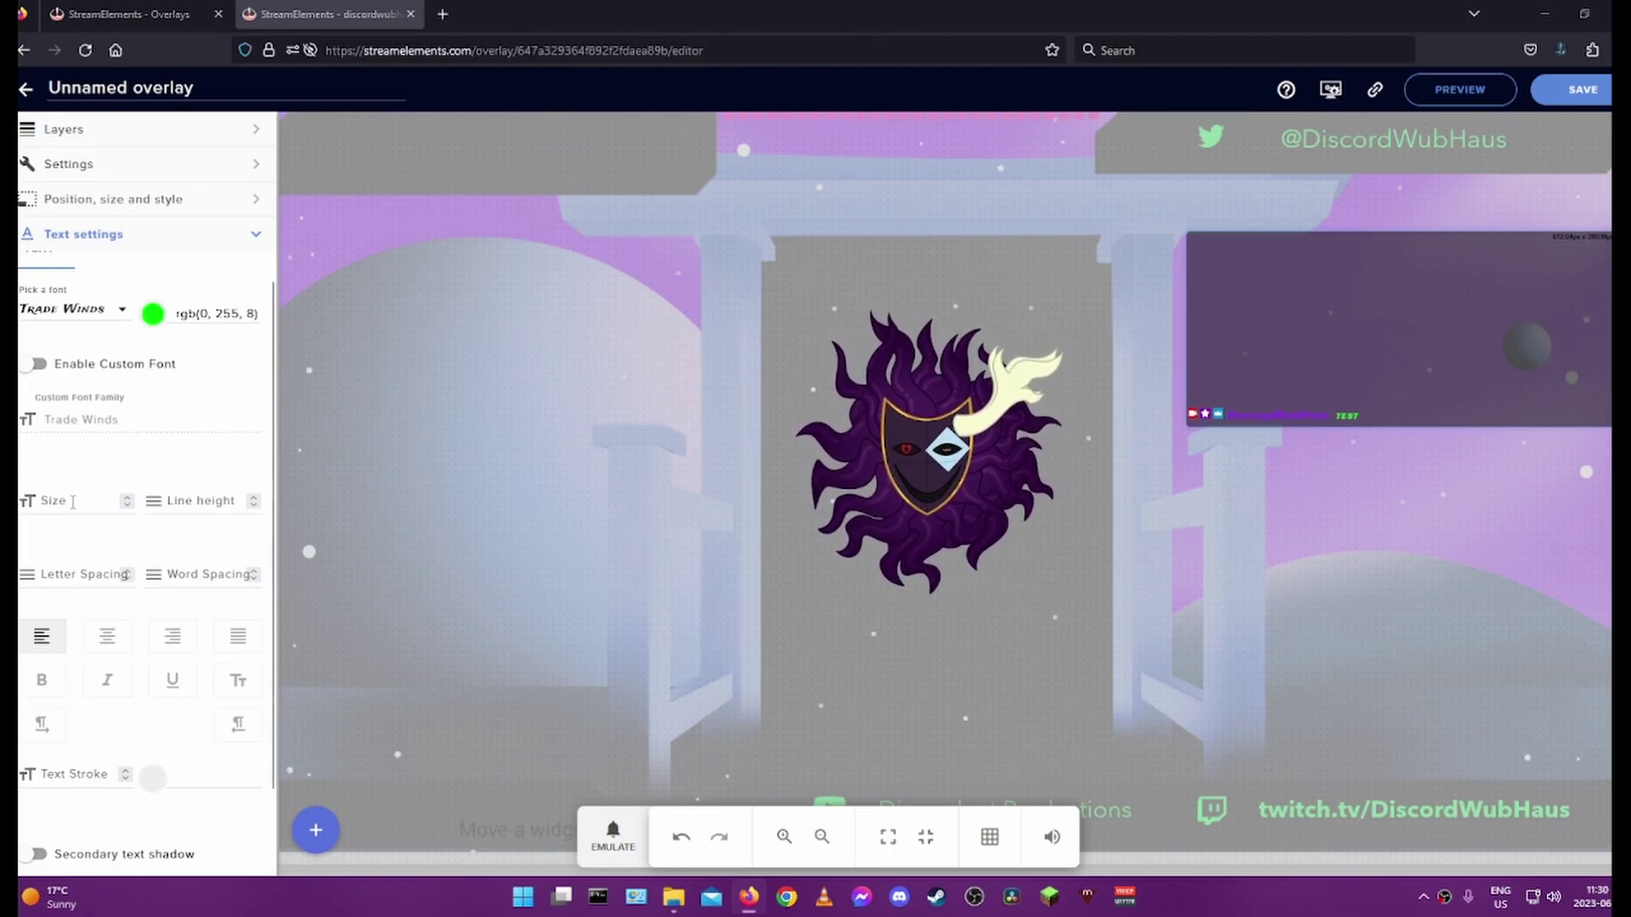
click(43, 503)
text(31)
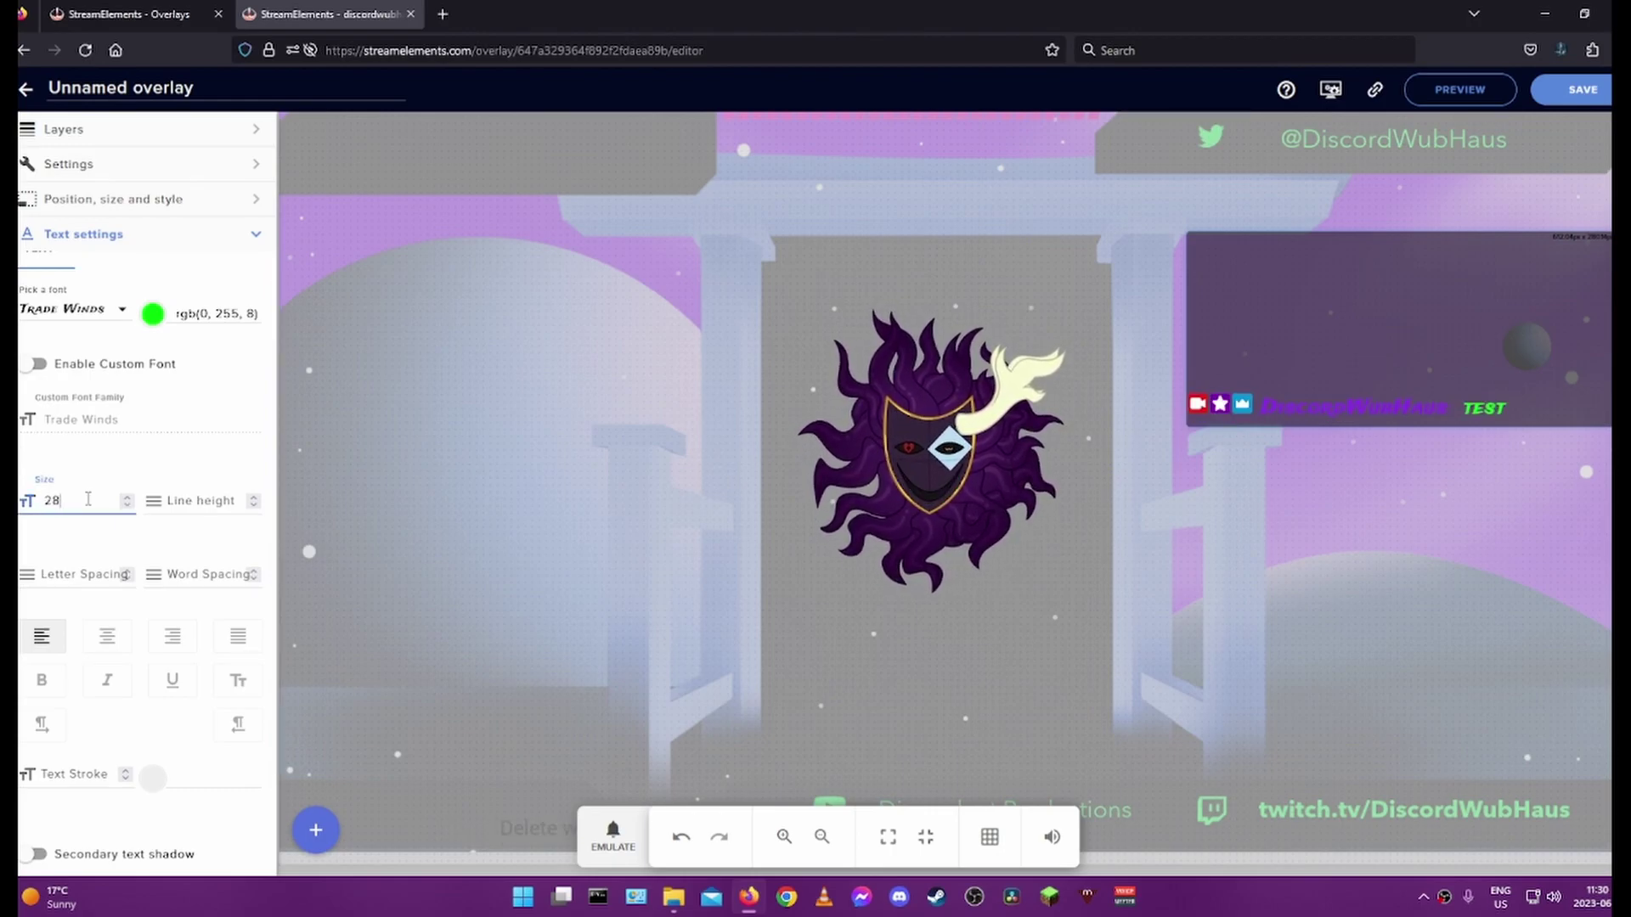
key(BackSpace)
text(5)
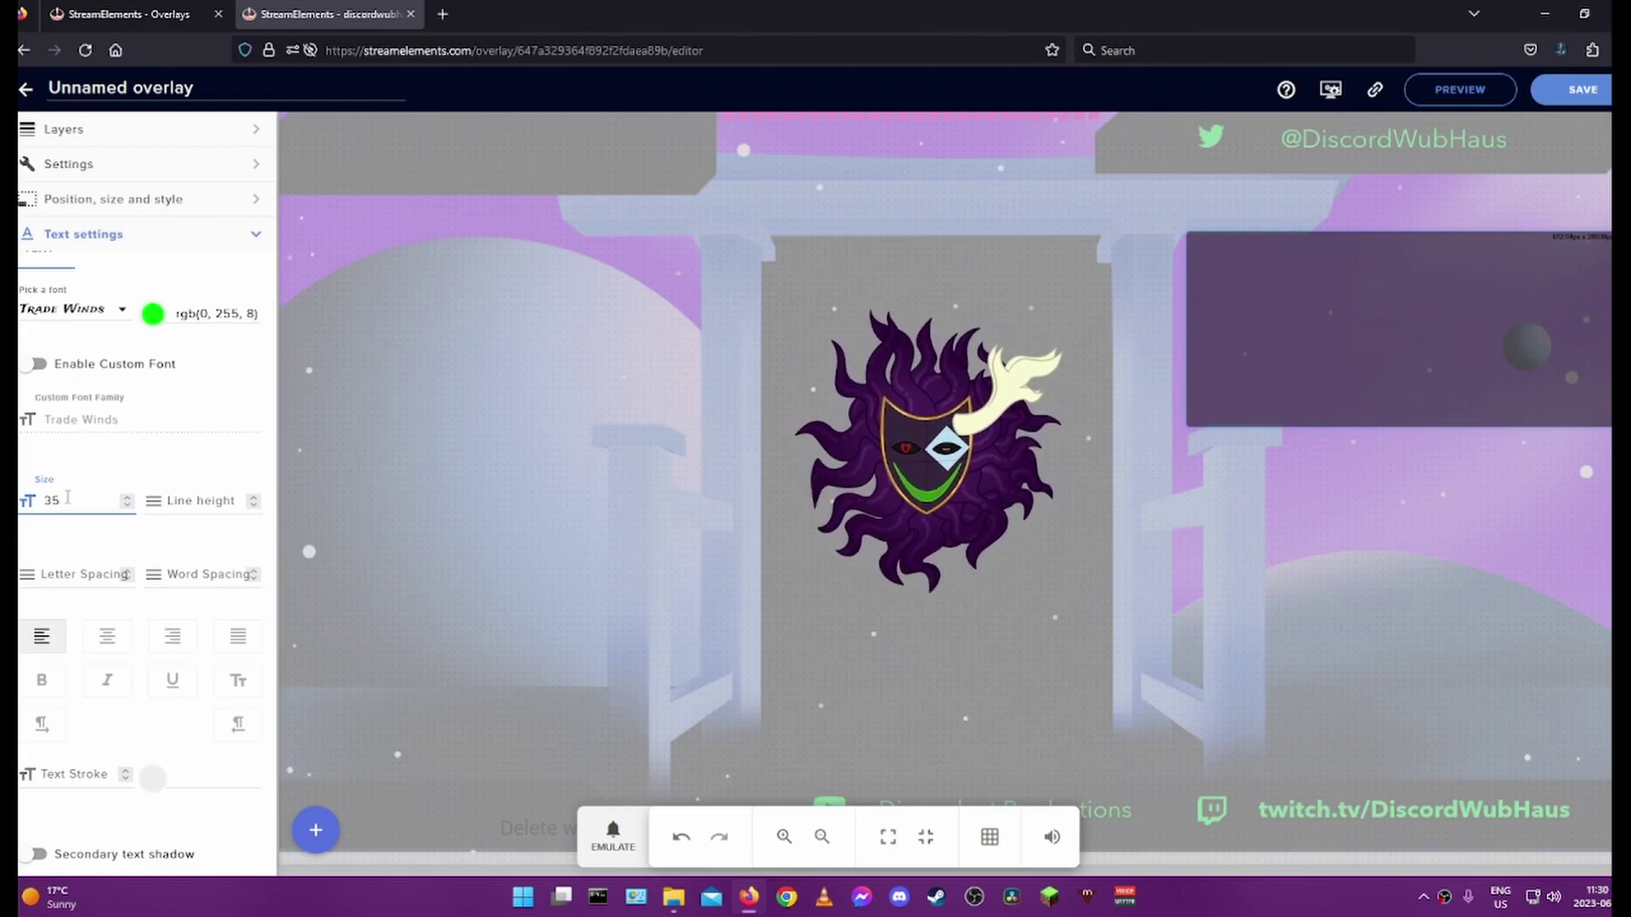
key(Return)
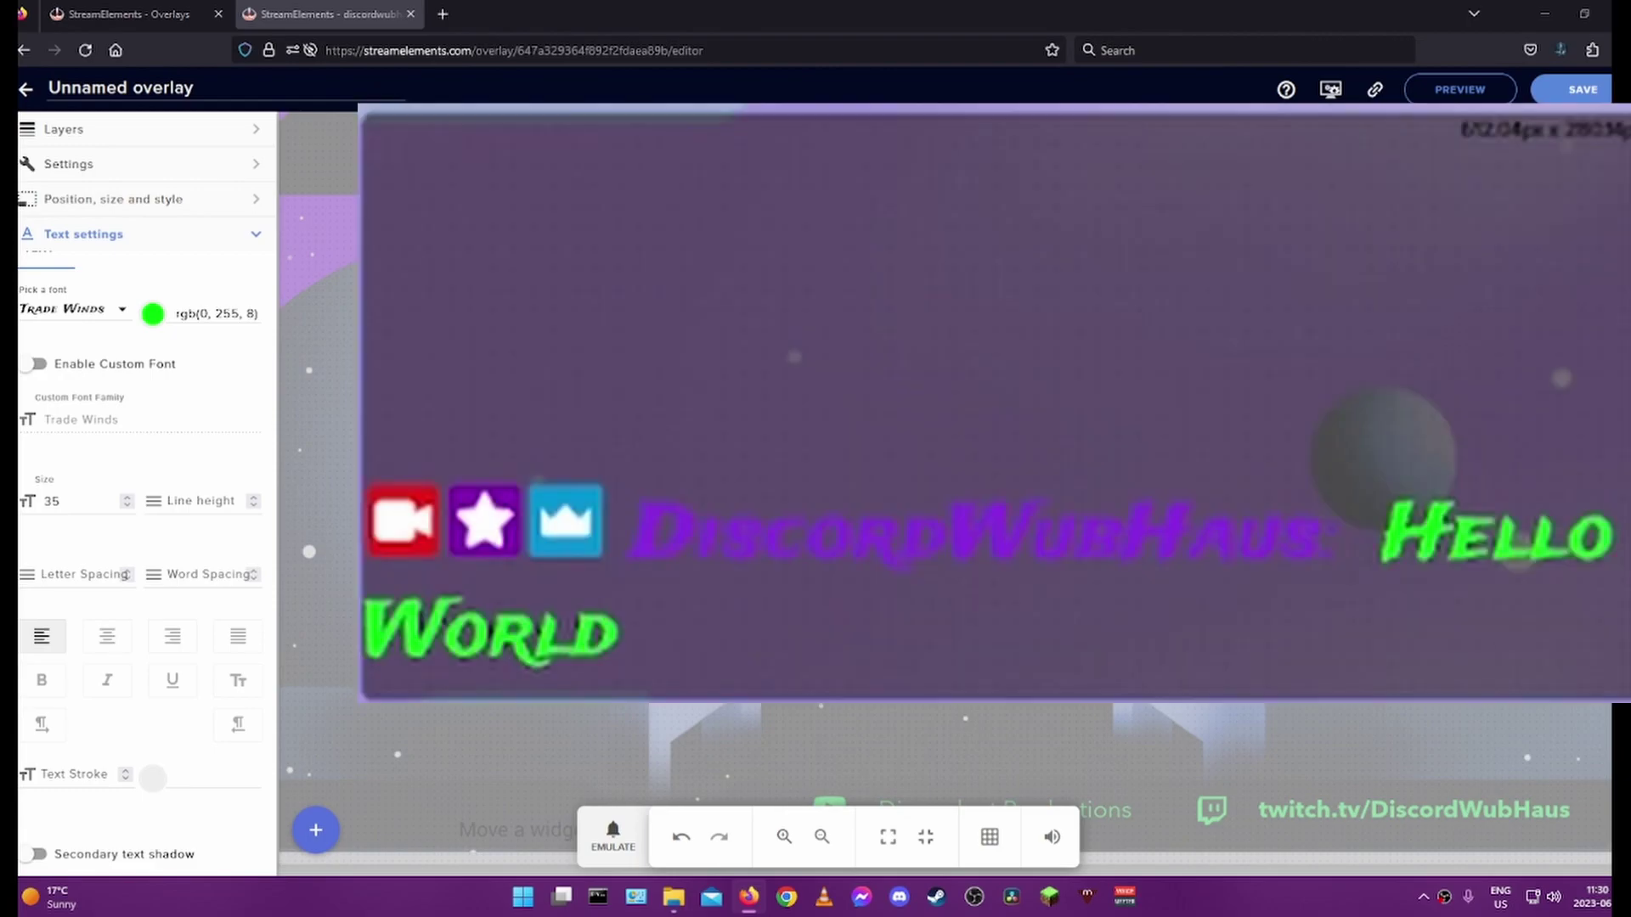
Step: Save the overlay as Just Stream Chat, then copy its URL from the overlays list
scroll(144, 510, up, 1)
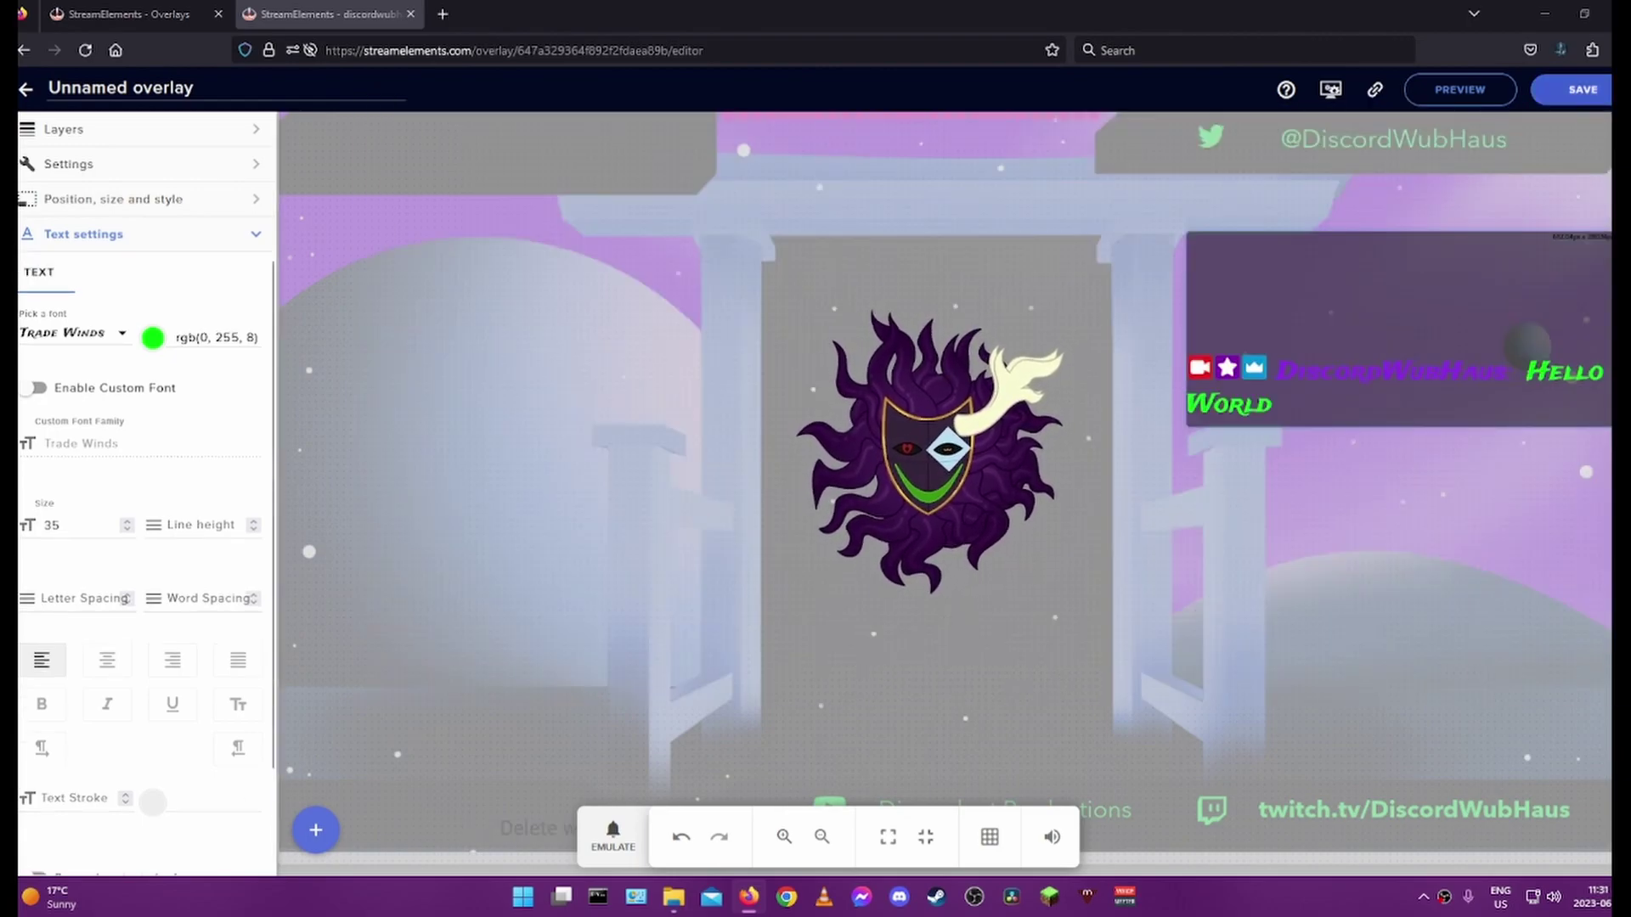
click(1604, 98)
text(Just Stream Chat)
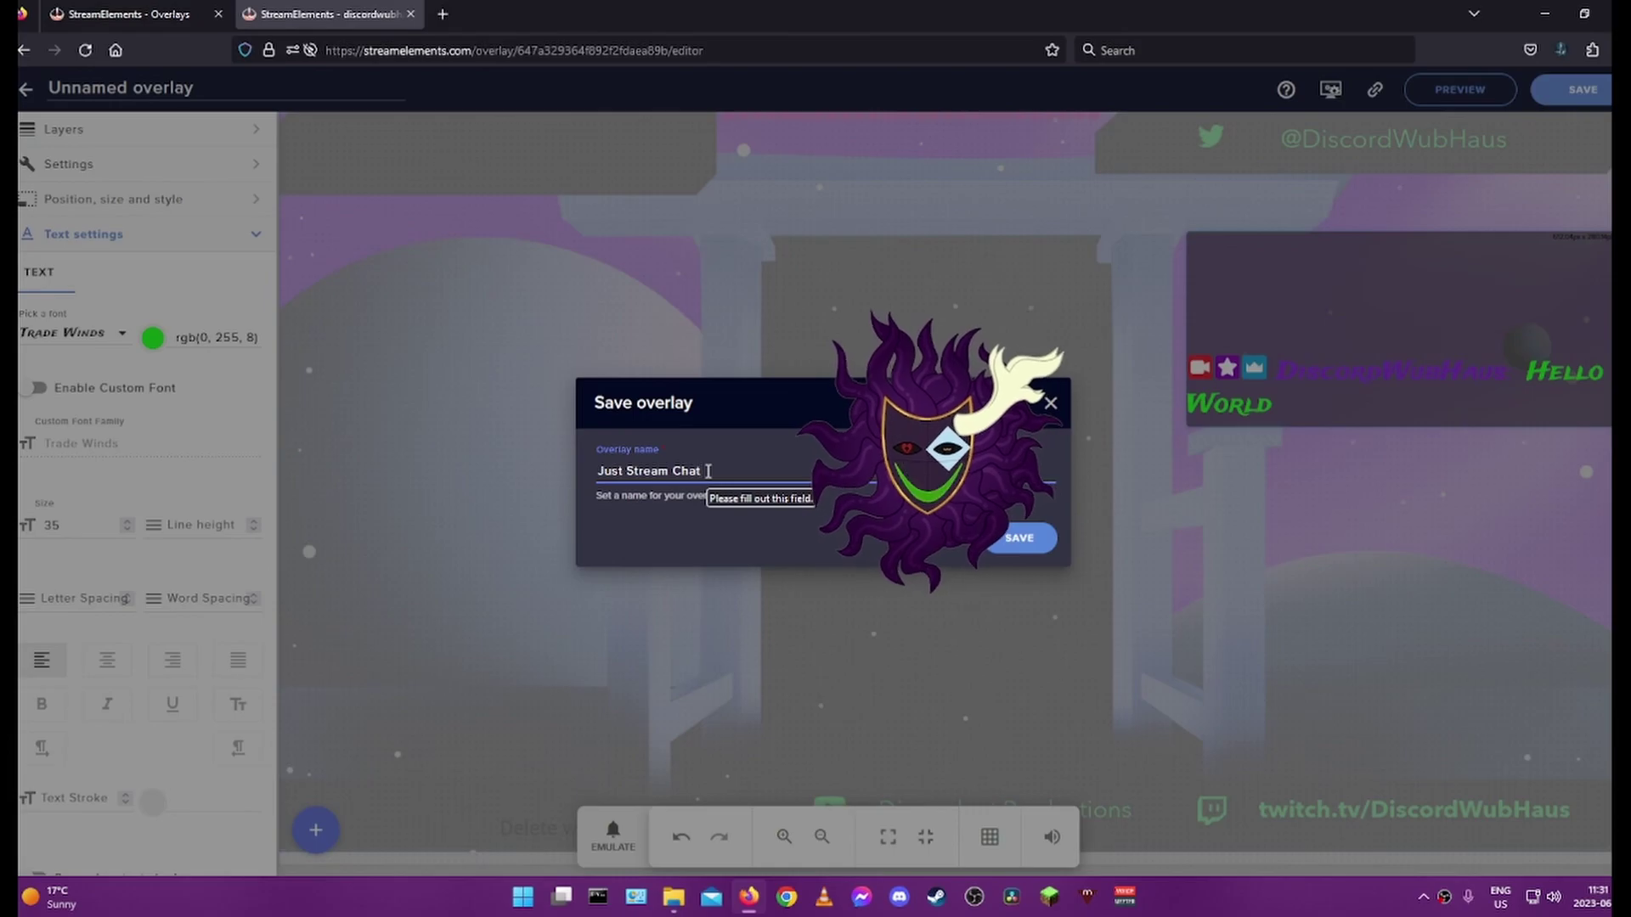
click(1018, 539)
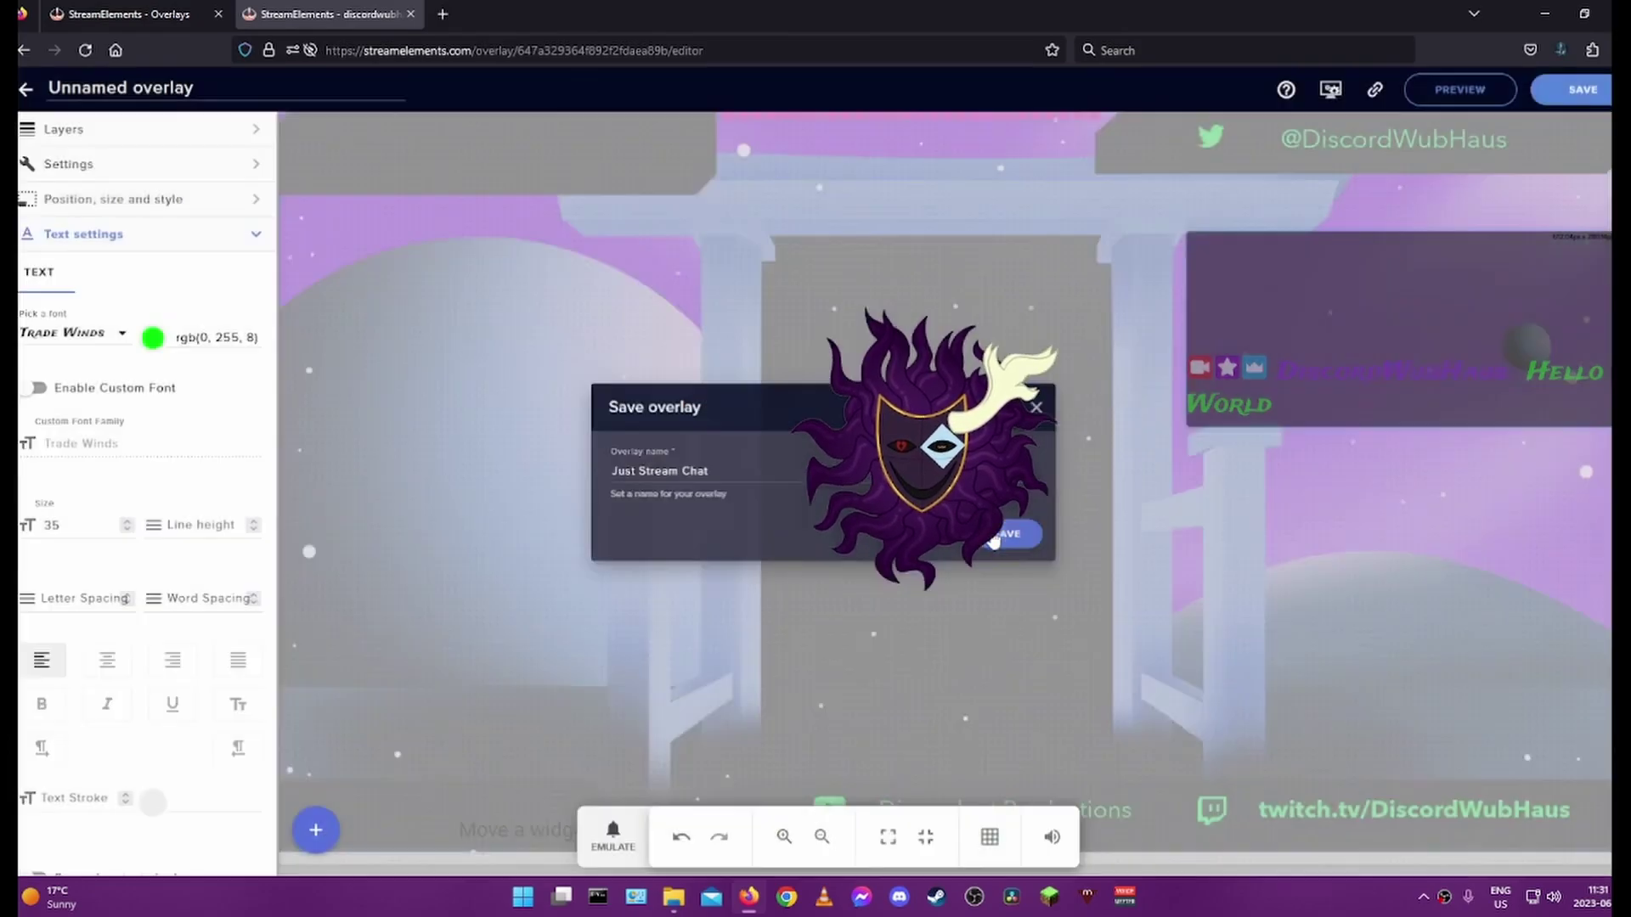
click(23, 92)
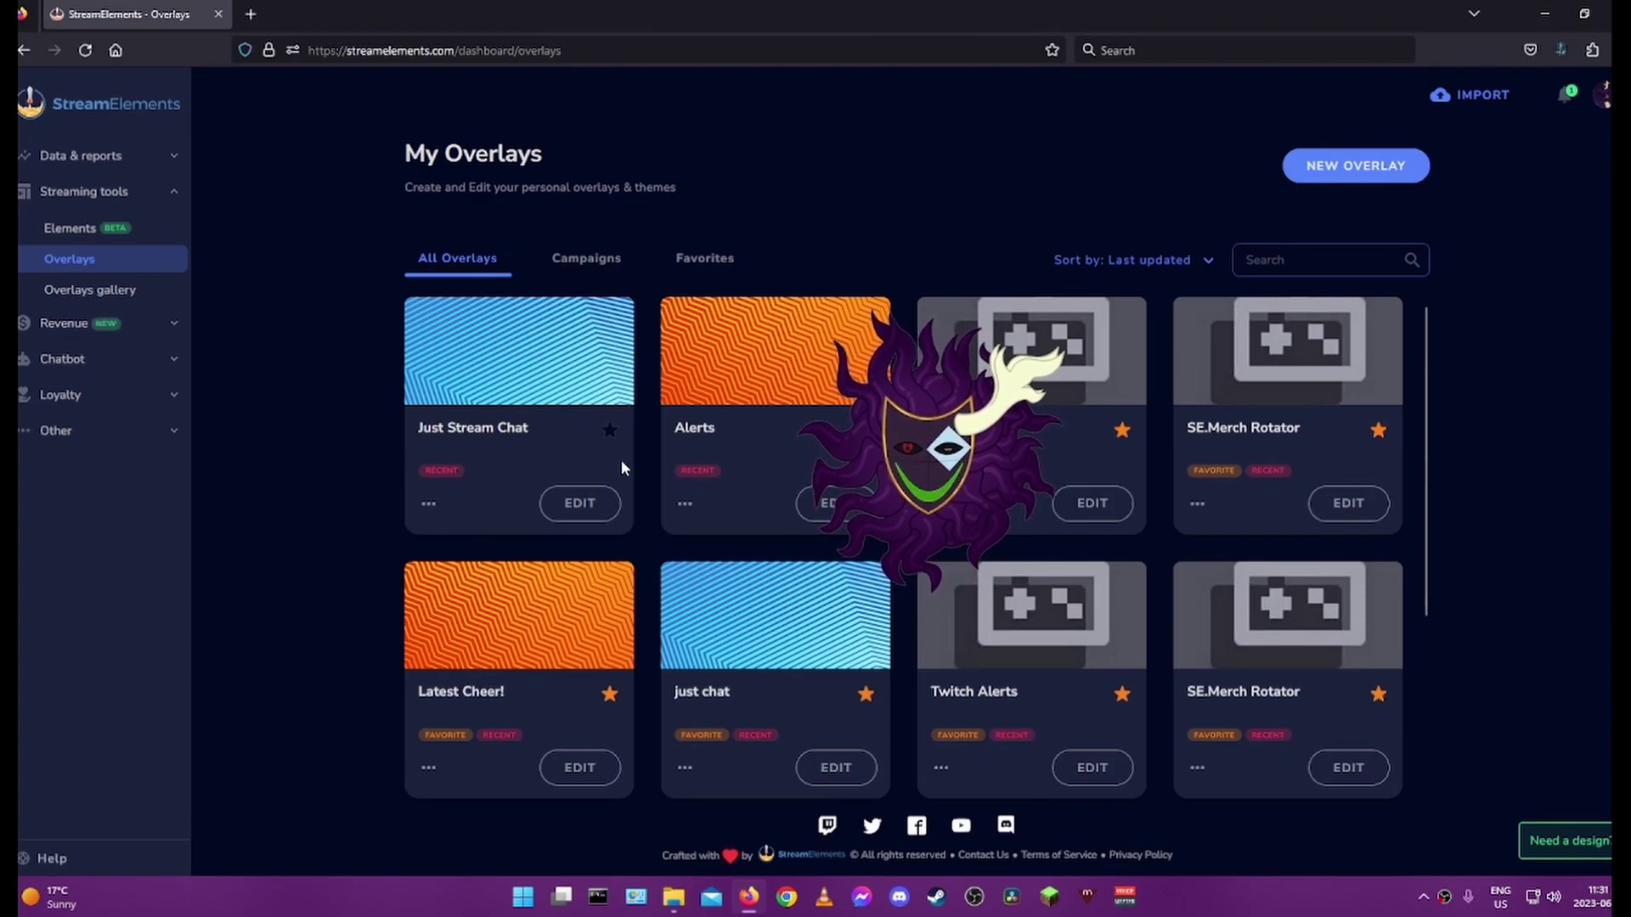
click(428, 507)
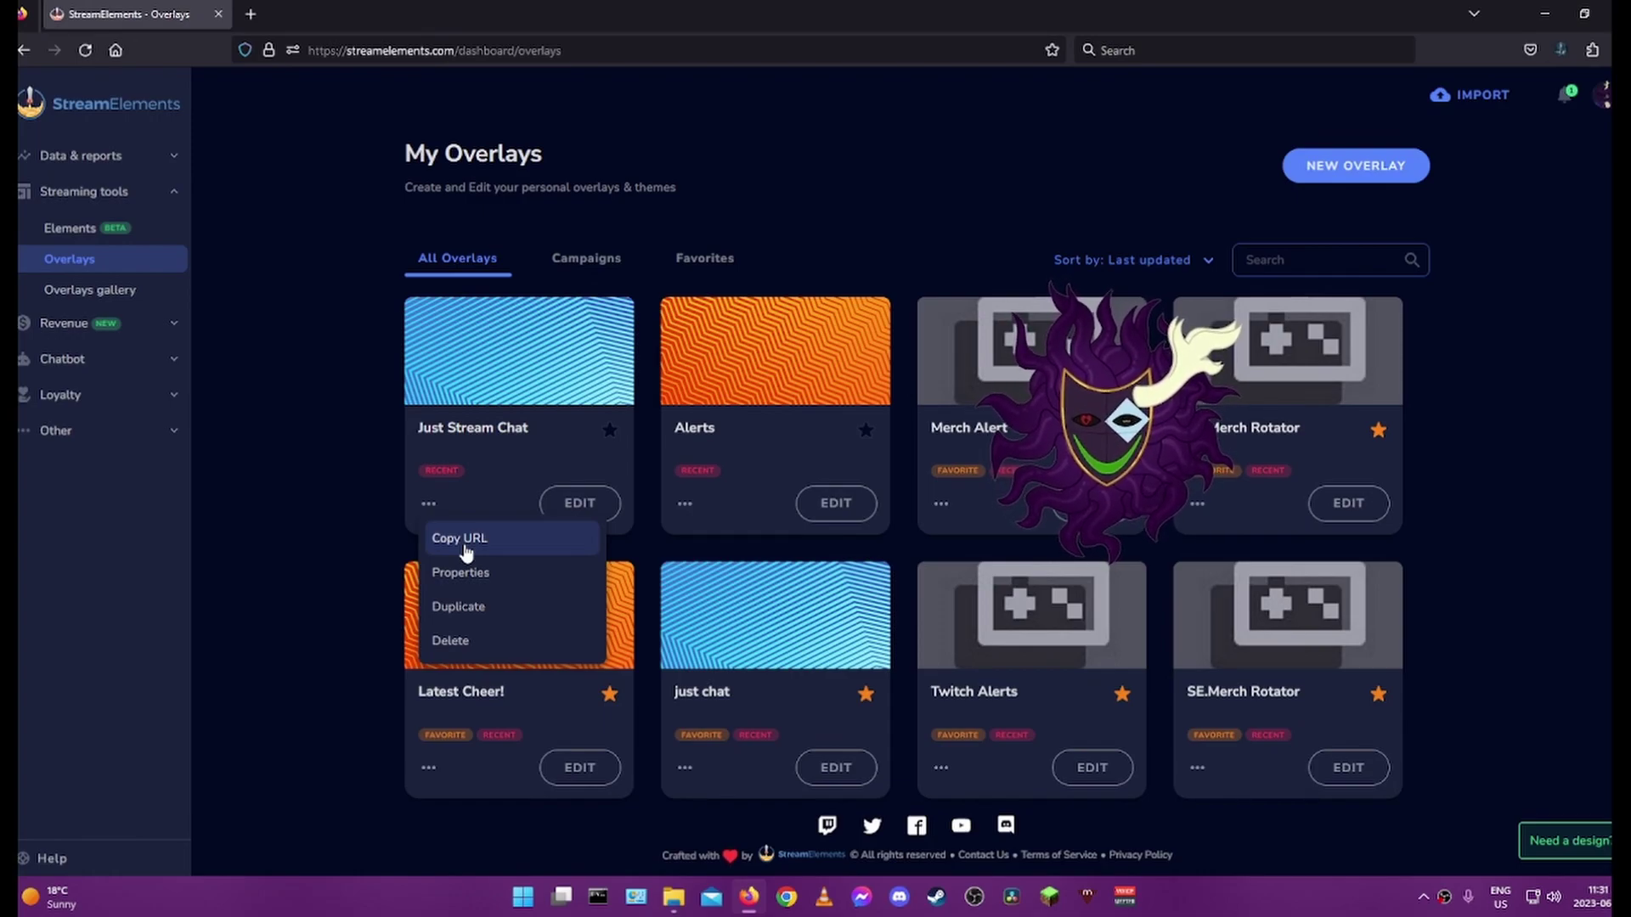
click(464, 541)
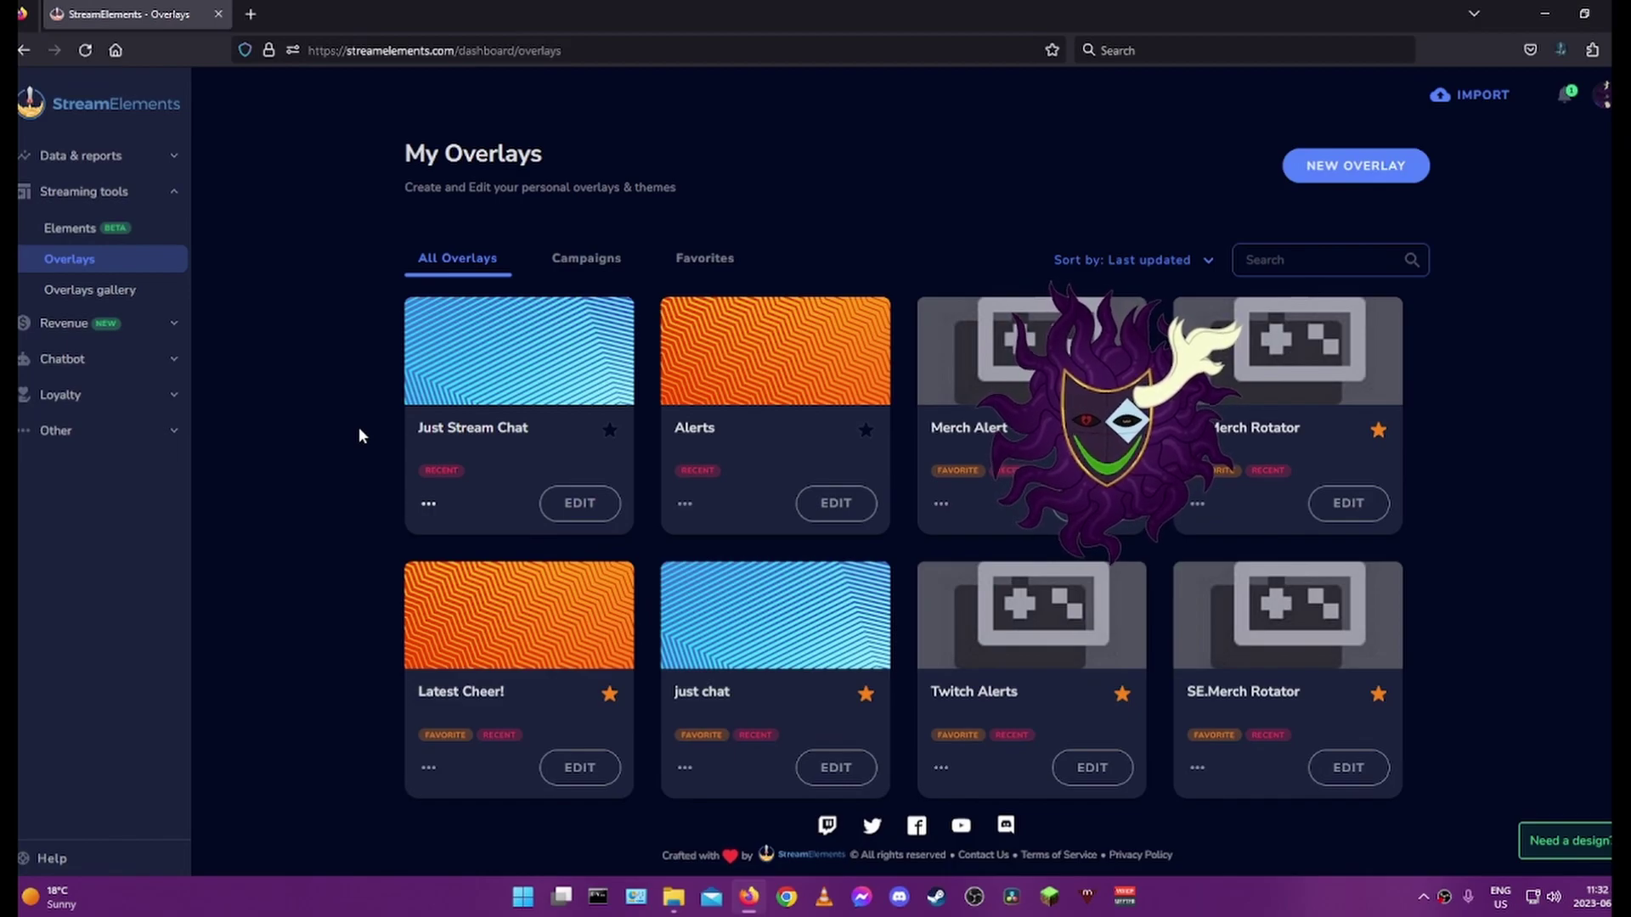
Step: Start a new 1080p overlay and add an Image widget to it
click(1311, 165)
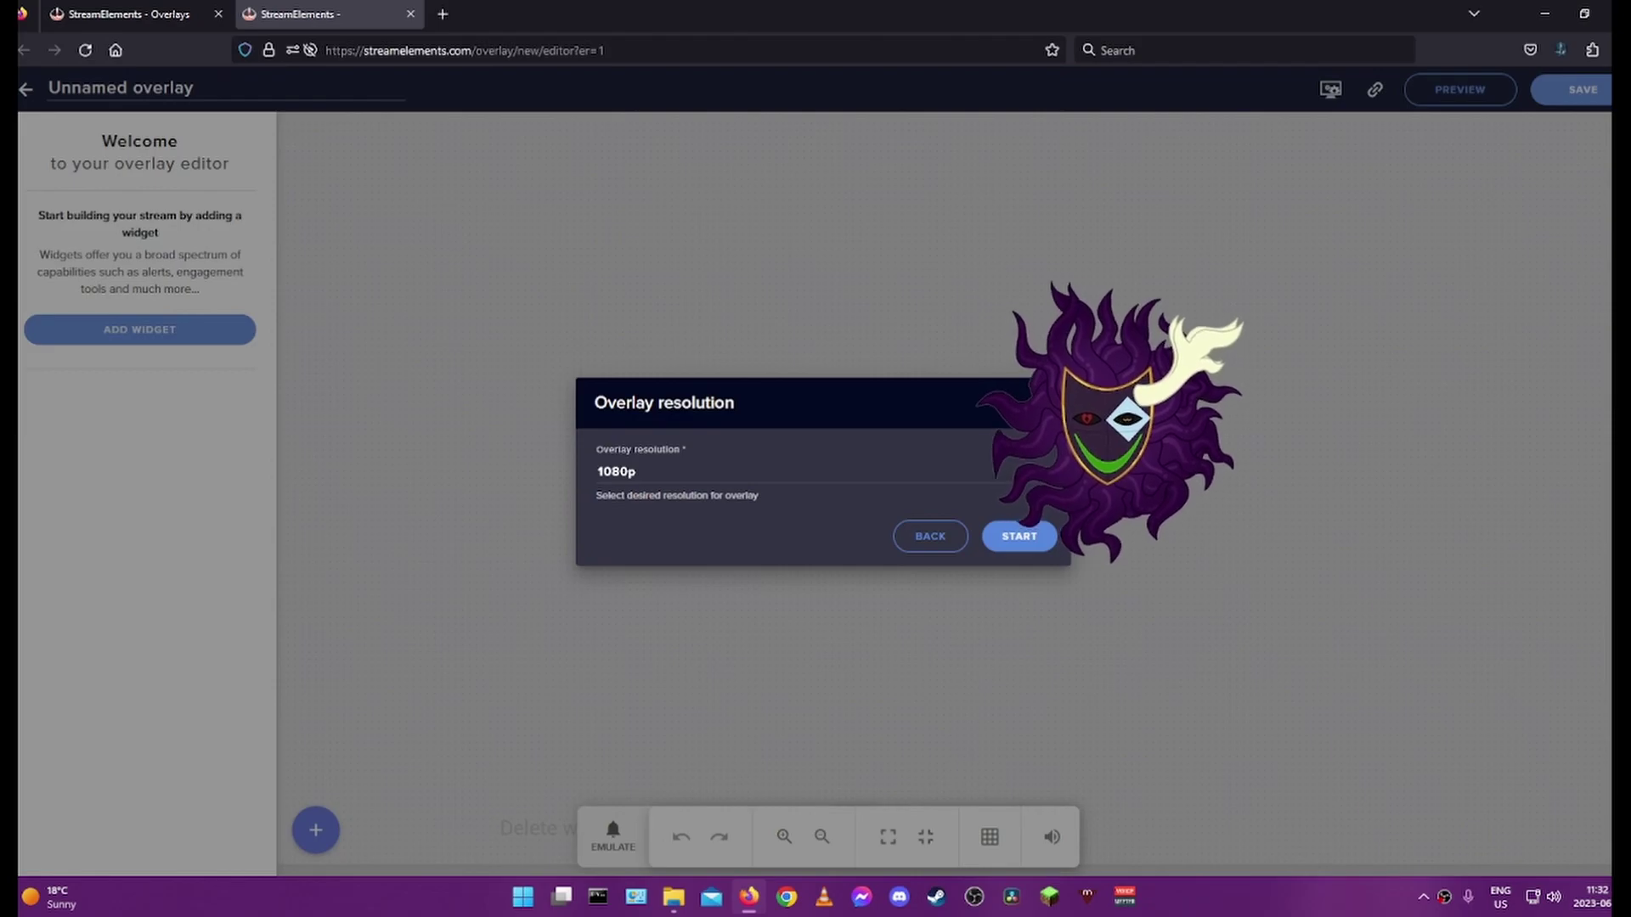
click(1007, 541)
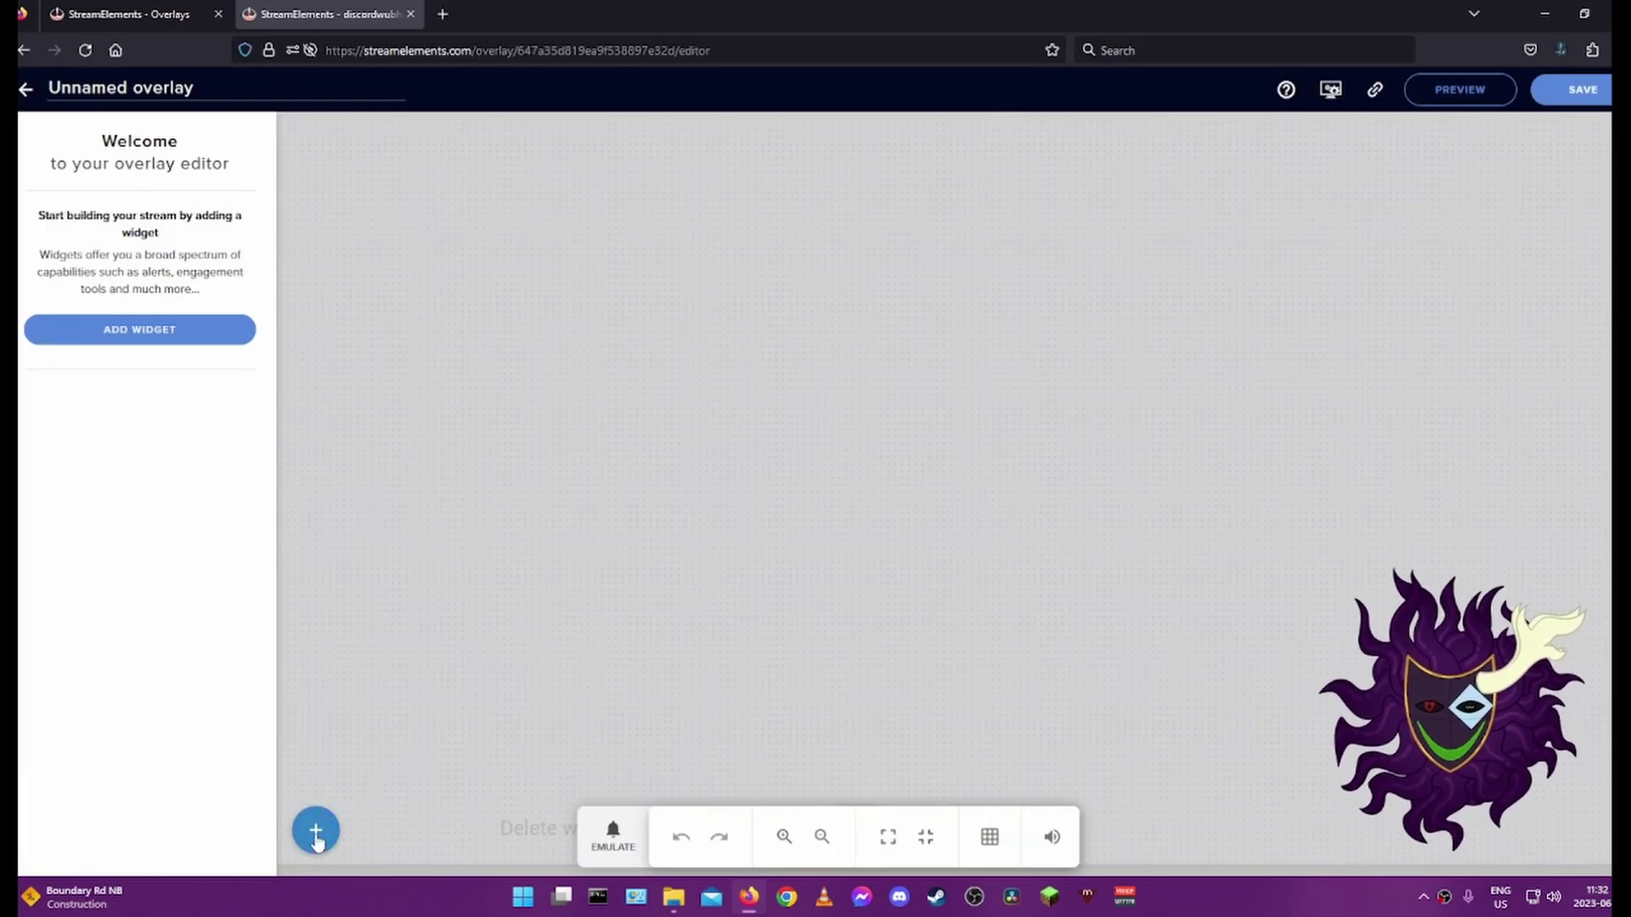
click(316, 833)
mouse_move(429, 640)
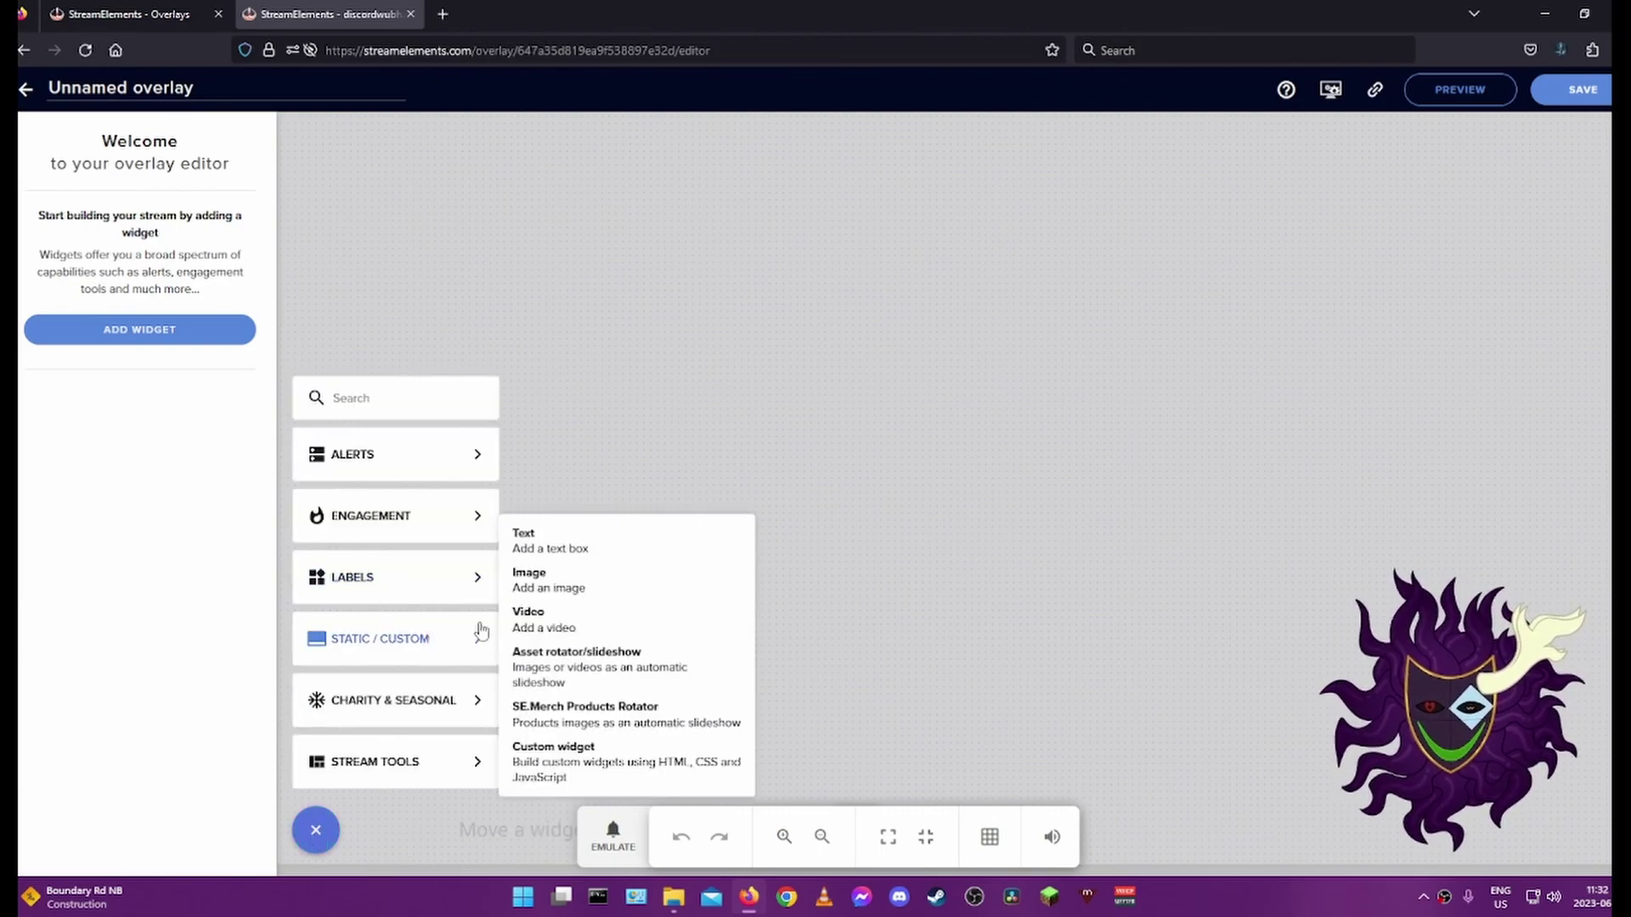
click(544, 580)
Step: Make the gate background image fill the canvas at 49% opacity, as a hidden layer named Guide
drag(425, 253, 1626, 255)
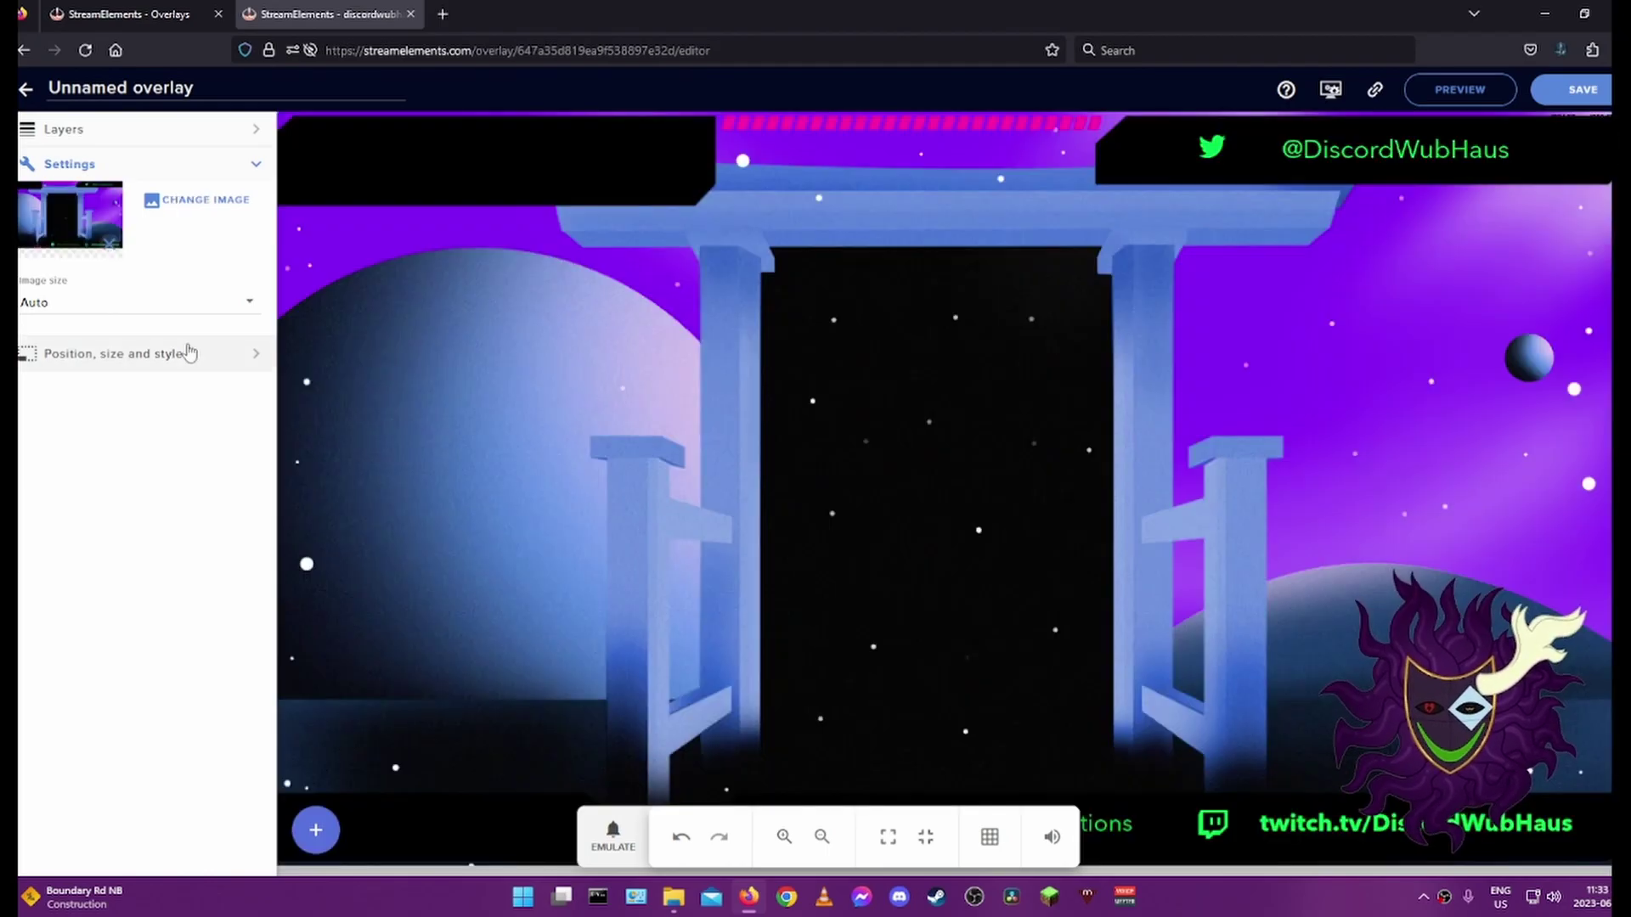
click(171, 357)
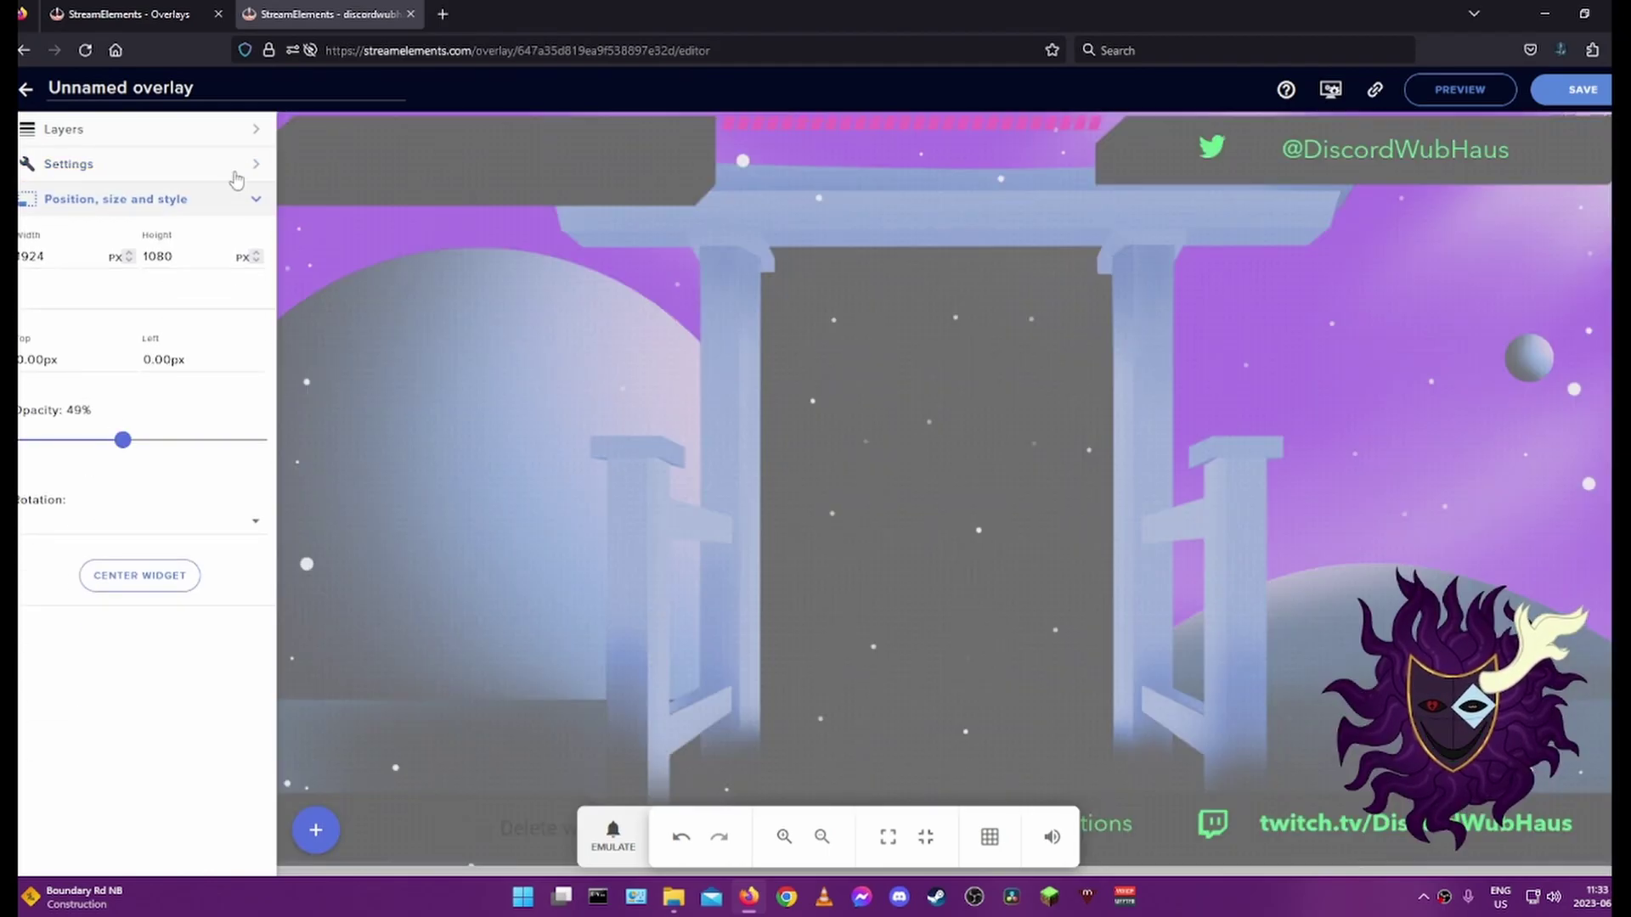
click(255, 129)
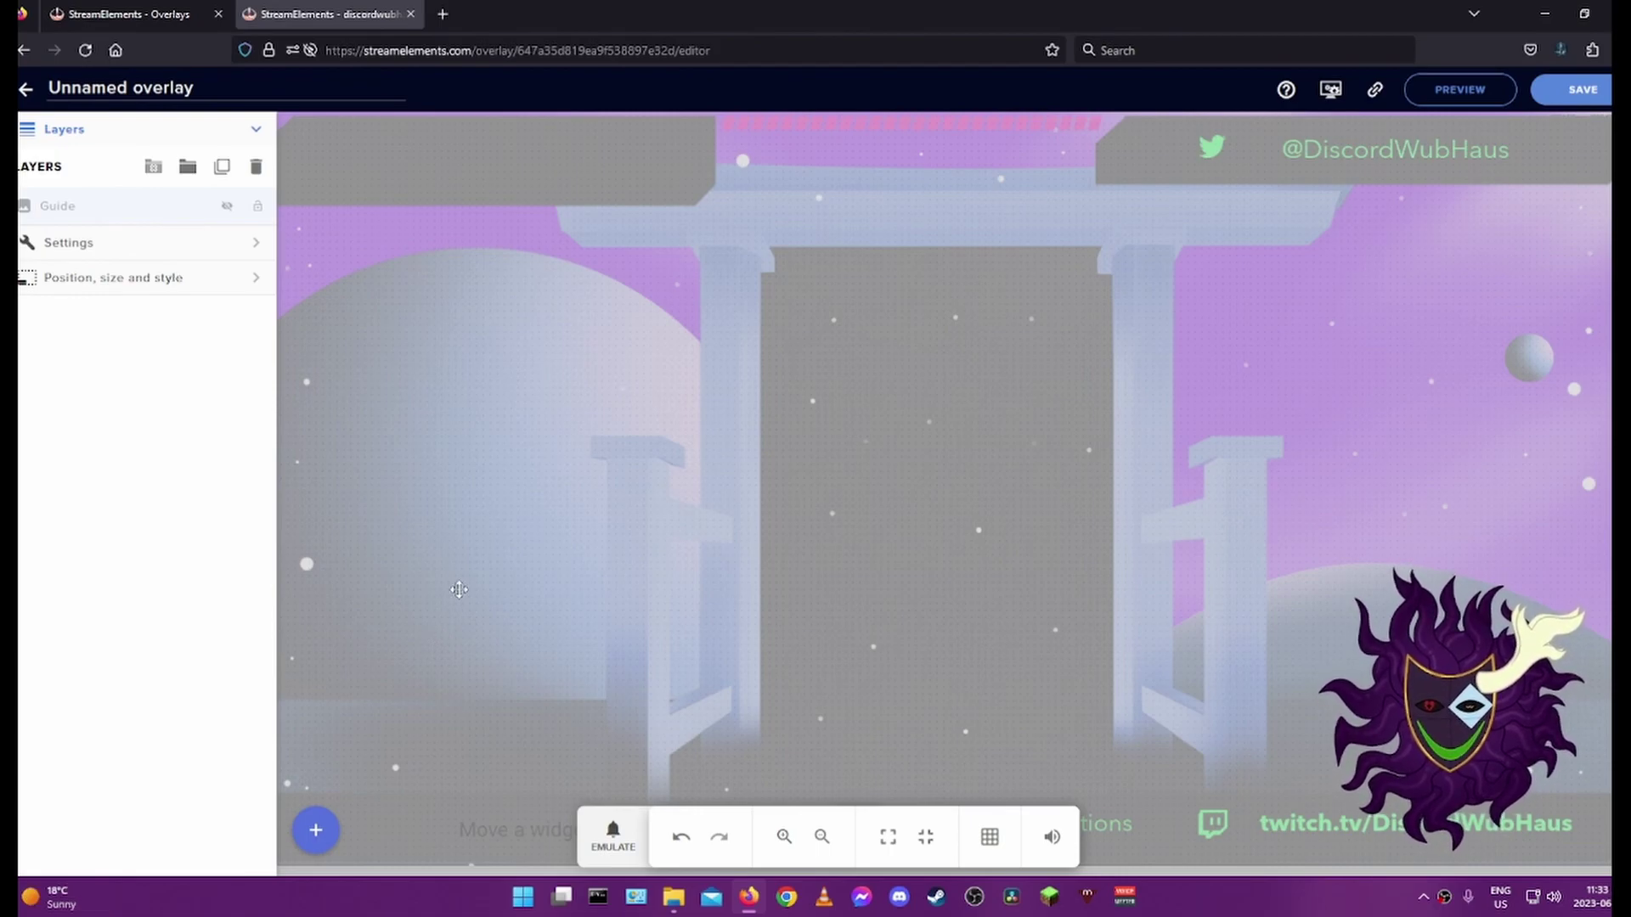
Step: Add a Recent followers label and place it inside the dark banner at the guide image's upper-left corner
click(318, 832)
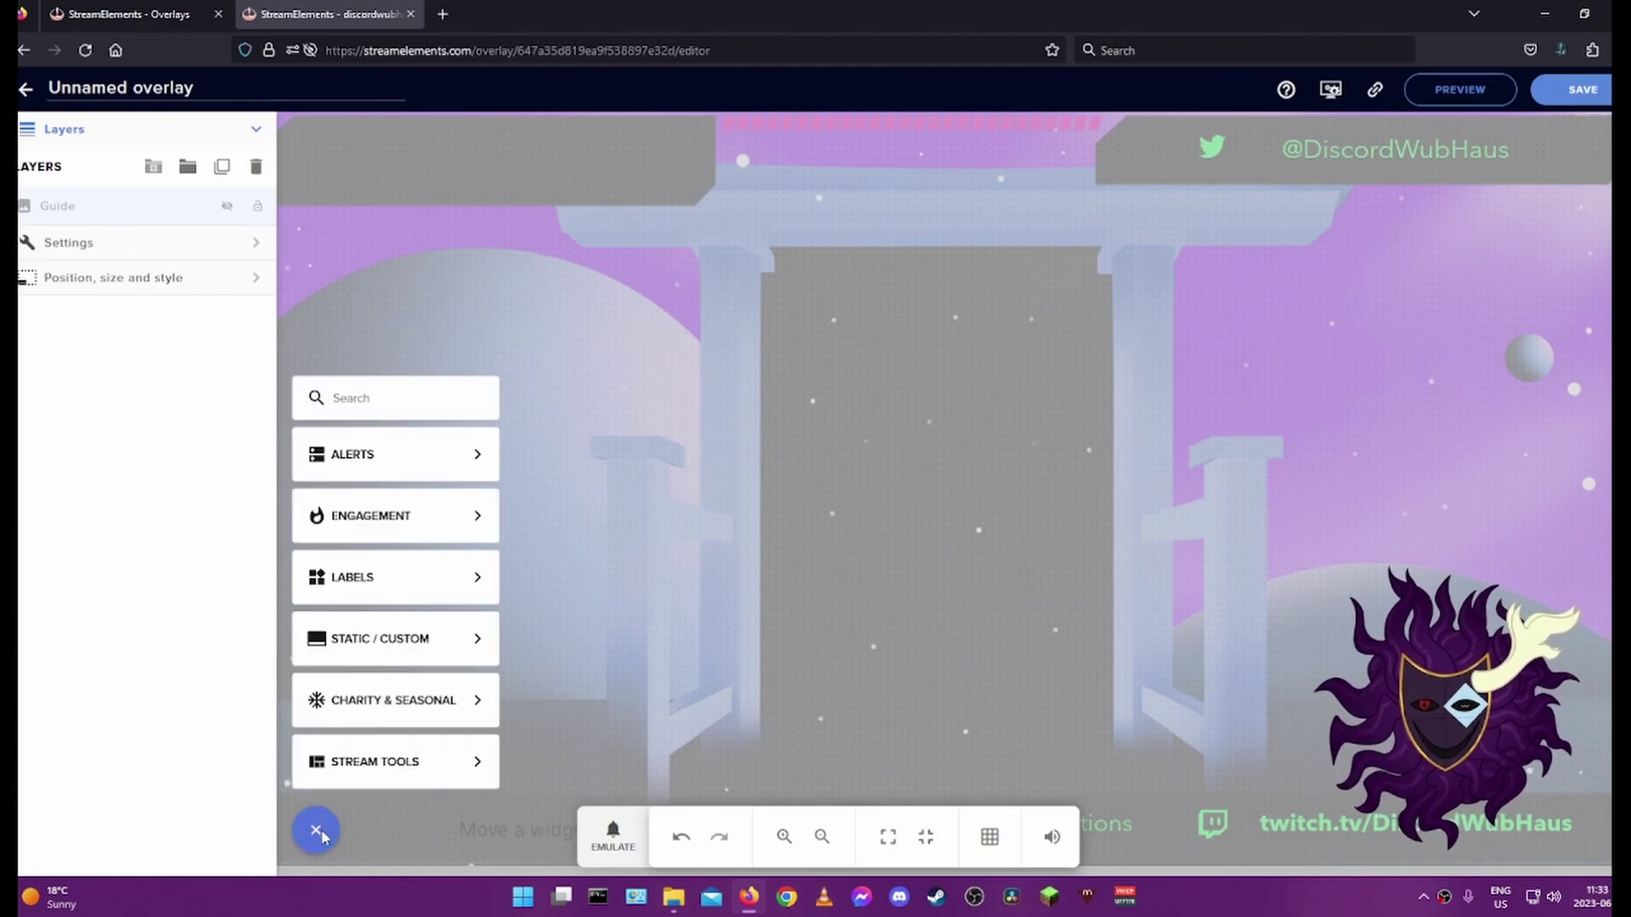
mouse_move(365, 756)
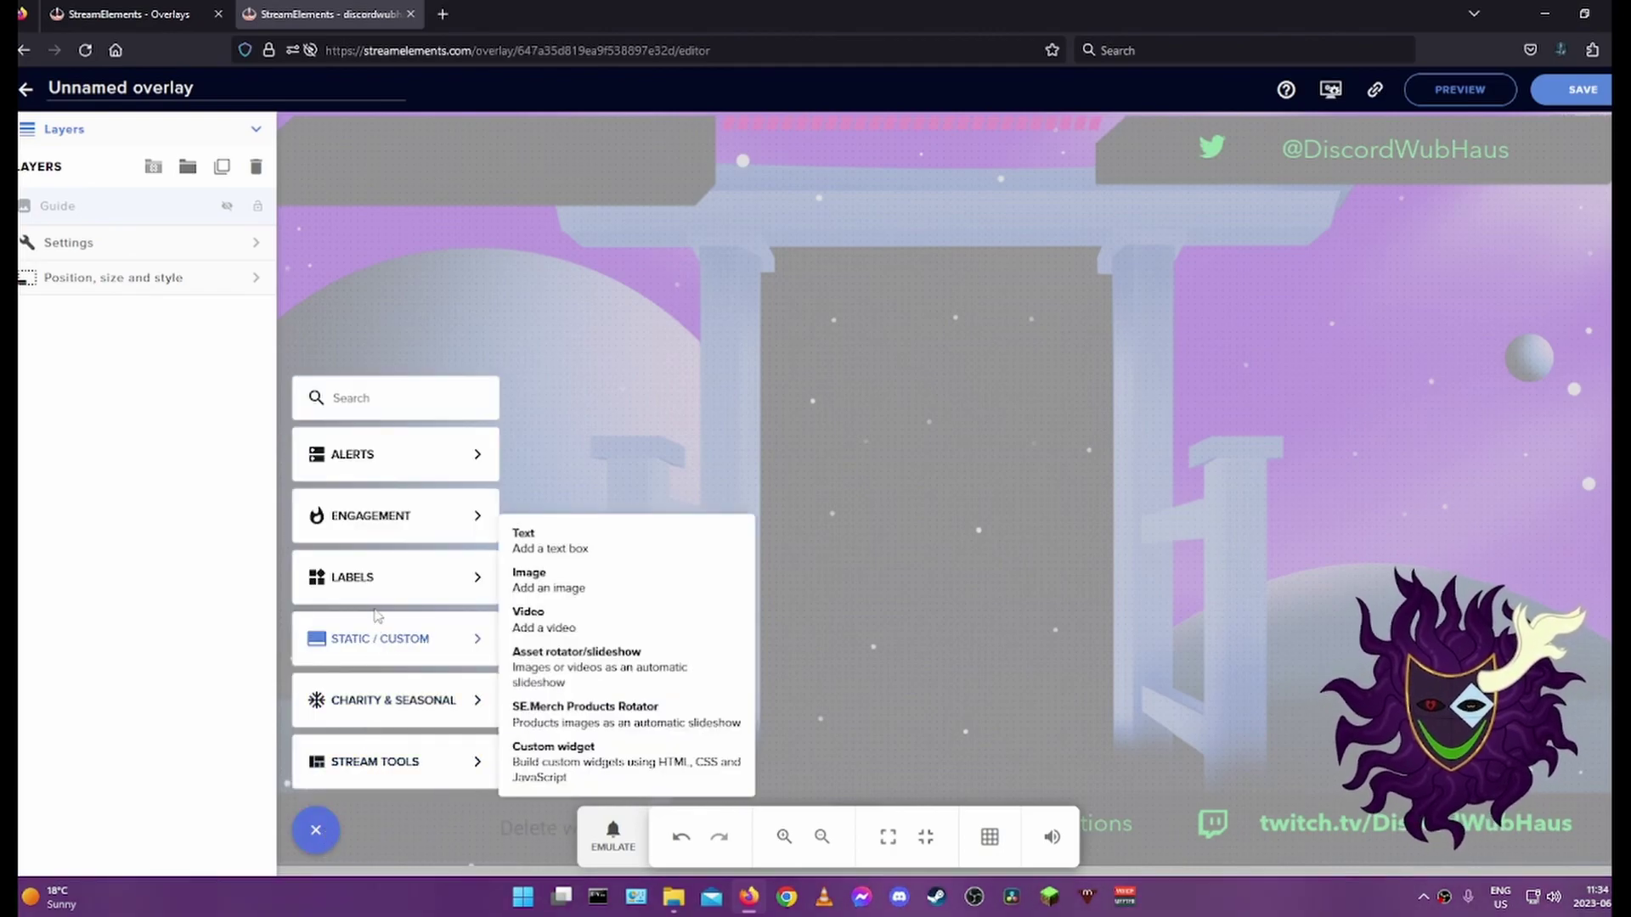
mouse_move(376, 592)
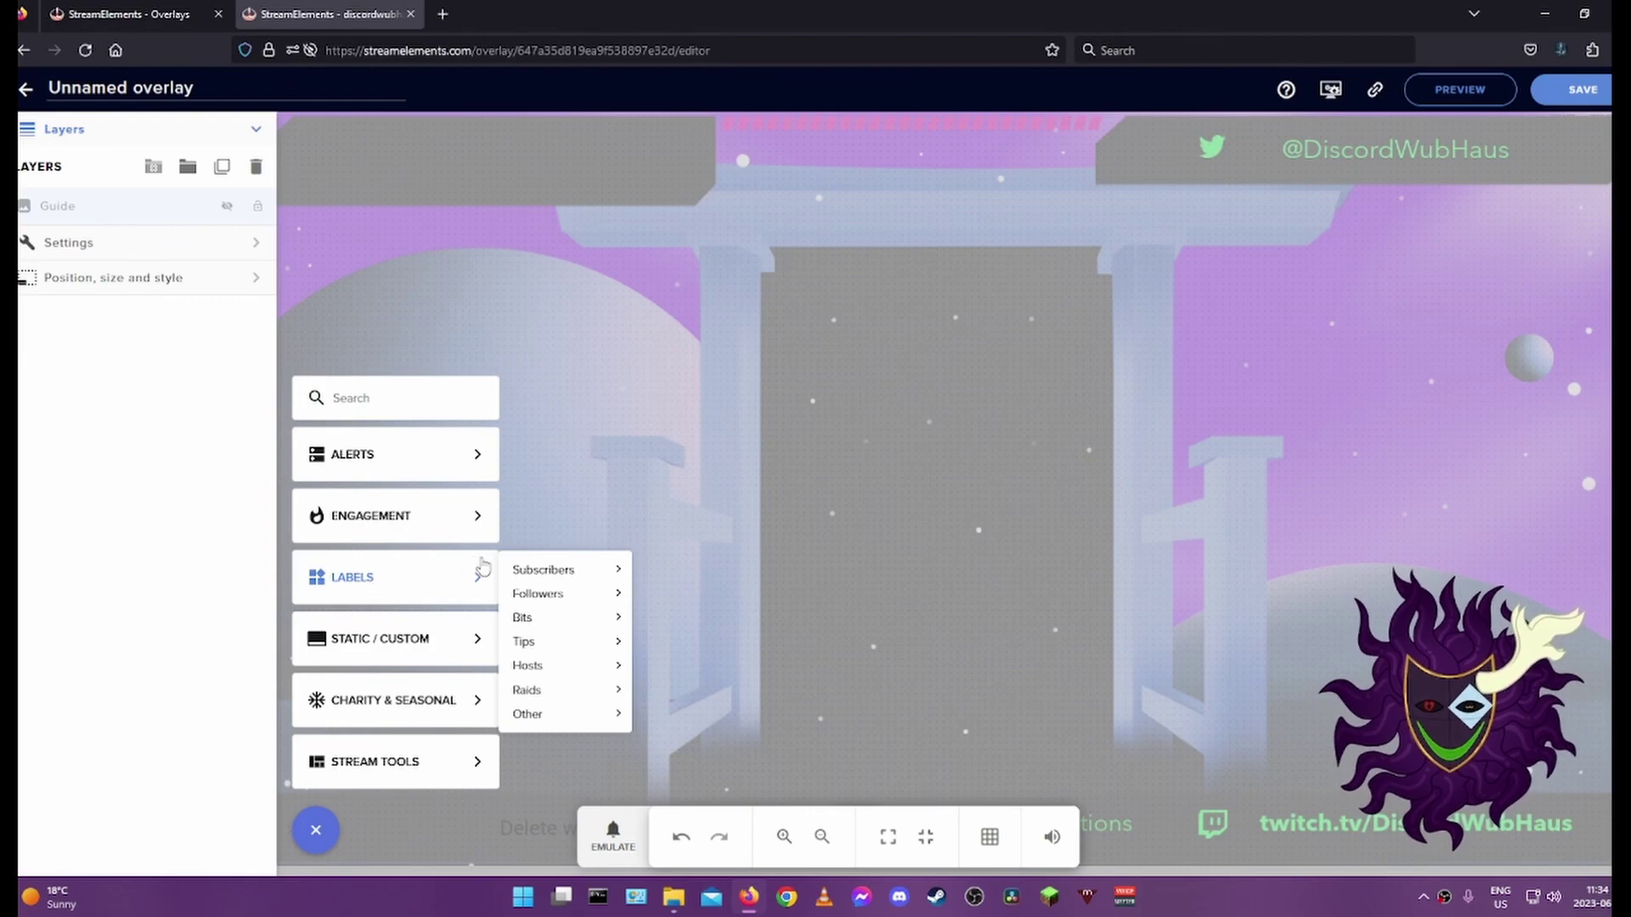
mouse_move(558, 651)
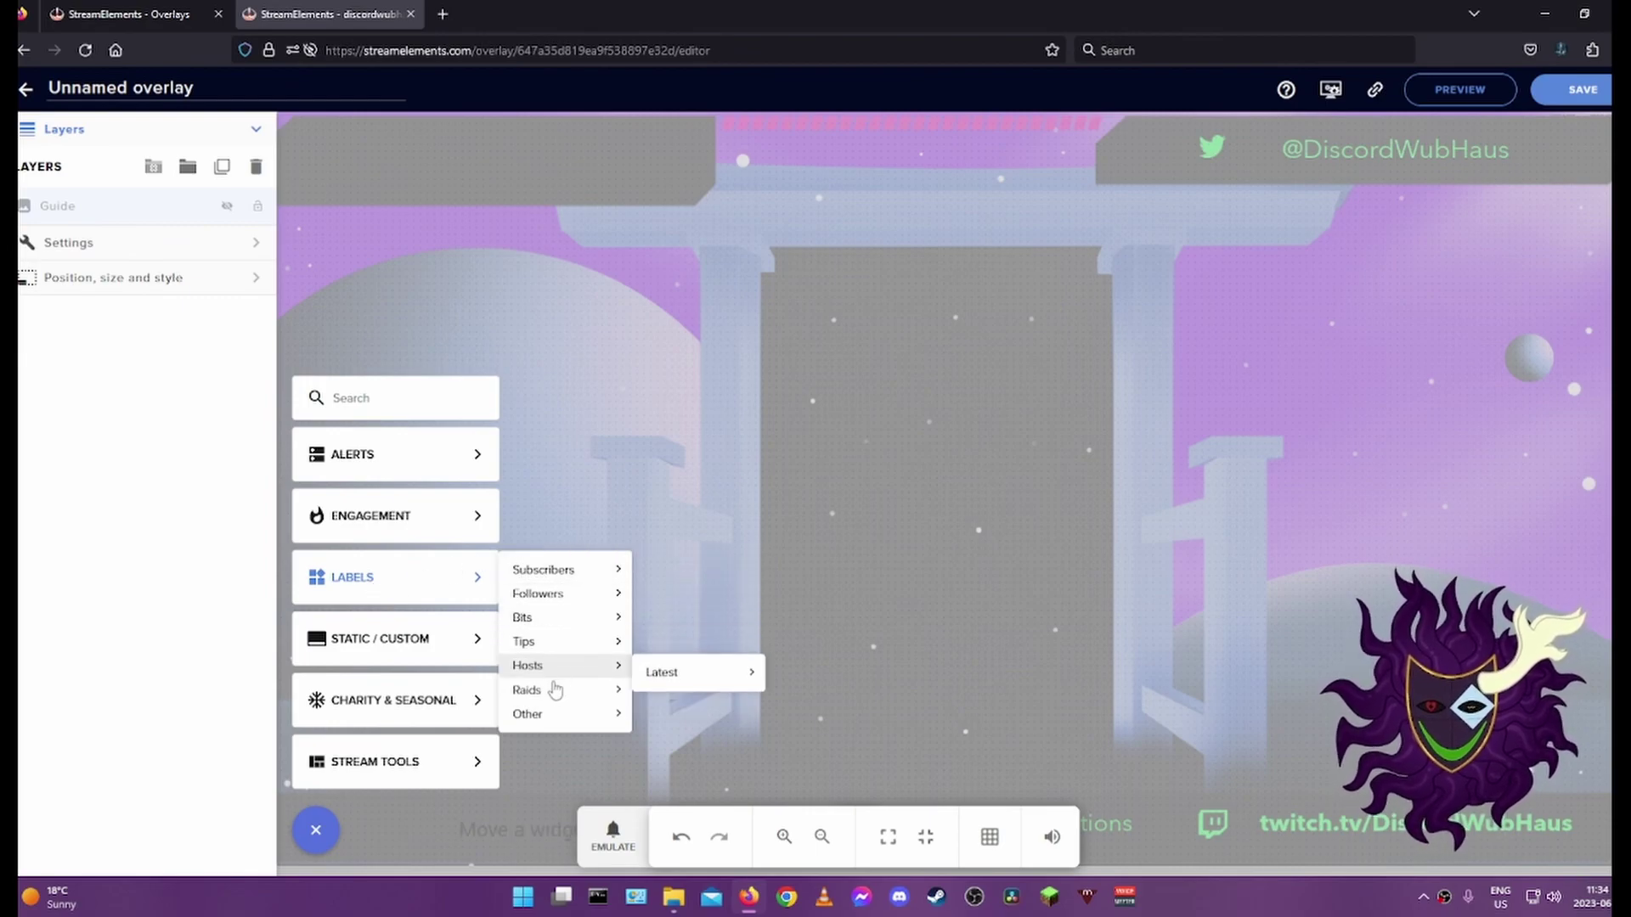
mouse_move(554, 601)
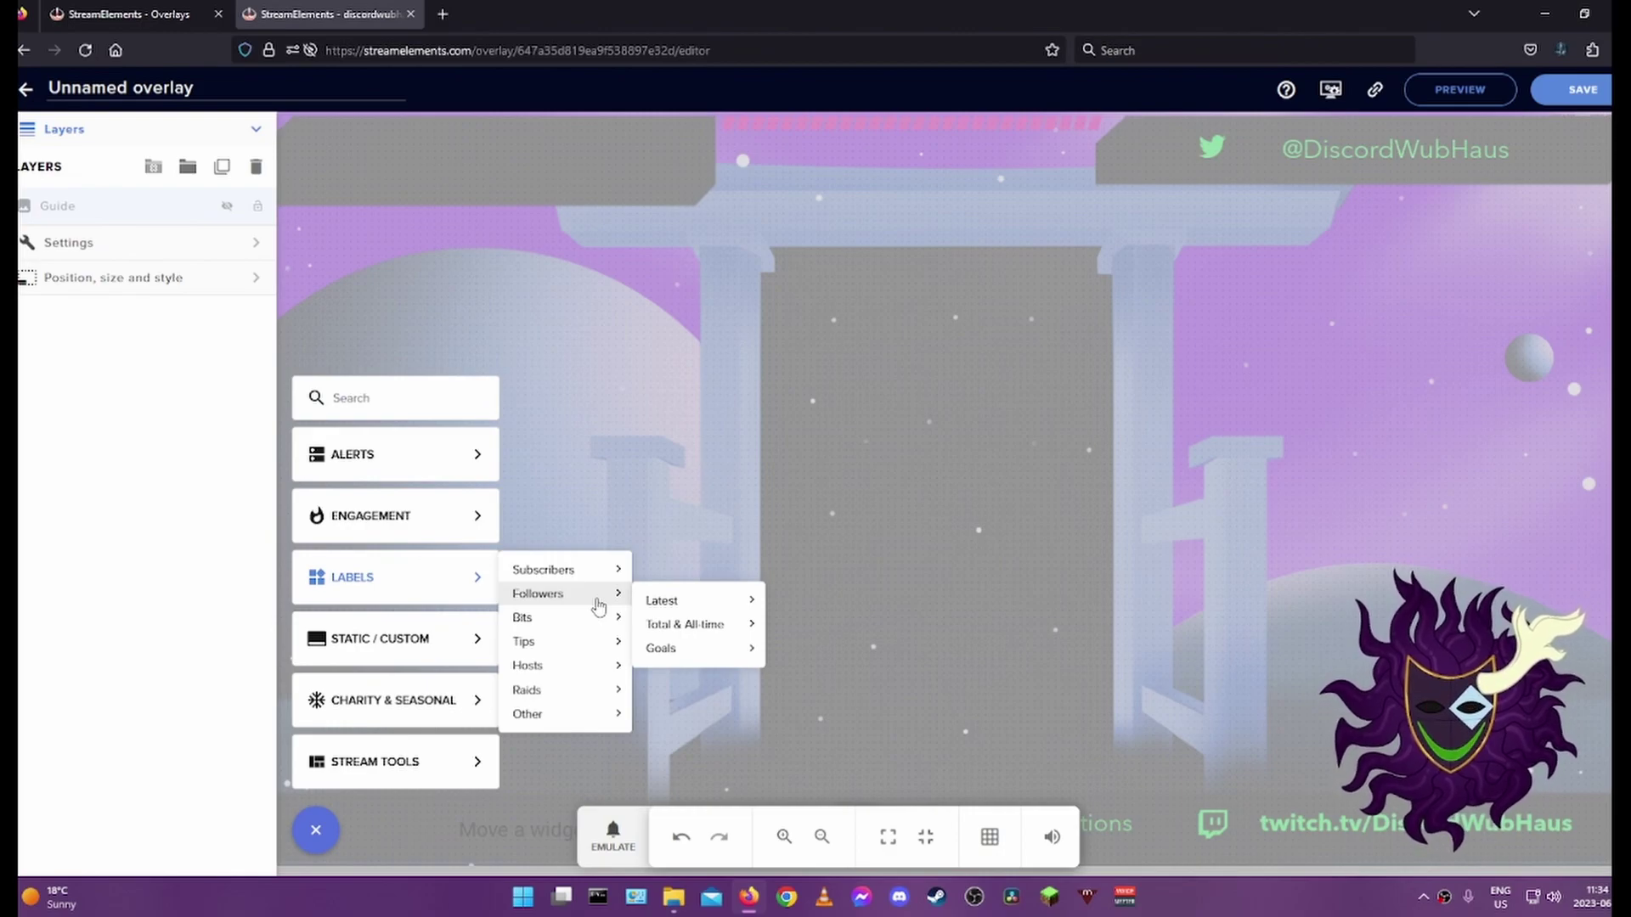
mouse_move(650, 601)
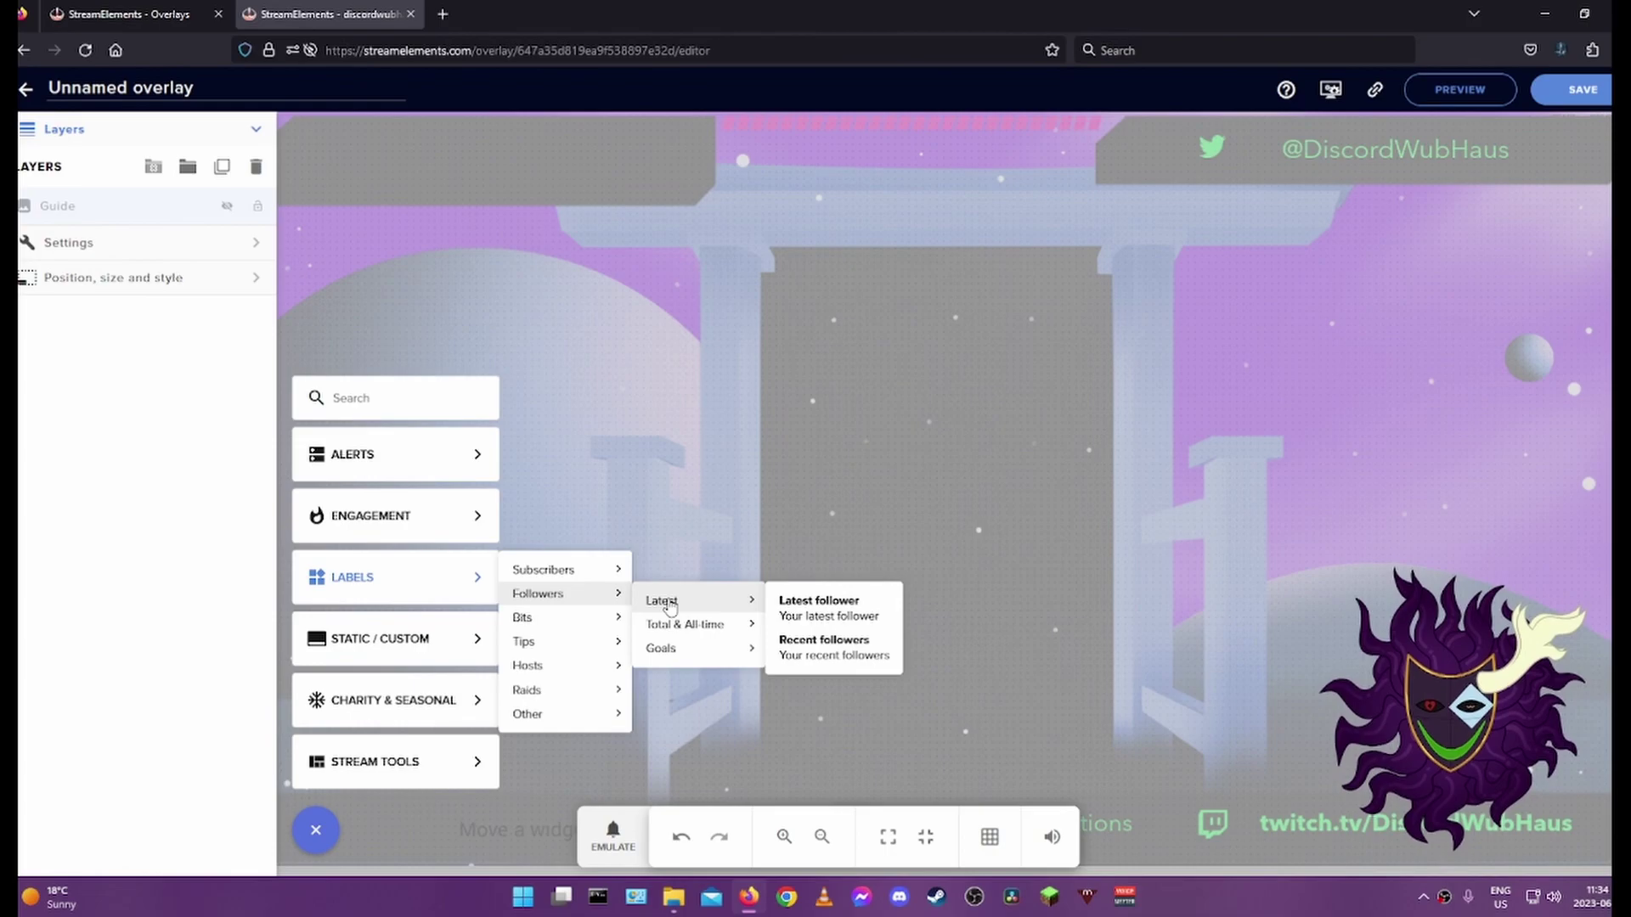
click(823, 654)
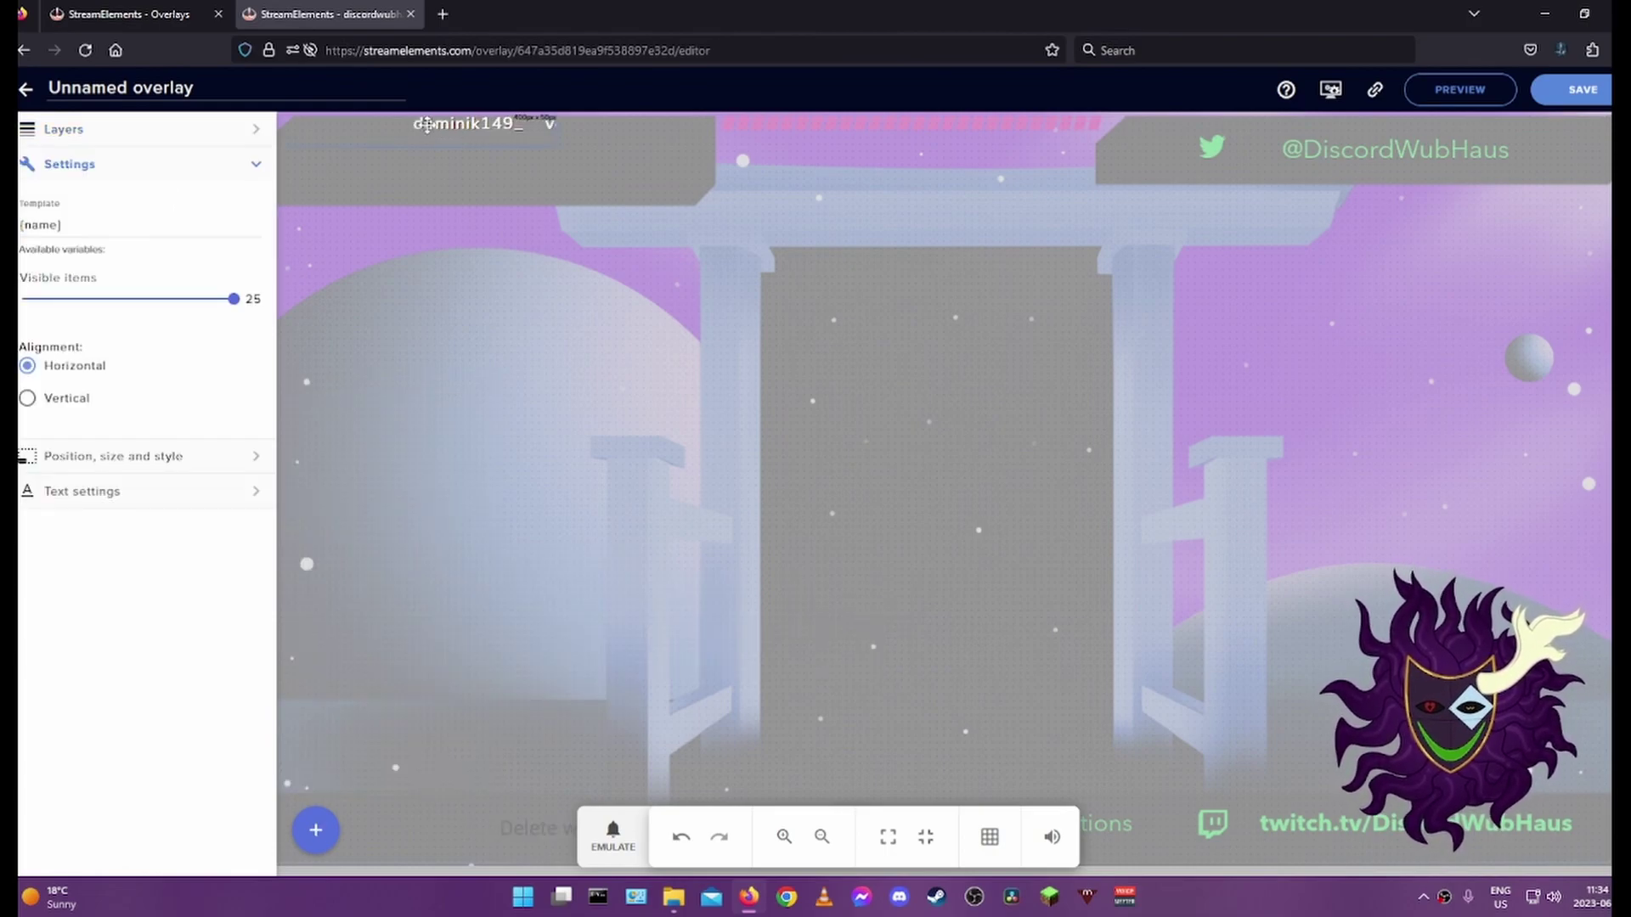
drag(396, 129, 477, 161)
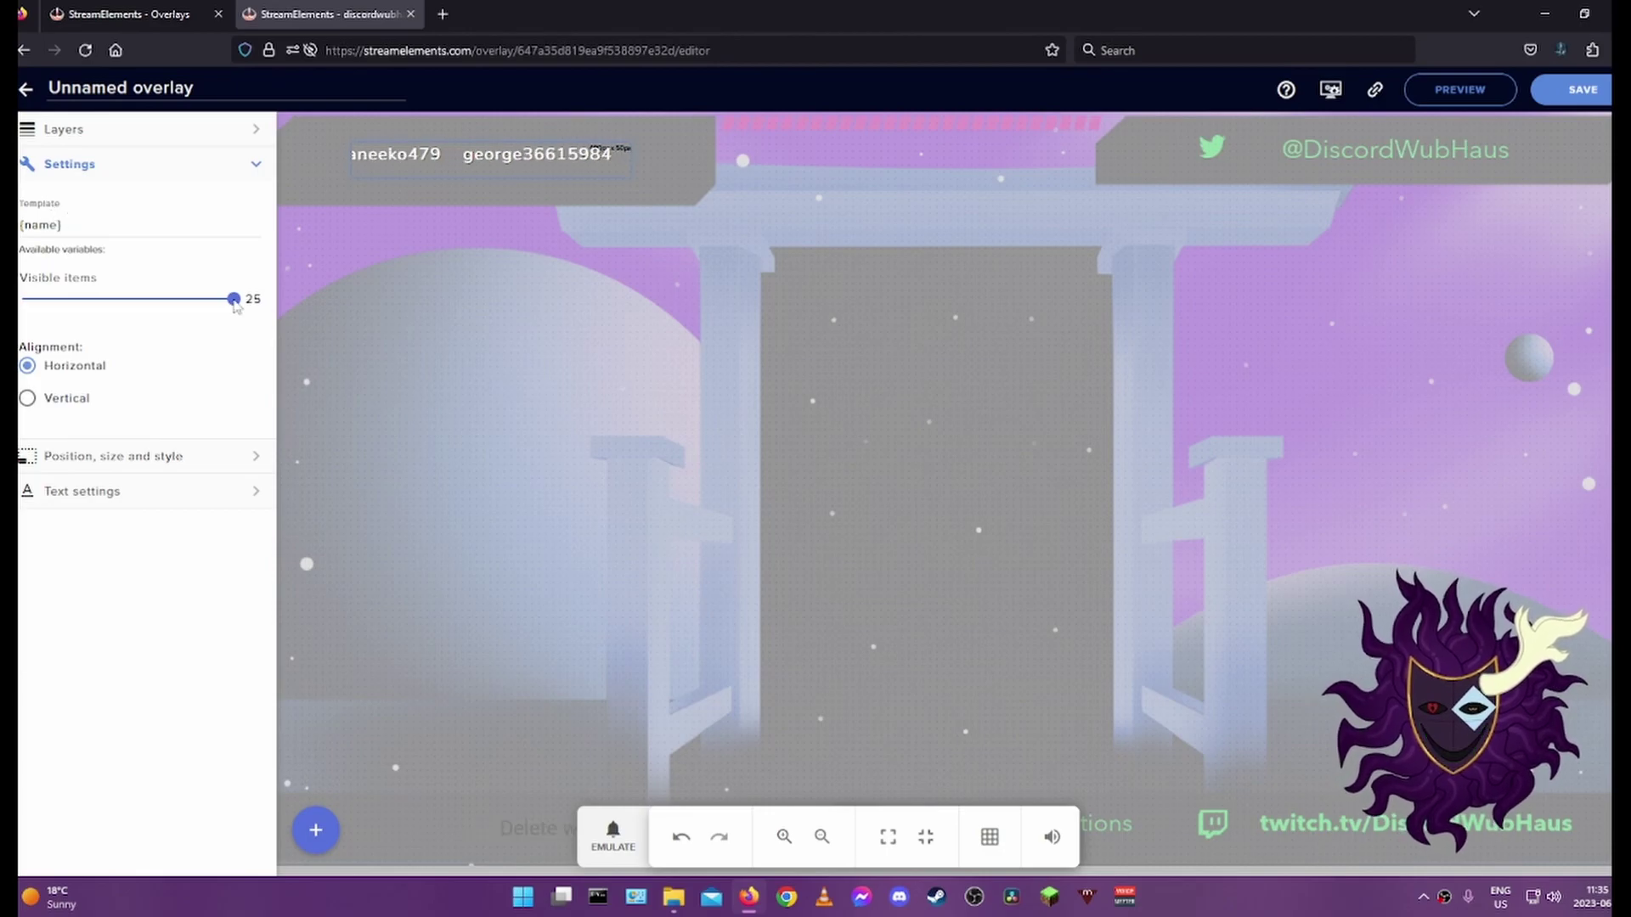
Step: Try the visible items slider and Vertical alignment on the recent followers label, returning to 25 items and Horizontal
drag(236, 306, 331, 354)
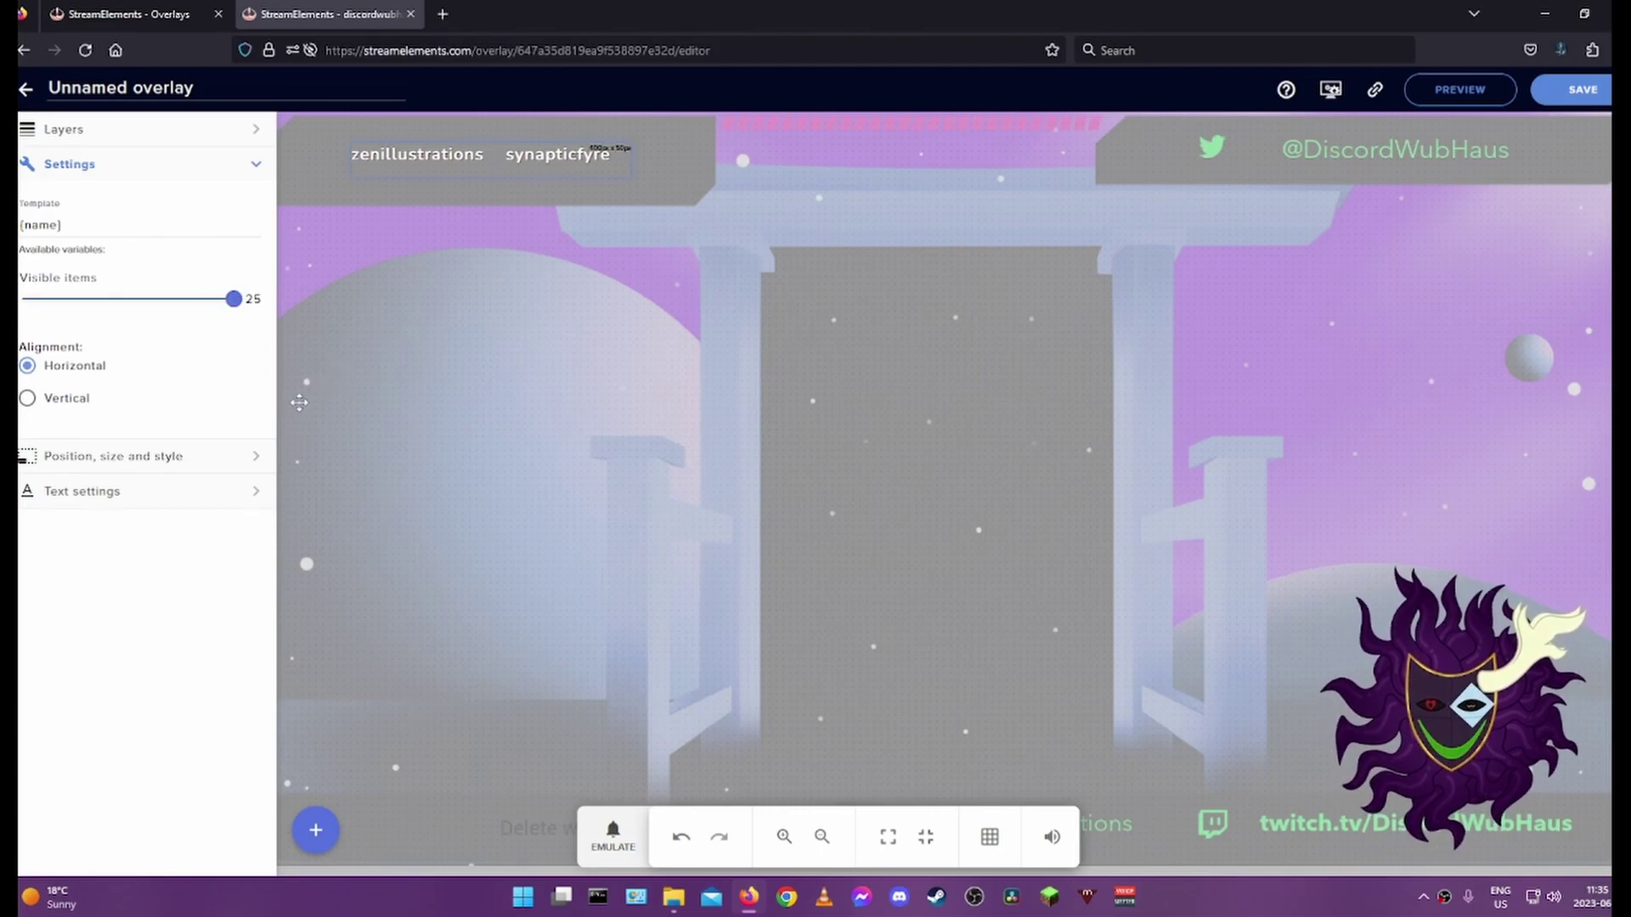
click(27, 399)
key(Up)
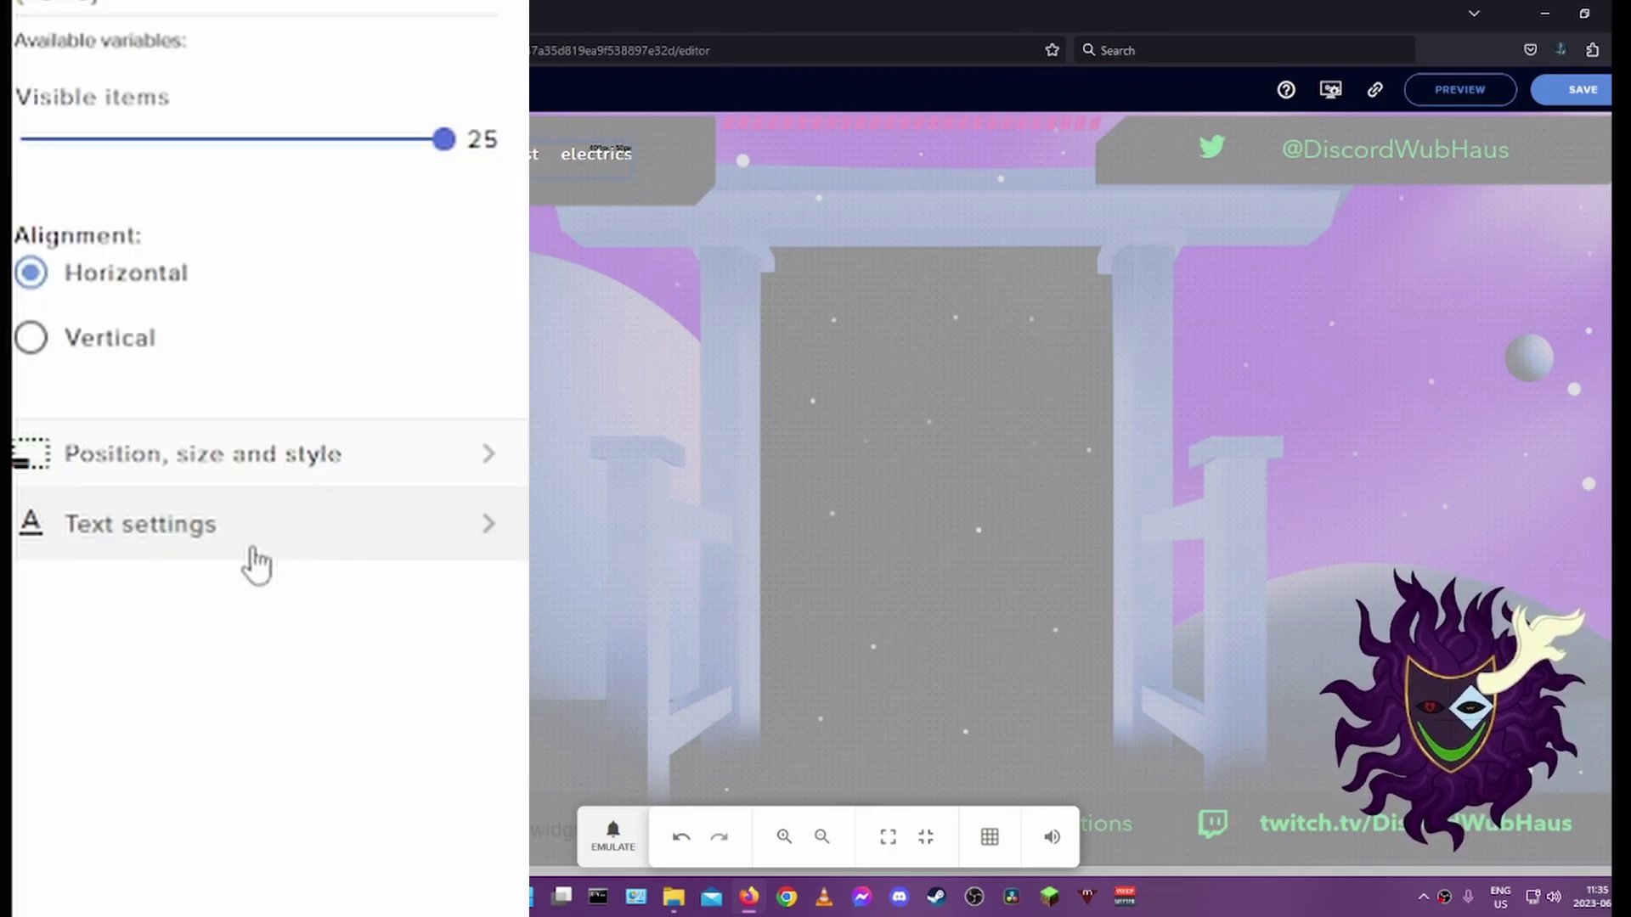
Step: Change the recent followers label's font to Trade Winds in its text settings
click(261, 557)
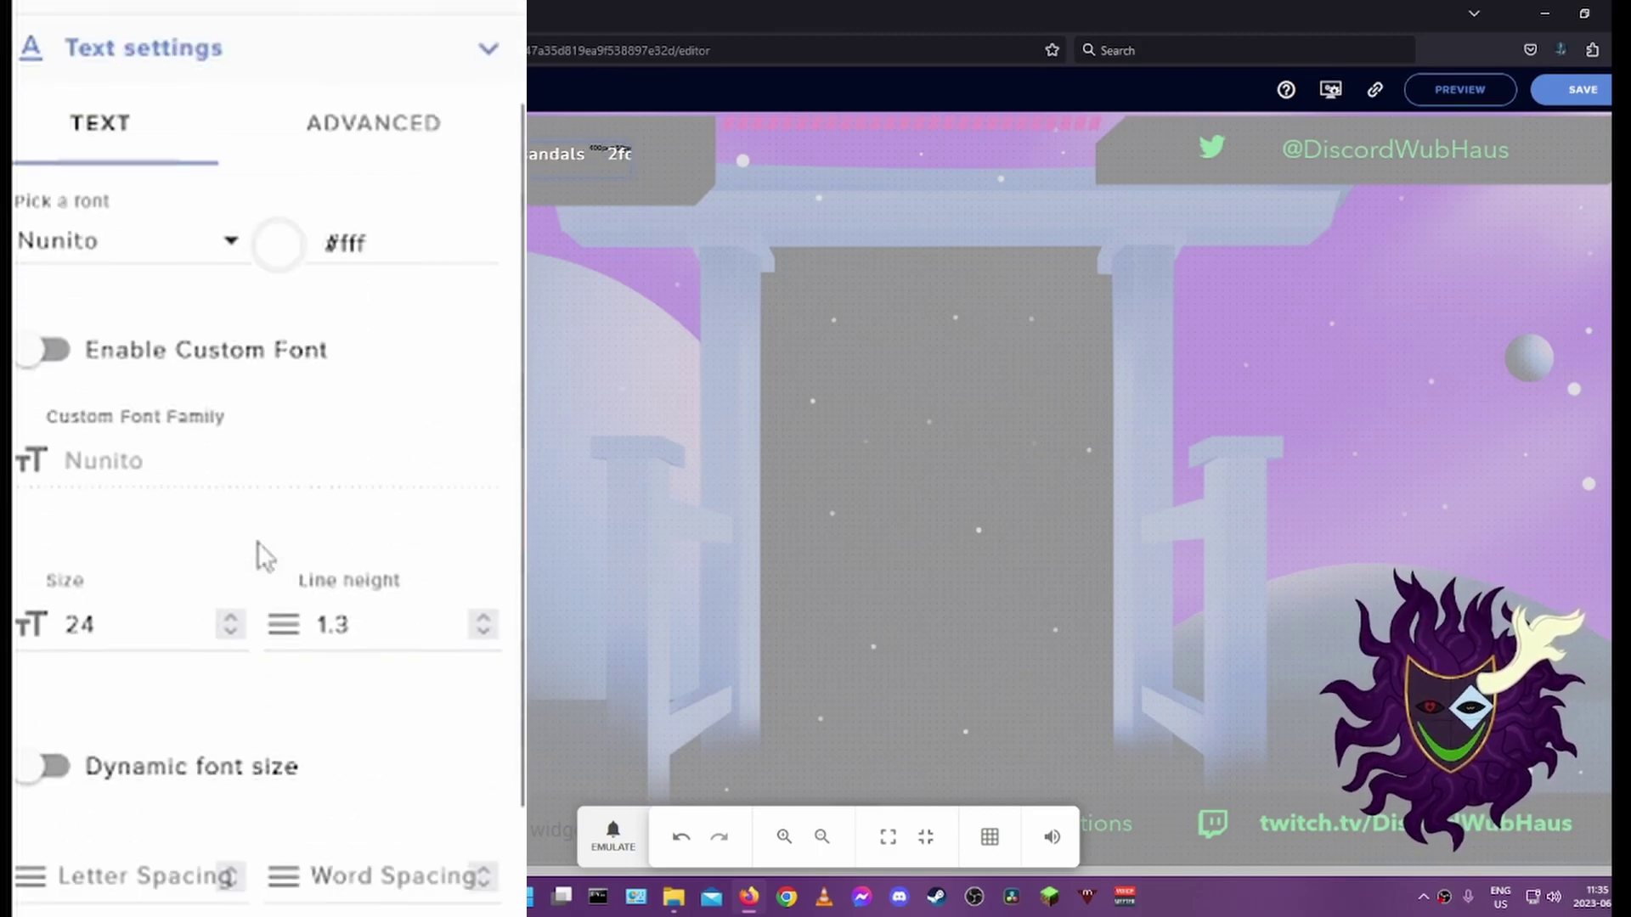
click(279, 207)
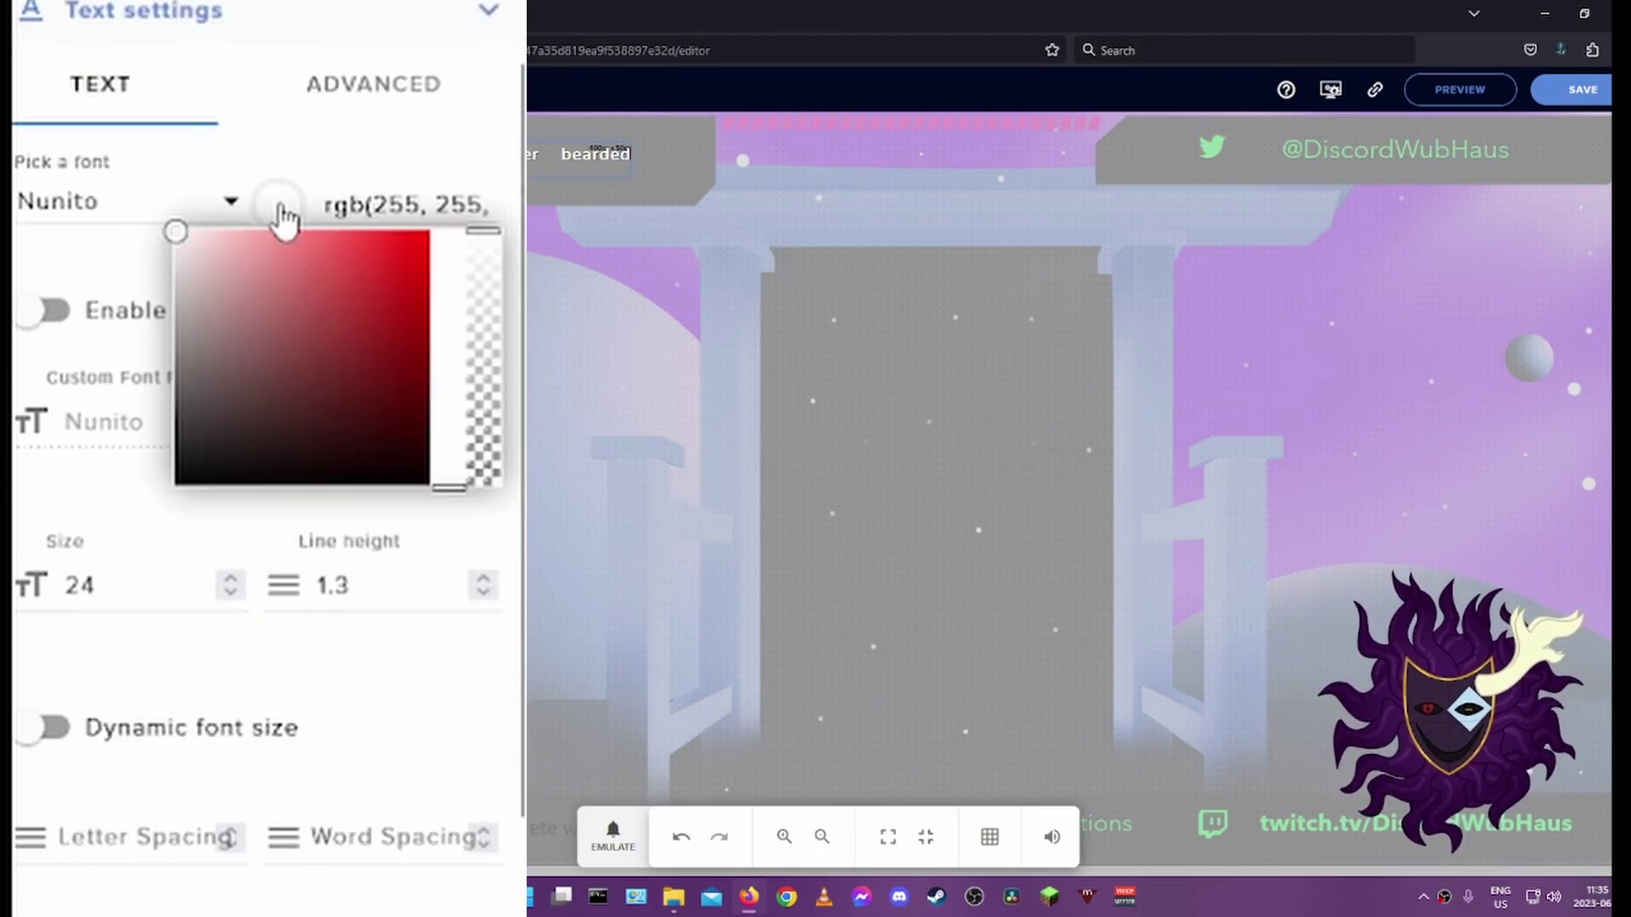
click(95, 204)
click(92, 241)
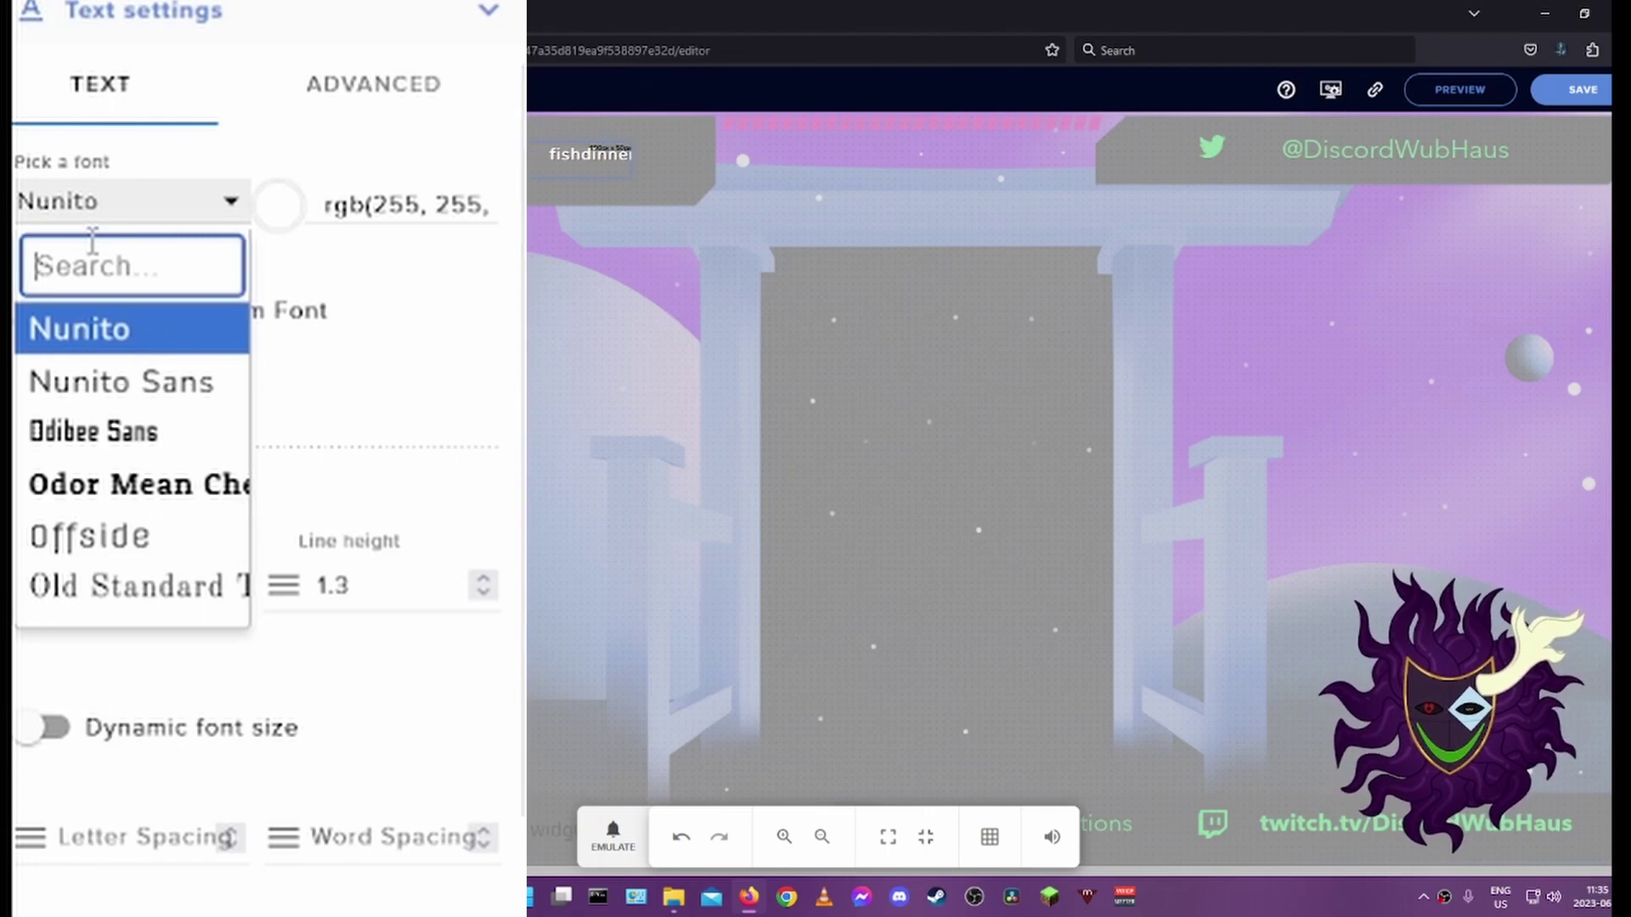
text(W)
key(BackSpace)
text(Trade)
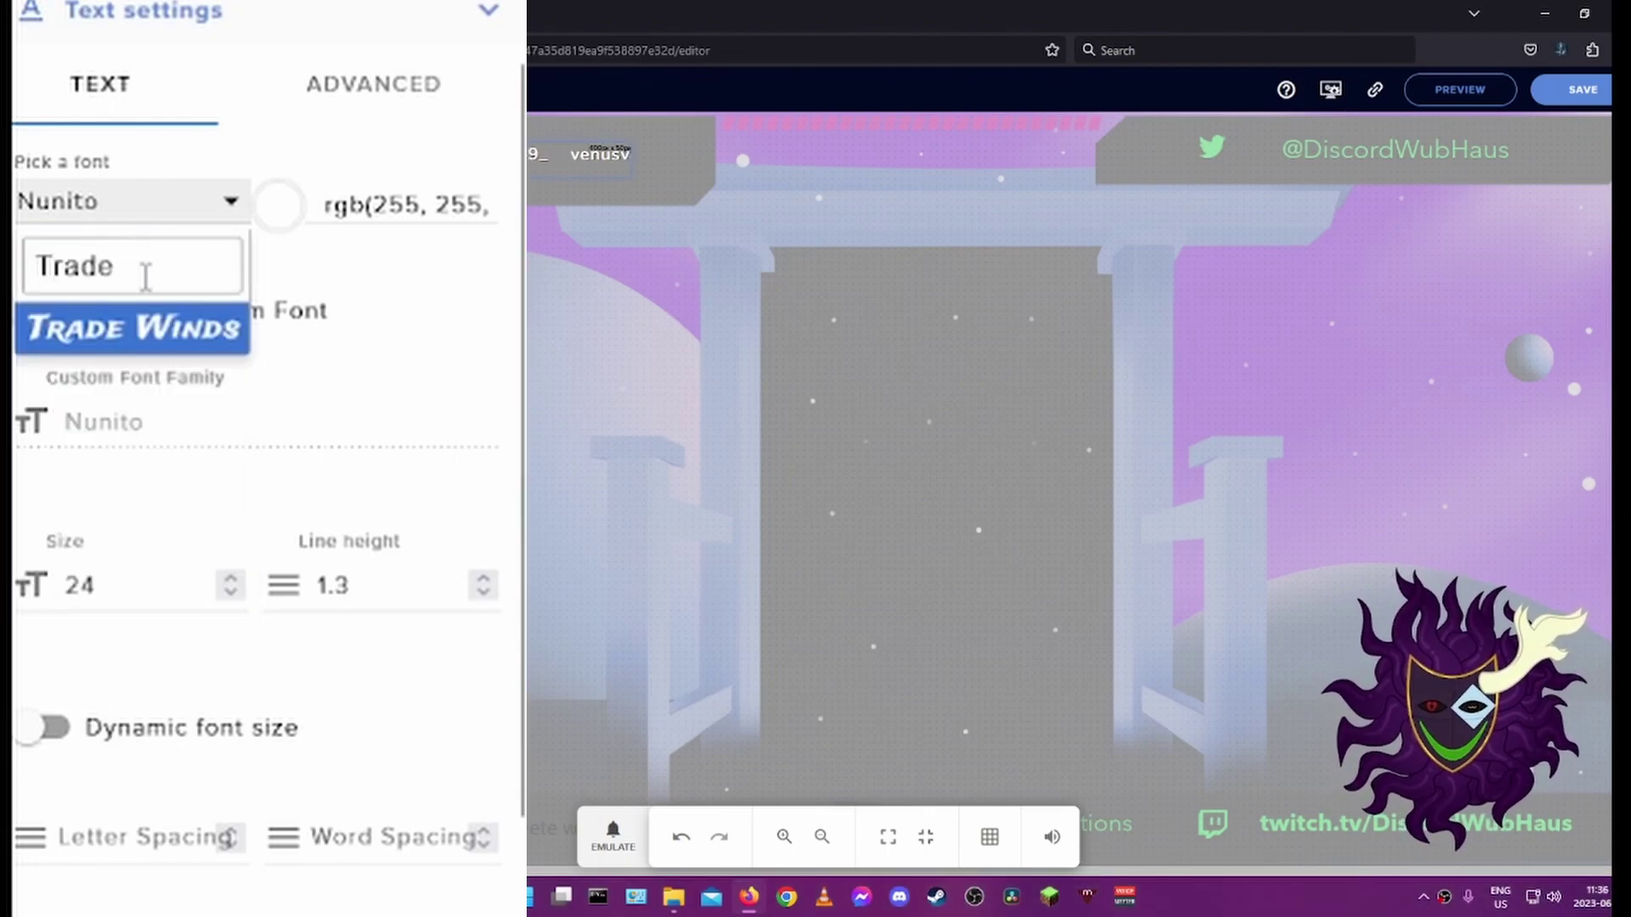
click(136, 330)
Step: Change the recent followers label's text colour to bright green, rgb(0, 255, 42)
click(281, 213)
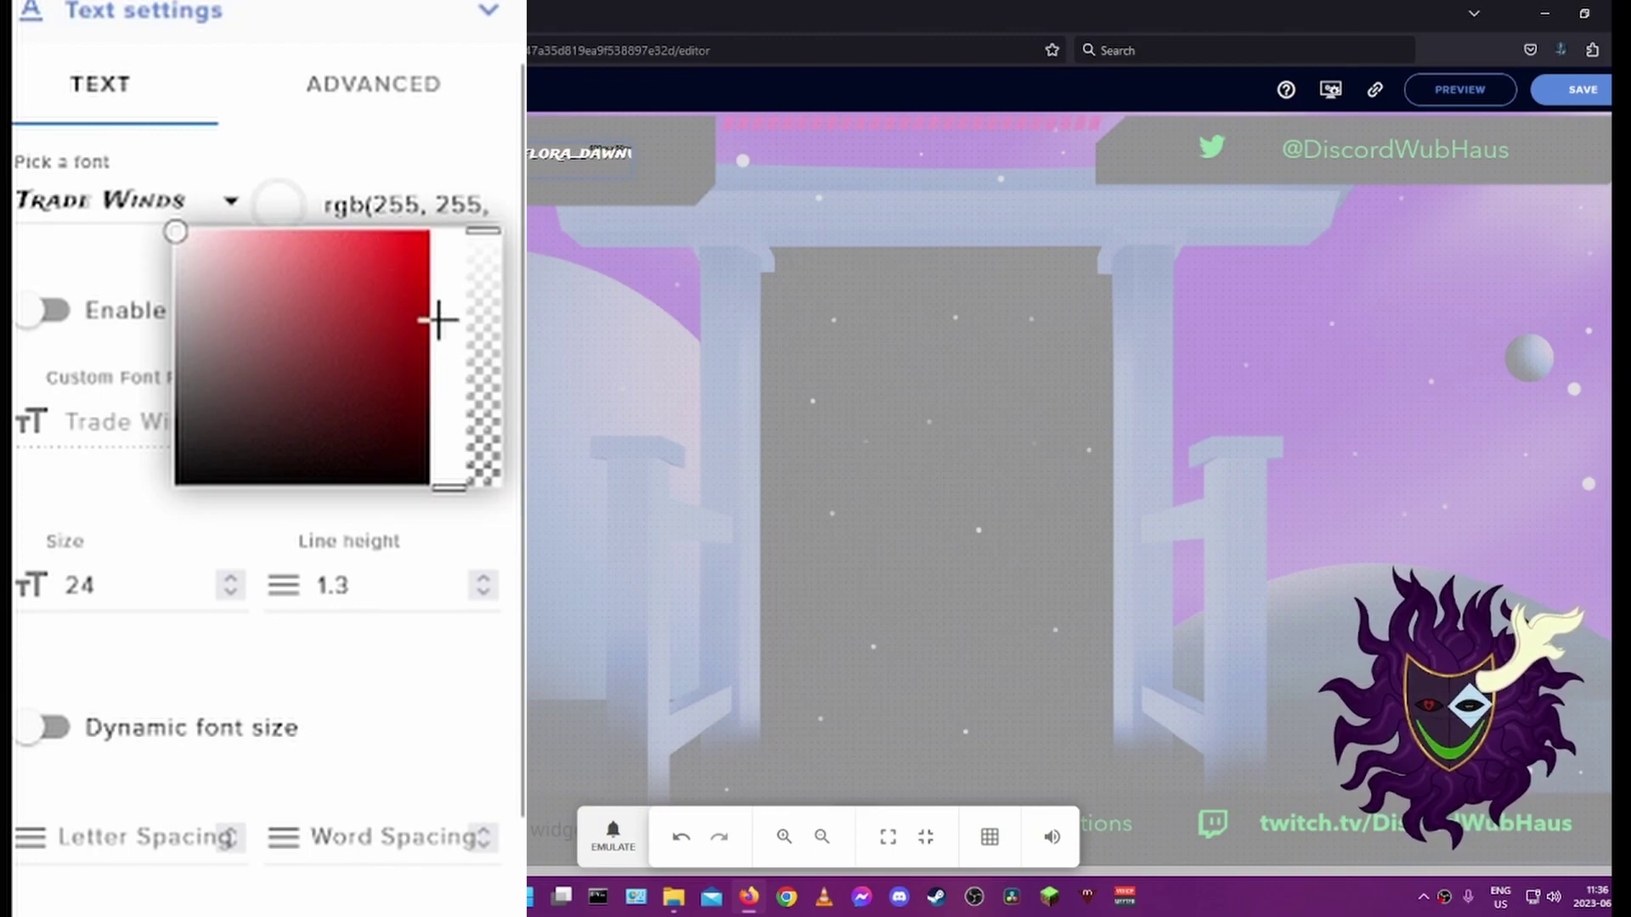
click(446, 293)
drag(447, 293, 451, 261)
click(375, 332)
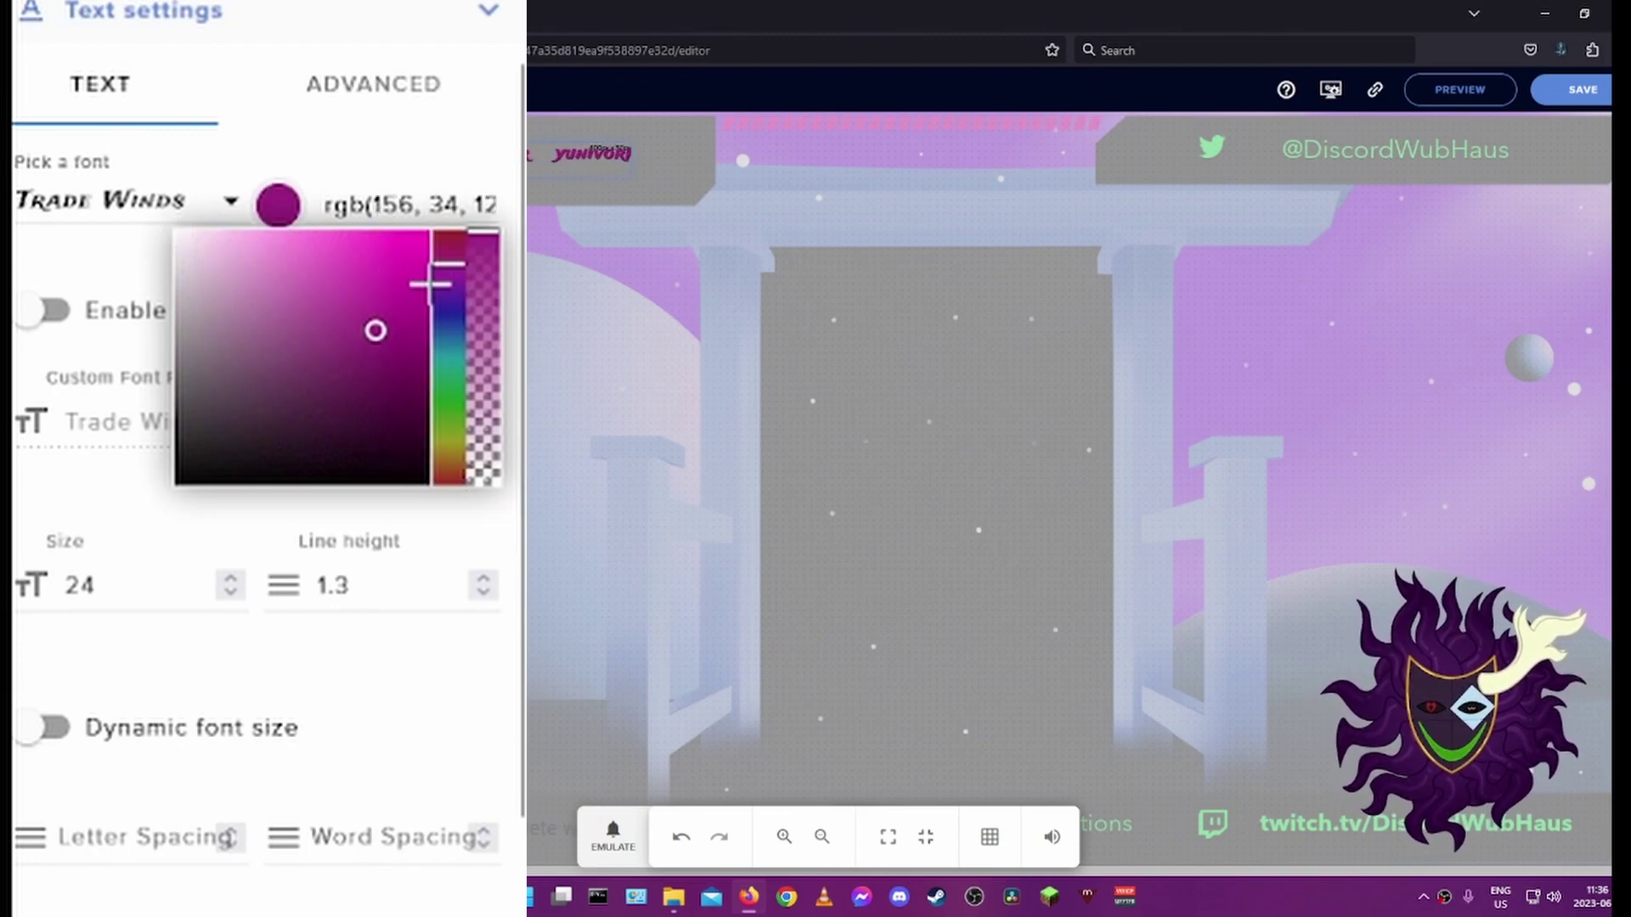
click(449, 404)
drag(450, 404, 451, 396)
drag(379, 346, 472, 183)
click(496, 169)
Step: Increase the recent followers label's font size to 50
click(145, 589)
key(BackSpace)
key(BackSpace)
text(42)
key(Up)
key(Up)
key(Up)
key(Up)
key(Up)
key(Up)
key(Up)
key(Up)
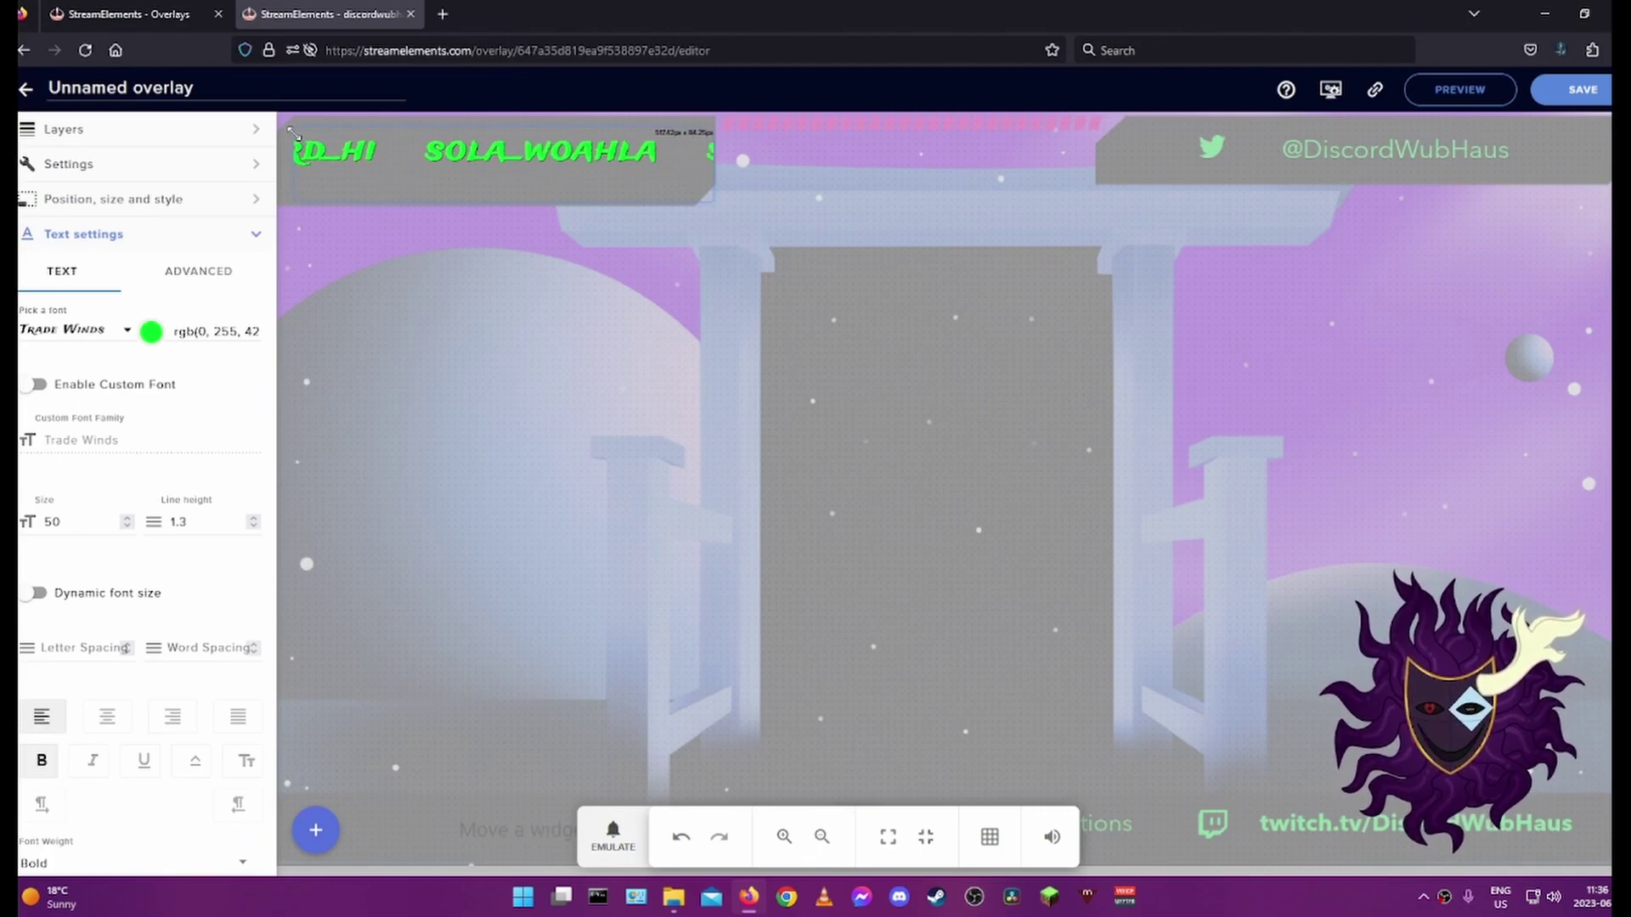
Step: Set the recent followers label's font size to 60
click(75, 524)
key(BackSpace)
text(6)
key(BackSpace)
key(BackSpace)
text(60)
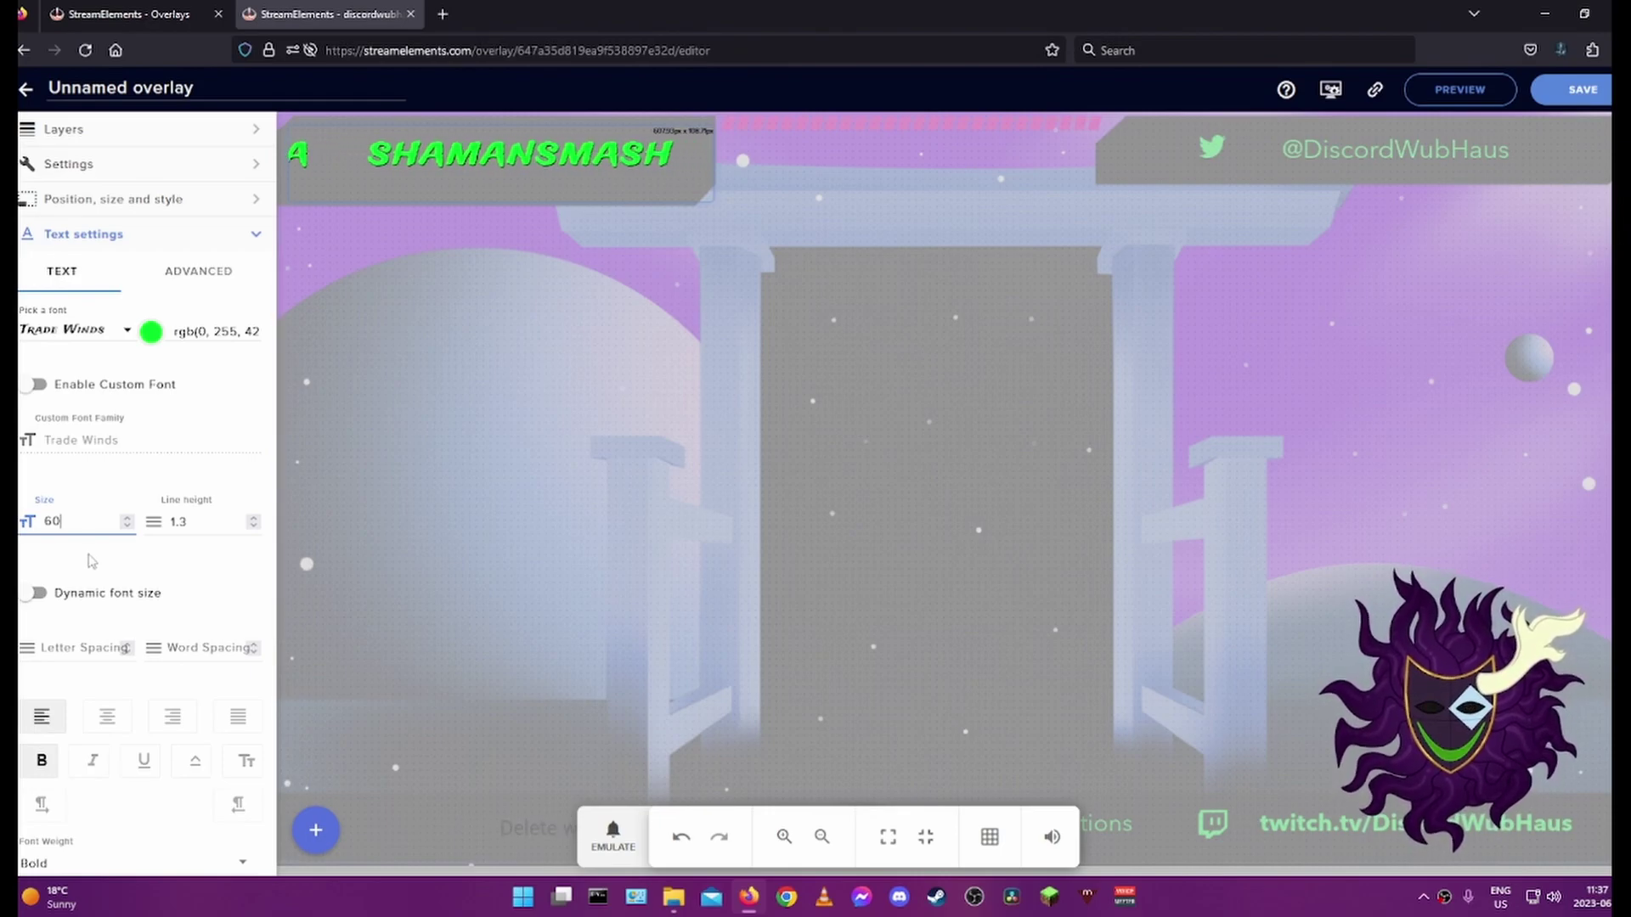
Step: Try toggling bold and underline on the label text, returning to bold without underline
scroll(89, 586, down, 2)
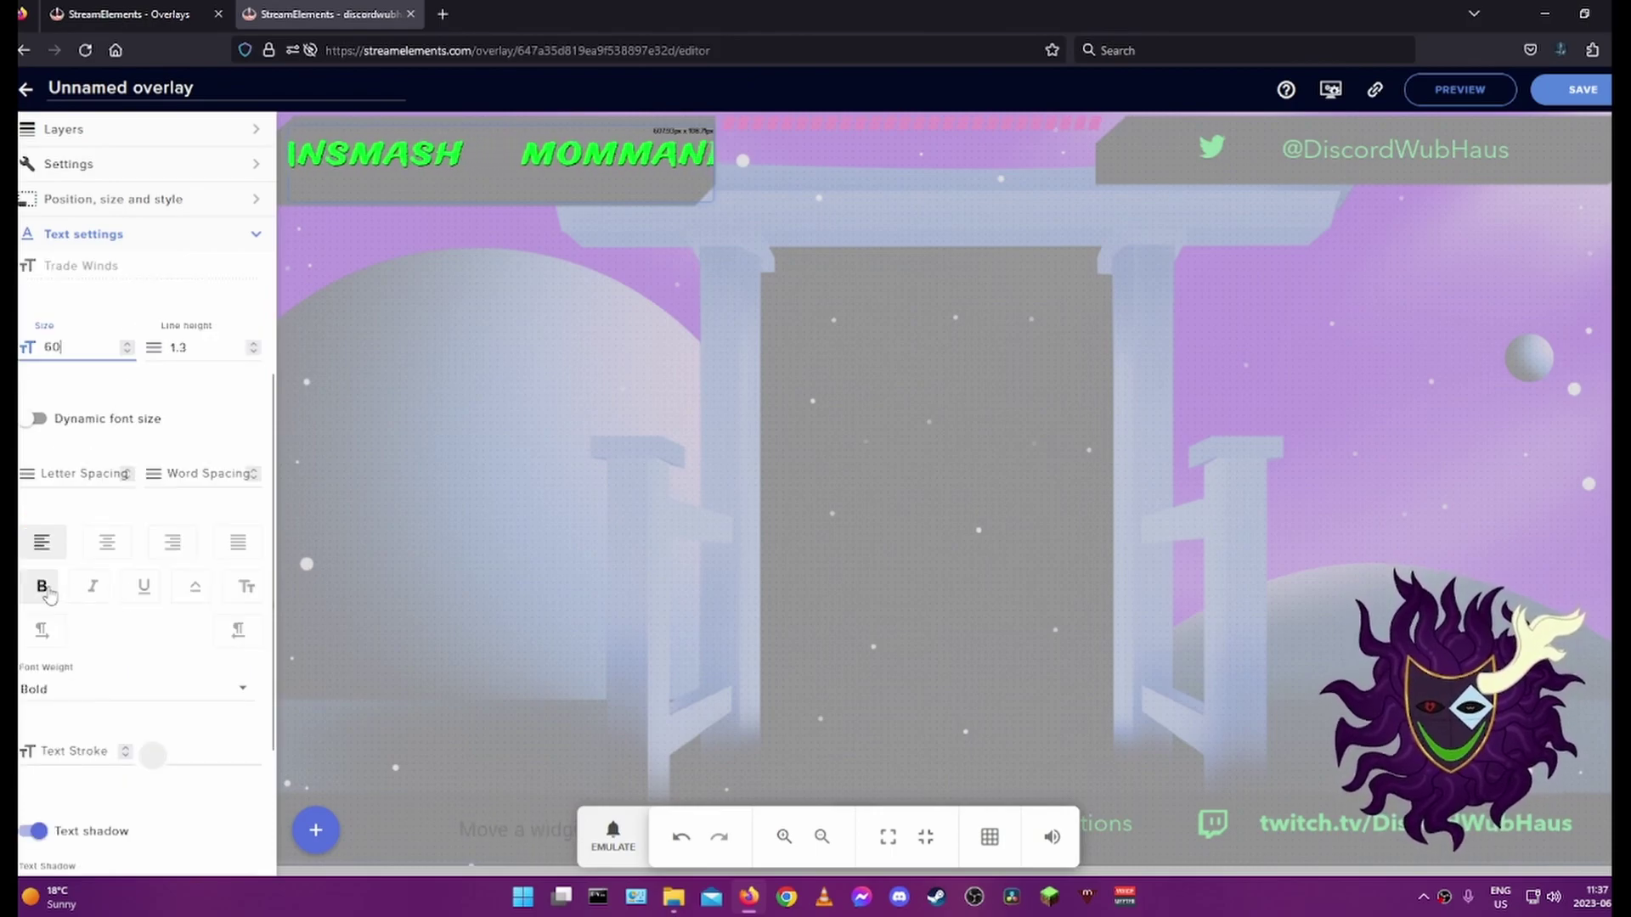
click(42, 588)
click(43, 587)
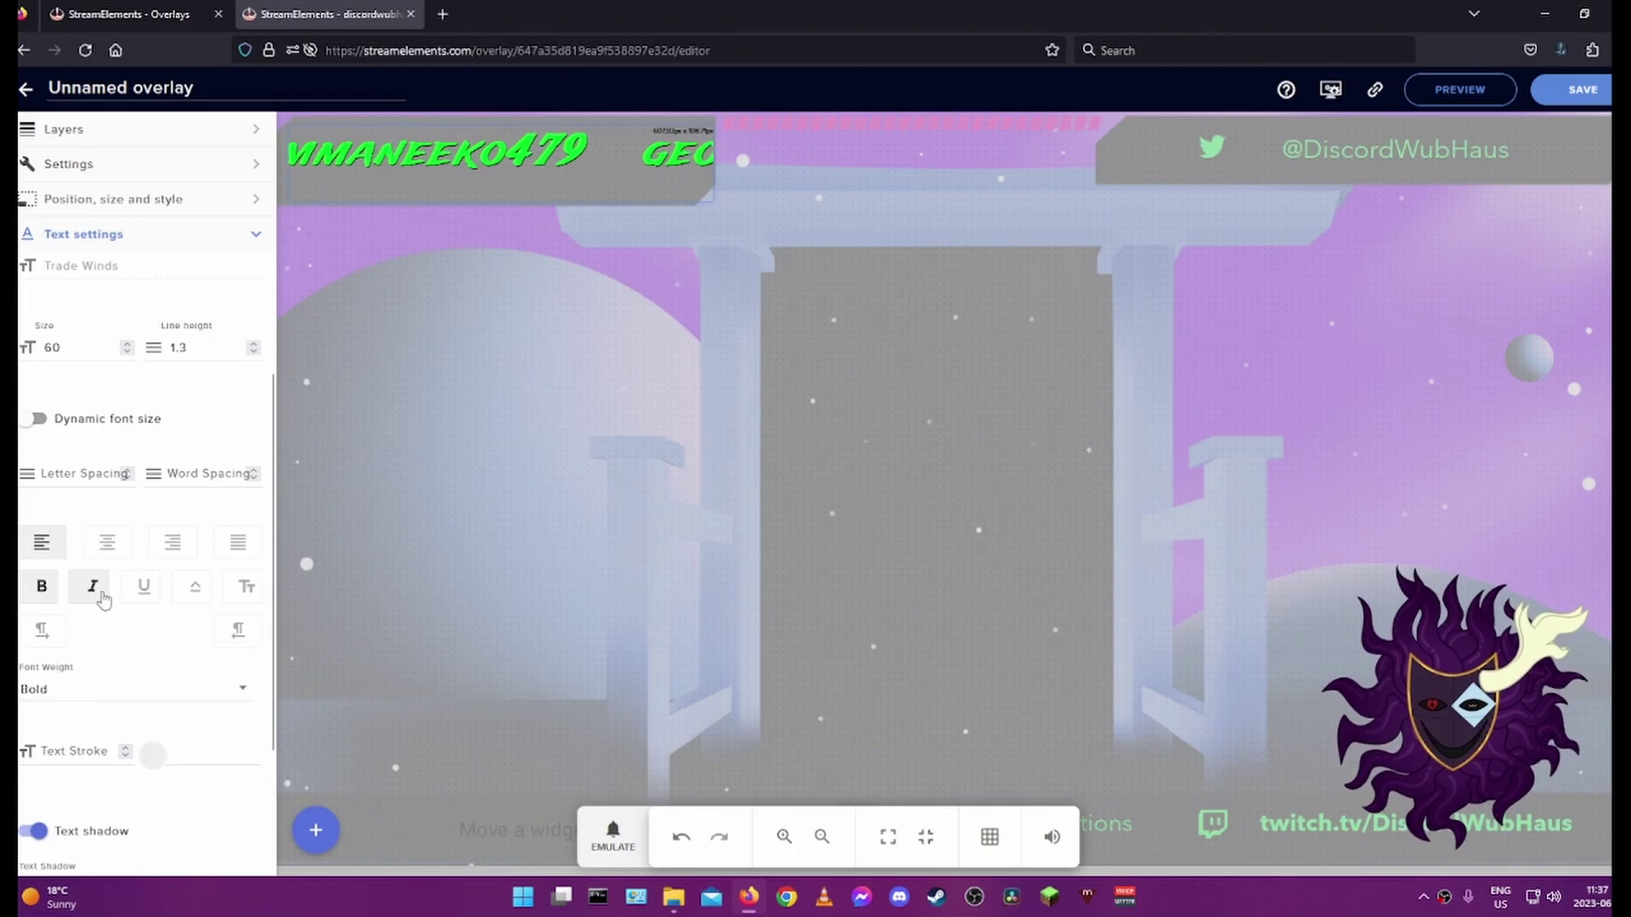
click(141, 599)
click(141, 603)
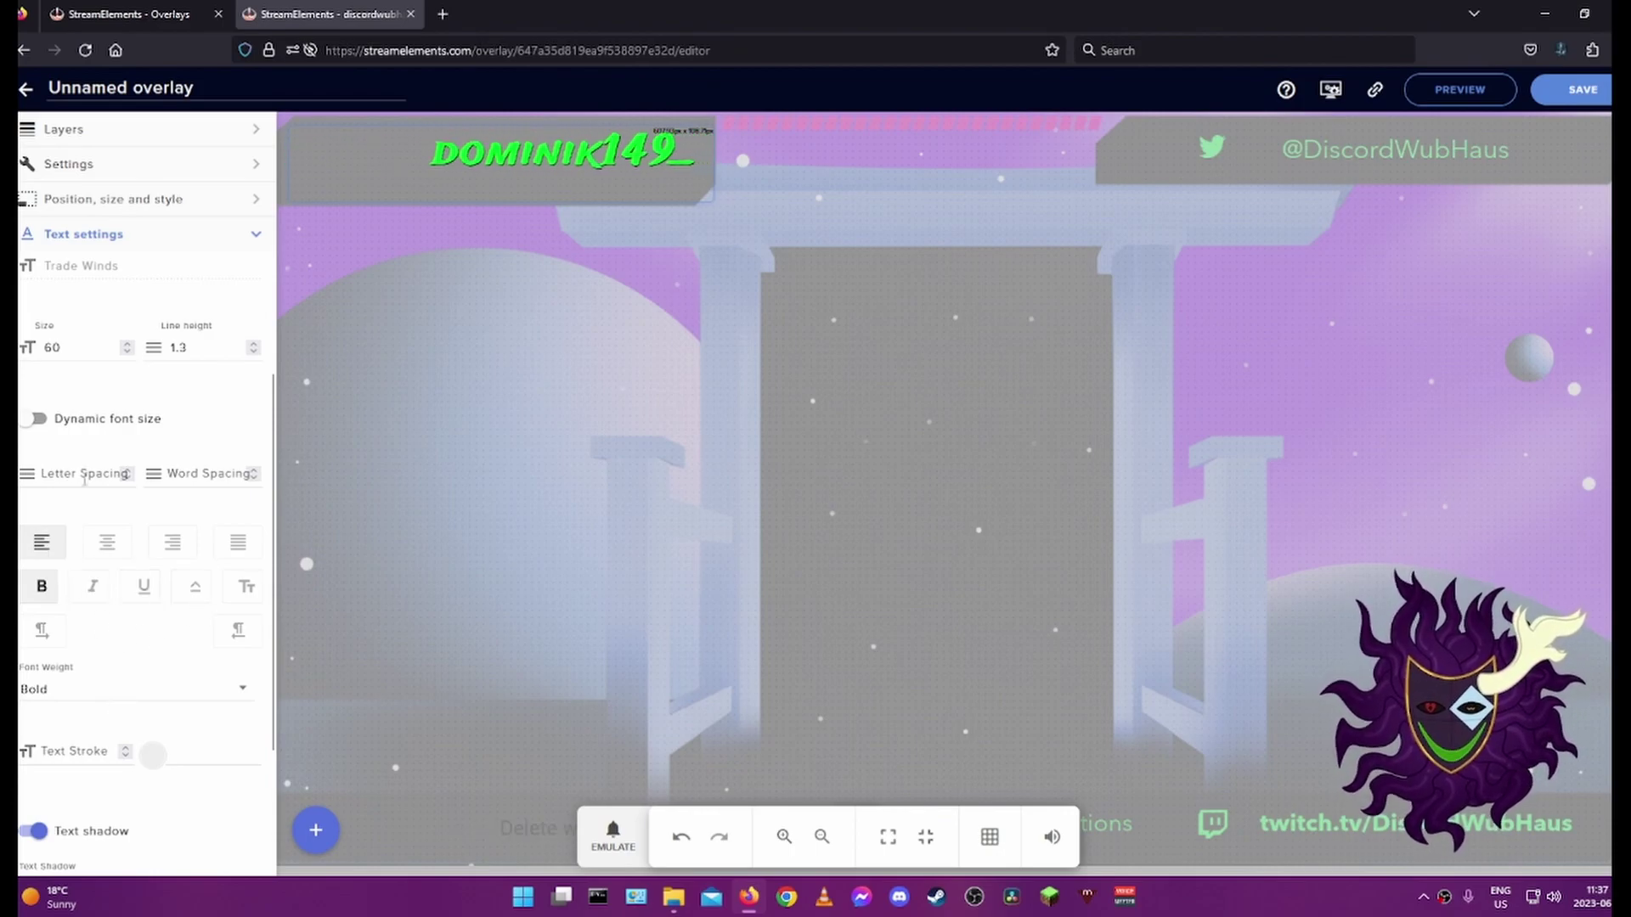
Step: Set the label's text shadow to rgb(0, 0, 0) 4px 4px 4px
scroll(98, 694, down, 2)
click(100, 709)
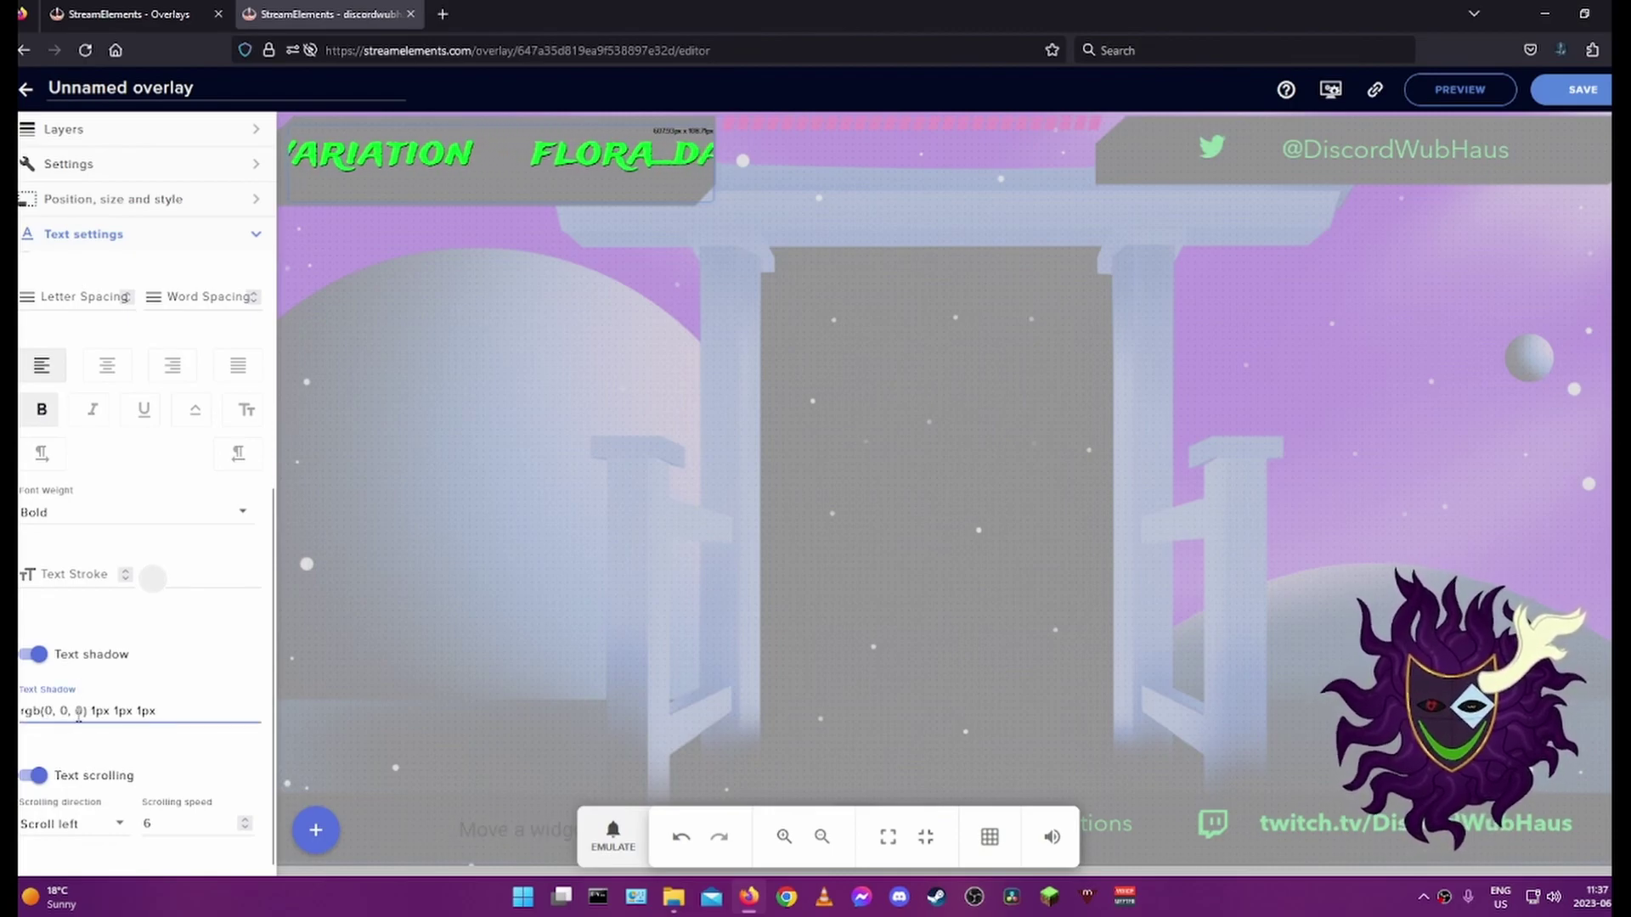
key(BackSpace)
text(4)
key(Right)
key(Right)
key(Right)
key(shift+Right)
text(4)
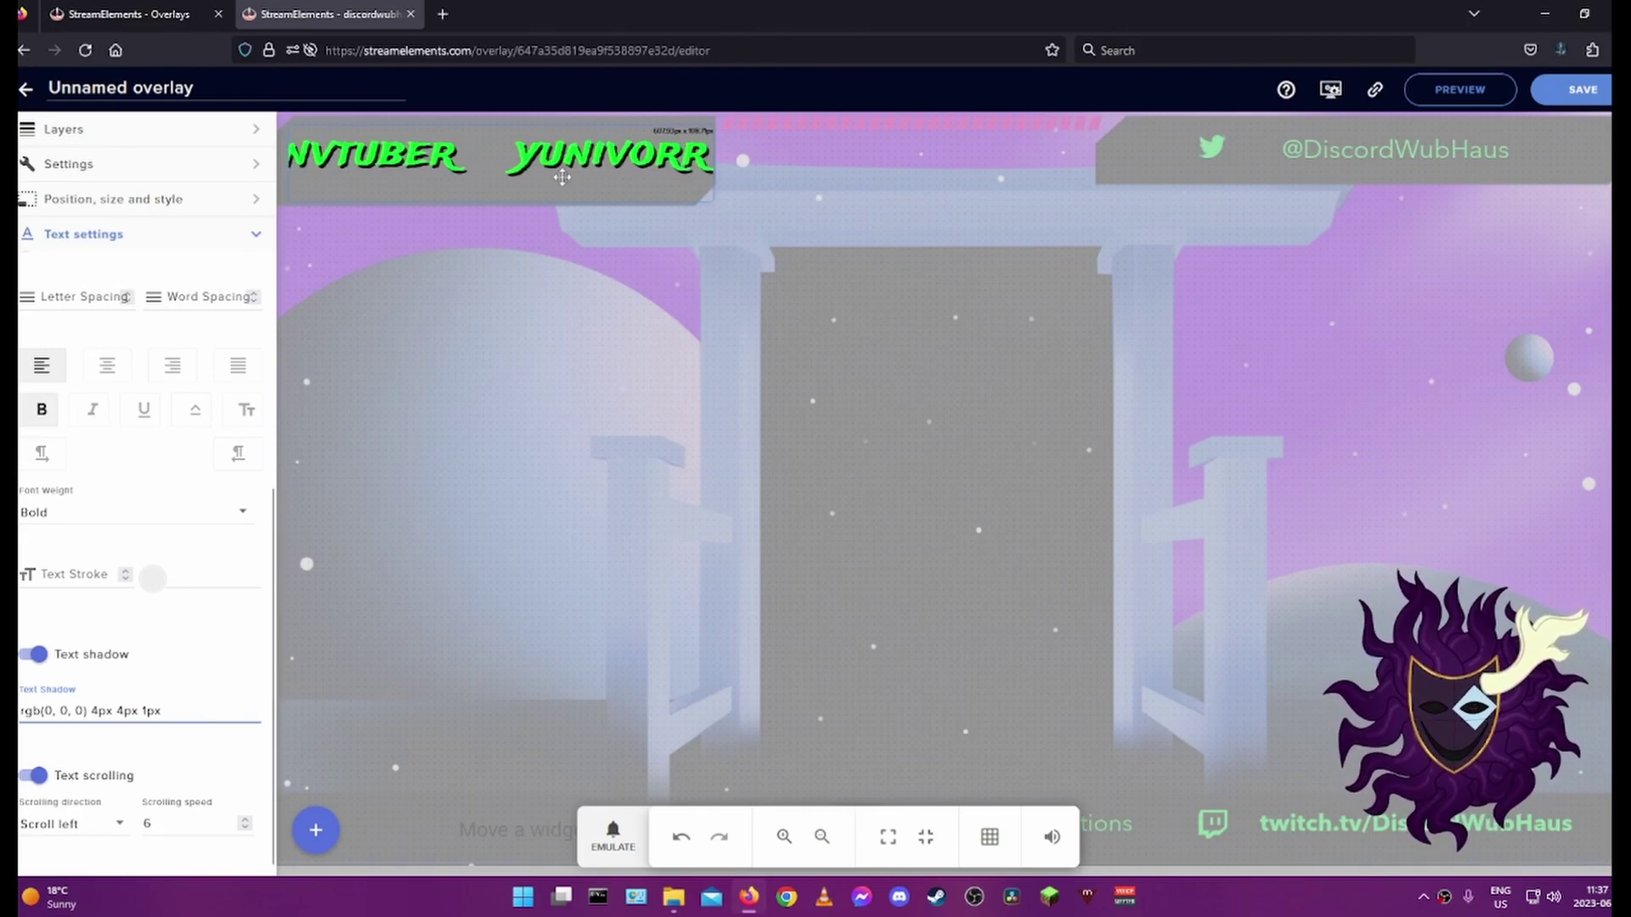
key(Right)
key(Right)
key(Right)
key(shift+Right)
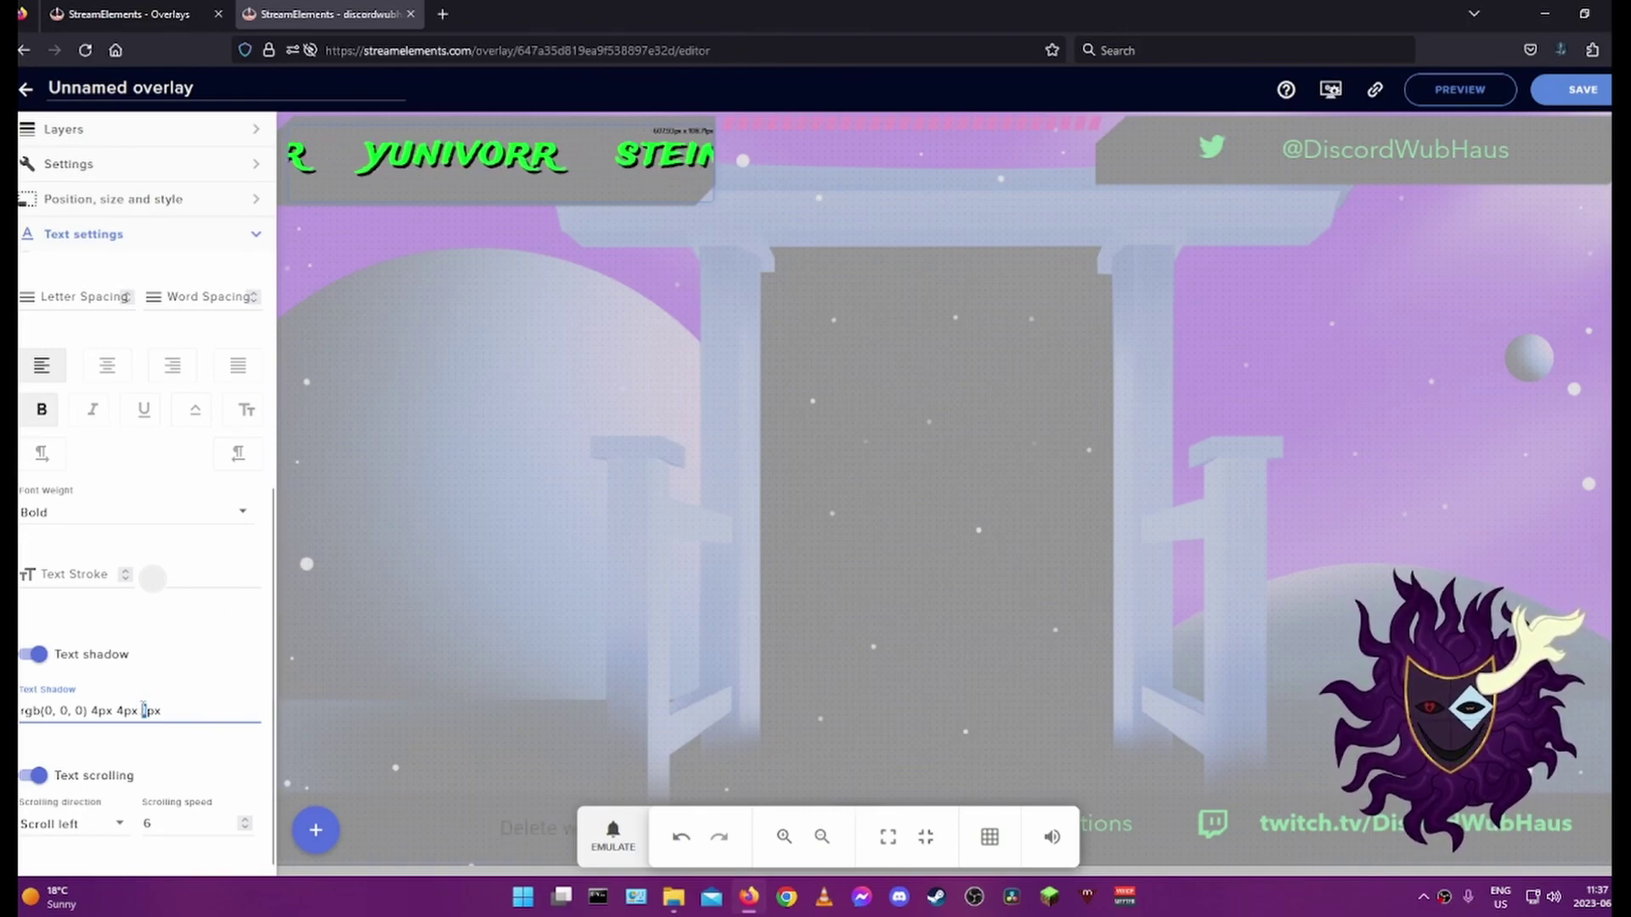
text(4)
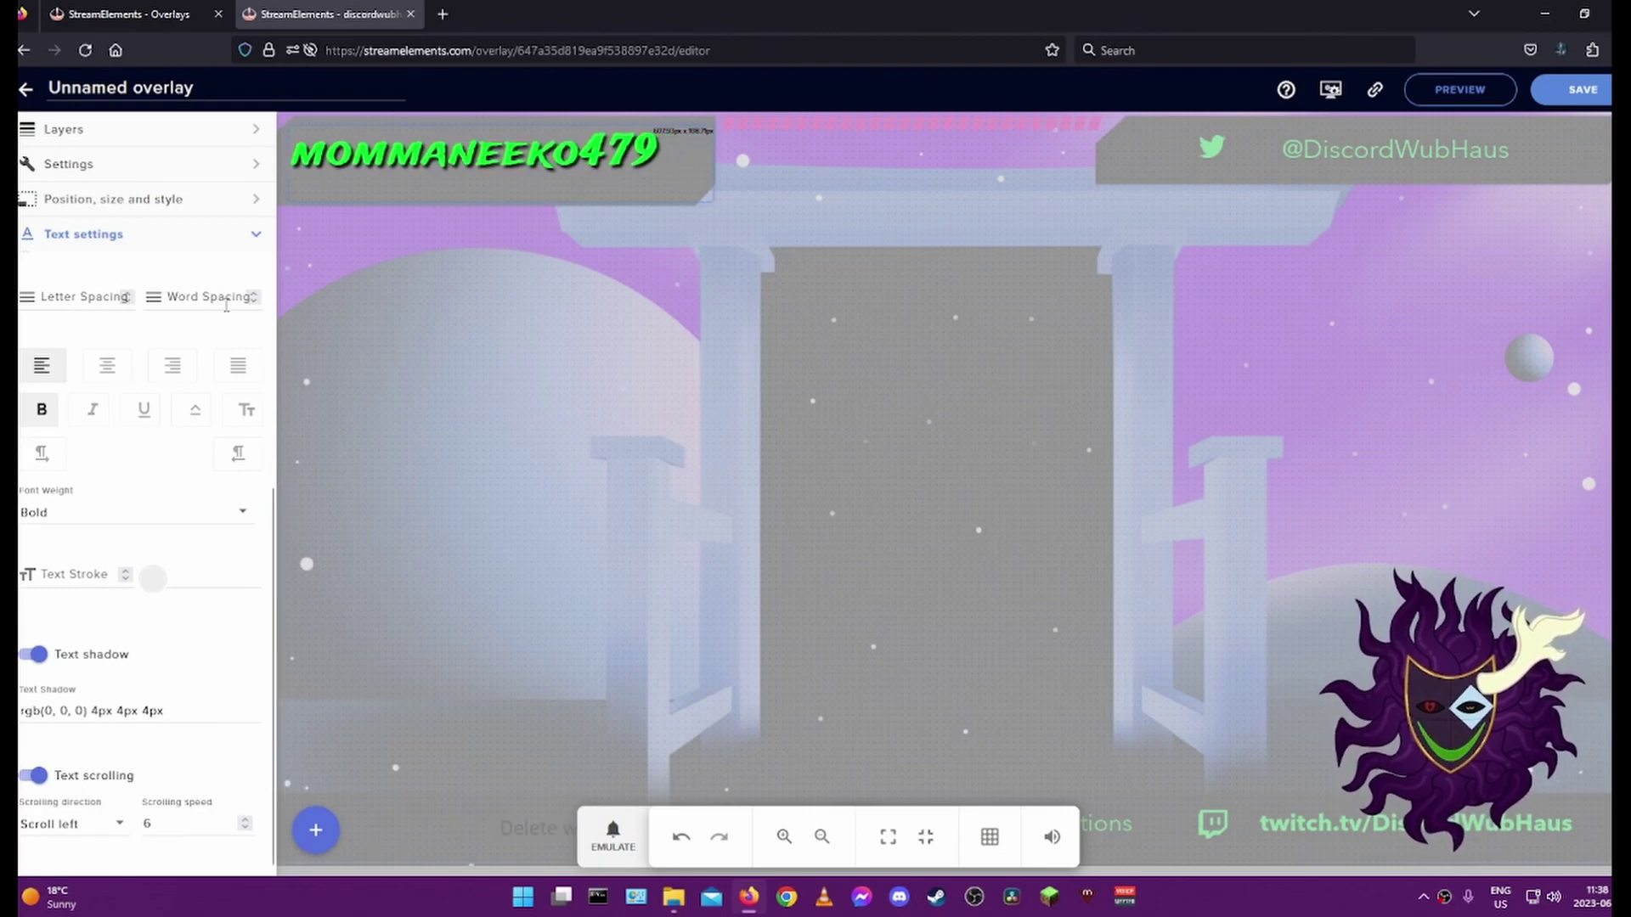
Step: Try the label with text scrolling off, shift its box slightly left, and turn scrolling back on
click(34, 775)
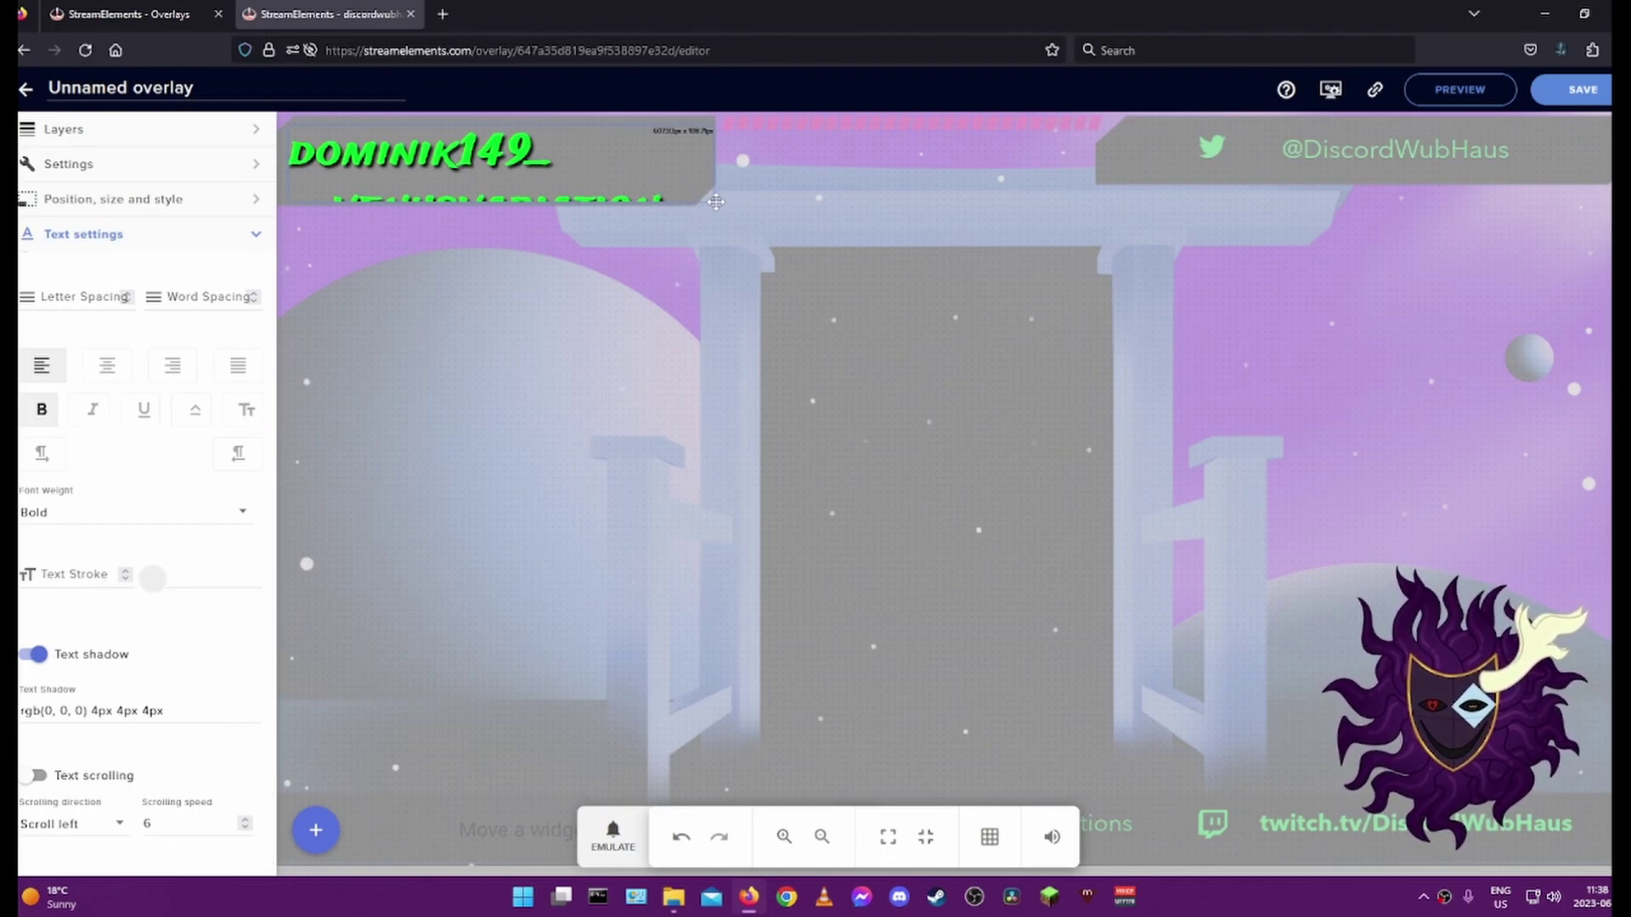
drag(707, 196, 671, 195)
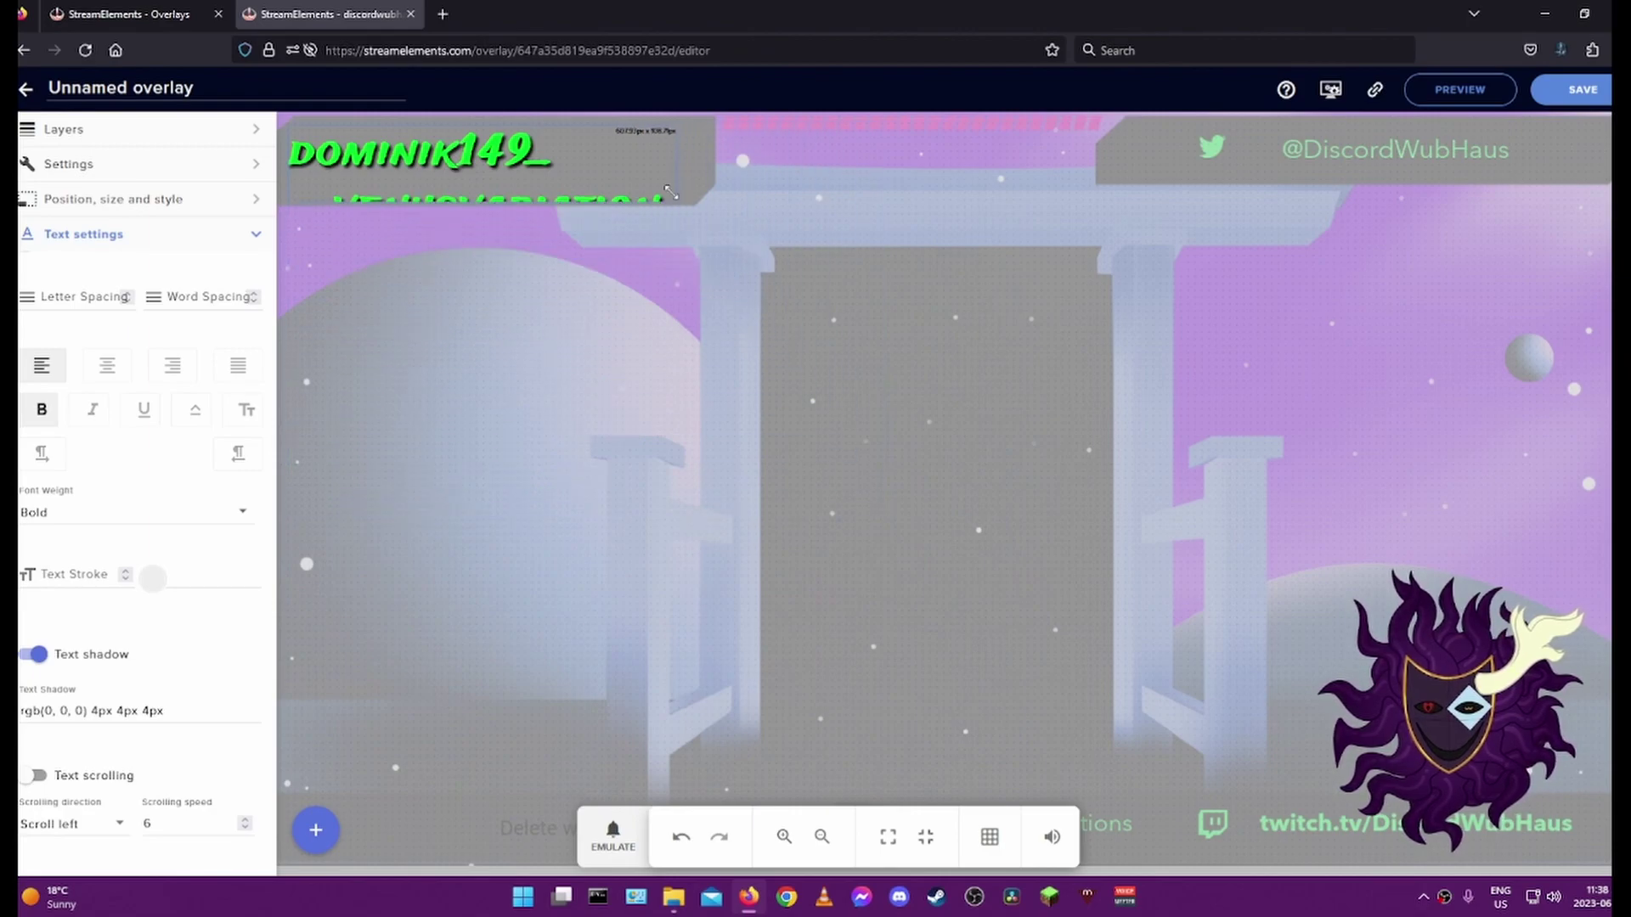
click(37, 775)
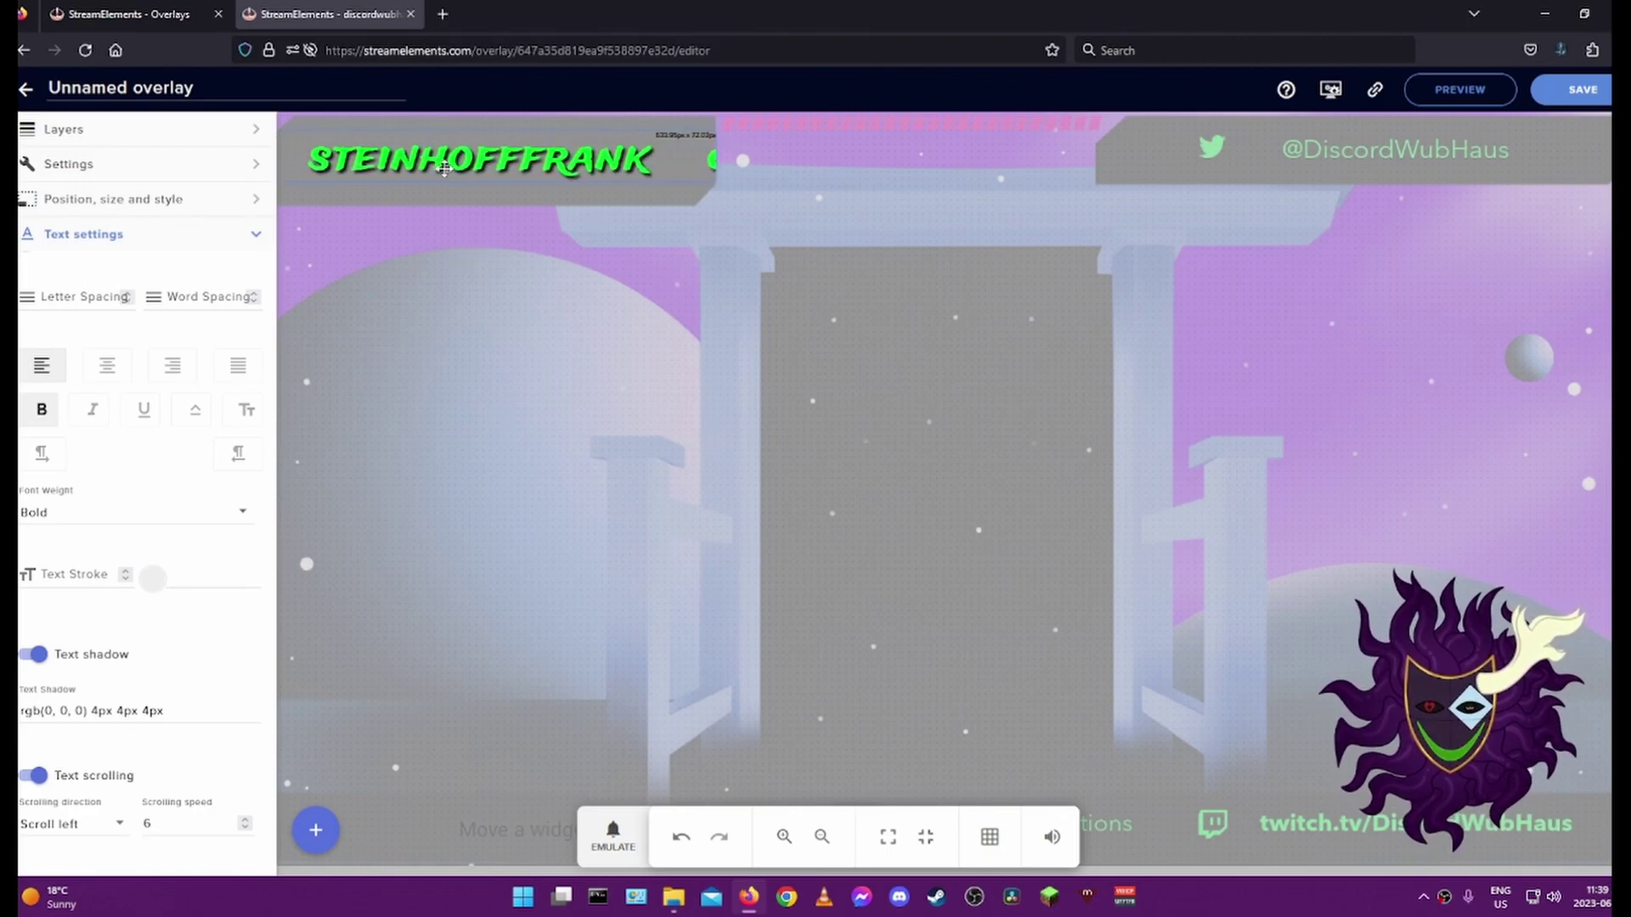
Step: Save the overlay as Recent follows and return to the overlays dashboard
click(1582, 90)
text(Recent follows)
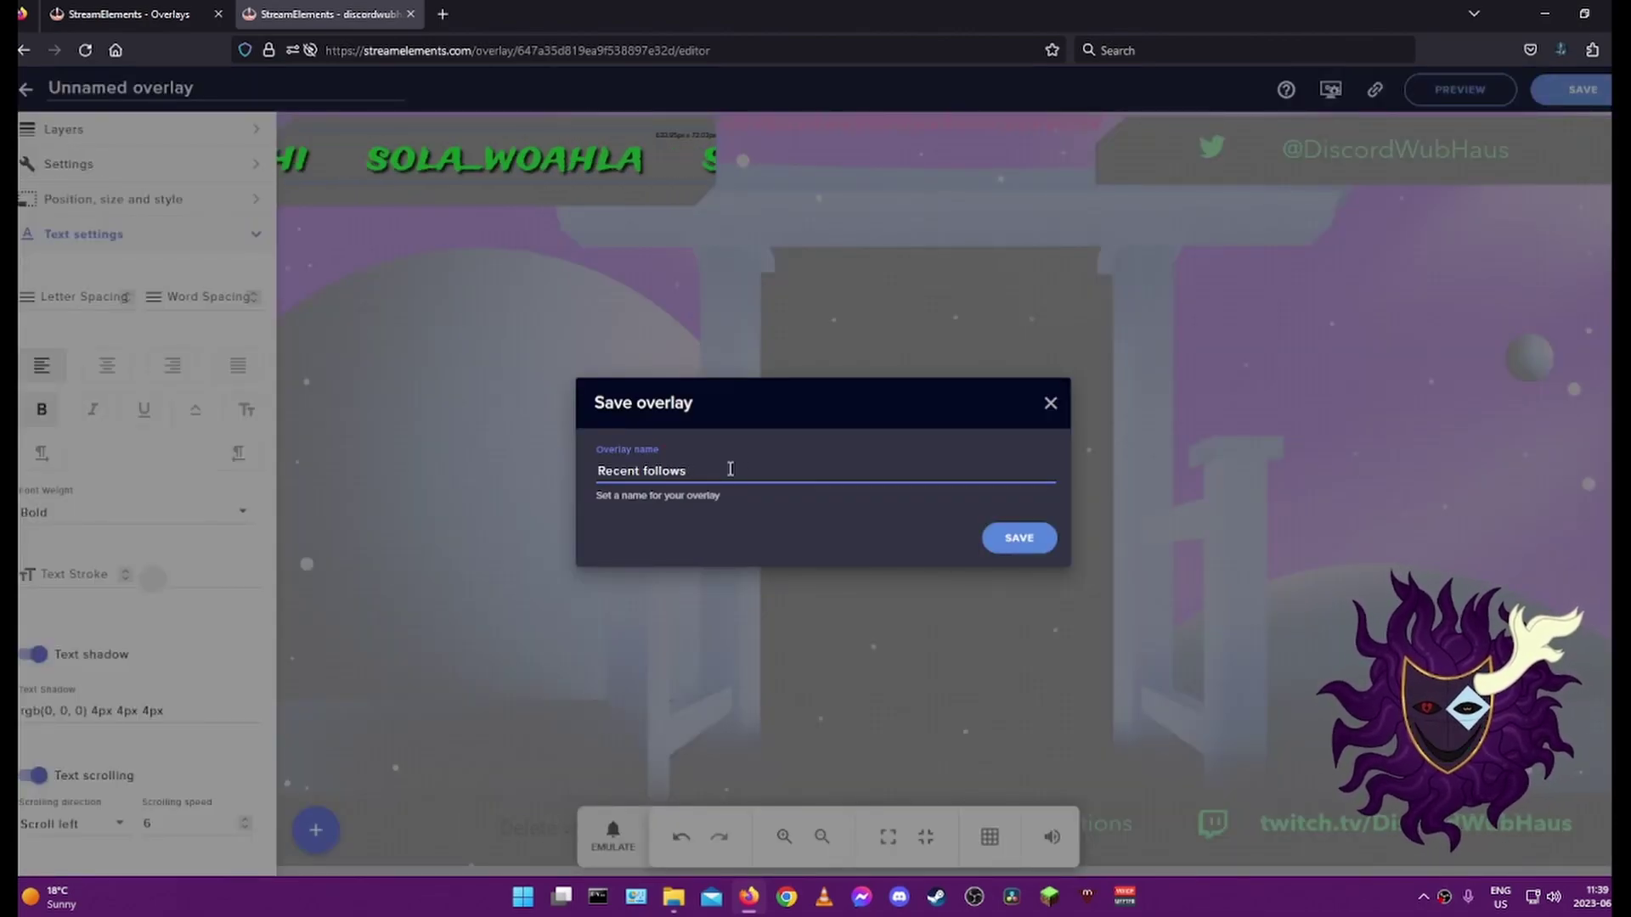
click(994, 533)
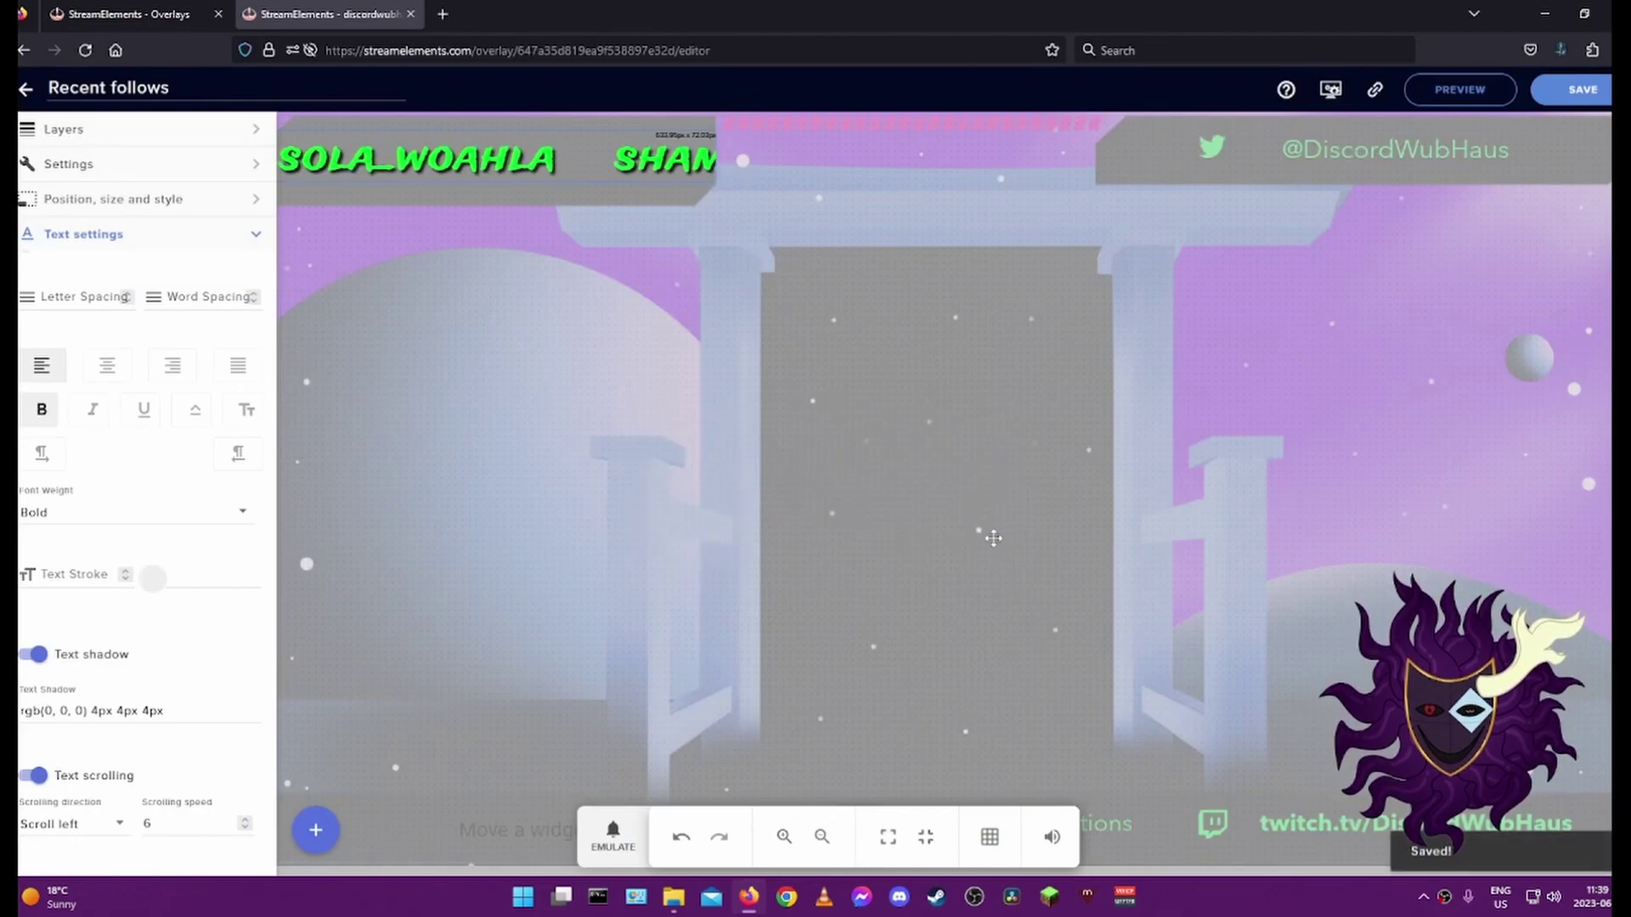
click(25, 91)
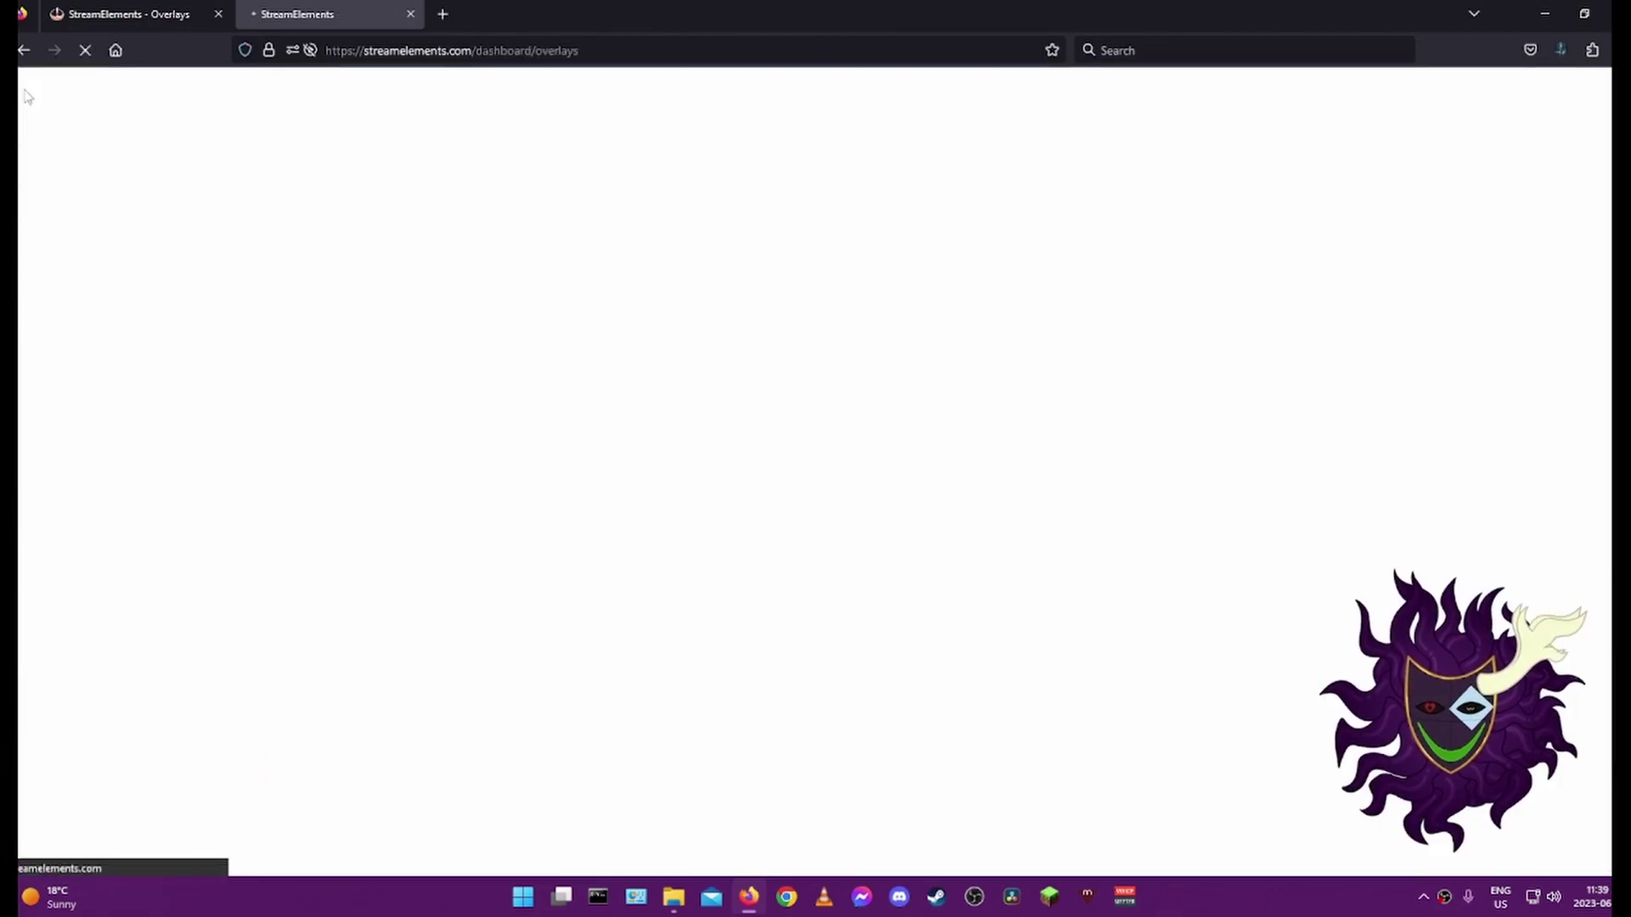